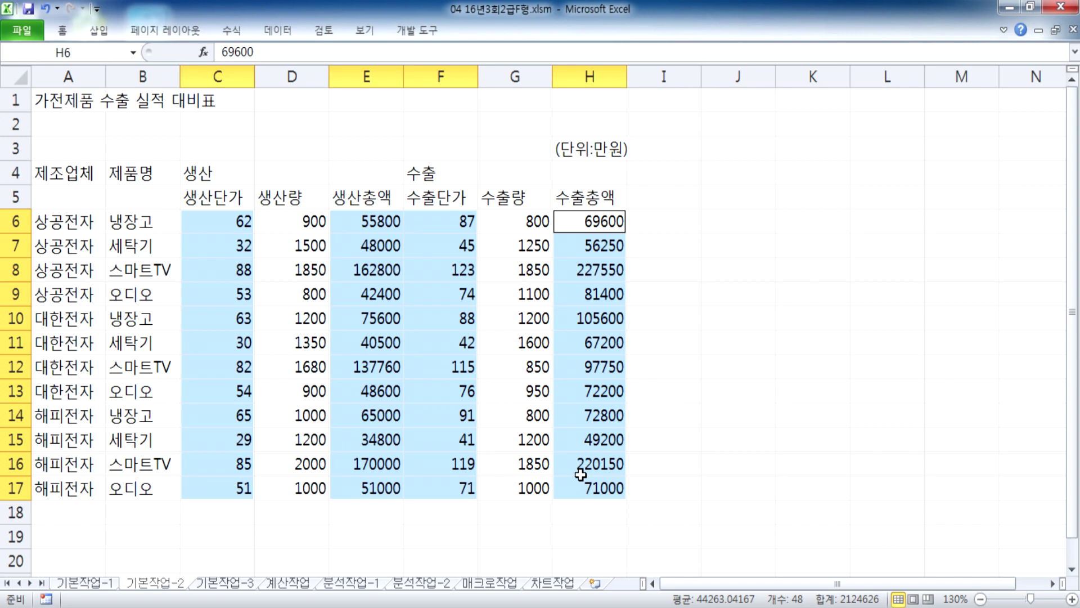
- Apply a custom number format of #,##0 followed by 만원 to C6:C17, E6:F17 and H6:H17
{"action": "key", "text": "ctrl+1"}
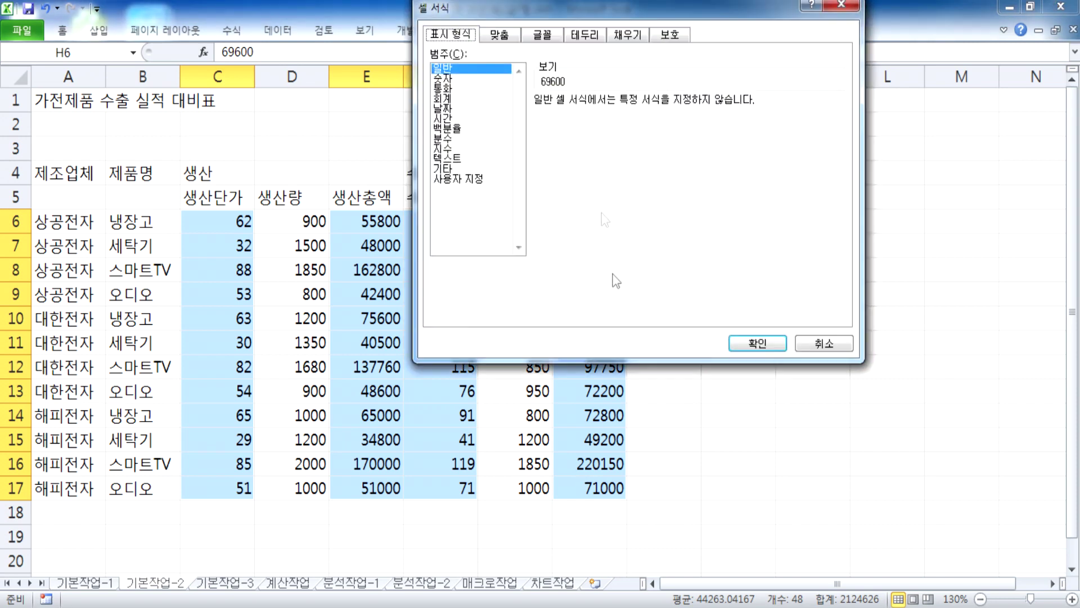
{"action": "left_click", "coordinate": [465, 180]}
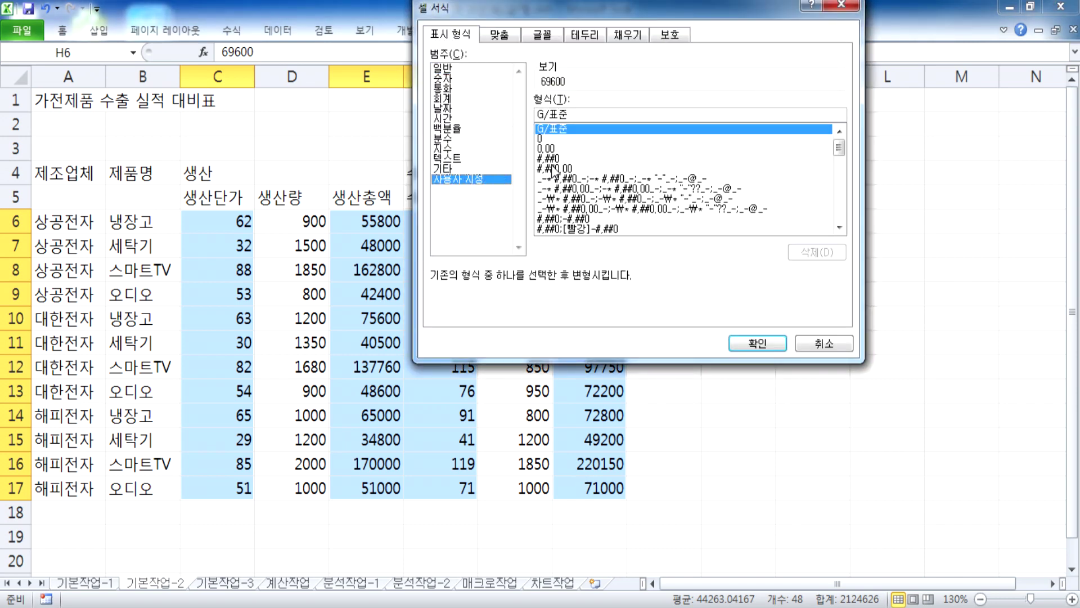
{"action": "left_click", "coordinate": [551, 159]}
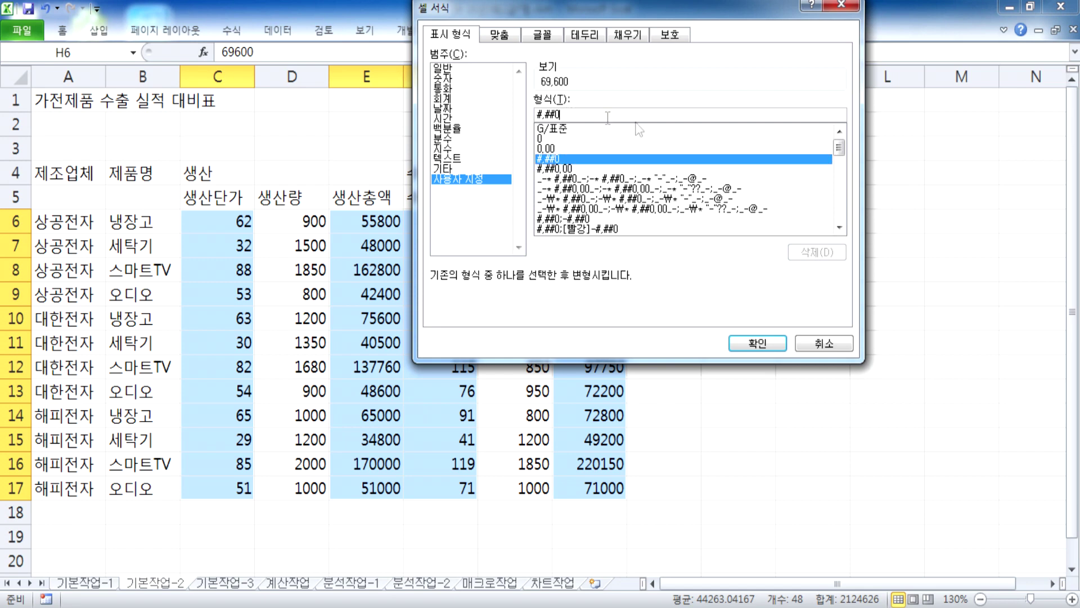
{"action": "type", "text": "cjsd"}
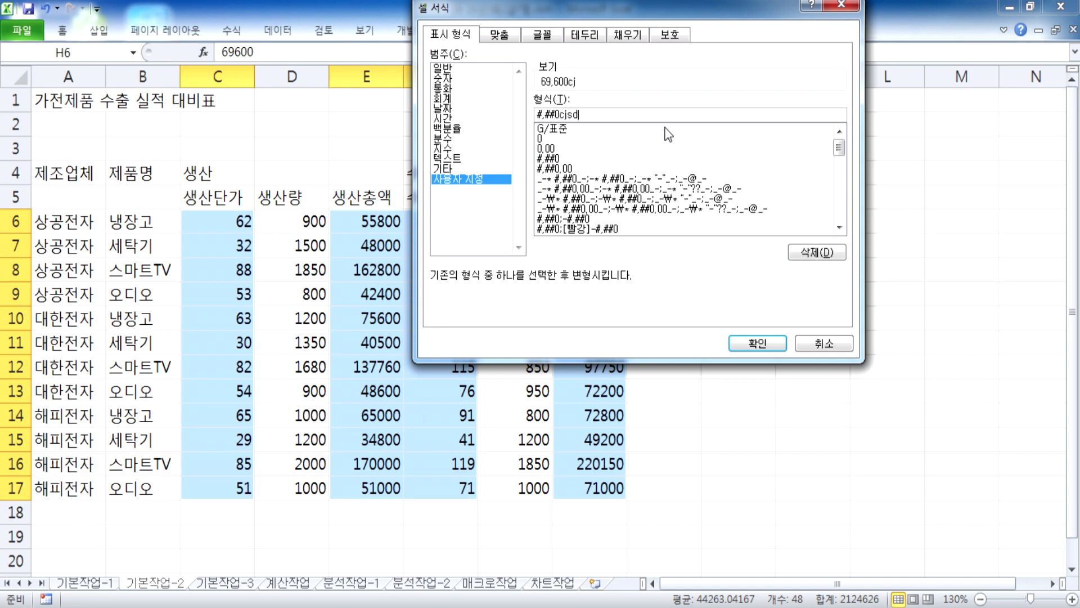
{"action": "type", "text": "njsaks"}
{"action": "key", "text": "Delete"}
{"action": "left_click", "coordinate": [758, 344]}
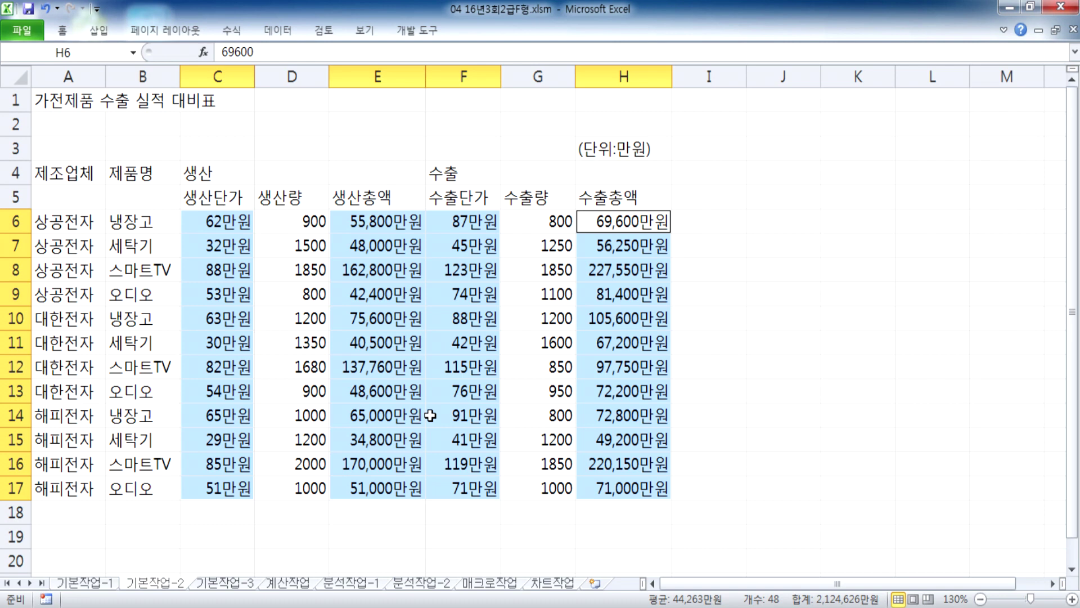
{"action": "left_click", "coordinate": [462, 197]}
{"action": "left_click", "coordinate": [460, 175]}
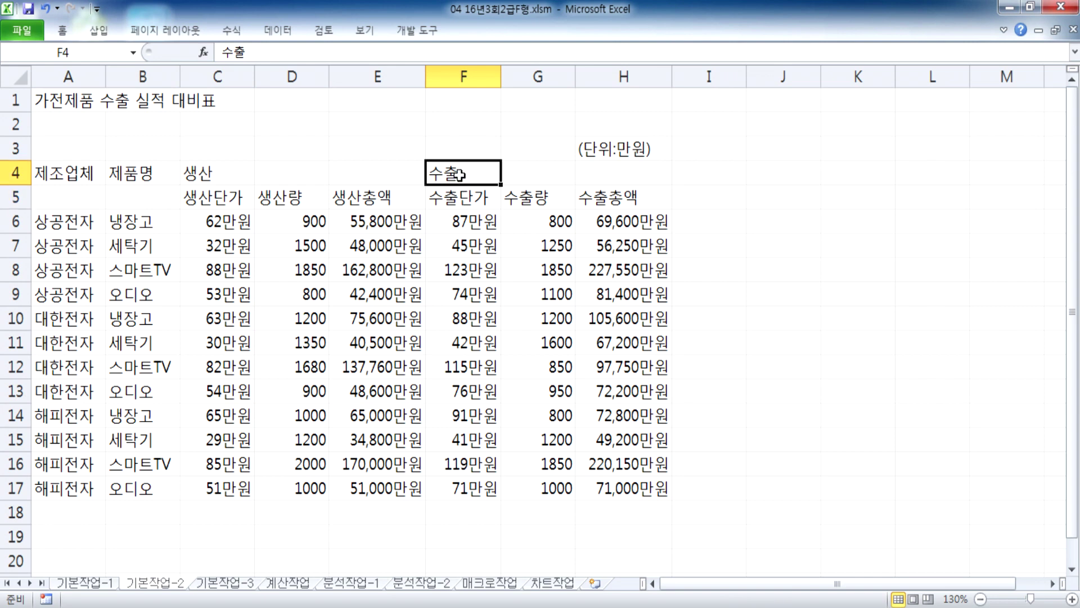
{"action": "left_click_drag", "start_coordinate": [78, 172], "coordinate": [128, 194]}
{"action": "left_click", "coordinate": [125, 178], "text": "ctrl"}
{"action": "left_click_drag", "start_coordinate": [191, 175], "coordinate": [360, 192]}
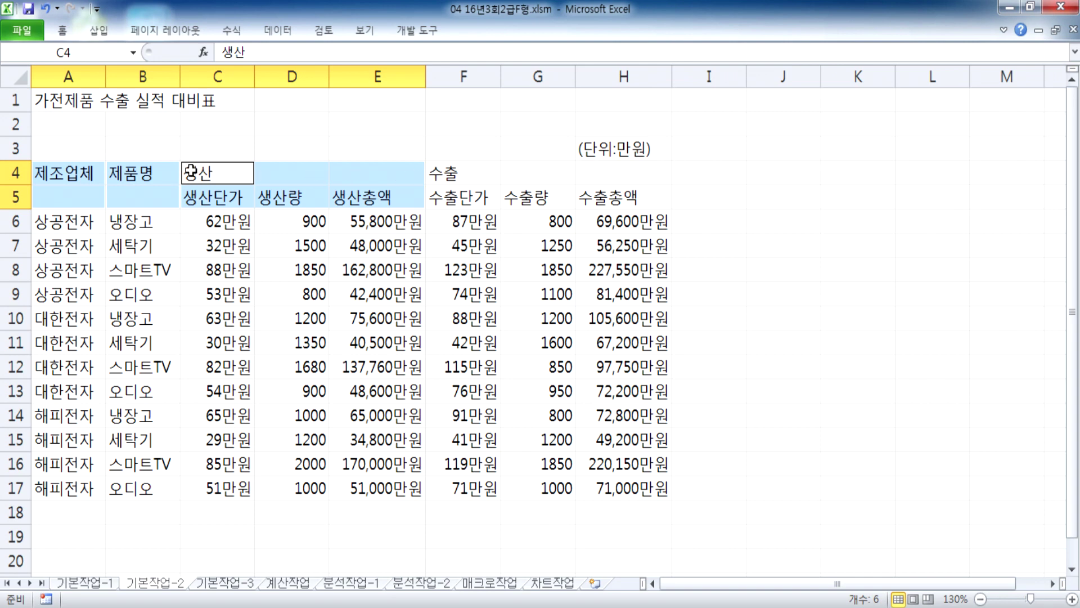
- Merge and center each of the header ranges A4:A5, B4:B5, C4:E4 and F4:H4
{"action": "left_click_drag", "start_coordinate": [83, 169], "coordinate": [138, 202]}
{"action": "left_click_drag", "start_coordinate": [204, 177], "coordinate": [371, 180]}
{"action": "left_click_drag", "start_coordinate": [440, 176], "coordinate": [610, 172]}
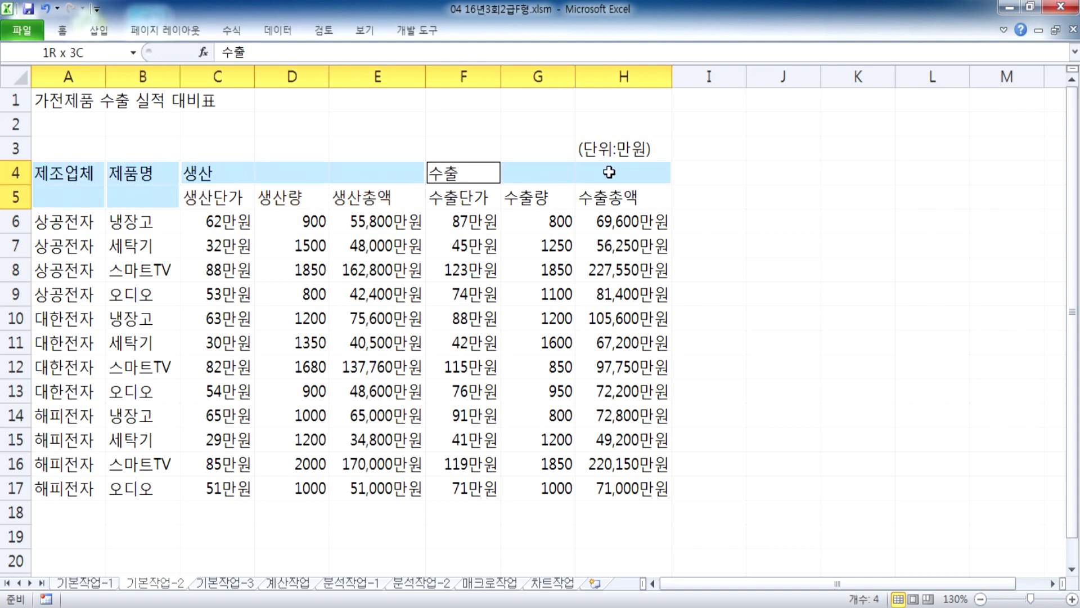
{"action": "left_click", "coordinate": [62, 29]}
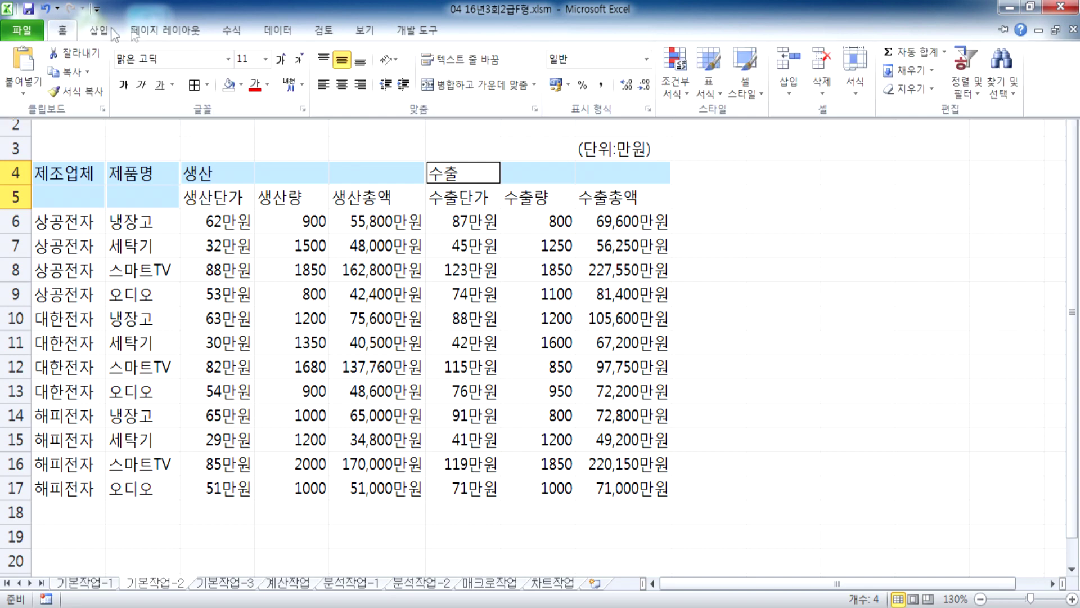
{"action": "left_click", "coordinate": [455, 85]}
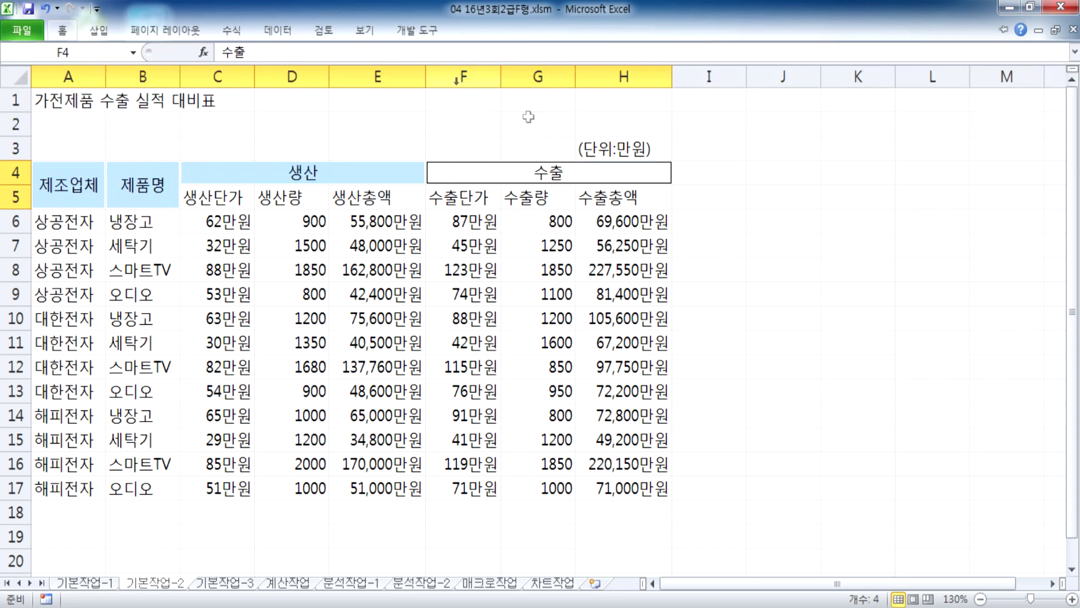
- Insert a comment on the merged 수출 header and replace its default text with "수축지역 : 유럽"
{"action": "left_click", "coordinate": [551, 171]}
{"action": "right_click", "coordinate": [551, 170]}
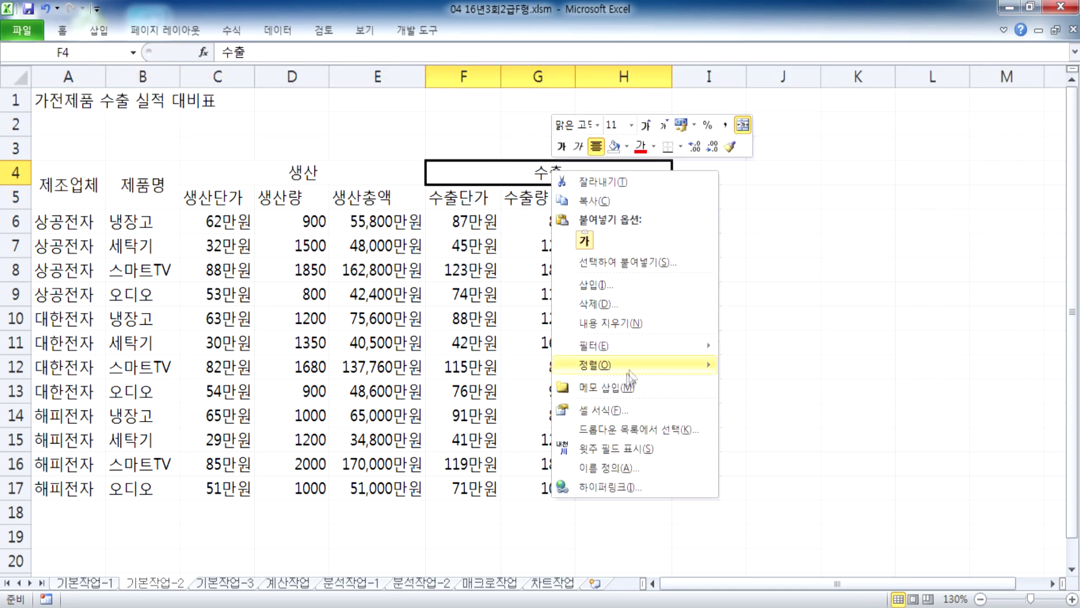
{"action": "left_click", "coordinate": [623, 386]}
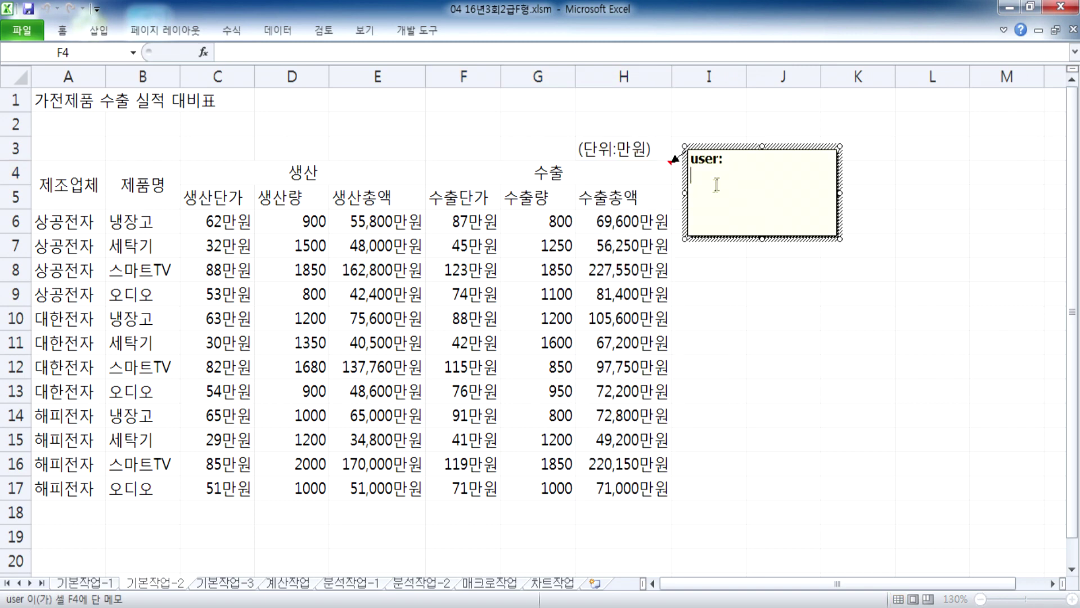
{"action": "left_click_drag", "start_coordinate": [725, 159], "coordinate": [690, 159]}
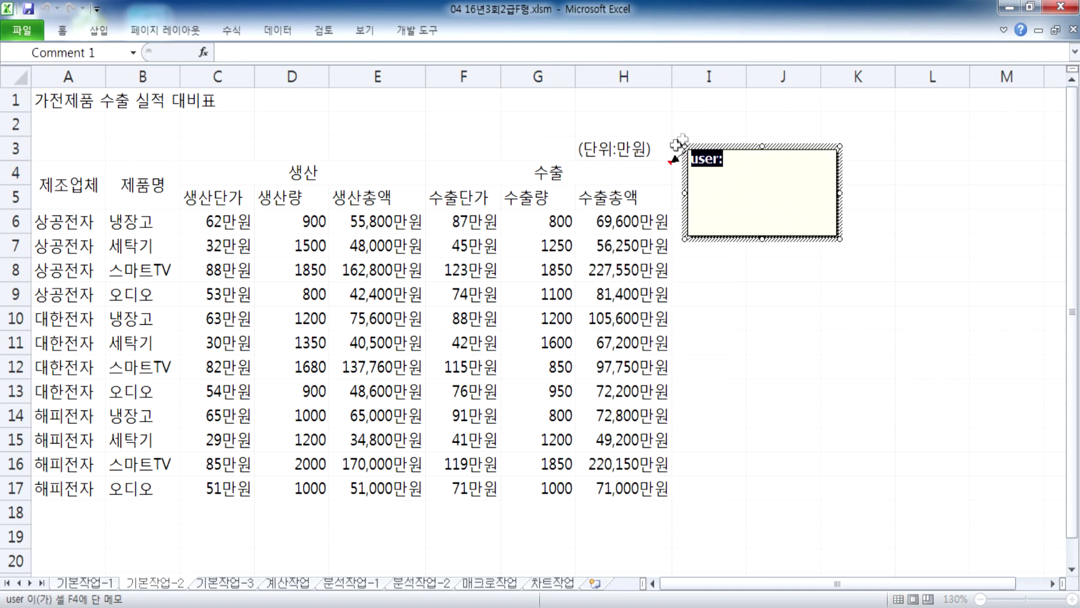
{"action": "left_click", "coordinate": [710, 231]}
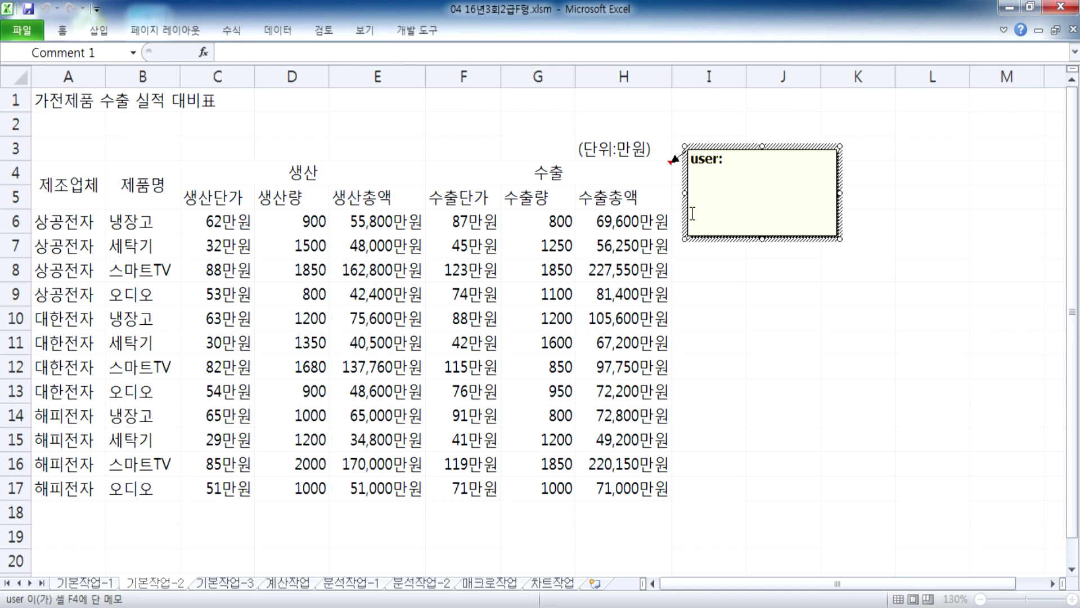
{"action": "left_click_drag", "start_coordinate": [686, 180], "coordinate": [680, 147]}
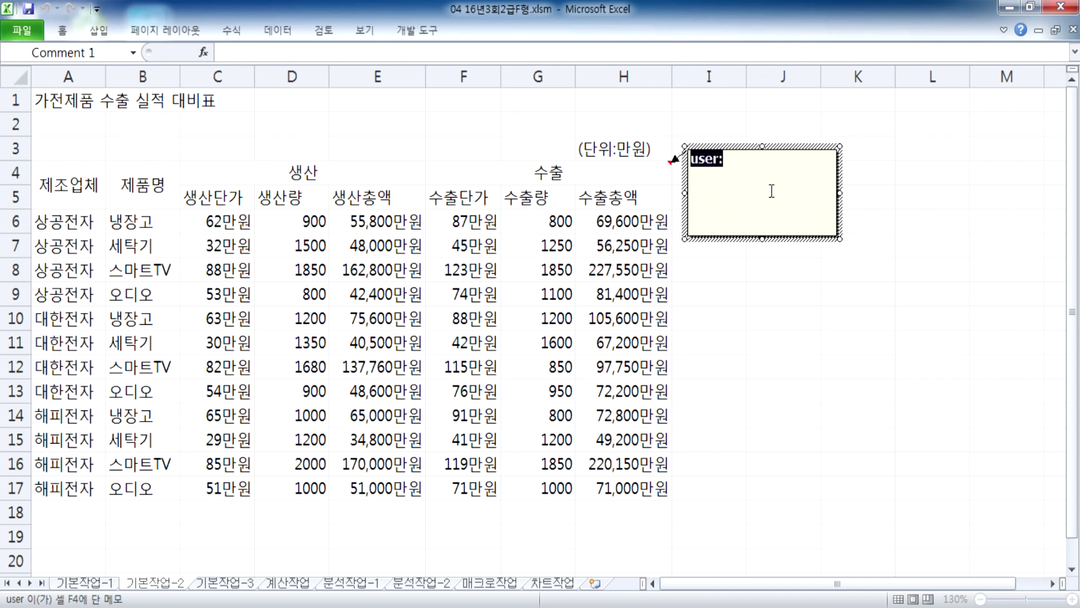
{"action": "type", "text": "수축지역 :"}
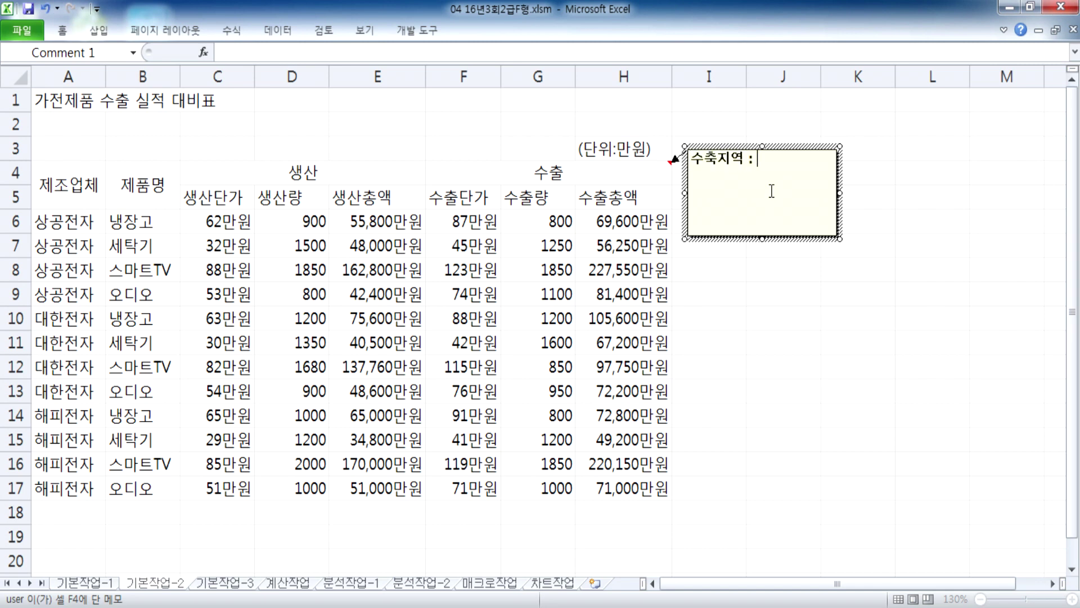
{"action": "type", "text": " 유럽"}
{"action": "left_click", "coordinate": [795, 147]}
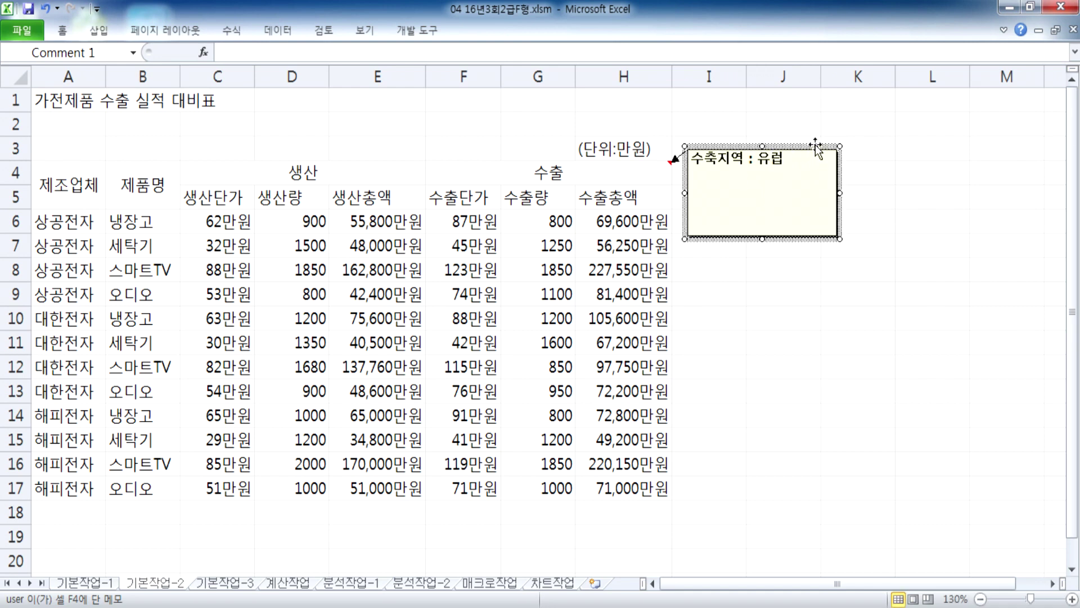
{"action": "left_click", "coordinate": [816, 171]}
{"action": "left_click", "coordinate": [810, 146]}
{"action": "key", "text": "ctrl+1"}
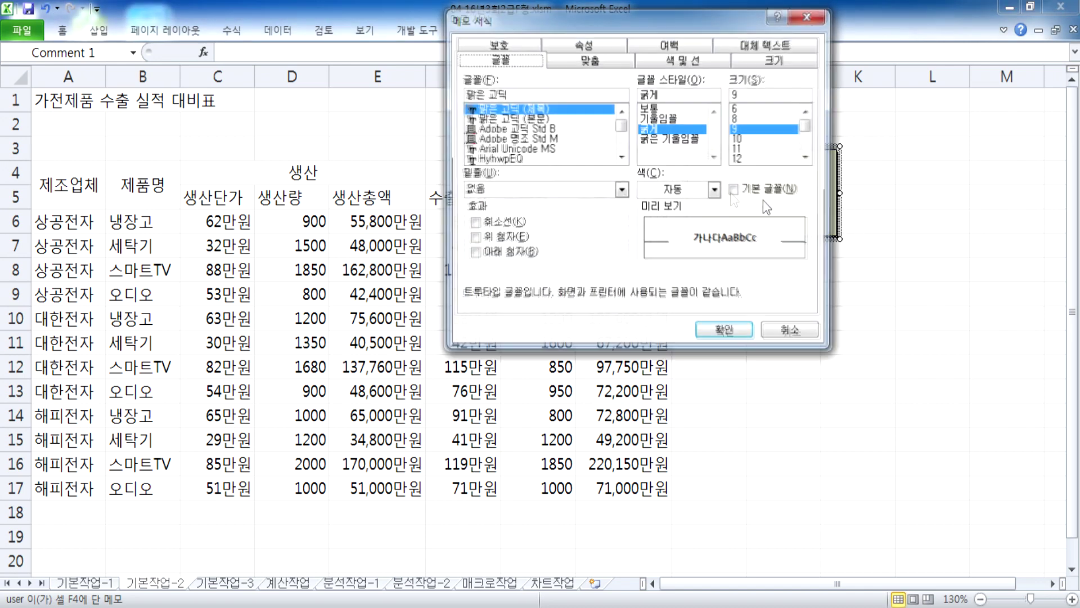
{"action": "left_click", "coordinate": [587, 59]}
{"action": "left_click", "coordinate": [521, 142]}
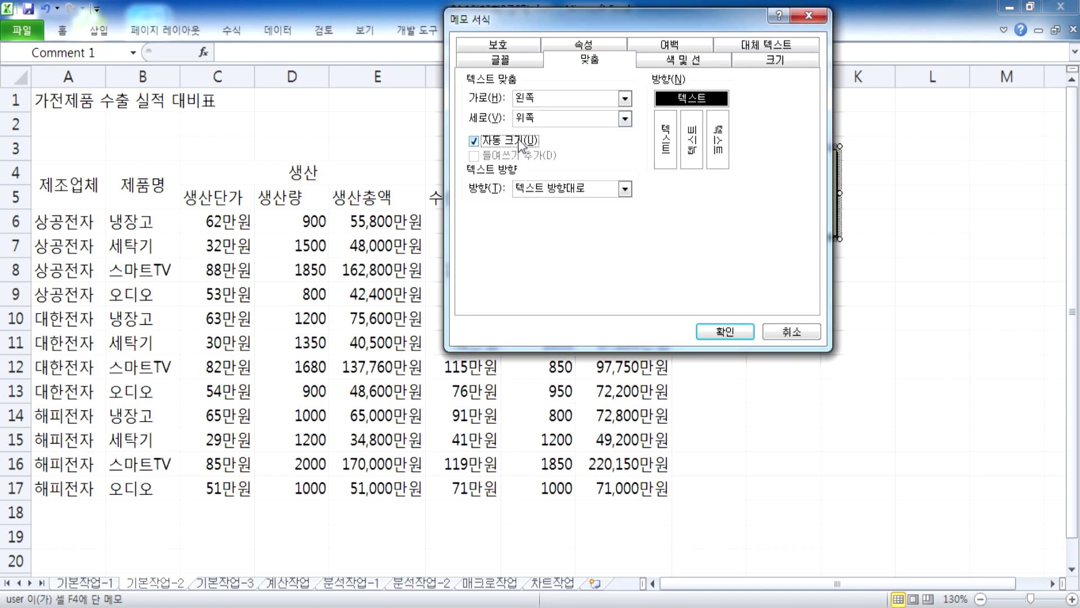
{"action": "left_click", "coordinate": [789, 335]}
{"action": "left_click", "coordinate": [793, 164]}
{"action": "key", "text": "ctrl+1"}
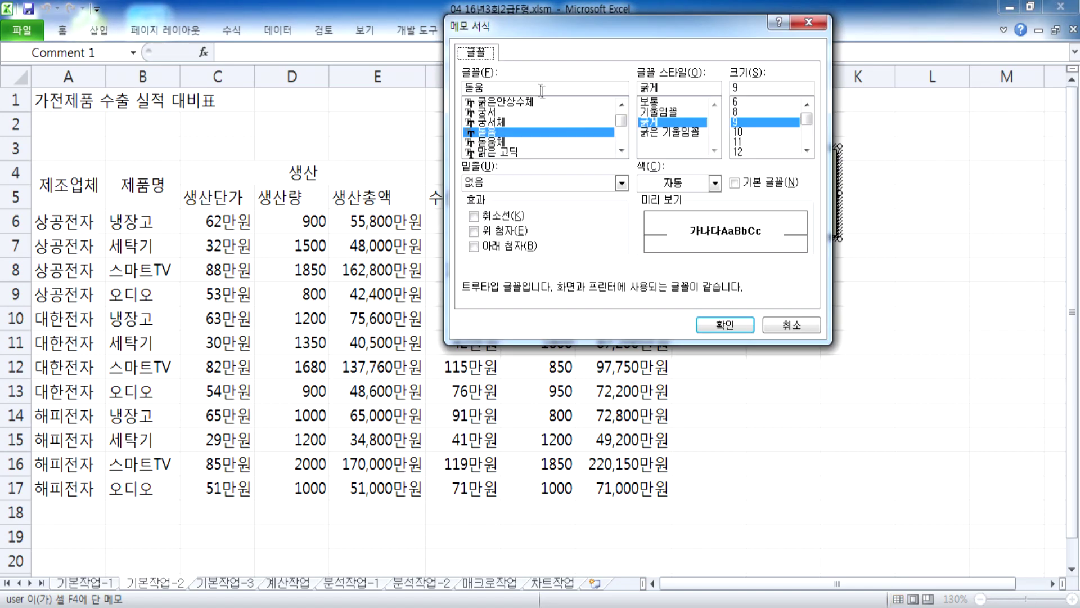
{"action": "key", "text": "Return"}
- Turn on the automatic size option (자동 크기) for the 수출 header's comment box
{"action": "left_click", "coordinate": [797, 146]}
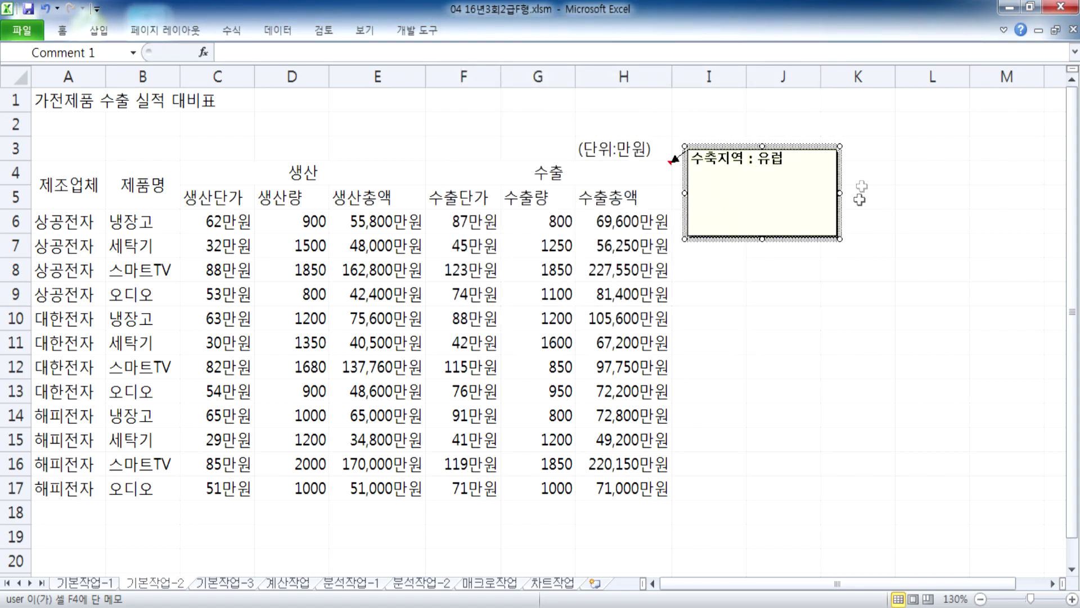
{"action": "key", "text": "ctrl+1"}
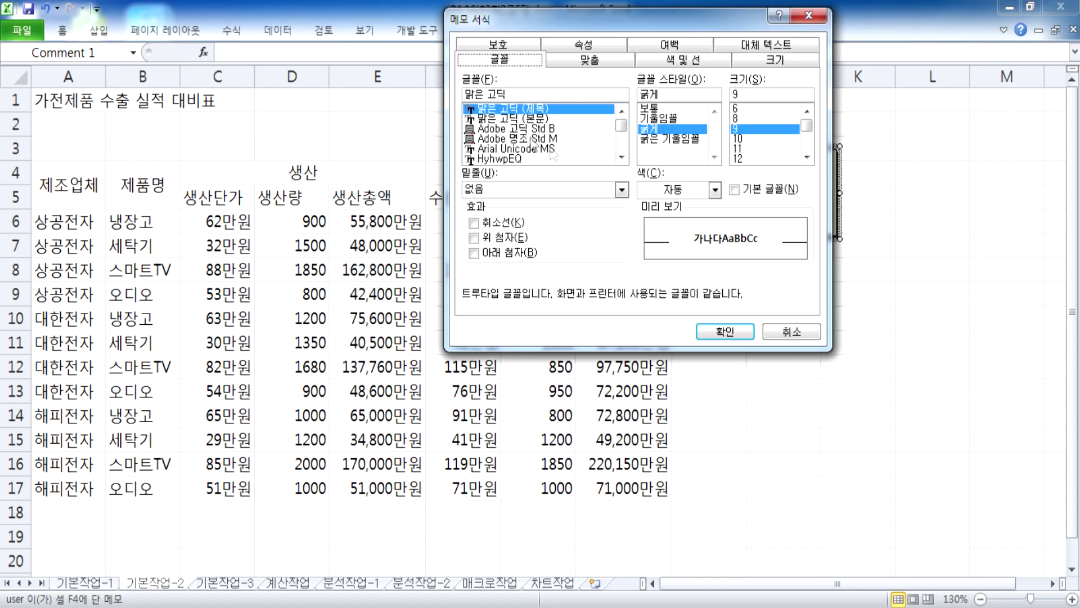
{"action": "left_click", "coordinate": [584, 61]}
{"action": "left_click", "coordinate": [502, 145]}
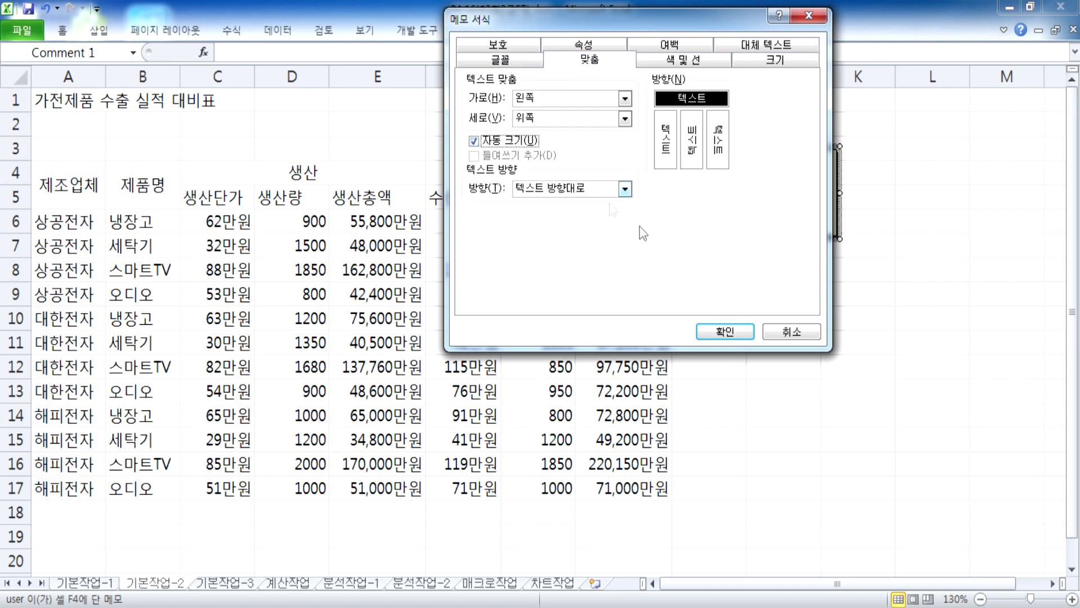
{"action": "left_click", "coordinate": [725, 332]}
{"action": "left_click", "coordinate": [768, 407]}
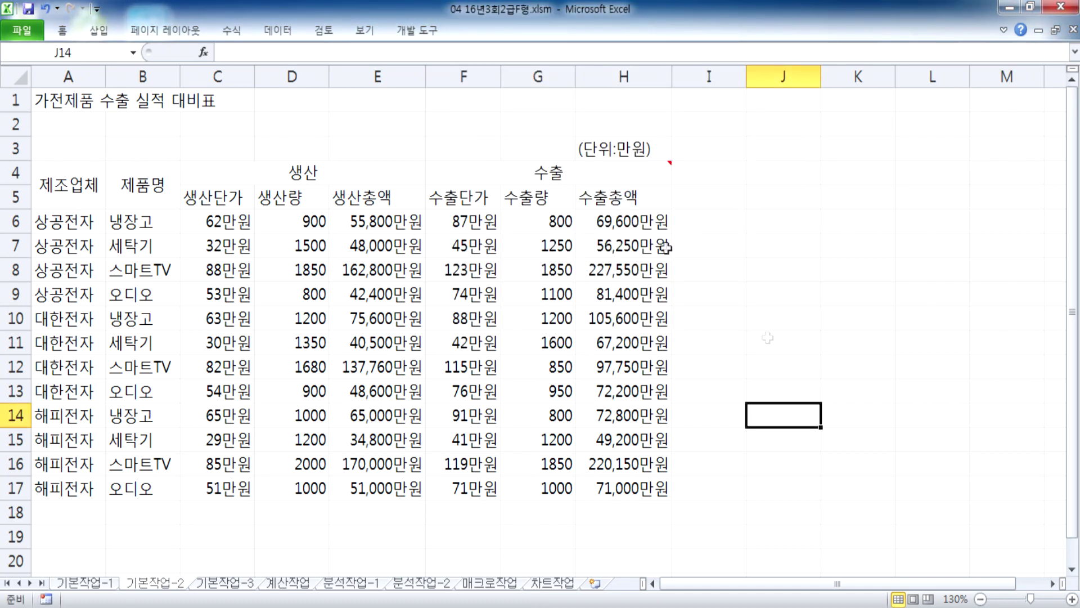
- Toggle the 수출 header's comment to always displayed and back to hidden
{"action": "left_click", "coordinate": [631, 172]}
{"action": "right_click", "coordinate": [632, 172]}
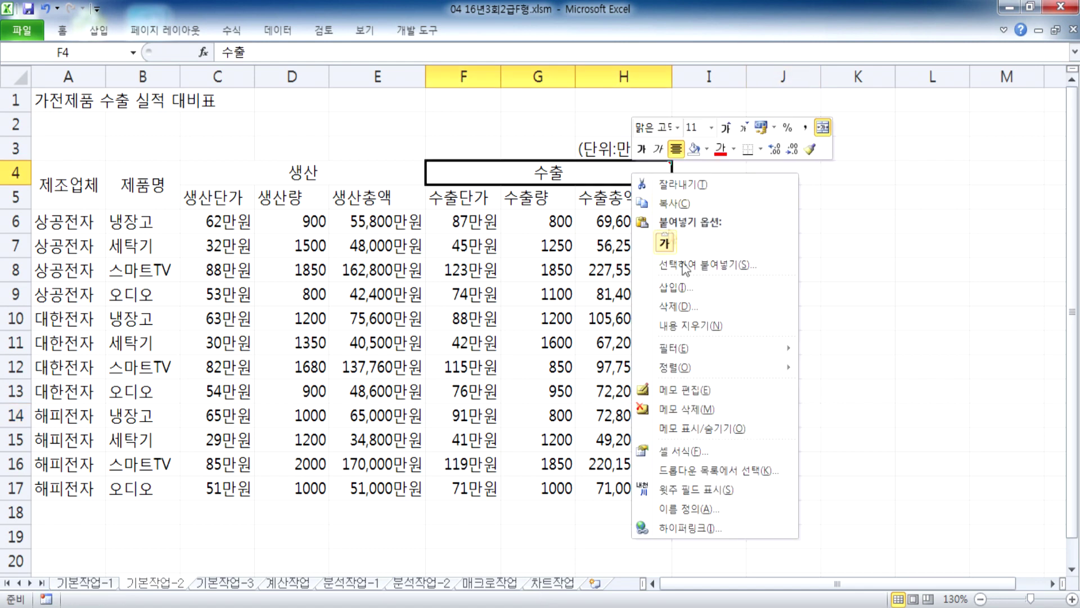
{"action": "left_click", "coordinate": [697, 429]}
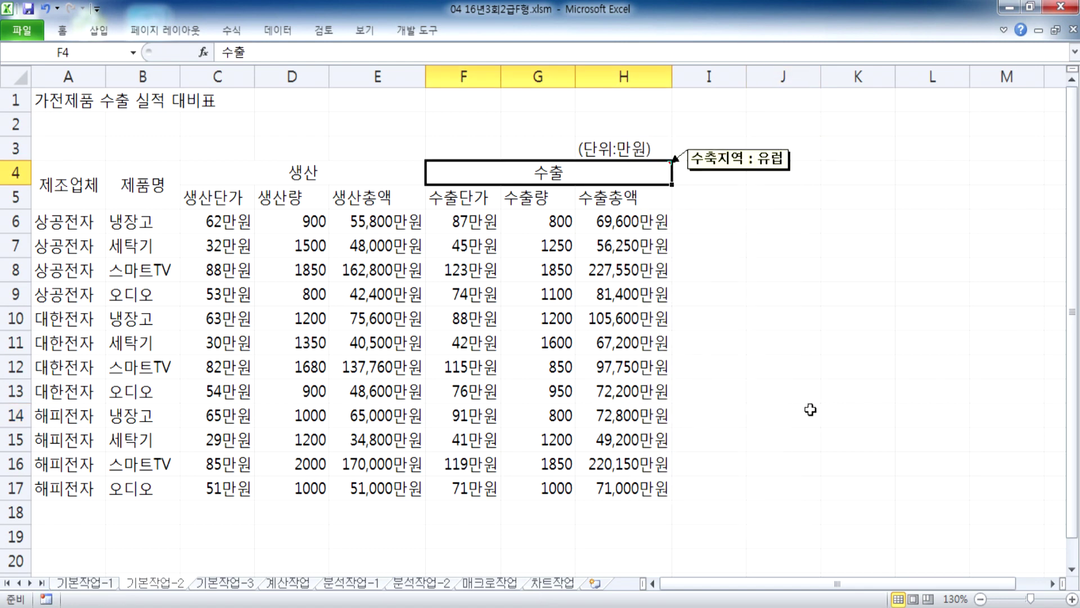
{"action": "right_click", "coordinate": [618, 174]}
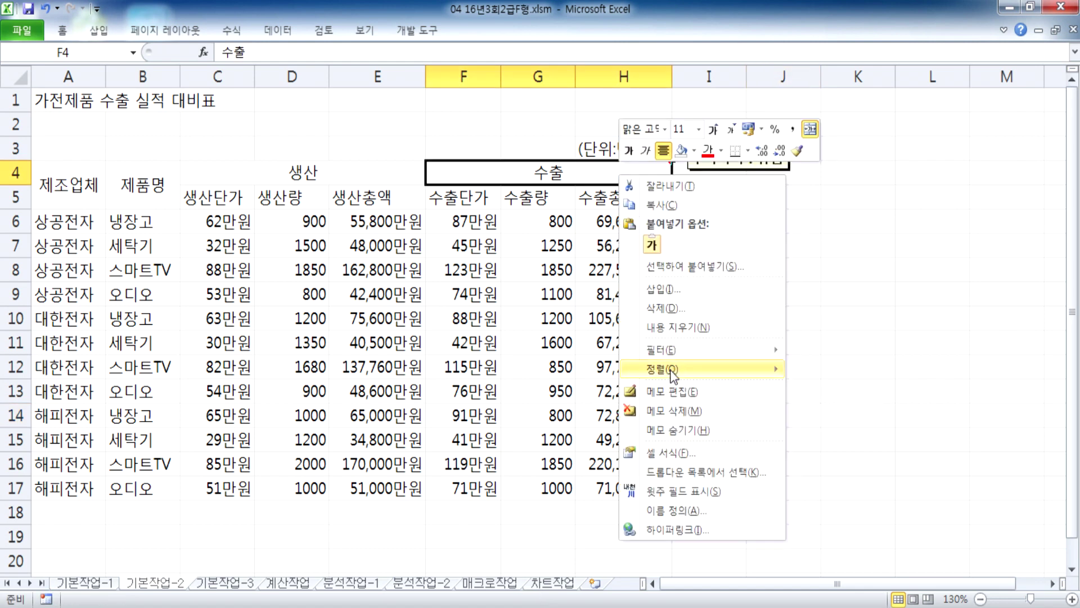
{"action": "left_click", "coordinate": [697, 429]}
{"action": "left_click", "coordinate": [821, 378]}
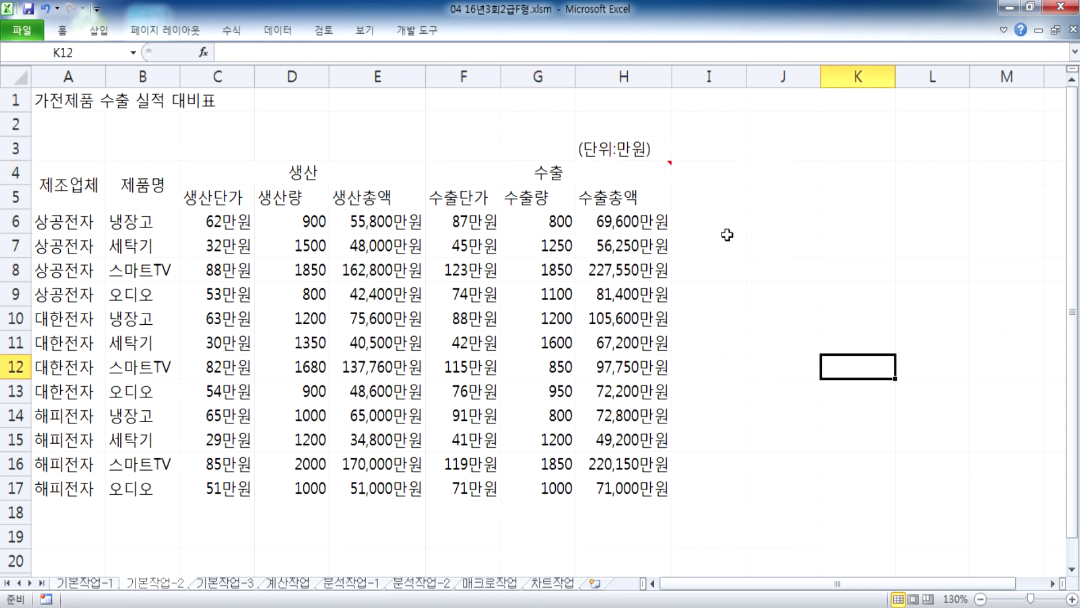
- Set the comment on the merged 수출 header to stay displayed on the sheet
{"action": "right_click", "coordinate": [613, 171]}
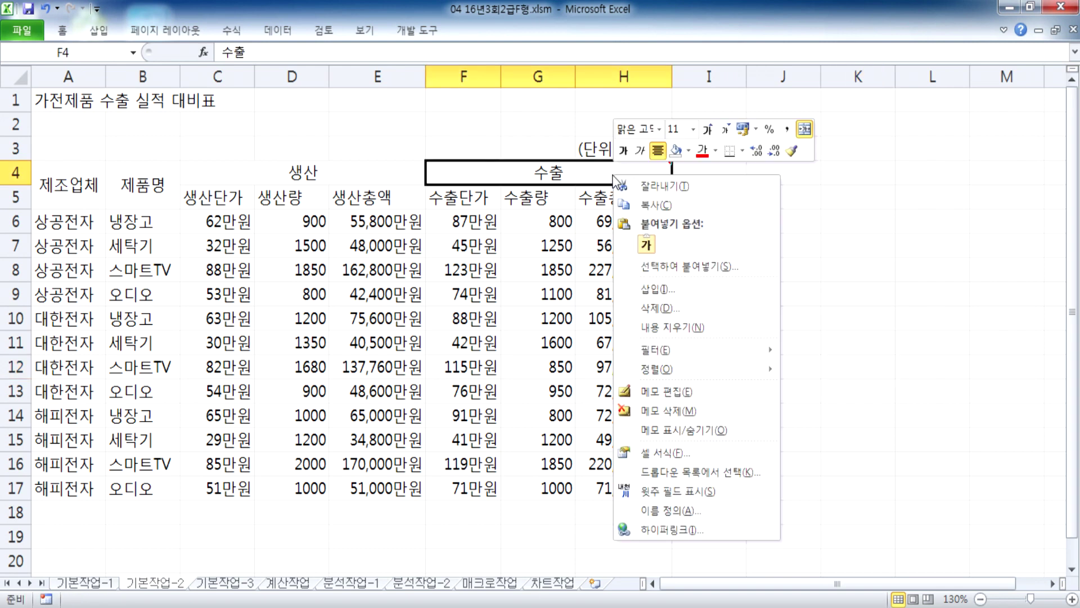
{"action": "left_click", "coordinate": [656, 427]}
{"action": "left_click", "coordinate": [825, 383]}
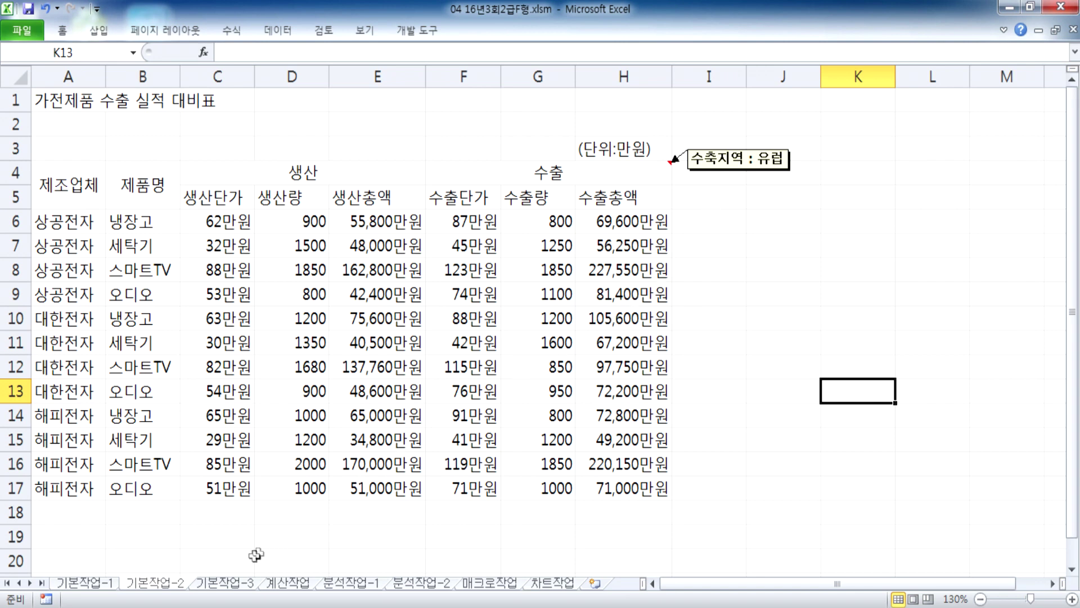
- On the 기본작업-3 sheet, select A18:C22 and enter the heading 부서 in A18 with 경리부 beneath it in A19
{"action": "left_click", "coordinate": [224, 583]}
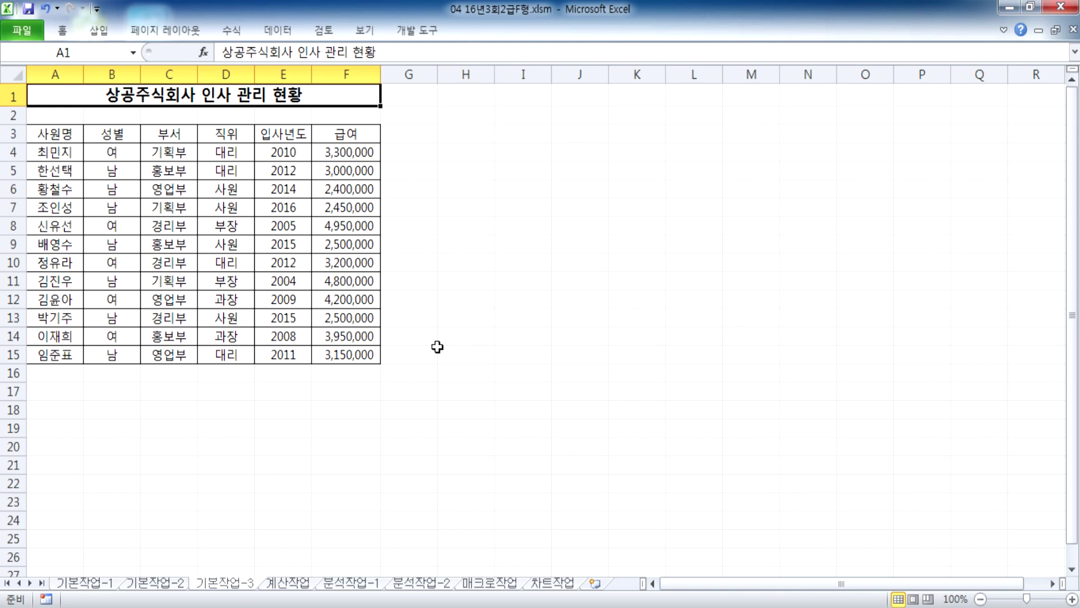
{"action": "scroll", "coordinate": [338, 338], "scroll_direction": "down", "scroll_amount": 3}
{"action": "left_click_drag", "start_coordinate": [34, 241], "coordinate": [193, 318]}
{"action": "scroll", "coordinate": [197, 320], "scroll_direction": "up", "scroll_amount": 3}
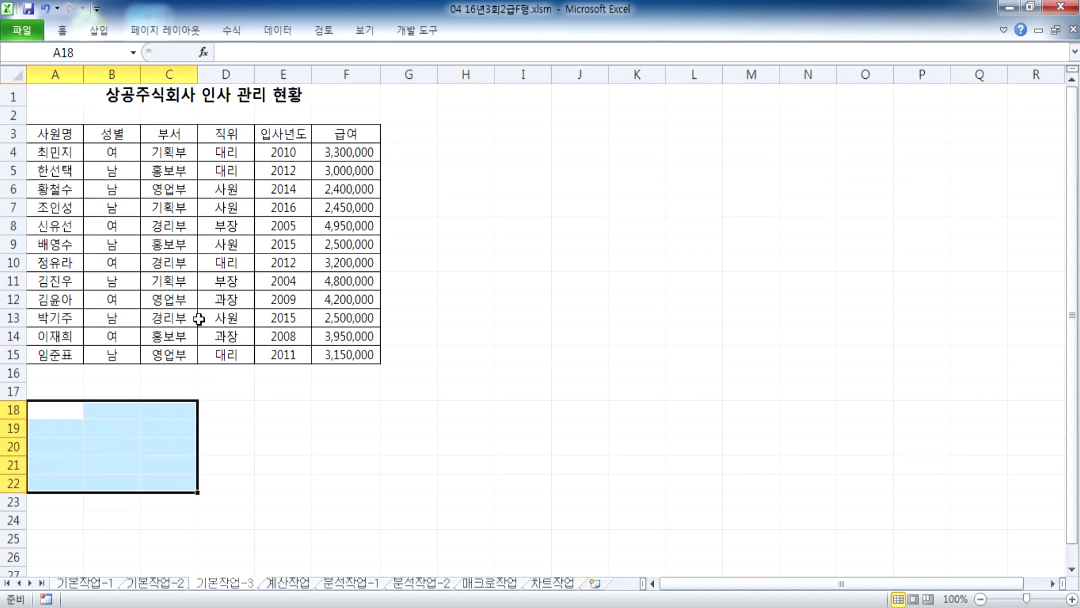
{"action": "type", "text": "부서"}
{"action": "key", "text": "Return"}
{"action": "type", "text": "경"}
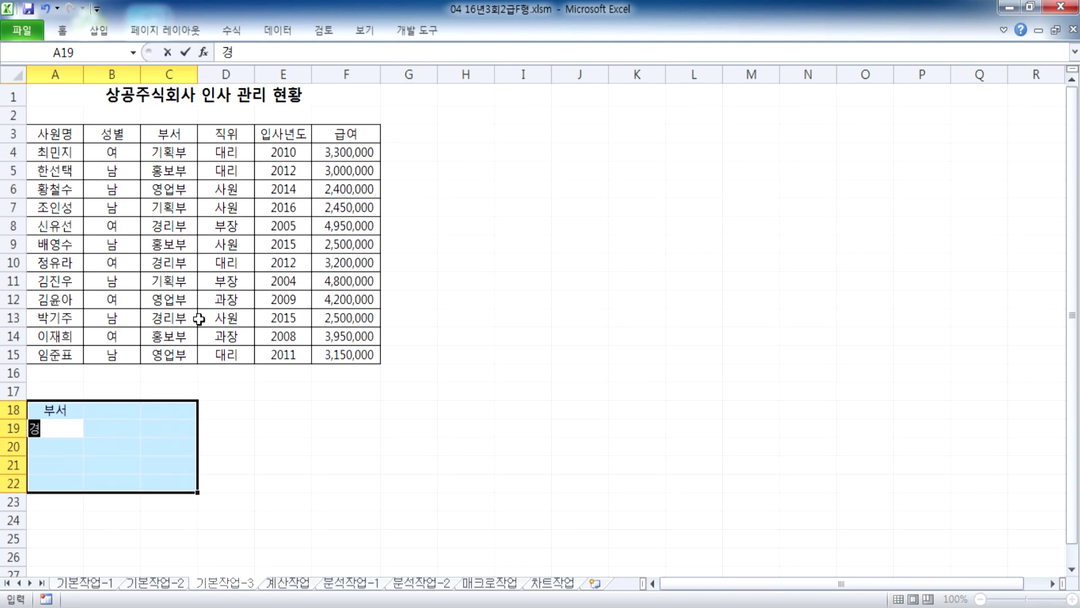
{"action": "type", "text": "립부"}
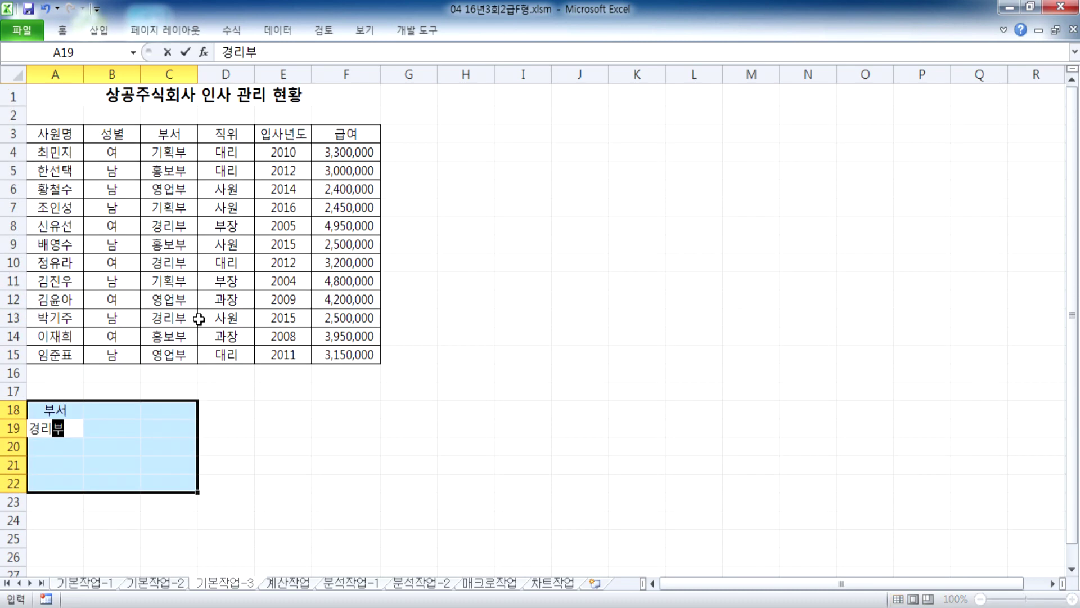
{"action": "key", "text": "Return"}
- Enter the heading 급여 in B18, beside the 부서 heading of the criteria block
{"action": "key", "text": "Return"}
{"action": "key", "text": "Return"}
{"action": "key", "text": "Return"}
{"action": "type", "text": "급ㅇ"}
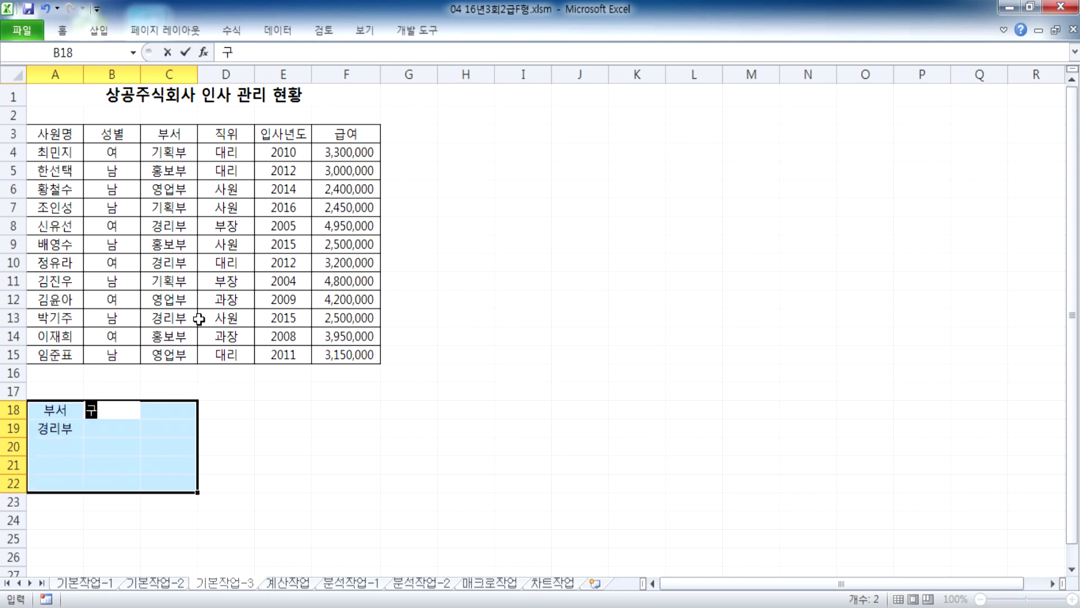
{"action": "type", "text": "ㅕ"}
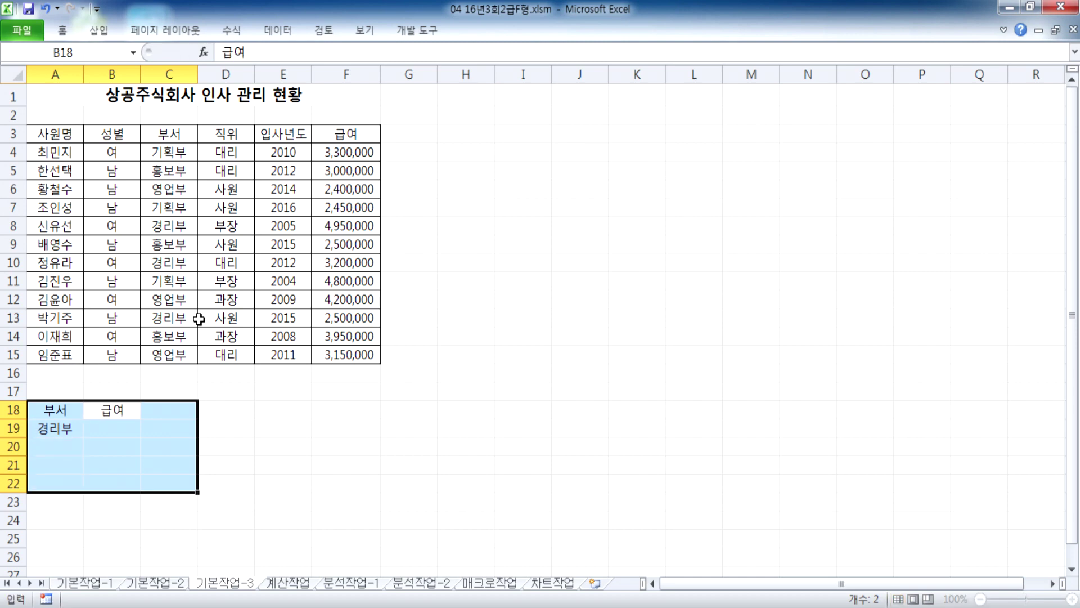
{"action": "key", "text": "Return"}
{"action": "key", "text": "Down"}
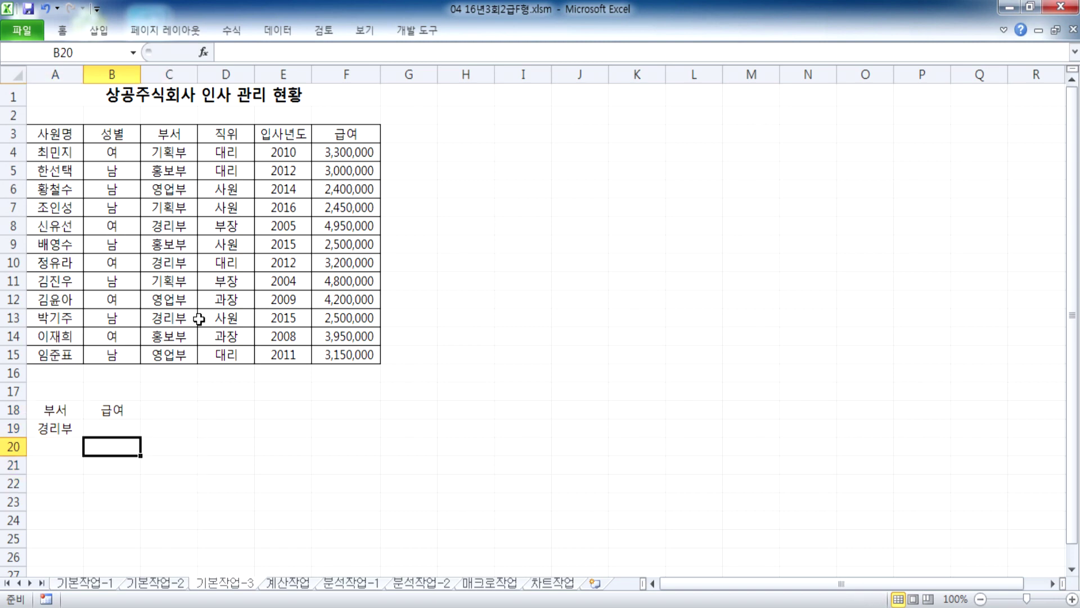
- Enter the salary condition >=4000000 in B19, directly under the 급여 heading
{"action": "left_click", "coordinate": [107, 428]}
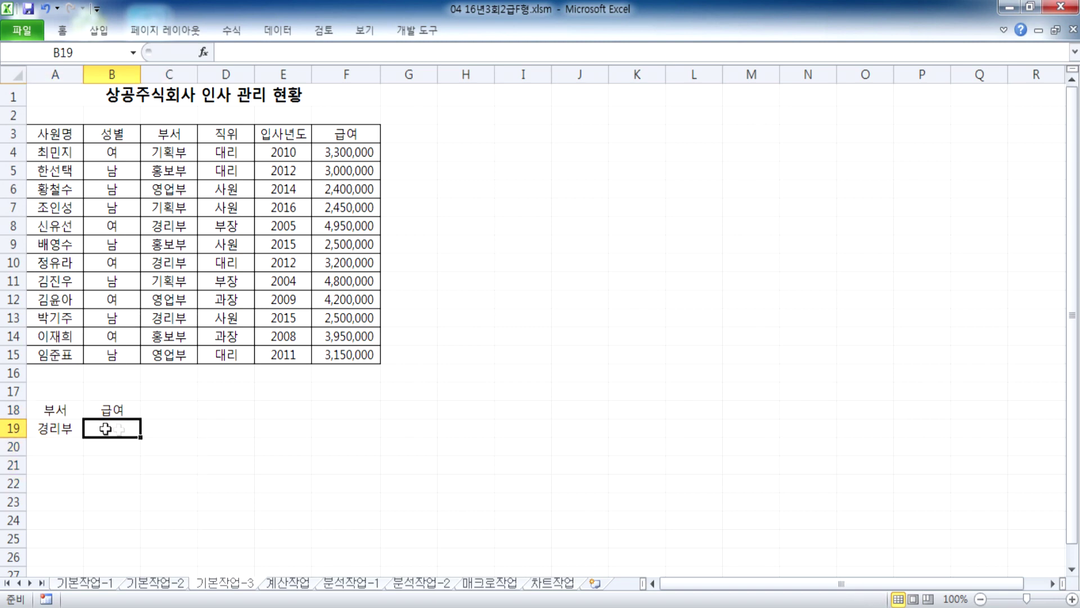
{"action": "type", "text": ">="}
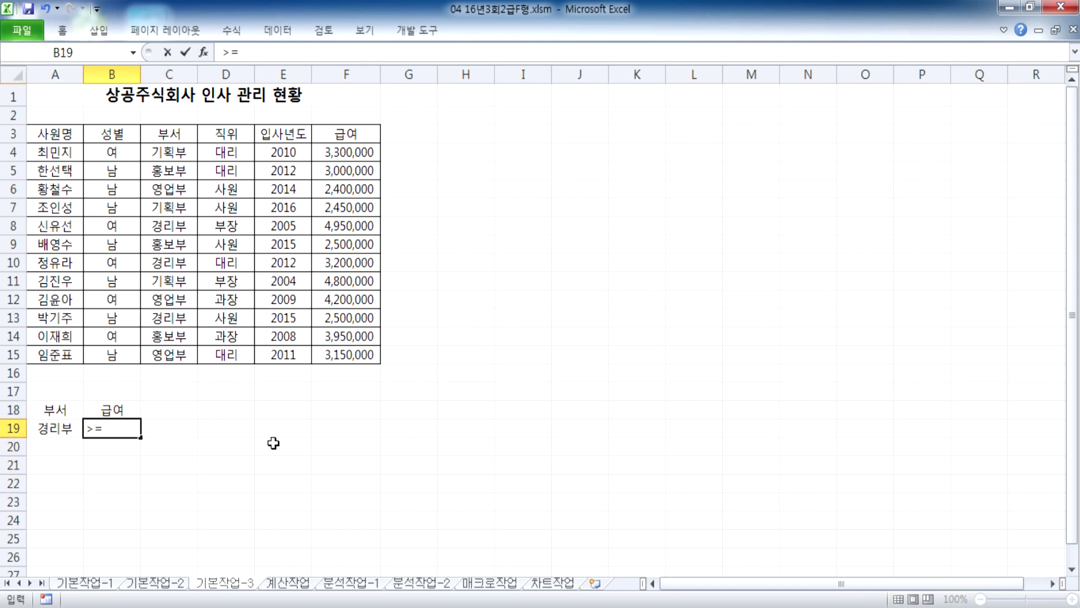
{"action": "type", "text": "4000000"}
{"action": "key", "text": "Return"}
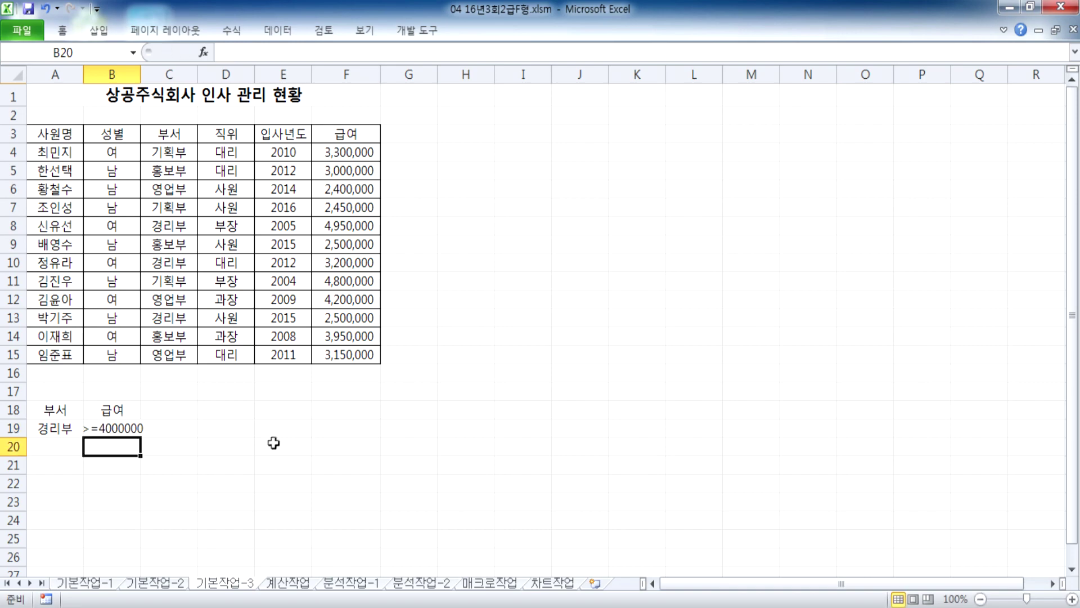
- Move the >=4000000 condition from B19 down to B20 so it sits one row below 경리부
{"action": "scroll", "coordinate": [274, 443], "scroll_direction": "up", "scroll_amount": 5}
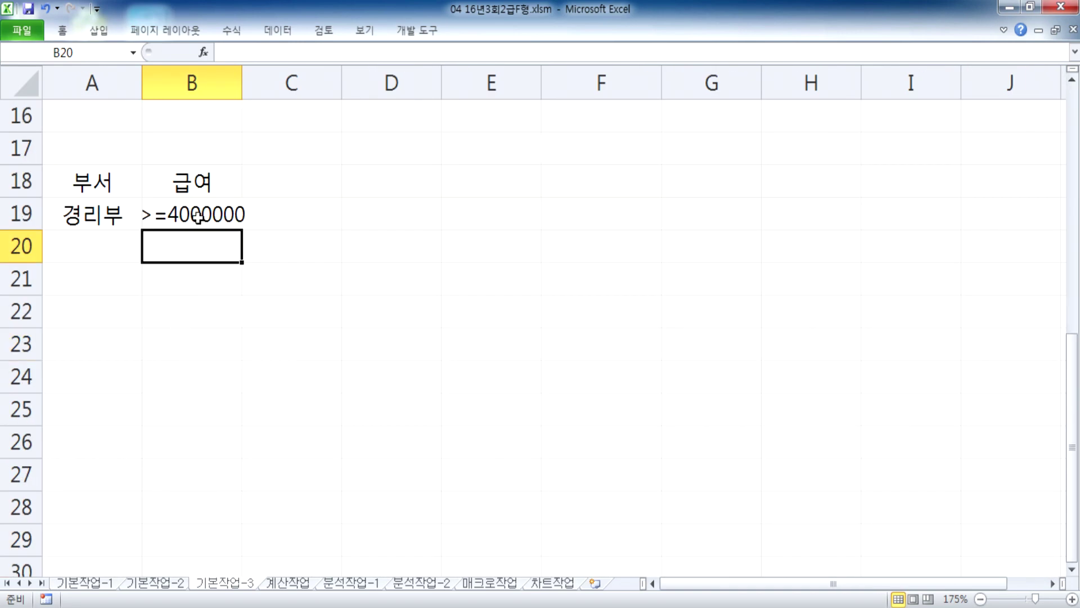
{"action": "left_click", "coordinate": [200, 221]}
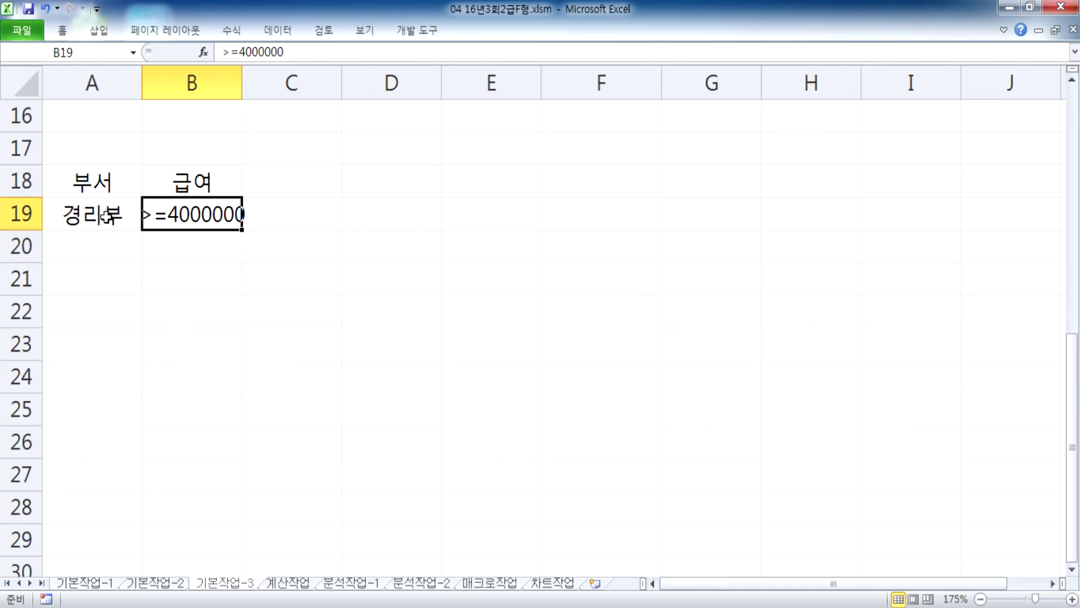
{"action": "left_click_drag", "start_coordinate": [152, 225], "coordinate": [168, 265]}
{"action": "left_click", "coordinate": [211, 382]}
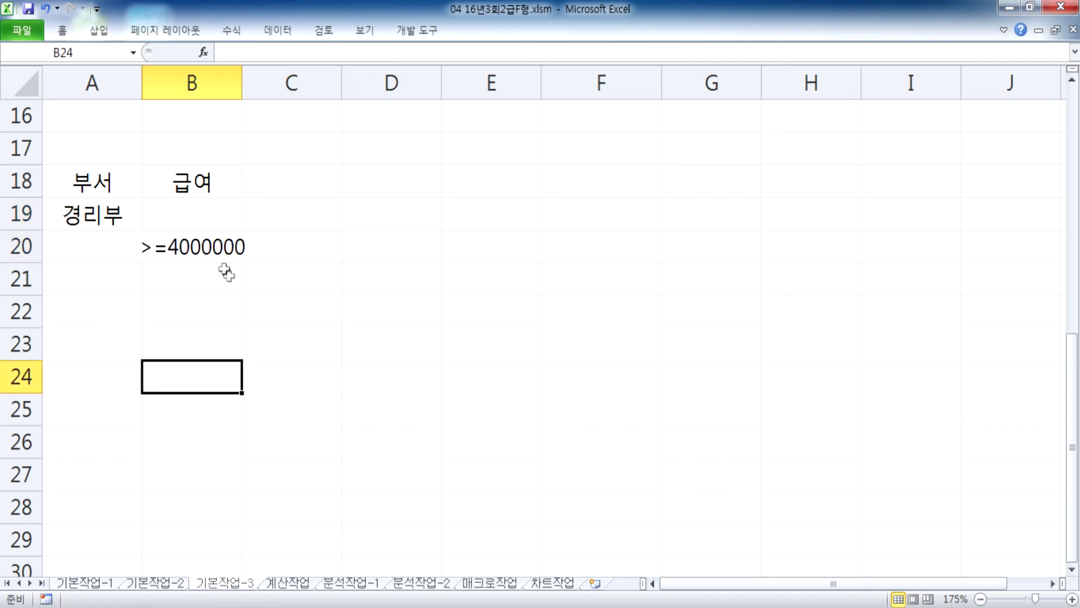
- Try writing the condition in B20 with thousands separators as >=4,000,000 and discard the edit
{"action": "left_click", "coordinate": [193, 245]}
{"action": "double_click", "coordinate": [184, 246]}
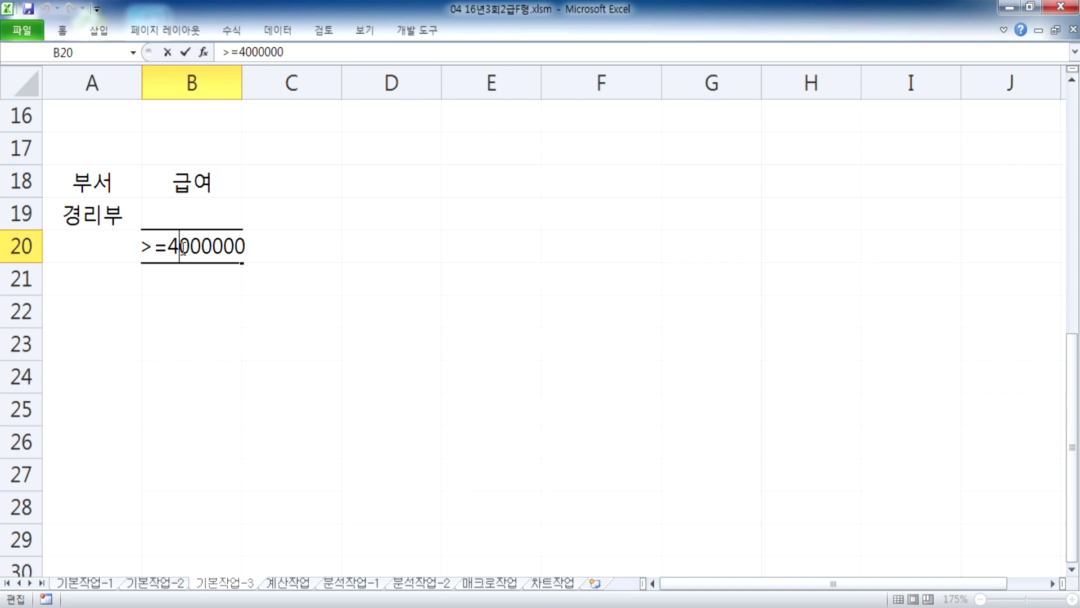
{"action": "type", "text": ","}
{"action": "left_click", "coordinate": [215, 251]}
{"action": "type", "text": ","}
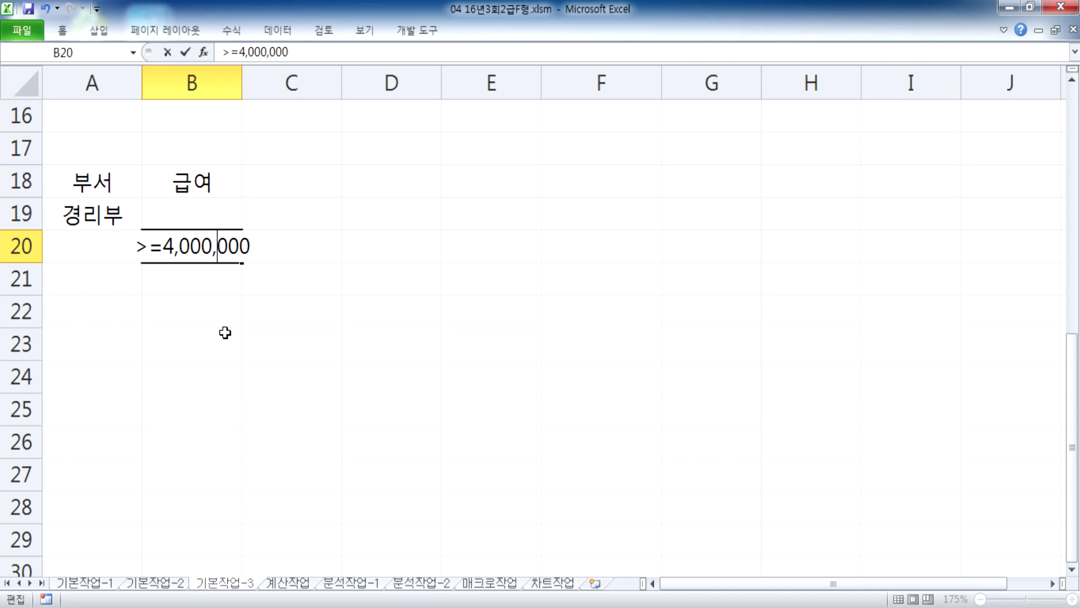
{"action": "key", "text": "Escape"}
{"action": "left_click", "coordinate": [208, 295]}
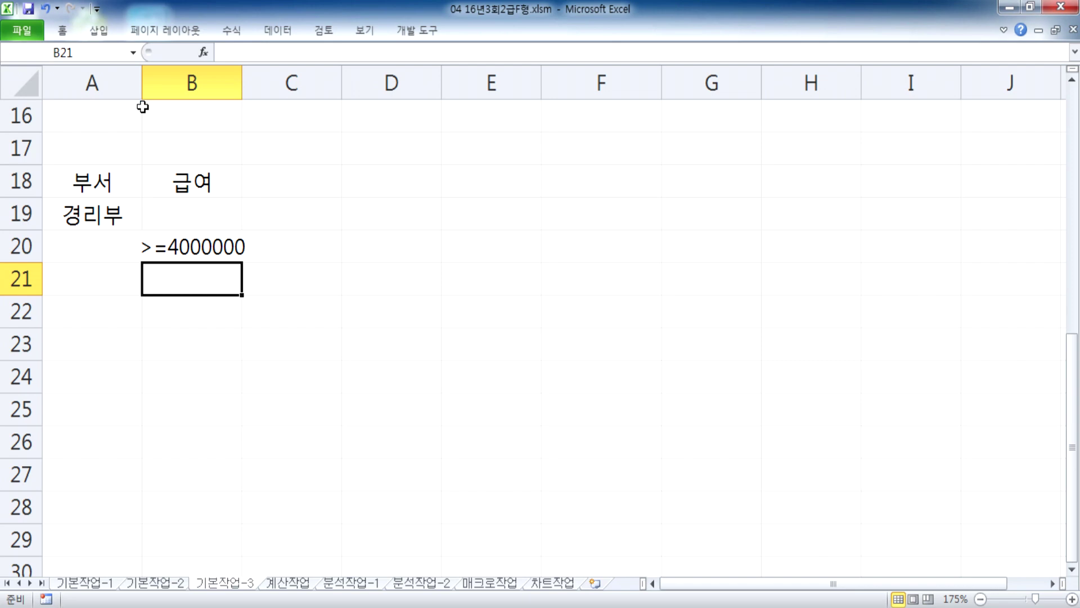
- Start an advanced filter on the personnel table with its results copied to another location (다른 장소에 복사)
{"action": "scroll", "coordinate": [127, 246], "scroll_direction": "down", "scroll_amount": 3}
{"action": "scroll", "coordinate": [132, 262], "scroll_direction": "down", "scroll_amount": 3}
{"action": "scroll", "coordinate": [135, 247], "scroll_direction": "up", "scroll_amount": 3}
{"action": "left_click", "coordinate": [142, 208]}
{"action": "scroll", "coordinate": [182, 213], "scroll_direction": "down", "scroll_amount": 2}
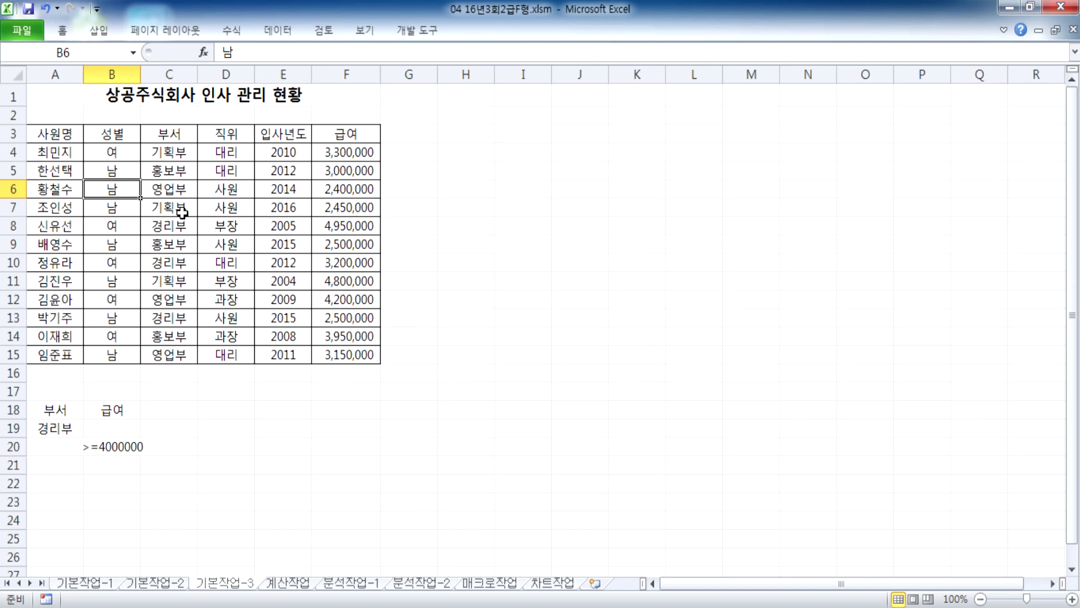
{"action": "left_click", "coordinate": [278, 30]}
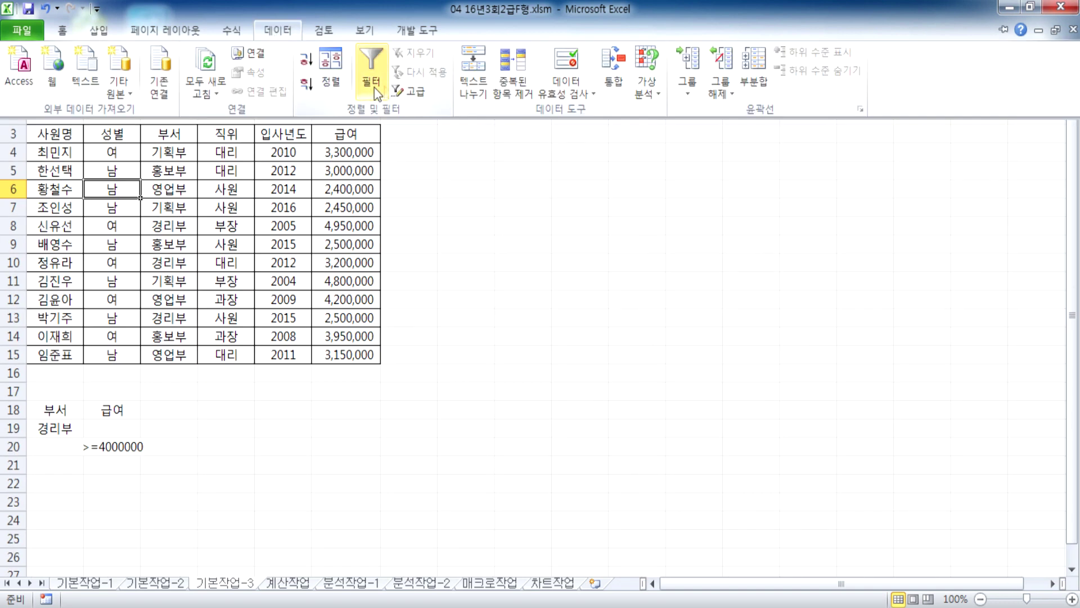
{"action": "left_click", "coordinate": [410, 92]}
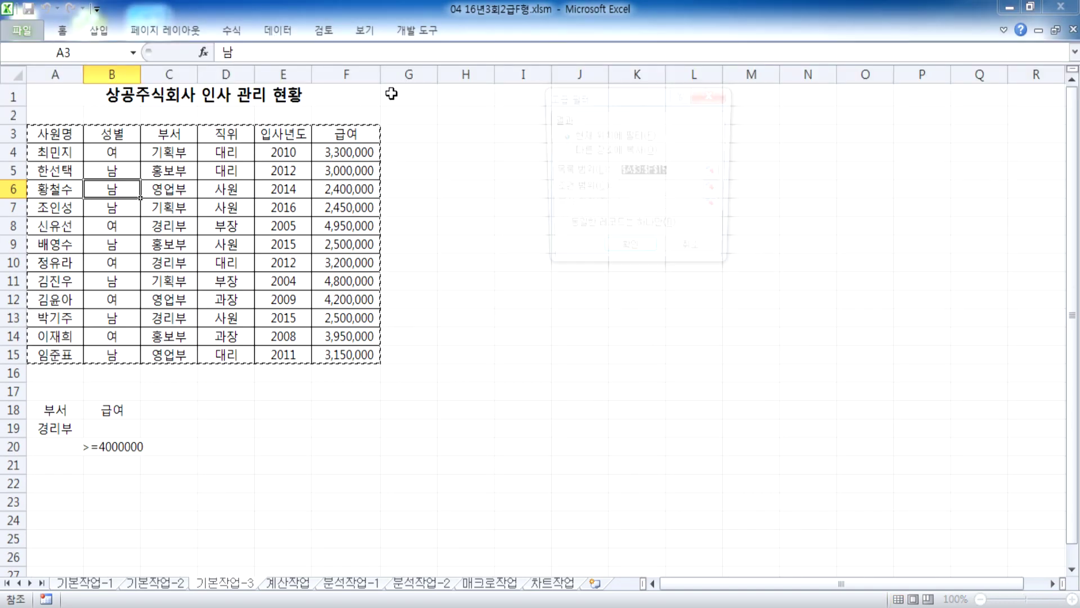
{"action": "left_click", "coordinate": [582, 151]}
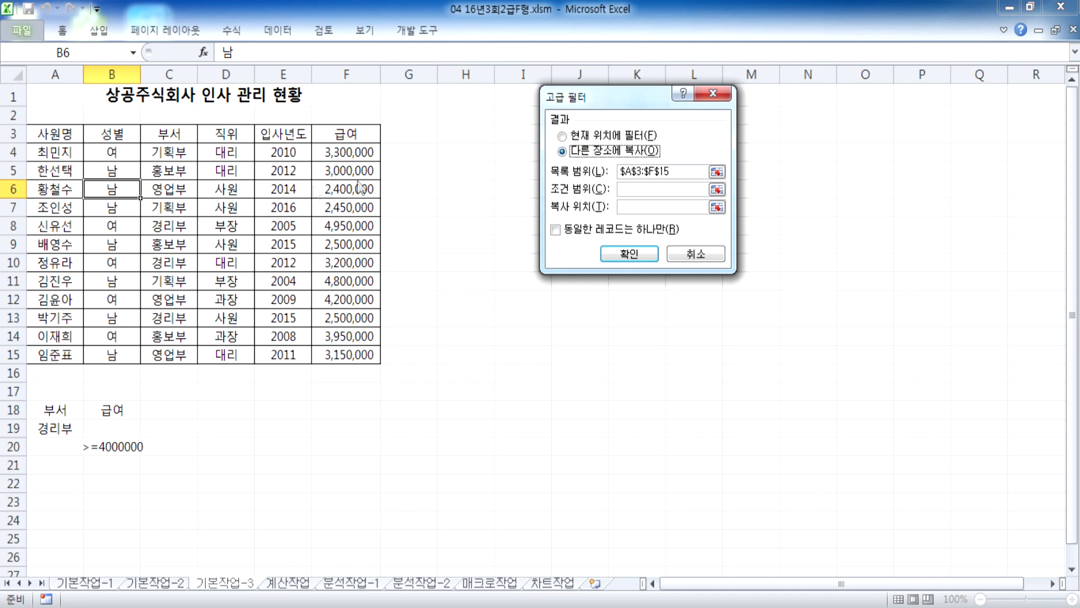
- Set the advanced filter's criteria range to A18:B20 and its copy destination to A23, and run it
{"action": "left_click", "coordinate": [623, 189]}
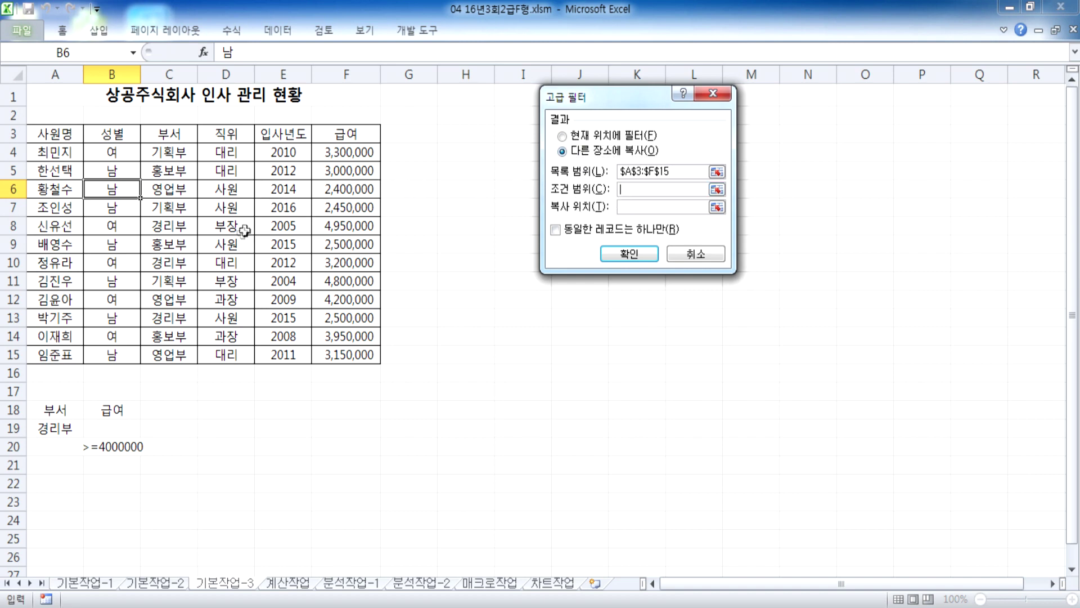
{"action": "scroll", "coordinate": [242, 231], "scroll_direction": "down", "scroll_amount": 3}
{"action": "left_click_drag", "start_coordinate": [53, 239], "coordinate": [123, 276]}
{"action": "left_click", "coordinate": [622, 207]}
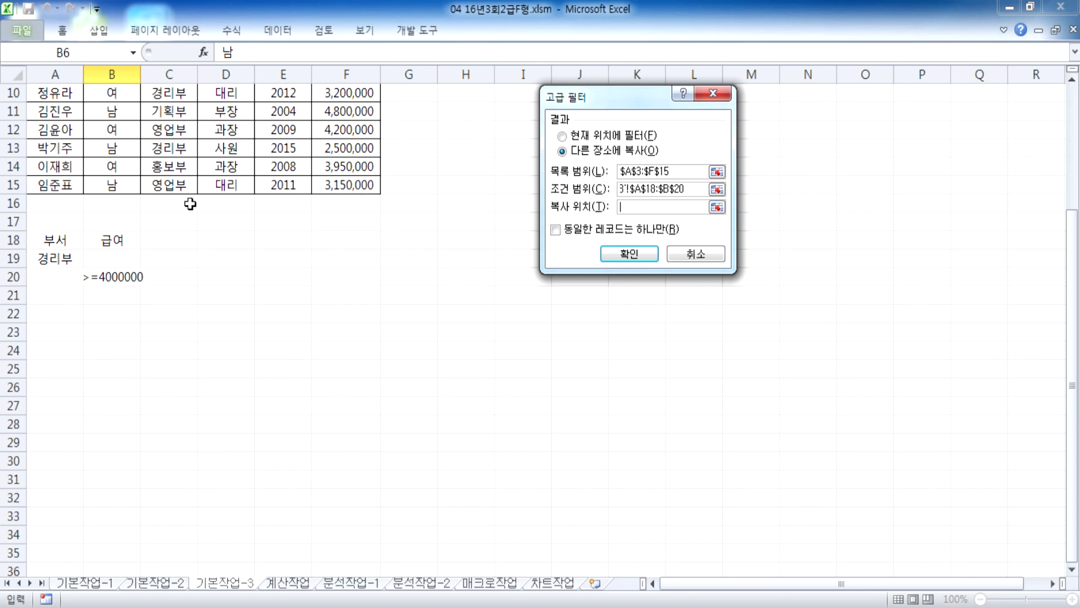
{"action": "left_click", "coordinate": [54, 318]}
{"action": "scroll", "coordinate": [117, 294], "scroll_direction": "down", "scroll_amount": 2}
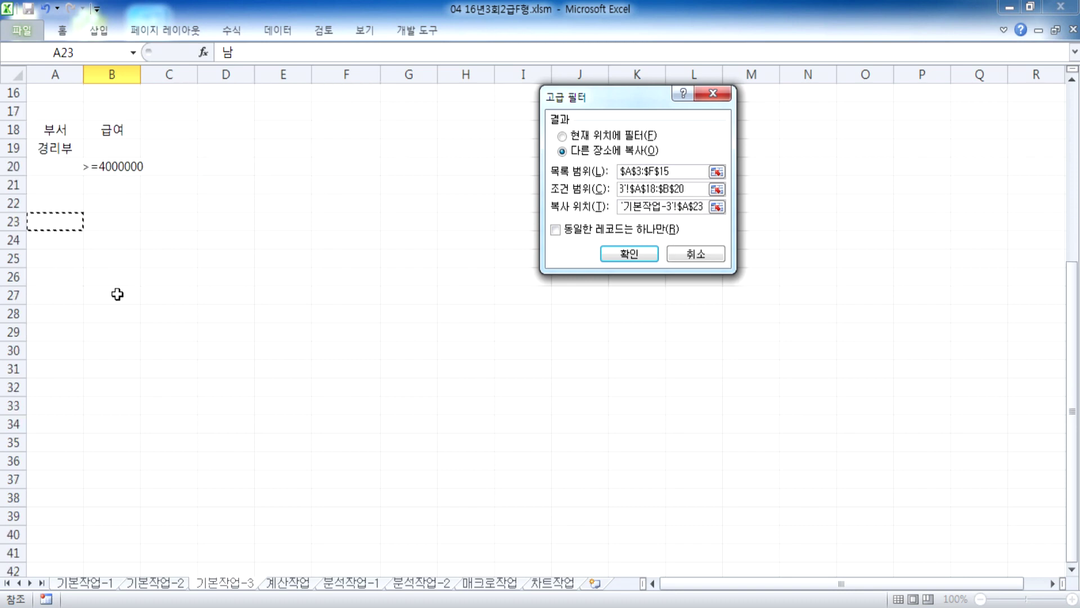
{"action": "left_click", "coordinate": [631, 251]}
- Check the 부서 and 급여 values of the rows extracted below row 23 against the filter criteria
{"action": "scroll", "coordinate": [114, 404], "scroll_direction": "down", "scroll_amount": 1}
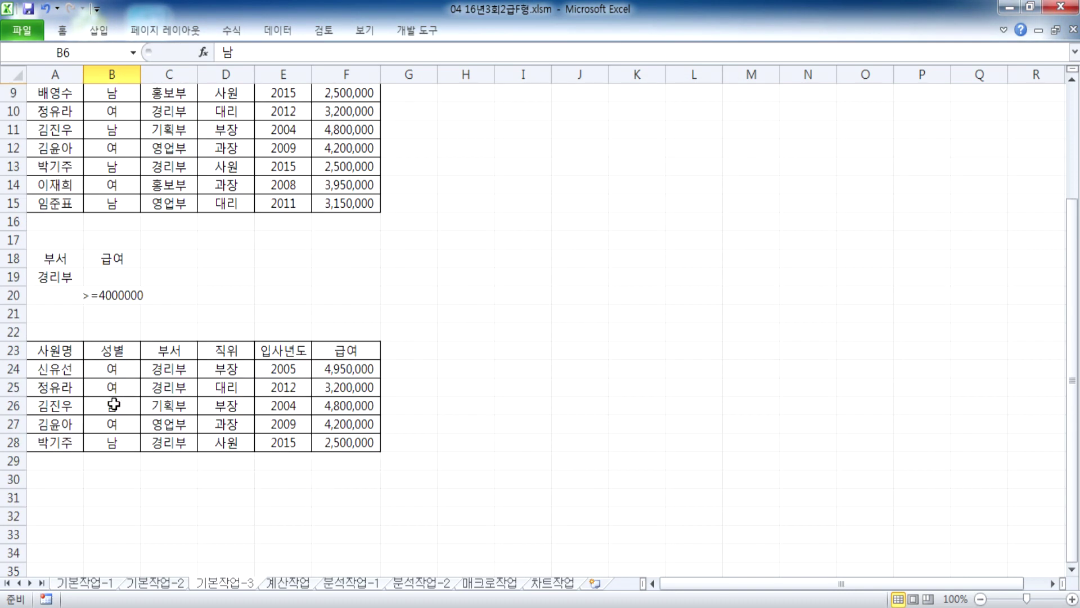
{"action": "left_click", "coordinate": [175, 369]}
{"action": "left_click_drag", "start_coordinate": [175, 369], "coordinate": [176, 405]}
{"action": "left_click", "coordinate": [176, 405]}
{"action": "left_click", "coordinate": [340, 404]}
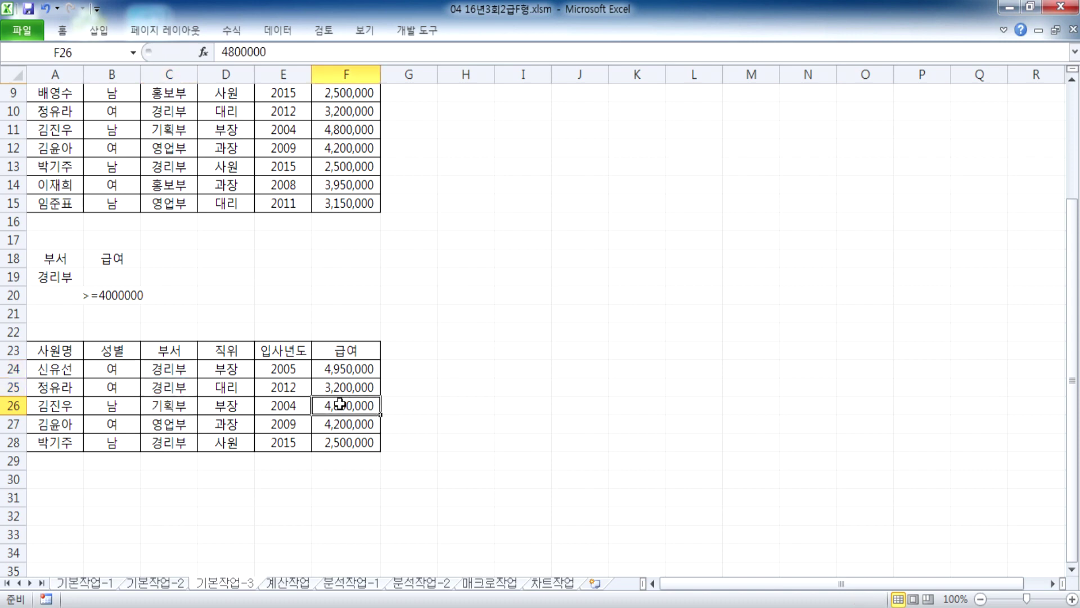
{"action": "left_click_drag", "start_coordinate": [340, 413], "coordinate": [340, 424]}
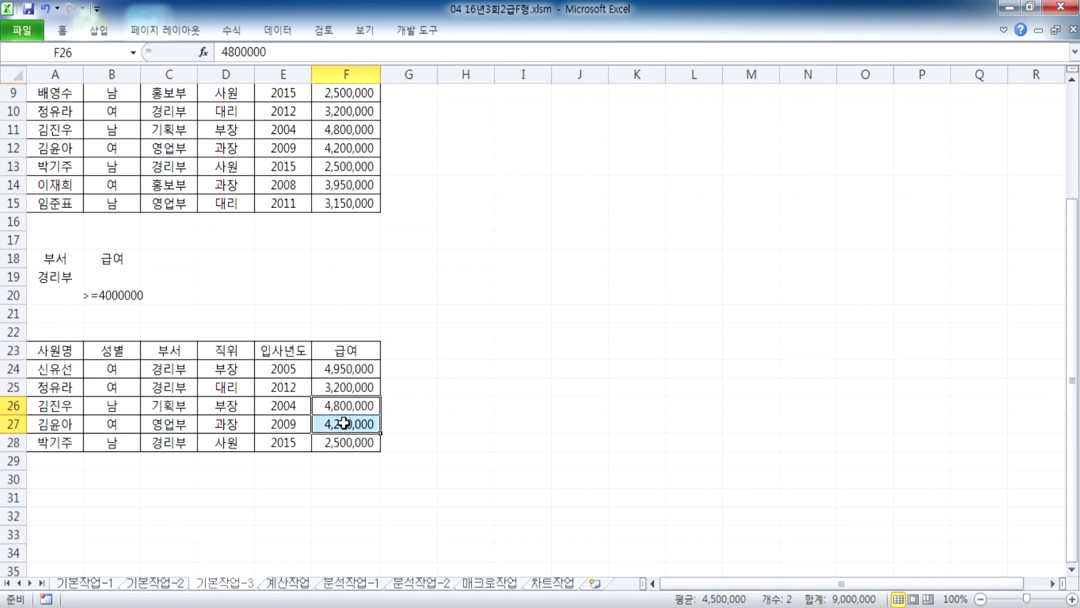
{"action": "left_click", "coordinate": [269, 418]}
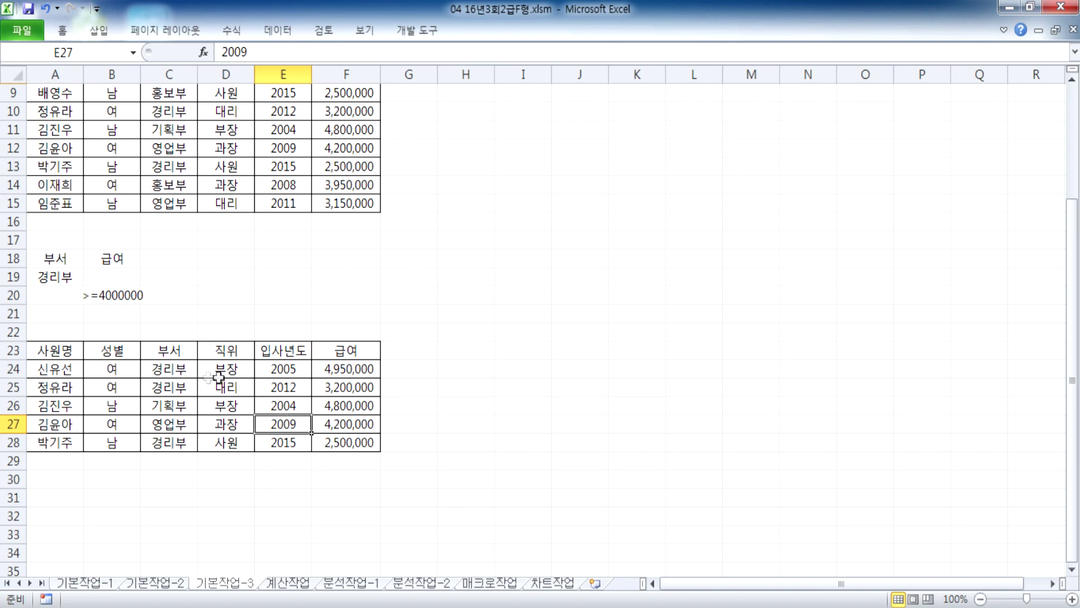
{"action": "left_click", "coordinate": [74, 479]}
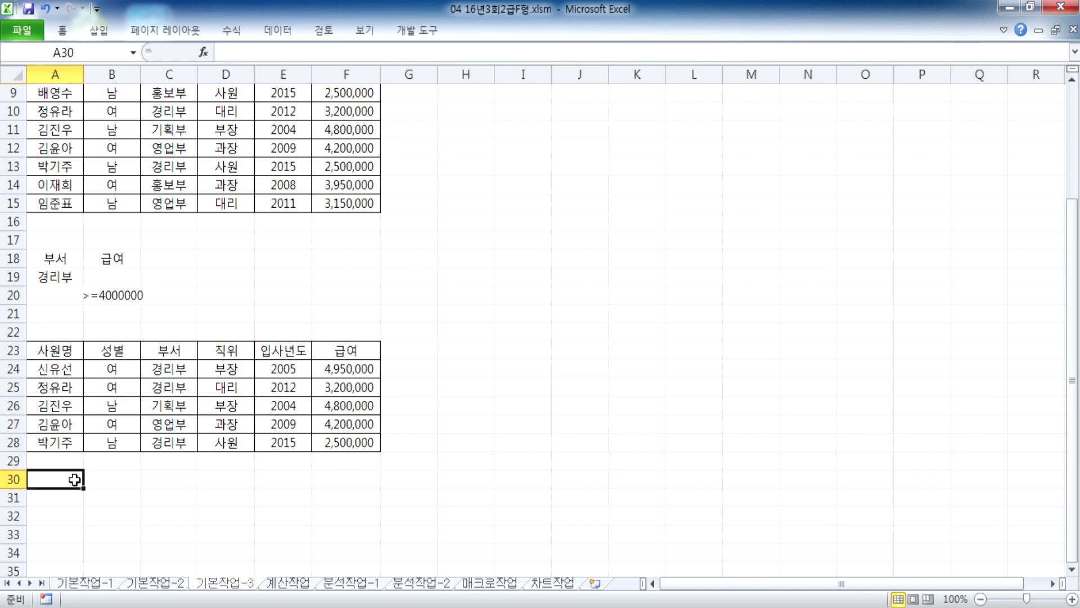
- On the 계산작업 sheet, examine the 비고, 판매가, 판매량 and 총판매액 columns of the 쇼핑몰 판매 현황 table
{"action": "left_click", "coordinate": [301, 584]}
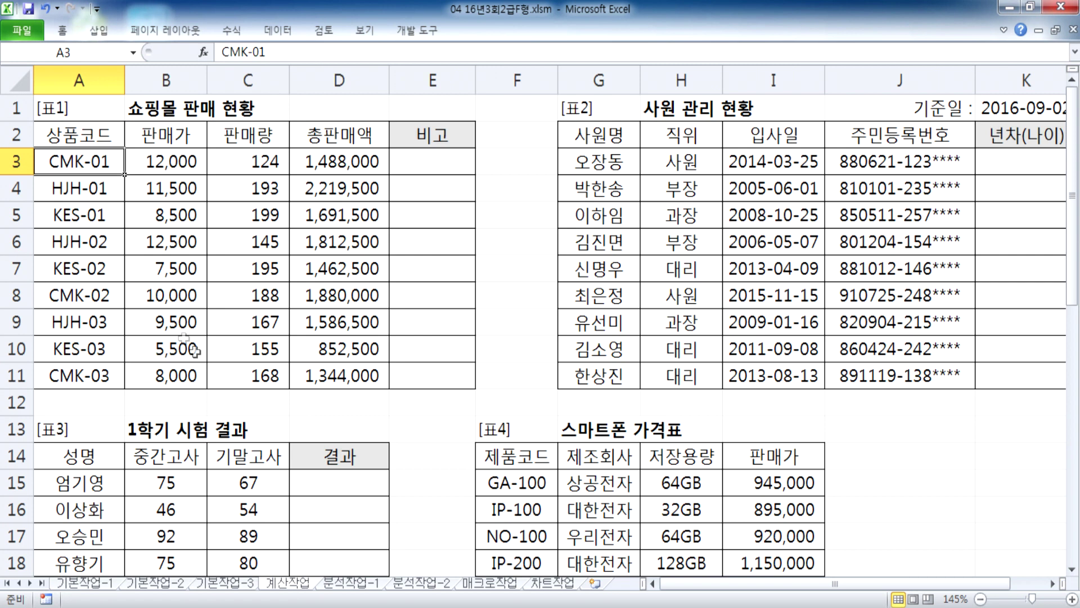
{"action": "left_click", "coordinate": [426, 161]}
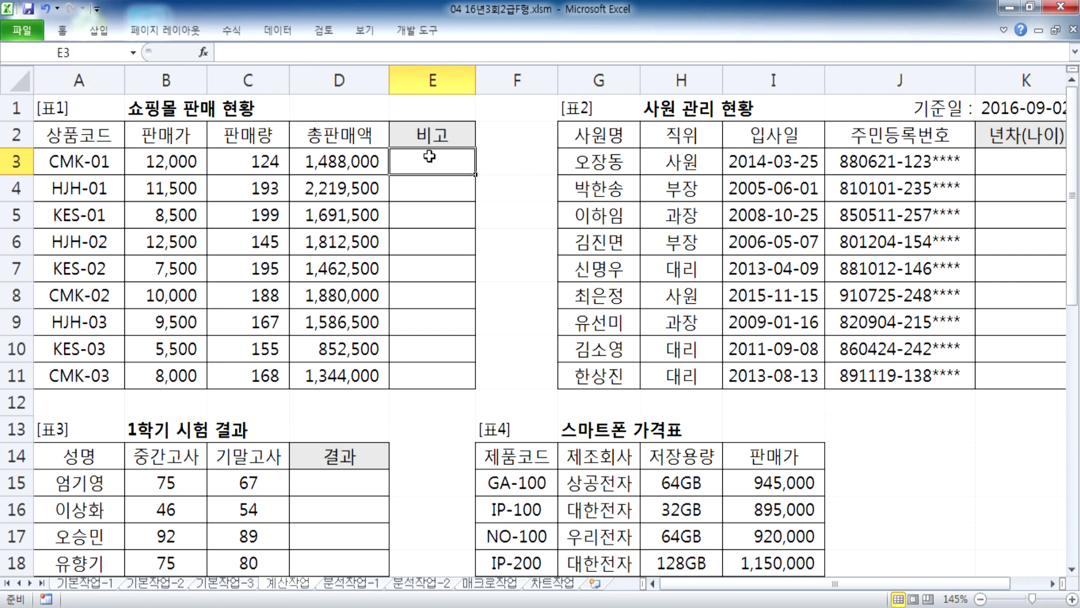
{"action": "left_click", "coordinate": [184, 156]}
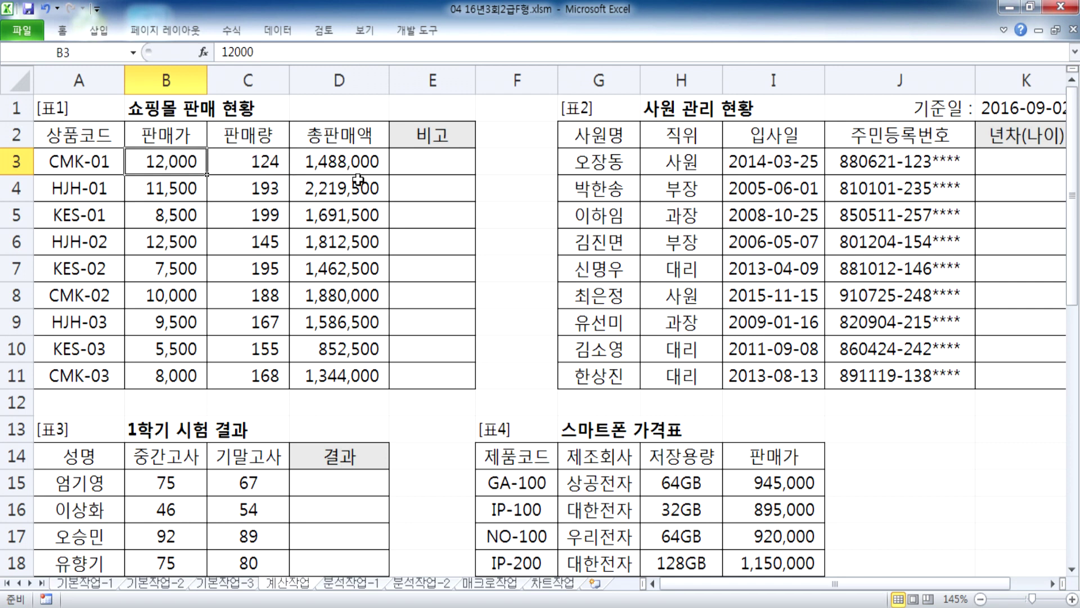
{"action": "left_click_drag", "start_coordinate": [221, 161], "coordinate": [242, 376]}
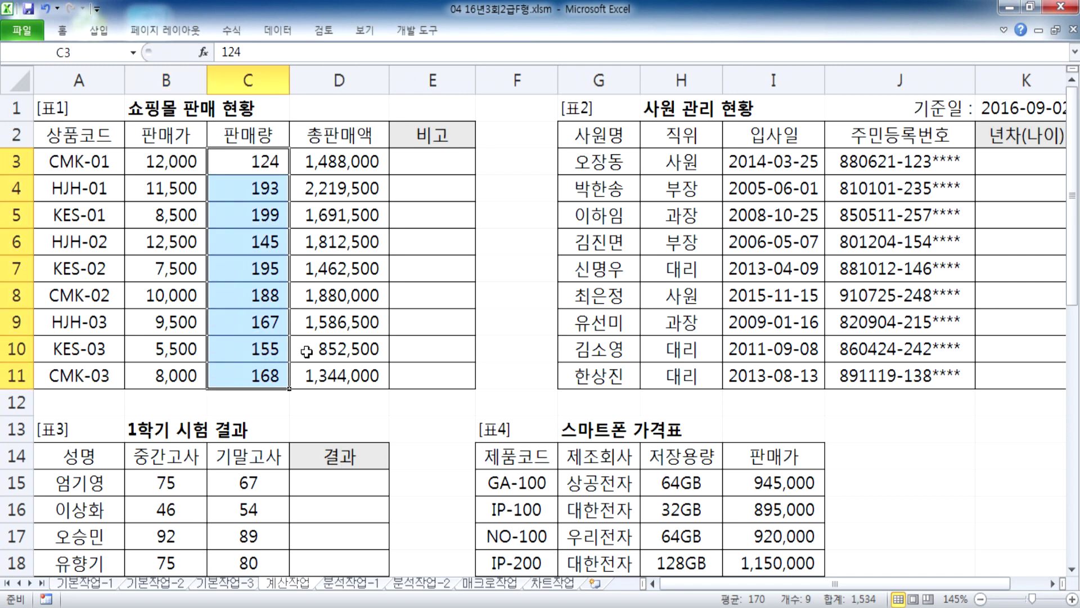
{"action": "left_click", "coordinate": [358, 165]}
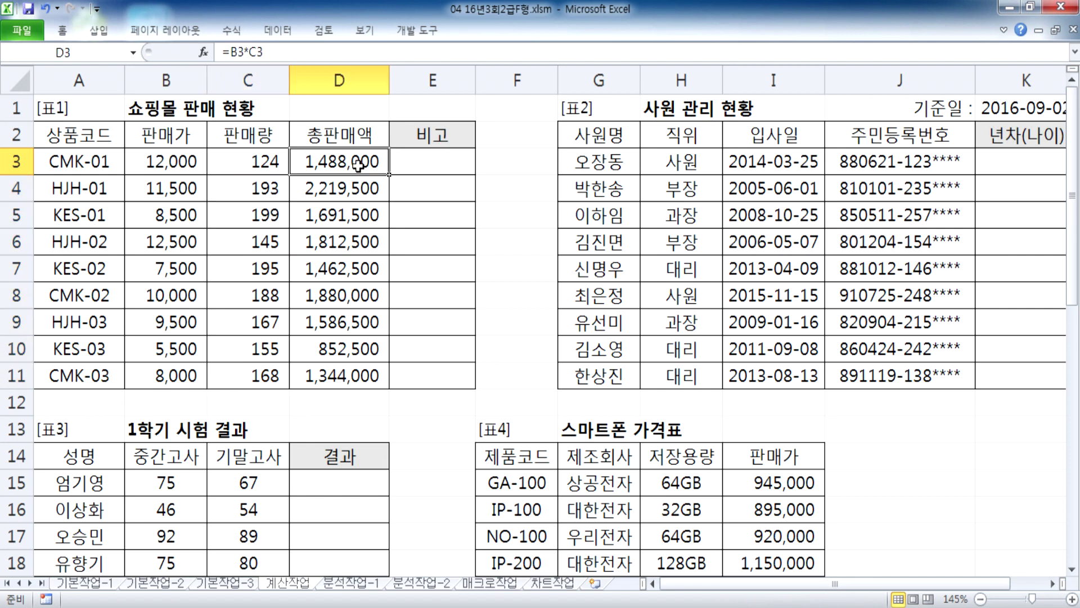
{"action": "left_click_drag", "start_coordinate": [358, 165], "coordinate": [355, 374]}
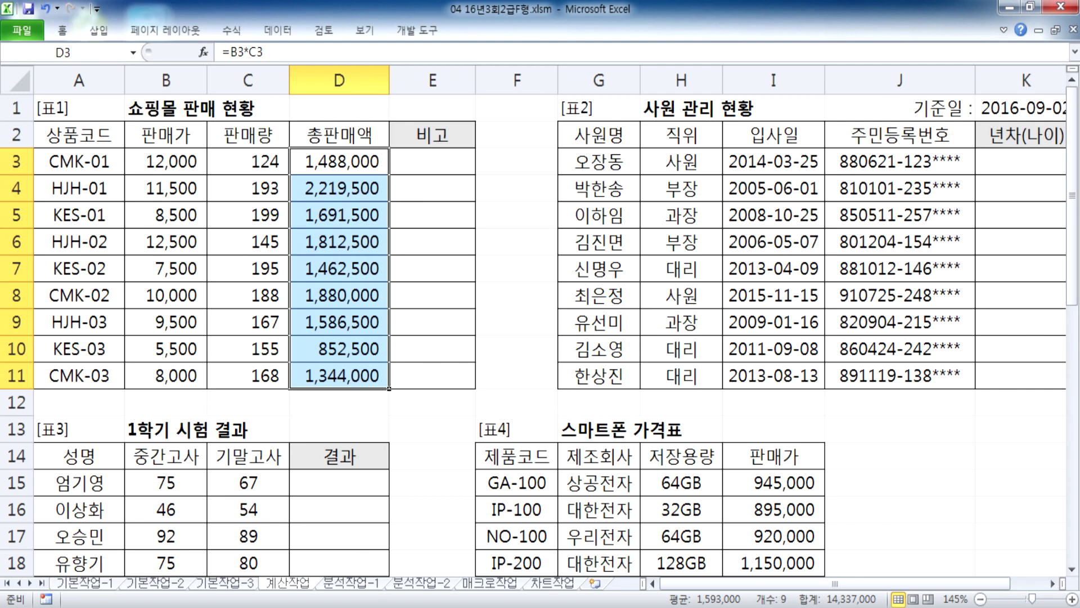
- Open Notepad (메모장) and write the heading "다음 수의 중앙값을 계산하시오"
{"action": "key", "text": "super"}
{"action": "key", "text": "Up"}
{"action": "key", "text": "Return"}
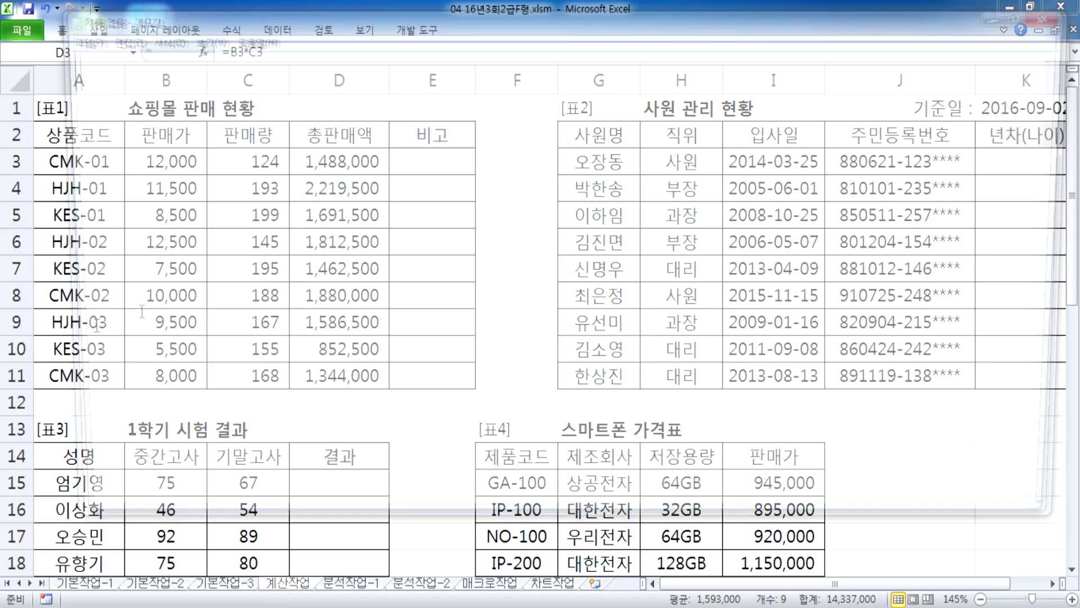
{"action": "type", "text": "다음 수의 중아"}
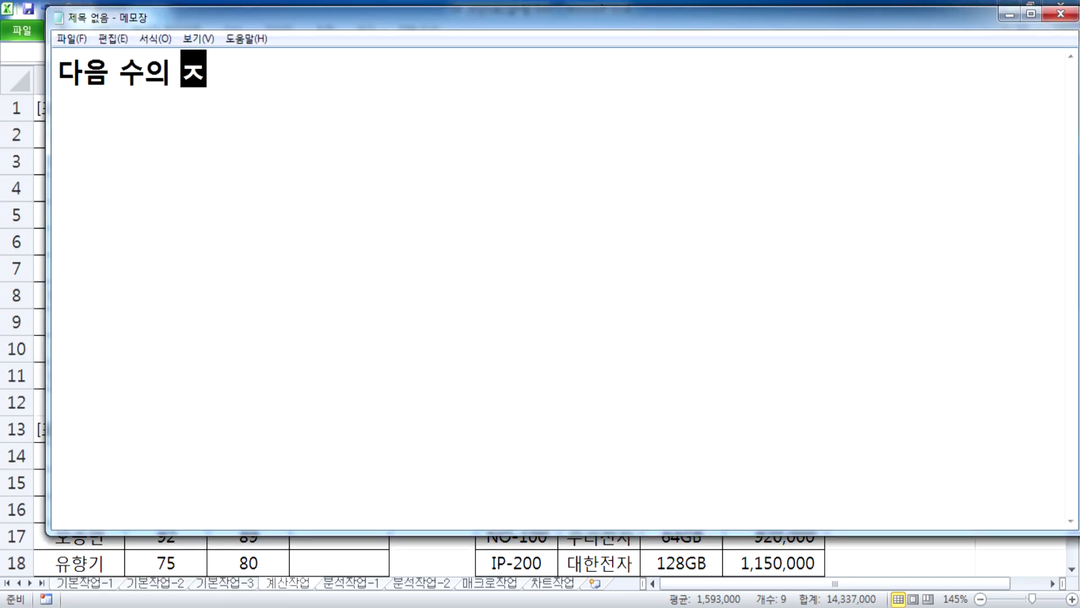
{"action": "type", "text": "ㅇ값을 "}
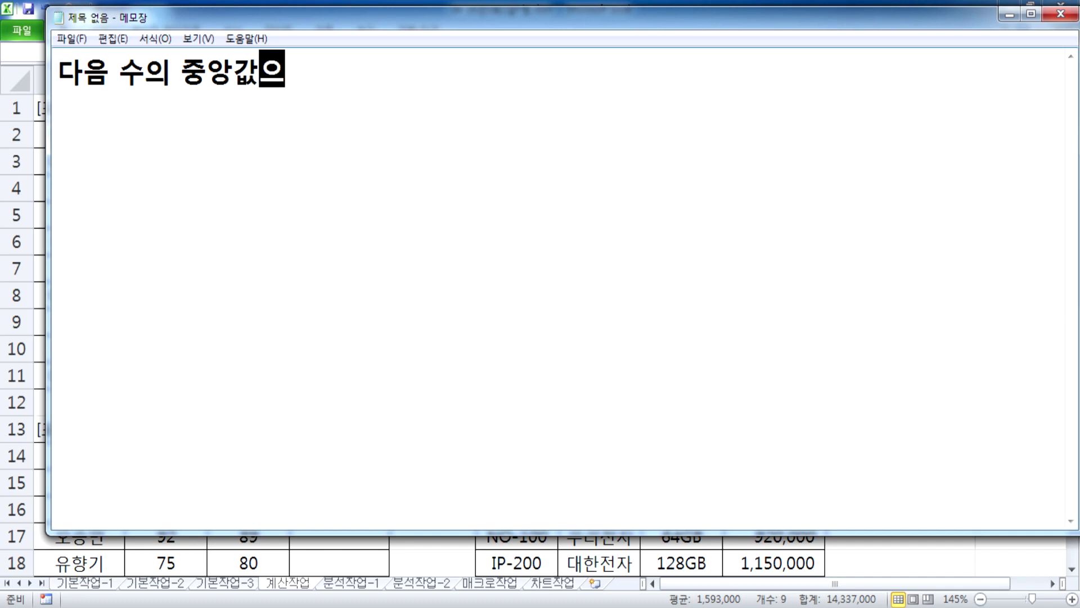
{"action": "type", "text": "계산학시"}
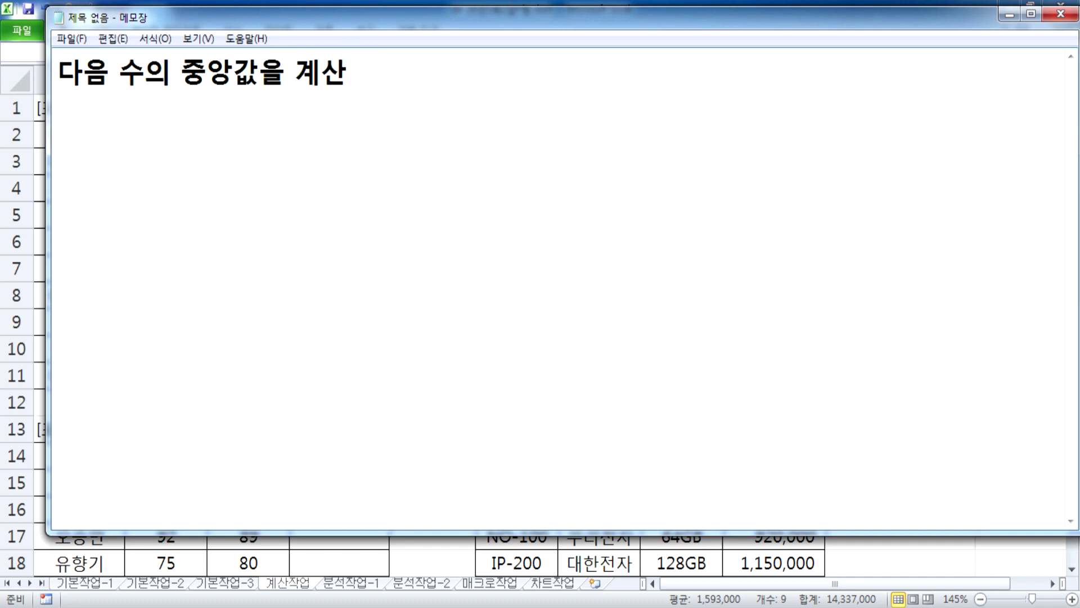
{"action": "key", "text": "BackSpace"}
{"action": "key", "text": "BackSpace"}
{"action": "key", "text": "BackSpace"}
{"action": "type", "text": "하시오"}
{"action": "key", "text": "Return"}
- Below the heading, write the odd-count example "1, 3, 5, 2, 6" and its sorted line "1 2 3 5 6 > 3"
{"action": "type", "text": "1, 3, "}
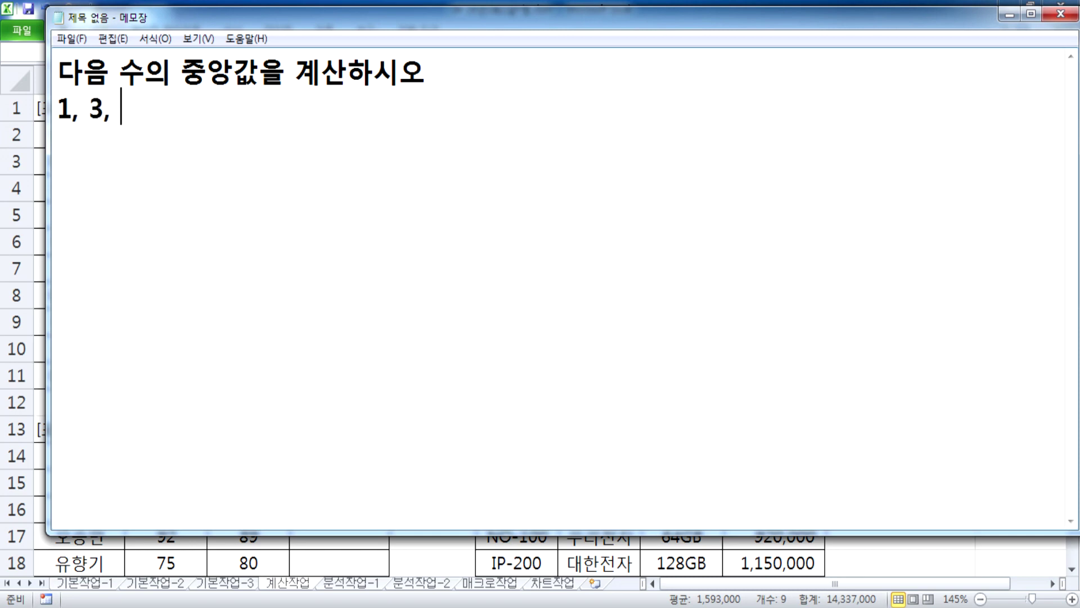
{"action": "type", "text": "5, 2, "}
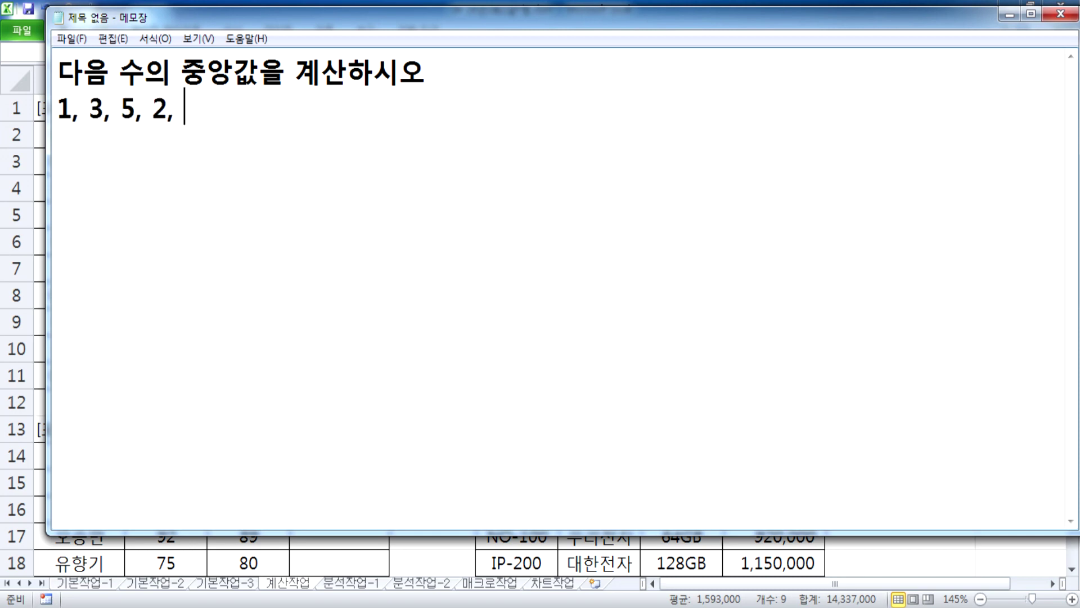
{"action": "type", "text": "5"}
{"action": "key", "text": "BackSpace"}
{"action": "type", "text": "6"}
{"action": "key", "text": "Return"}
{"action": "type", "text": "1 "}
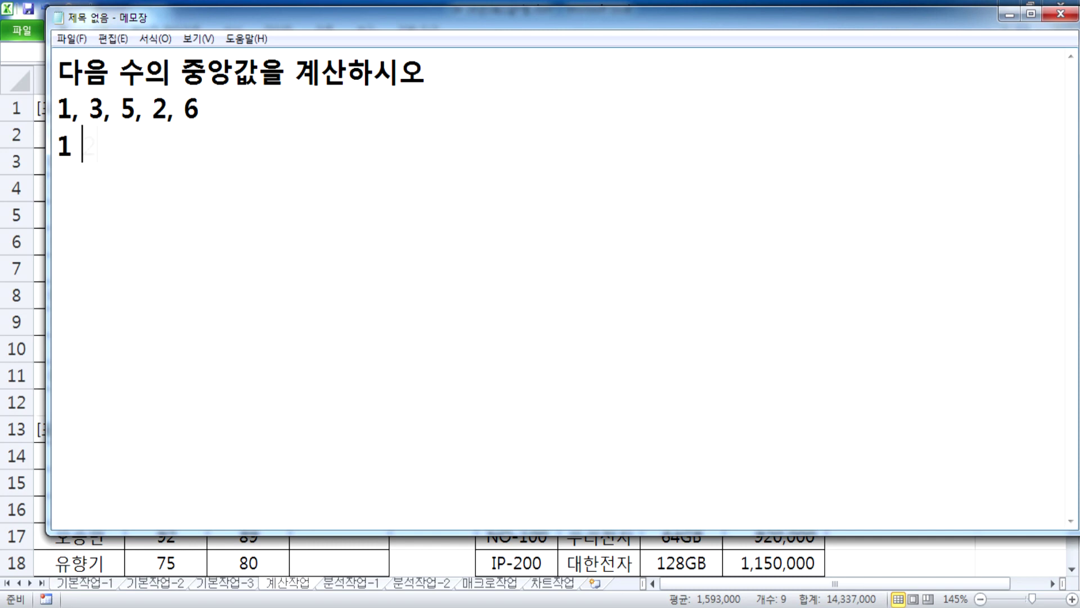
{"action": "type", "text": "2 3 5 6"}
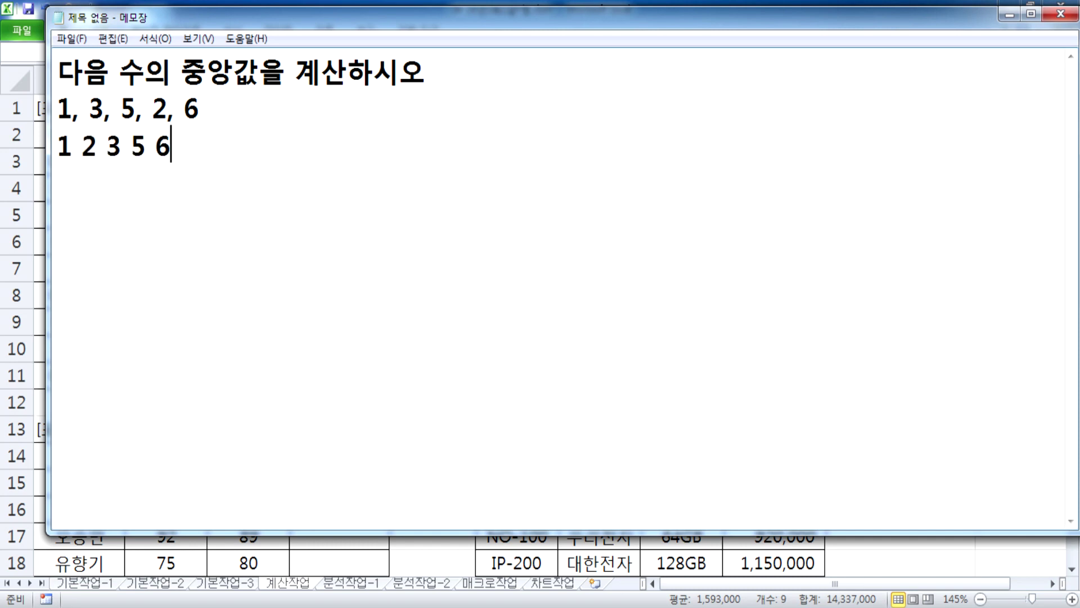
{"action": "type", "text": " ?"}
{"action": "key", "text": "BackSpace"}
{"action": "type", "text": "> 3"}
{"action": "key", "text": "Return"}
- After a blank line, add the even-count example "1 2 5 4" and its sorted line "1 2 4 5 > 3"
{"action": "key", "text": "Return"}
{"action": "type", "text": "1 2 5"}
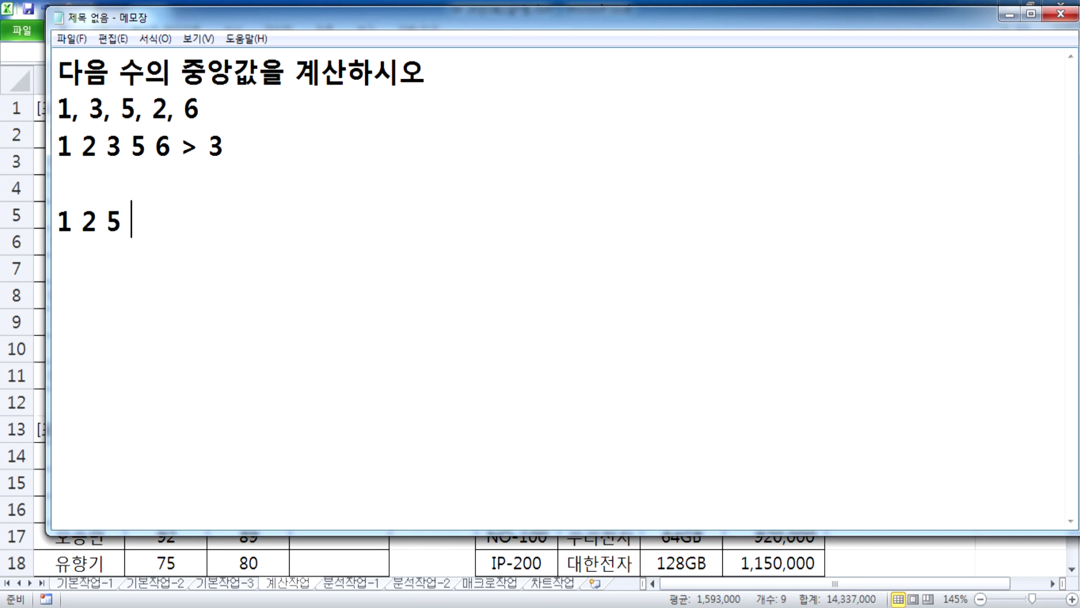
{"action": "type", "text": " 4"}
{"action": "key", "text": "Return"}
{"action": "type", "text": "1 2 4 5"}
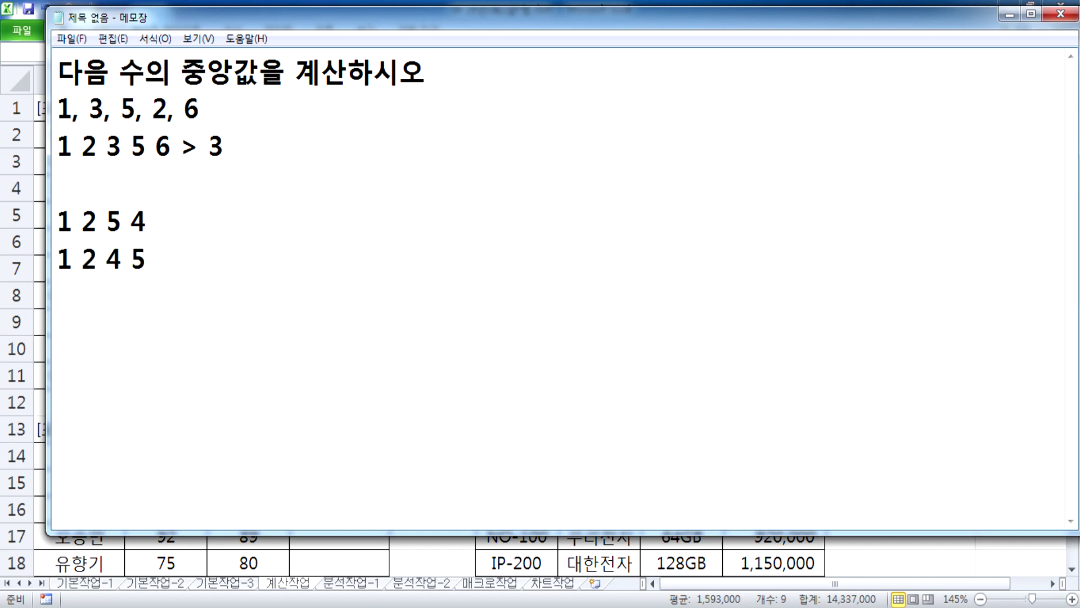
{"action": "type", "text": " > 3"}
- Compare the middle numbers of the two sorted lines by highlighting 2 4 and 3
{"action": "left_click_drag", "start_coordinate": [84, 257], "coordinate": [121, 257]}
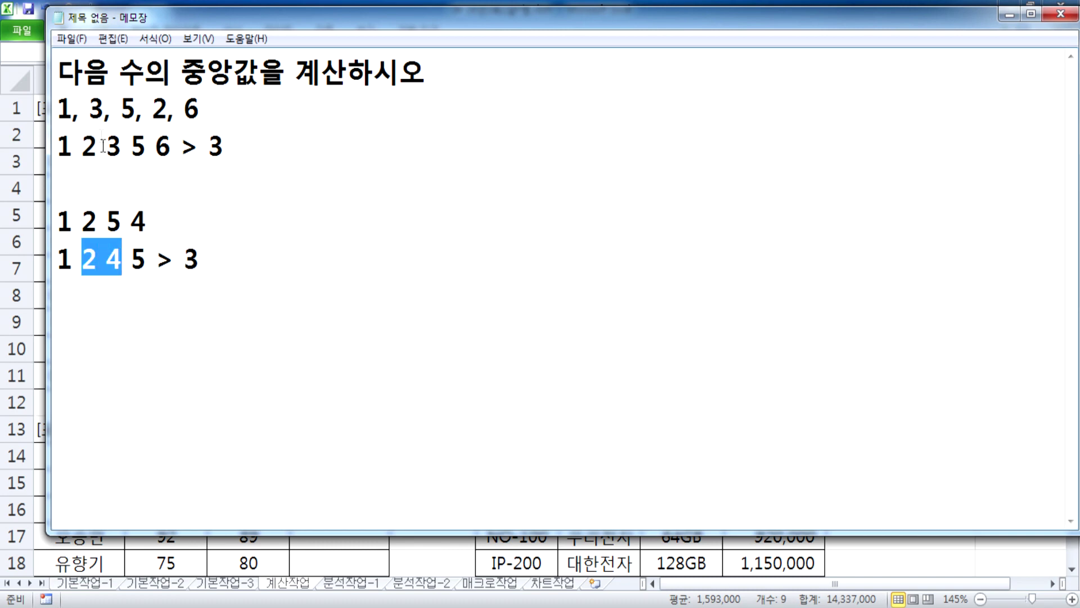
{"action": "left_click_drag", "start_coordinate": [106, 145], "coordinate": [116, 147]}
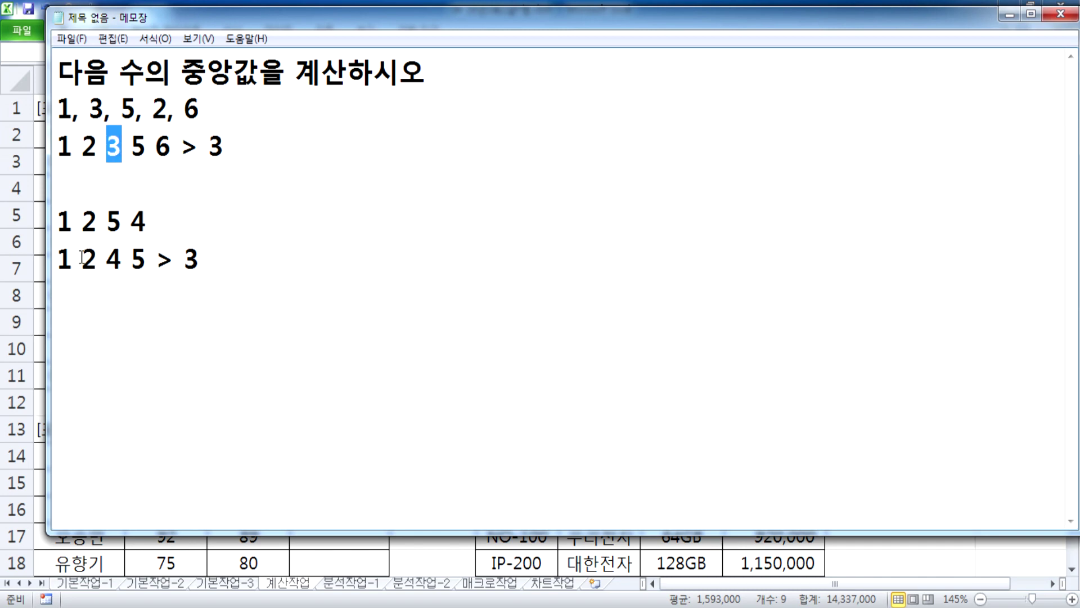
{"action": "left_click_drag", "start_coordinate": [83, 258], "coordinate": [120, 257]}
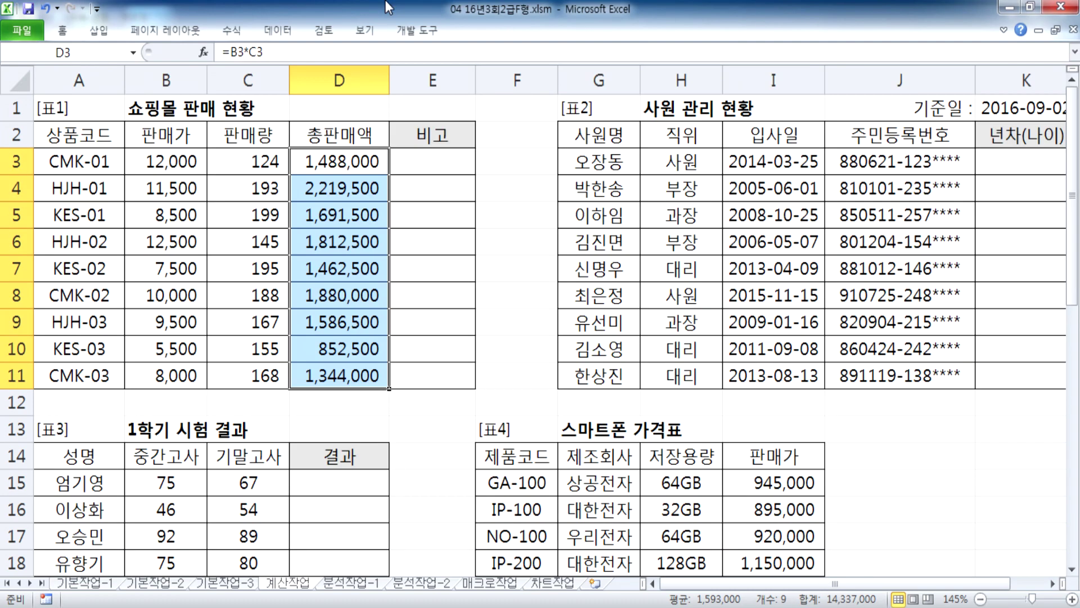
- Return to the Excel workbook and examine the 총판매액 values in D3:D11 of 표1
{"action": "left_click", "coordinate": [388, 3]}
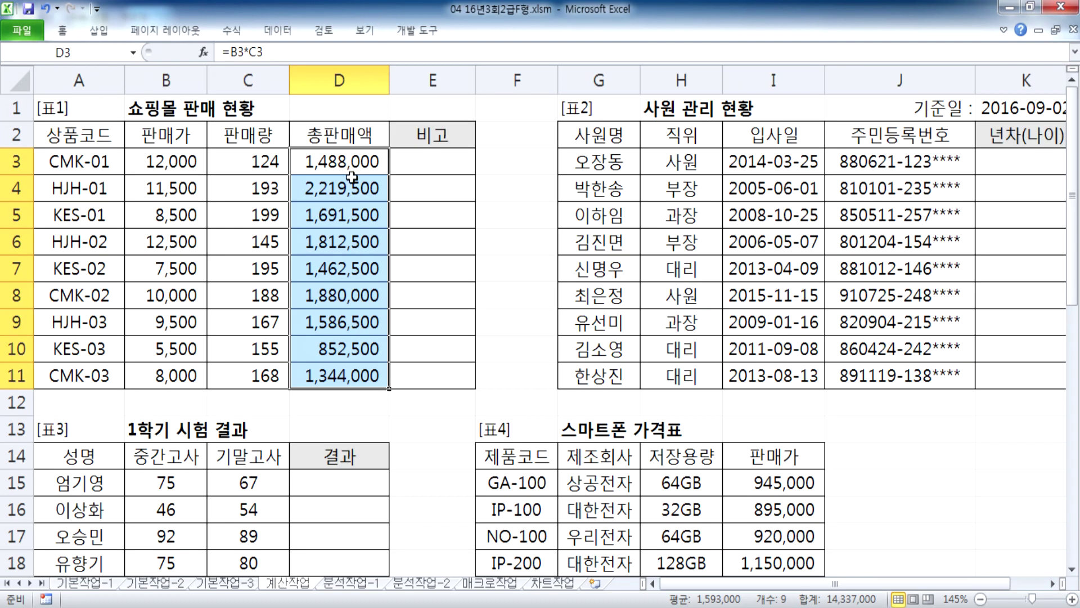
{"action": "left_click", "coordinate": [313, 349]}
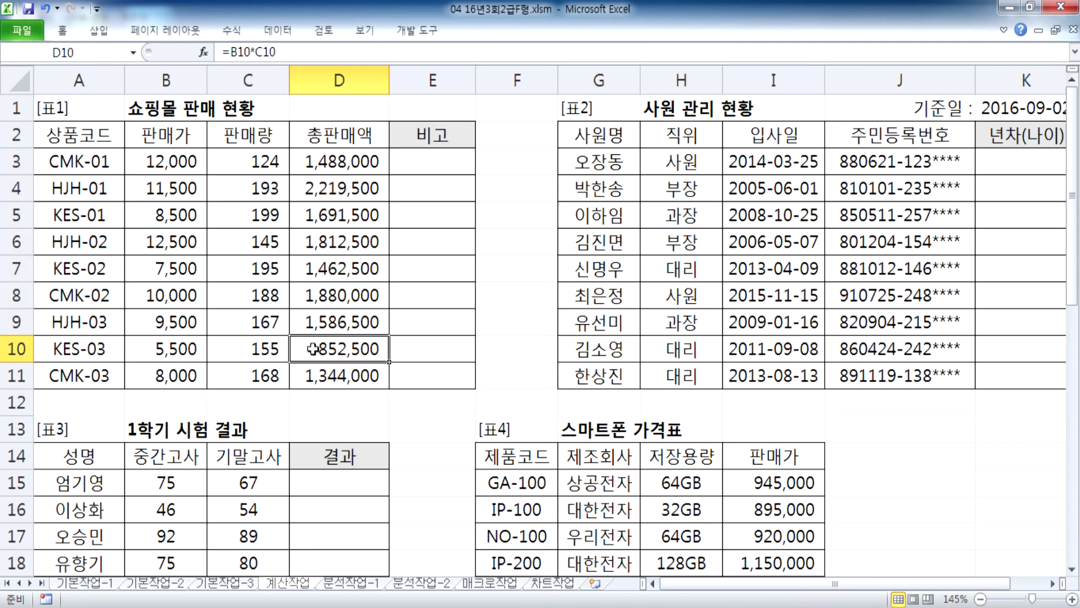
{"action": "left_click", "coordinate": [339, 188]}
{"action": "left_click_drag", "start_coordinate": [328, 158], "coordinate": [333, 377]}
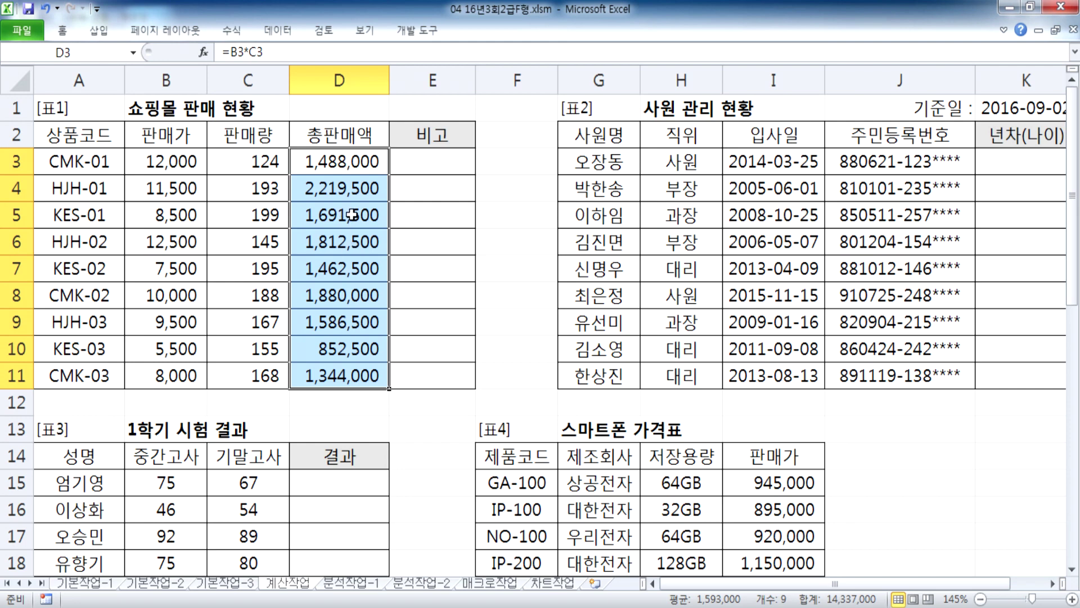
{"action": "left_click", "coordinate": [417, 164]}
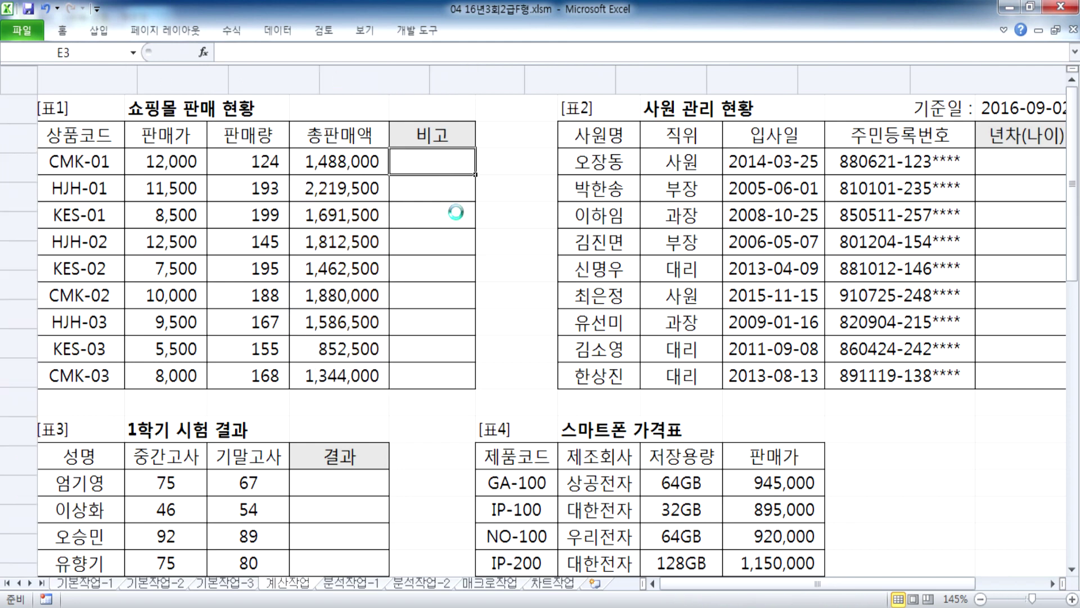
{"action": "key", "text": "F2"}
{"action": "type", "text": "=i"}
{"action": "key", "text": "BackSpace"}
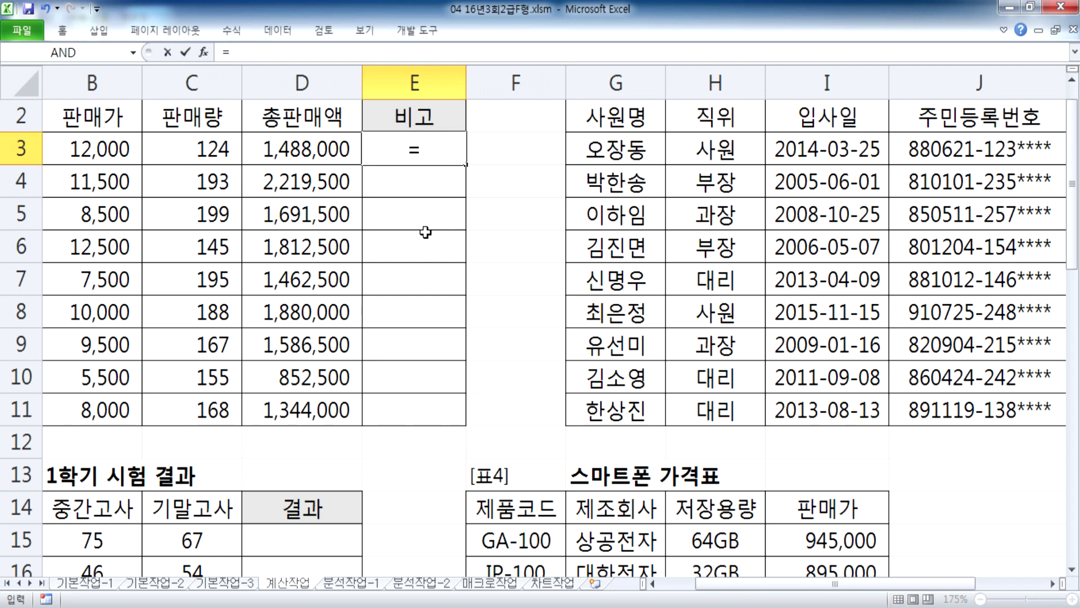
{"action": "type", "text": "if("}
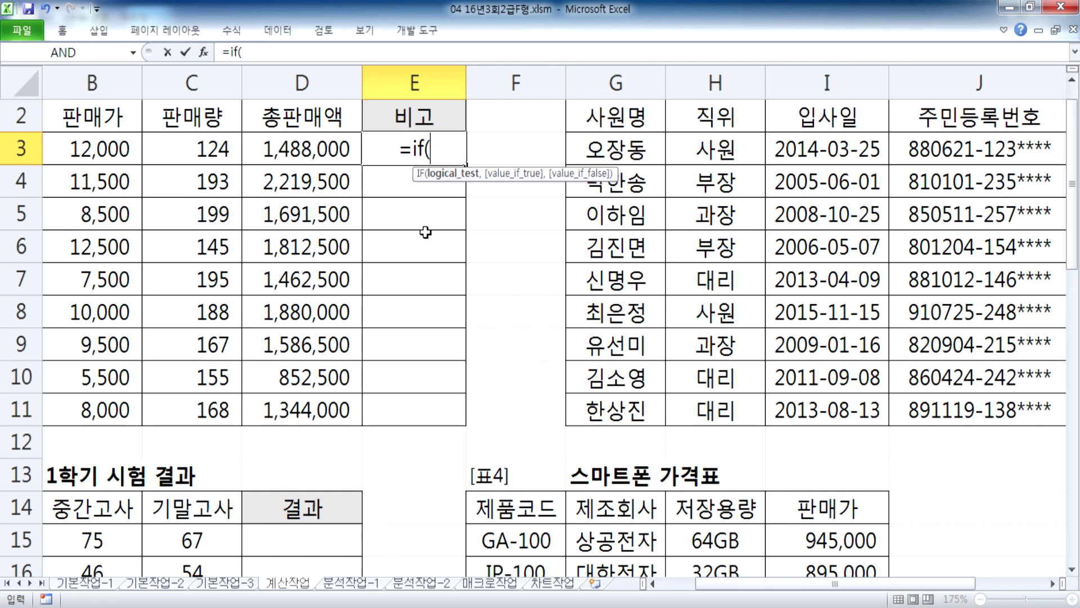
{"action": "key", "text": "Escape"}
- Start an IF formula in E3 with an AND test whose first condition is C3>=150
{"action": "type", "text": "=if"}
{"action": "key", "text": "BackSpace"}
{"action": "key", "text": "BackSpace"}
{"action": "type", "text": "IF(AND("}
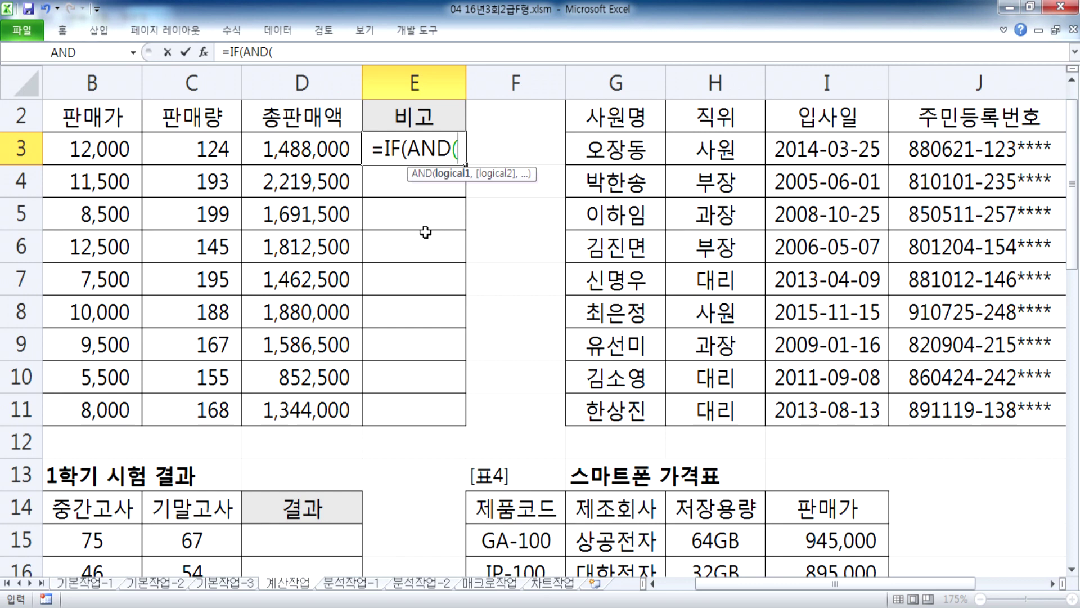
{"action": "left_click", "coordinate": [184, 149]}
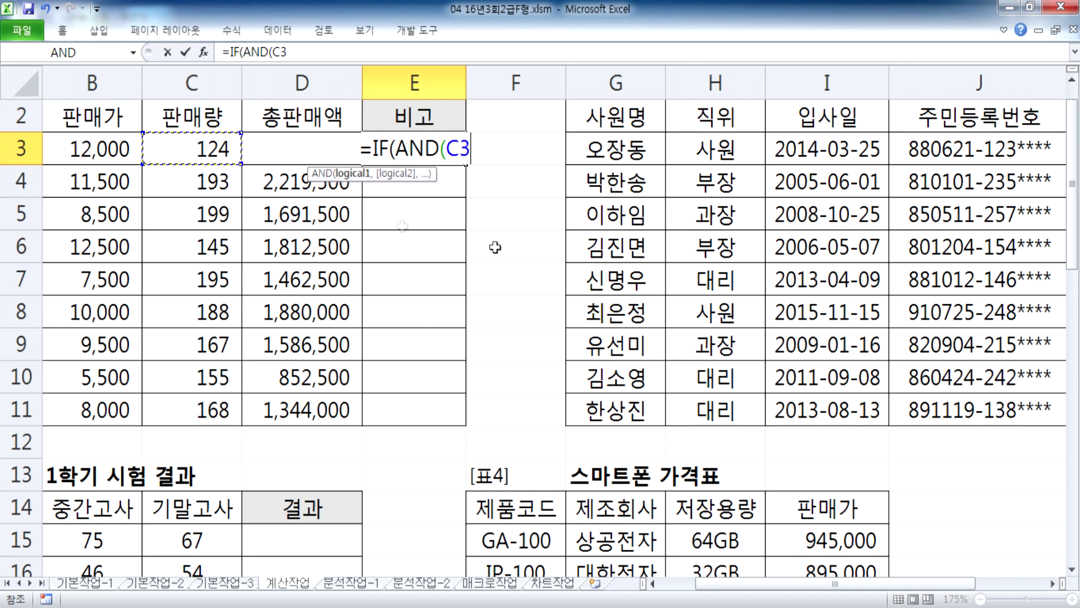
{"action": "type", "text": ">=150,"}
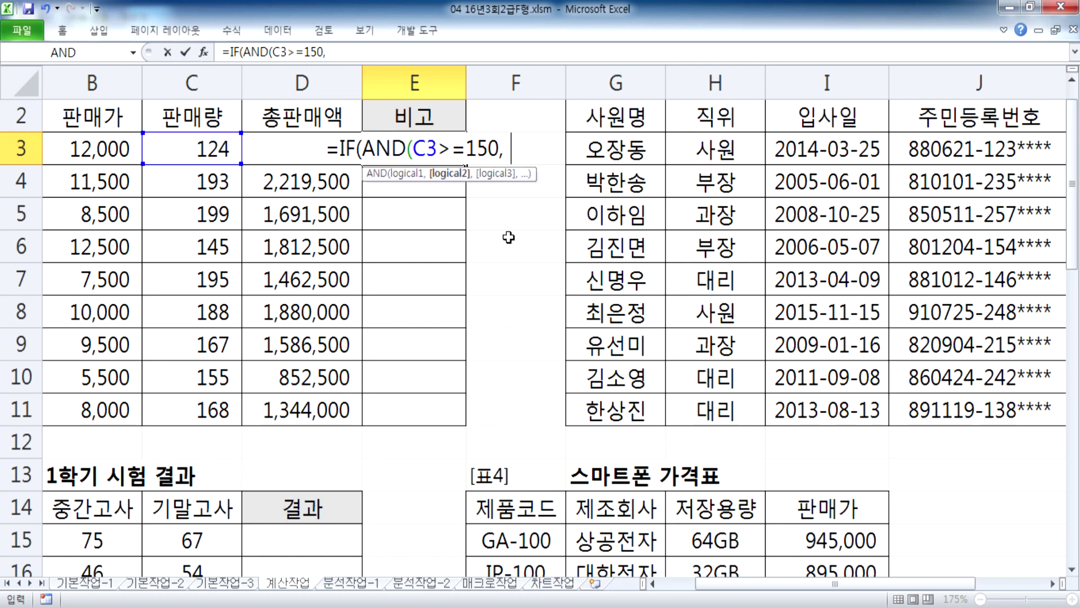
- Add the second AND condition D3>=MEDIAN($D$3:$D$11) with an absolute range, and close the AND test
{"action": "left_click", "coordinate": [275, 151]}
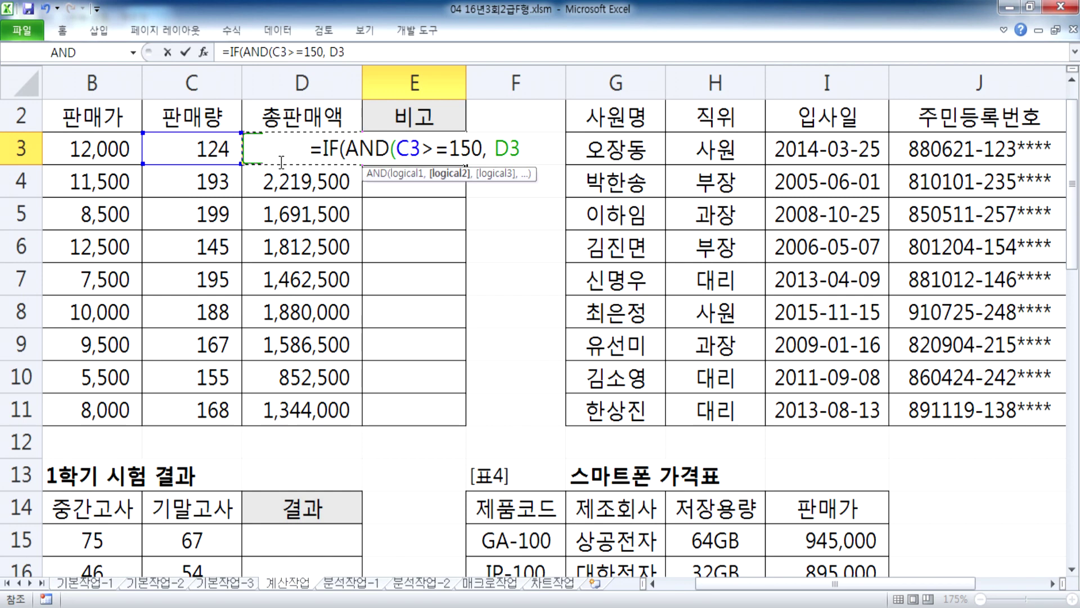
{"action": "type", "text": ">=MEDIAN"}
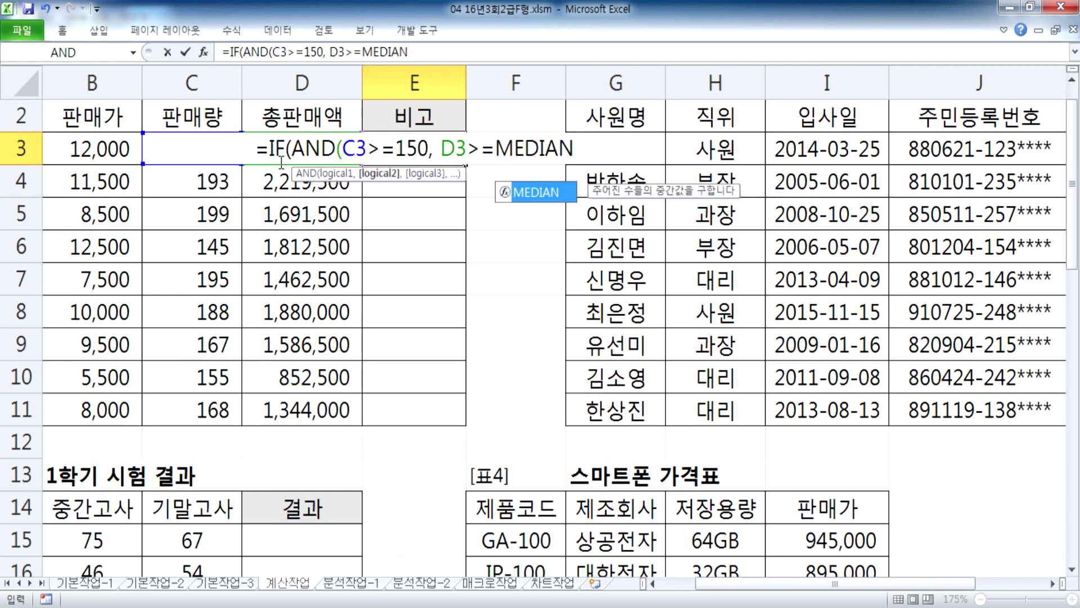
{"action": "type", "text": "("}
{"action": "left_click_drag", "start_coordinate": [299, 414], "coordinate": [303, 147]}
{"action": "key", "text": "F4"}
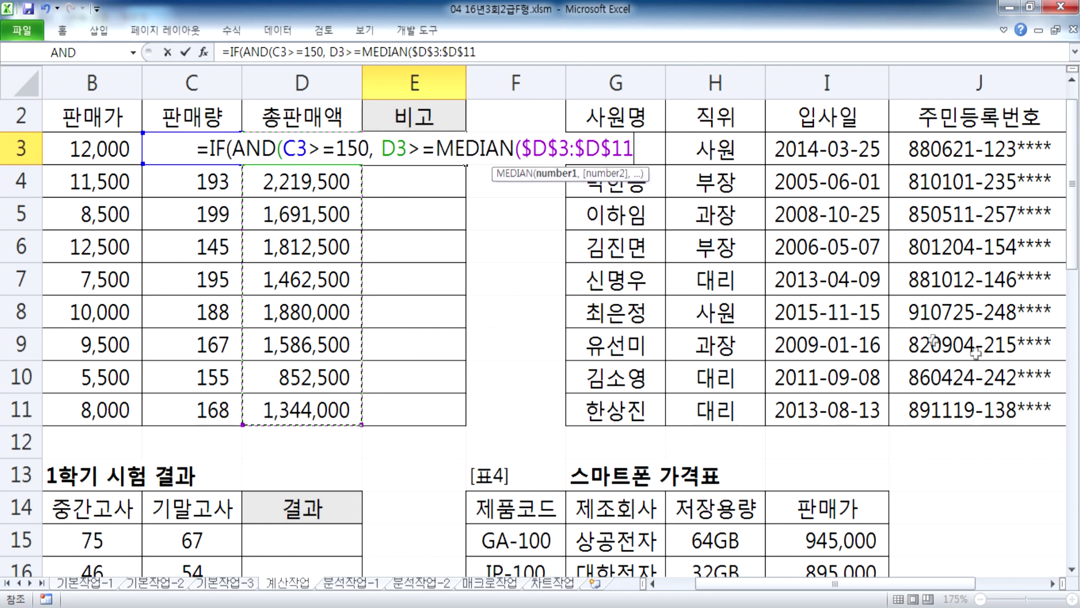
{"action": "type", "text": "))"}
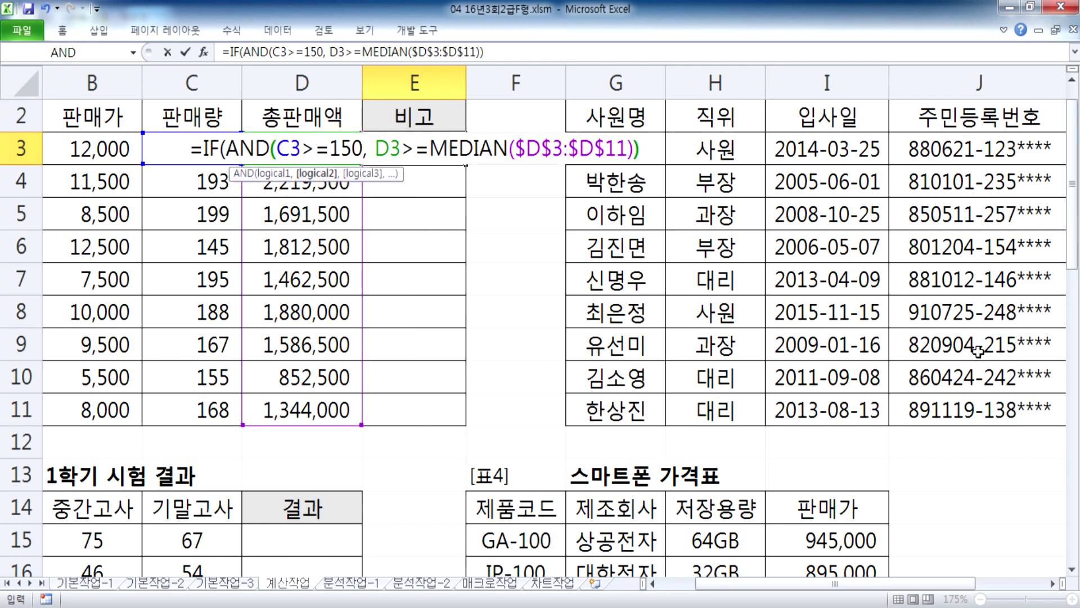
- Finish E3's IF formula with "효자상품" when true and "" when false, and fill it down to E11
{"action": "left_click_drag", "start_coordinate": [282, 148], "coordinate": [645, 151]}
{"action": "left_click", "coordinate": [644, 150]}
{"action": "type", "text": ",\""}
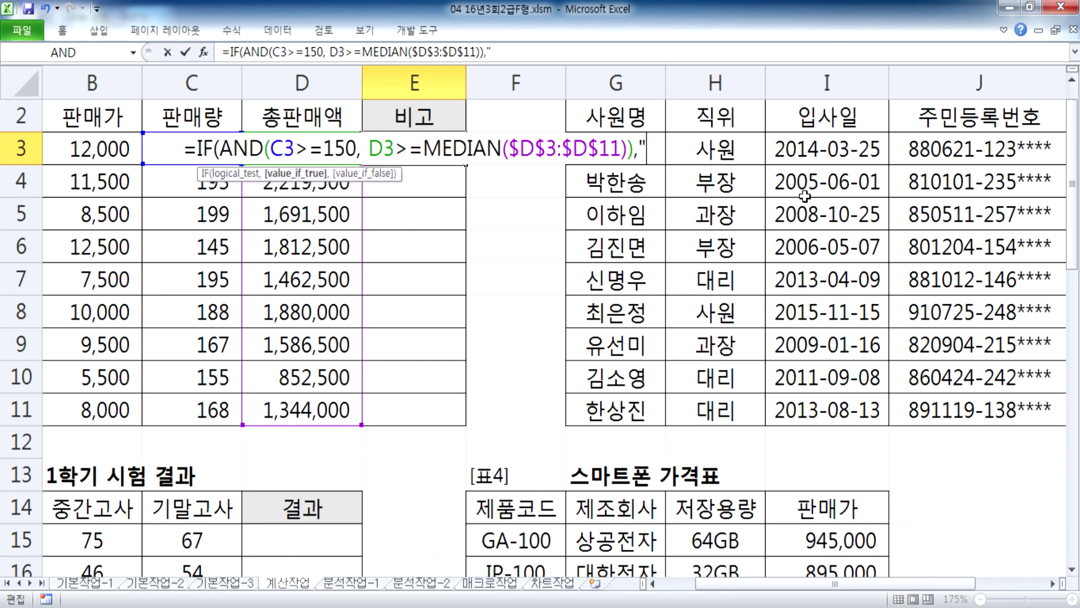
{"action": "type", "text": "효자상품"}
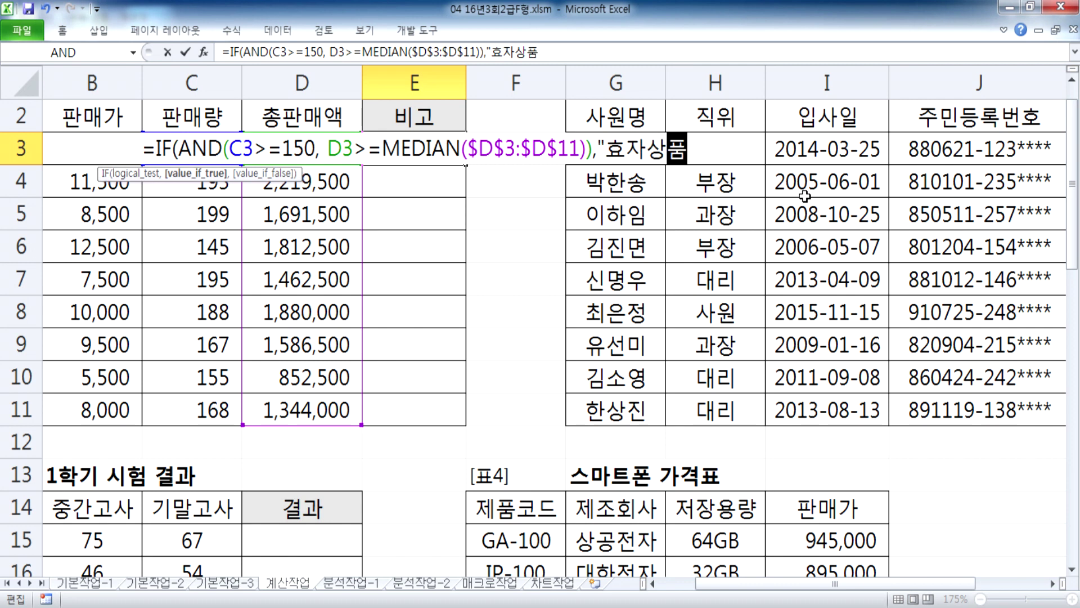
{"action": "type", "text": "\",\"\")"}
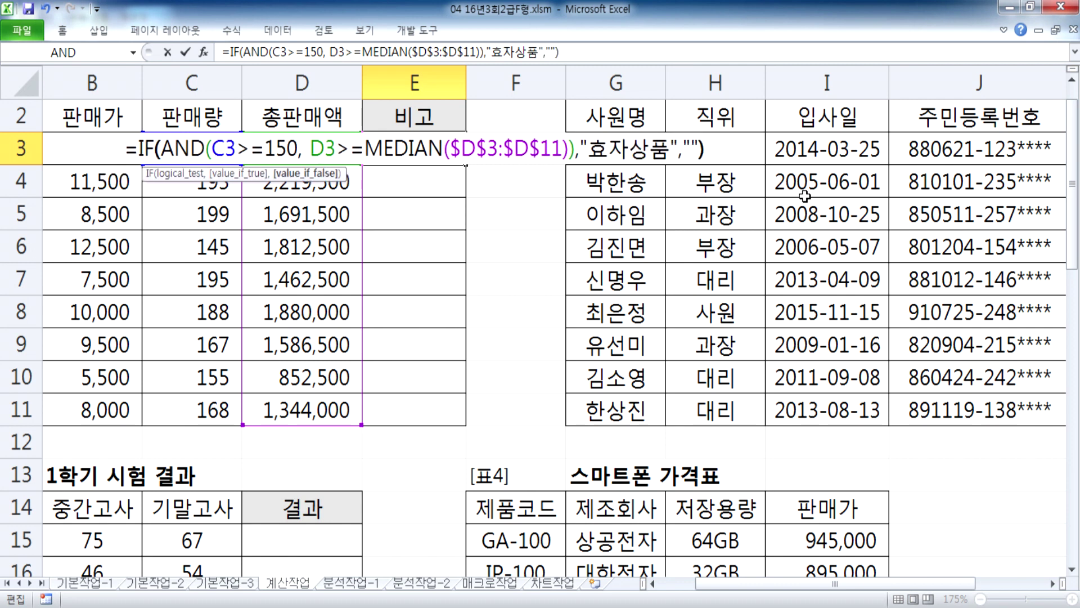
{"action": "key", "text": "Return"}
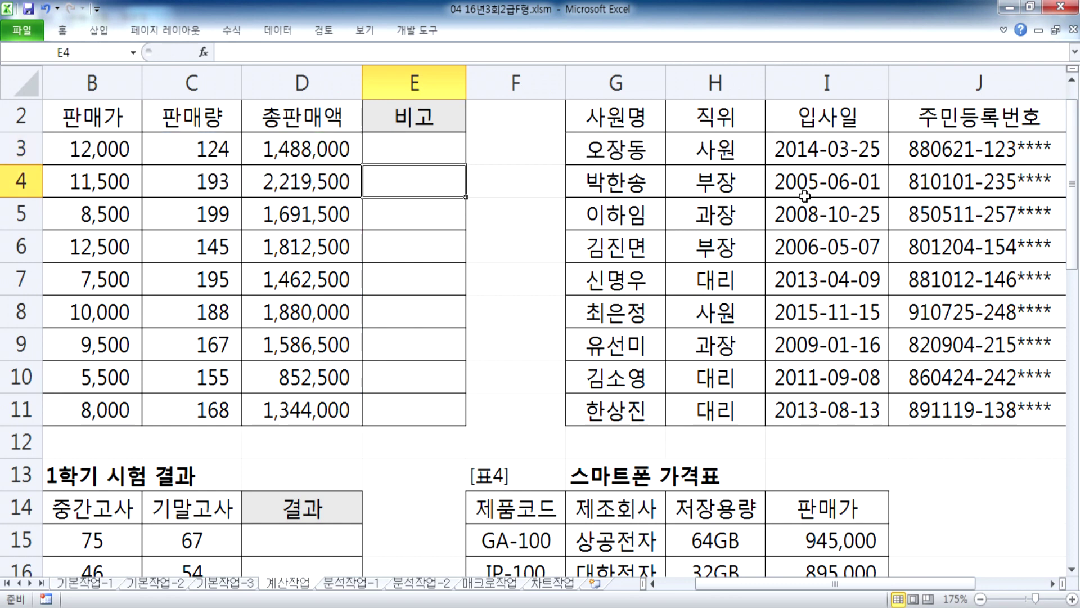
{"action": "left_click", "coordinate": [394, 149]}
{"action": "double_click", "coordinate": [466, 164]}
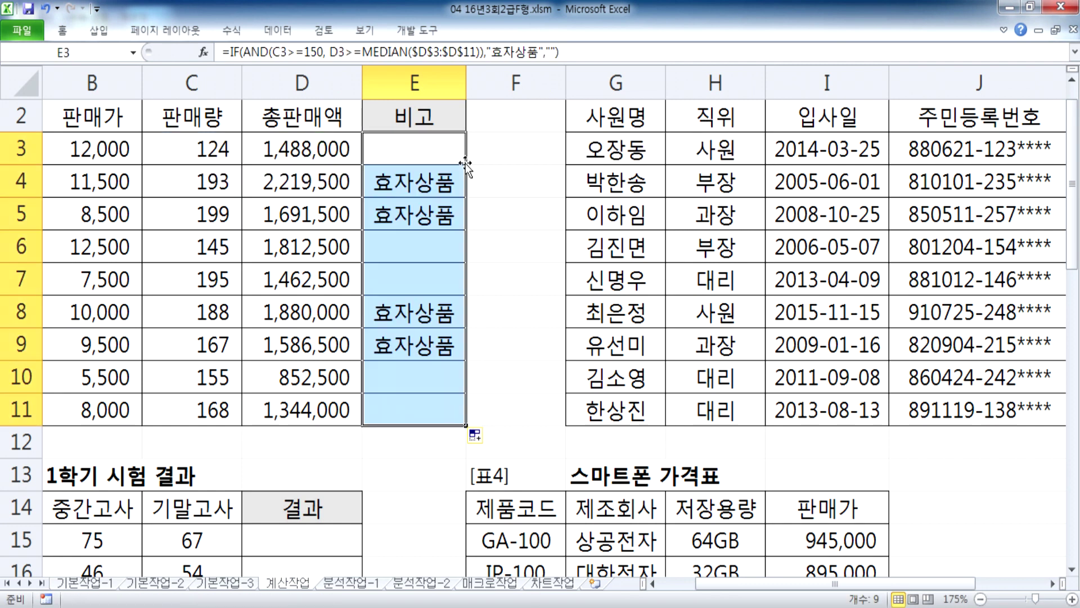
- Copy E3's formula into the Notepad notes, one blank line below the median examples
{"action": "double_click", "coordinate": [435, 162]}
{"action": "key", "text": "alt+Tab"}
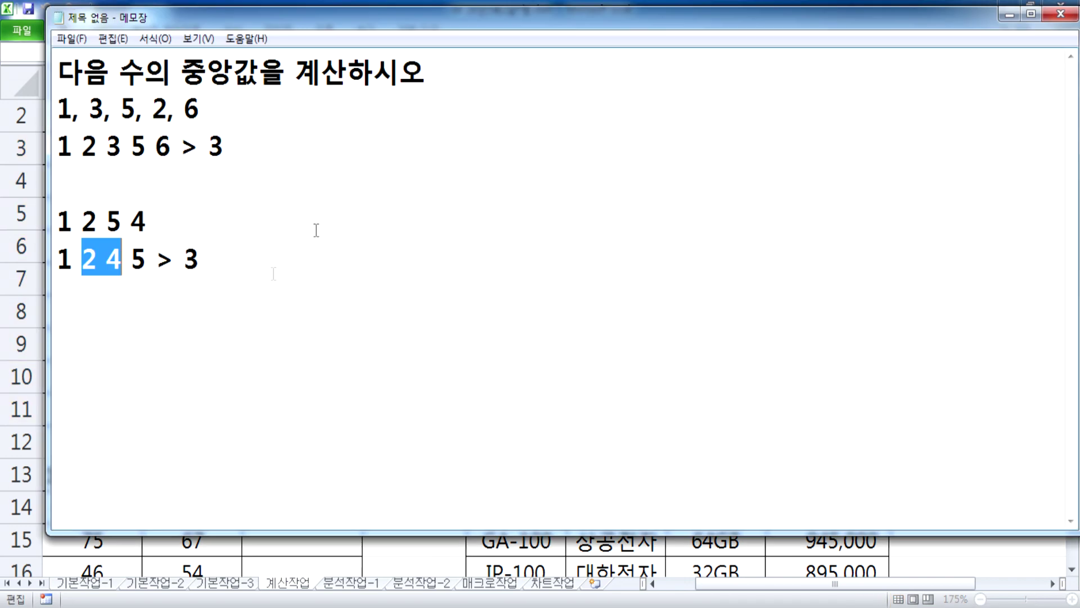
{"action": "left_click", "coordinate": [128, 316]}
{"action": "left_click", "coordinate": [354, 249]}
{"action": "key", "text": "Return"}
{"action": "key", "text": "Return"}
{"action": "type", "text": "=IF(AND(C3>=150, D3>=MEDIAN($D$3:$D$11)),\"효자상품\",\"\")"}
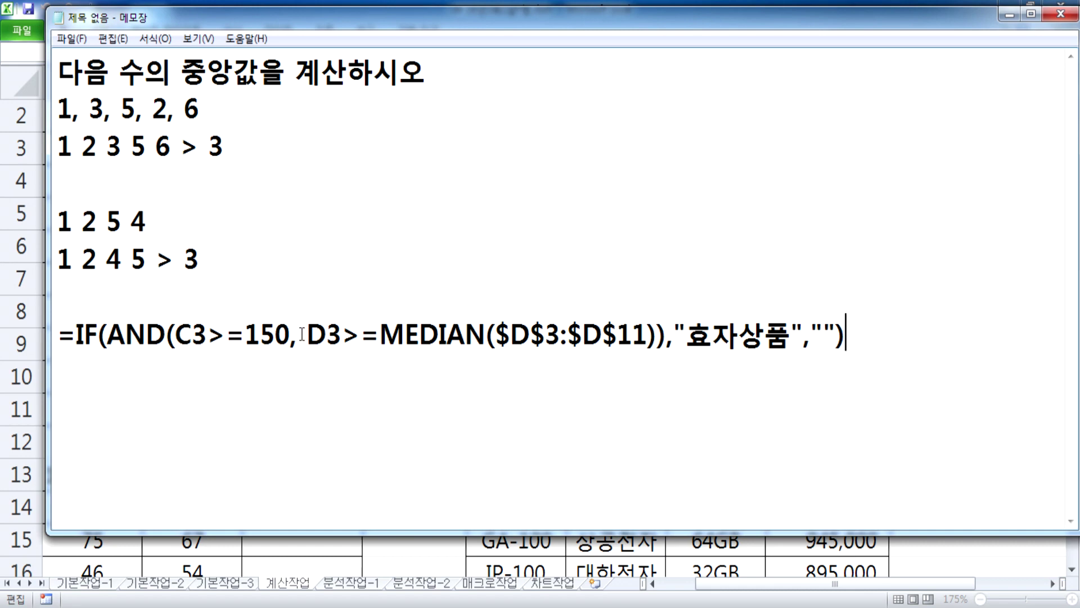
- Insert a space before "효자상품" and before "" in the noted formula, and highlight its AND conditions
{"action": "left_click", "coordinate": [673, 336]}
{"action": "left_click", "coordinate": [815, 336]}
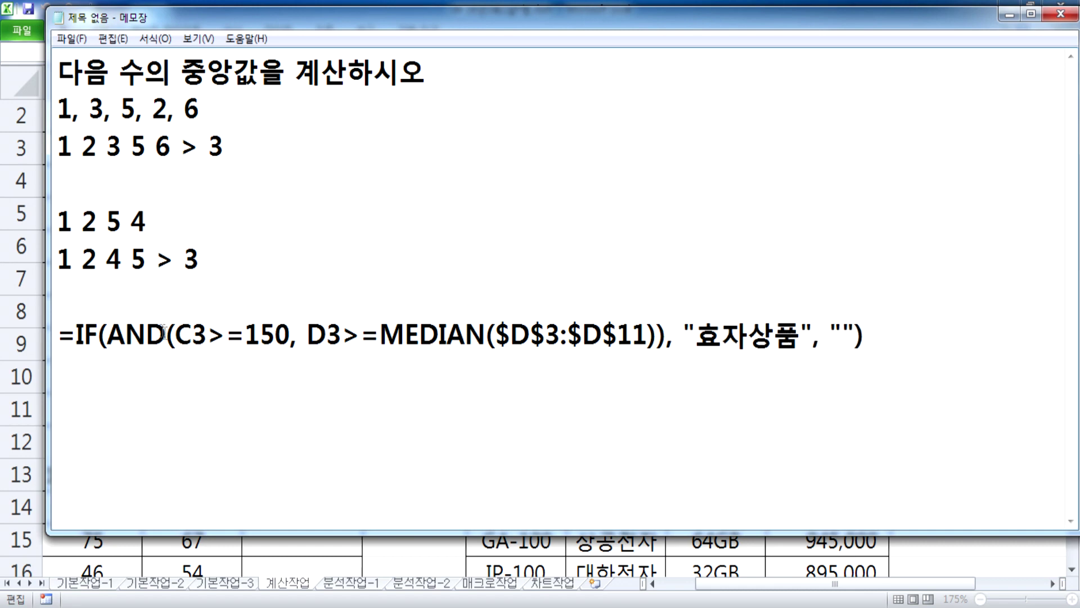
{"action": "left_click_drag", "start_coordinate": [176, 336], "coordinate": [657, 336]}
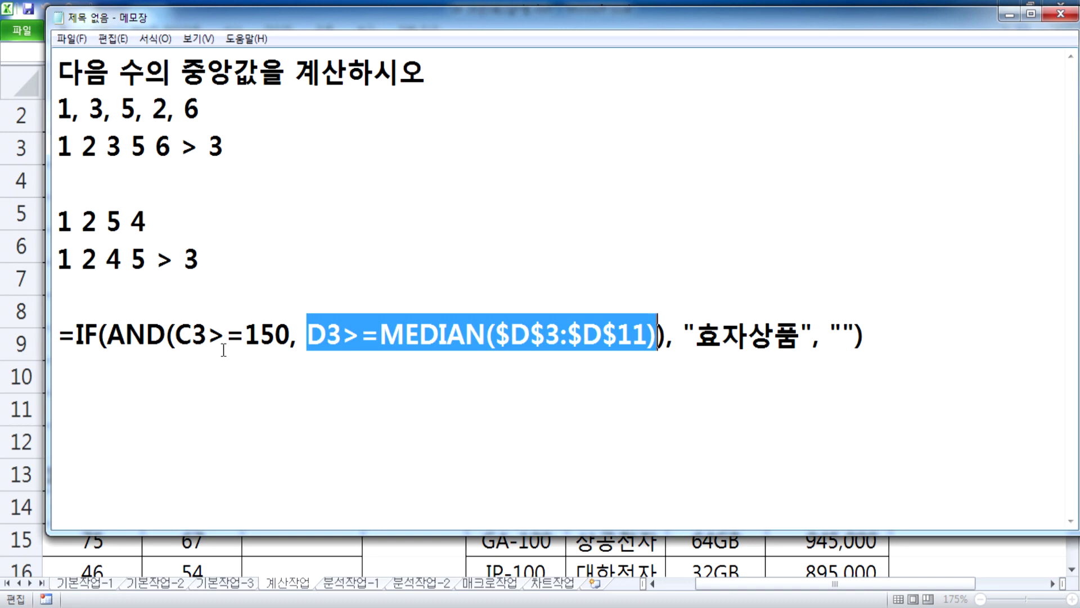
- Add a block of blank lines below the noted IF formula in Notepad
{"action": "left_click", "coordinate": [395, 350]}
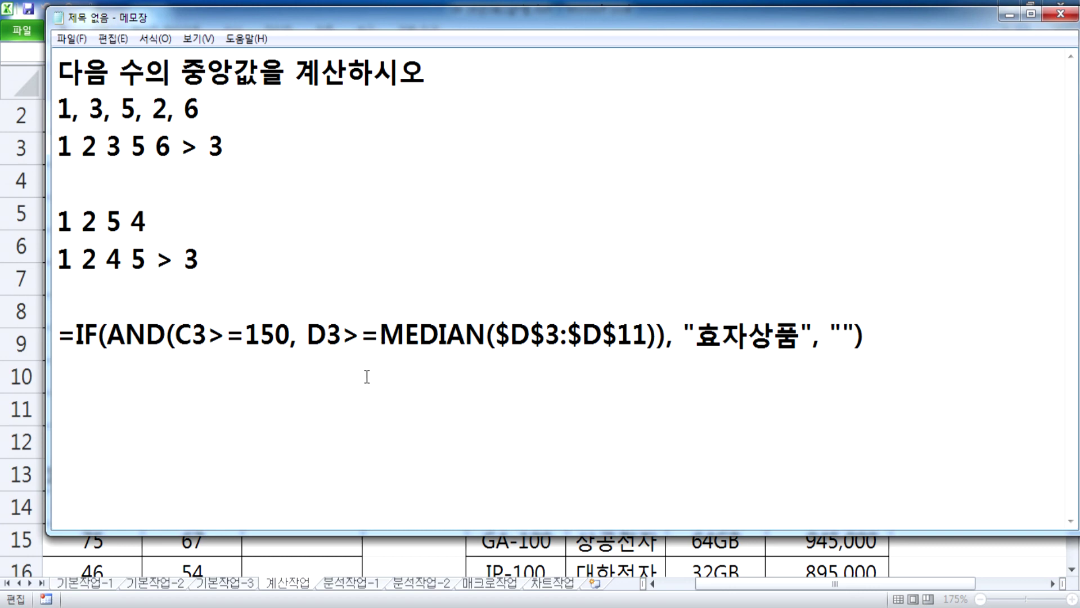
{"action": "left_click", "coordinate": [930, 352]}
{"action": "key", "text": "Return"}
{"action": "key", "text": "Return"}
{"action": "key", "text": "Return"}
{"action": "key", "text": "Return"}
{"action": "key", "text": "Return"}
{"action": "key", "text": "Return"}
{"action": "key", "text": "Return"}
{"action": "key", "text": "Return"}
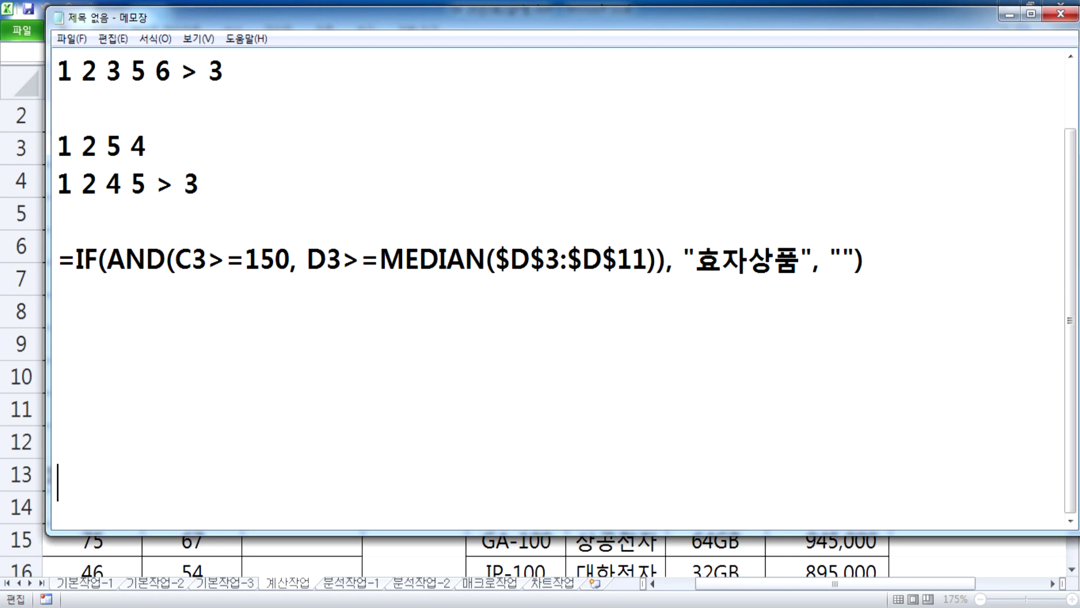
- Highlight the MEDIAN function name in the noted formula
{"action": "left_click", "coordinate": [85, 229]}
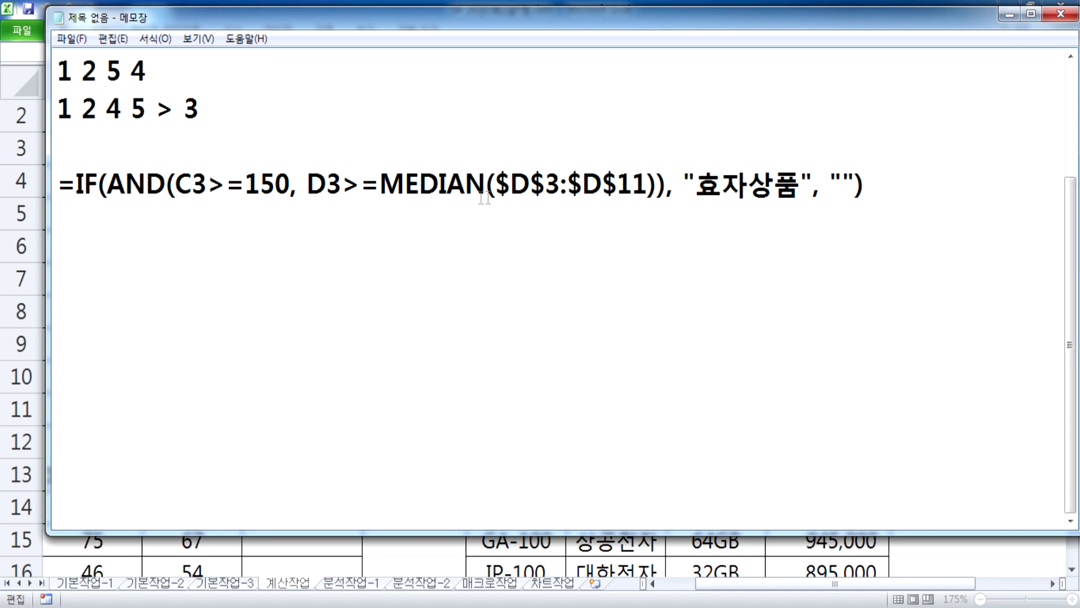
{"action": "left_click_drag", "start_coordinate": [376, 181], "coordinate": [486, 182]}
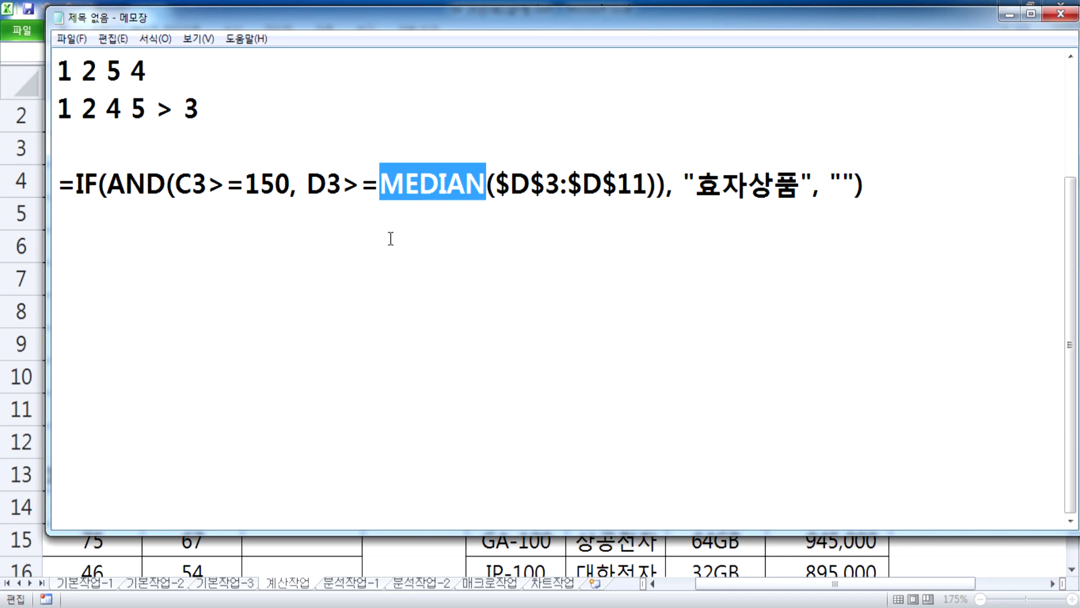
{"action": "left_click", "coordinate": [293, 244]}
{"action": "left_click", "coordinate": [273, 229]}
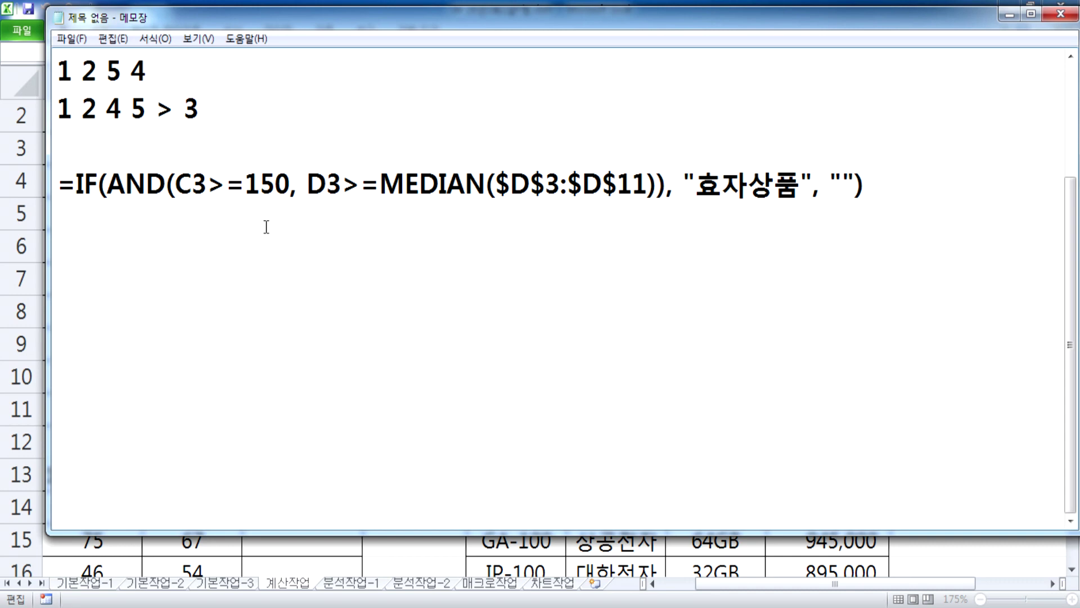
- Switch back to the Excel workbook and commit the formula open in E3
{"action": "left_click", "coordinate": [79, 246]}
{"action": "key", "text": "alt+Tab"}
{"action": "key", "text": "alt+Tab"}
{"action": "key", "text": "alt+Tab"}
{"action": "key", "text": "ctrl+Return"}
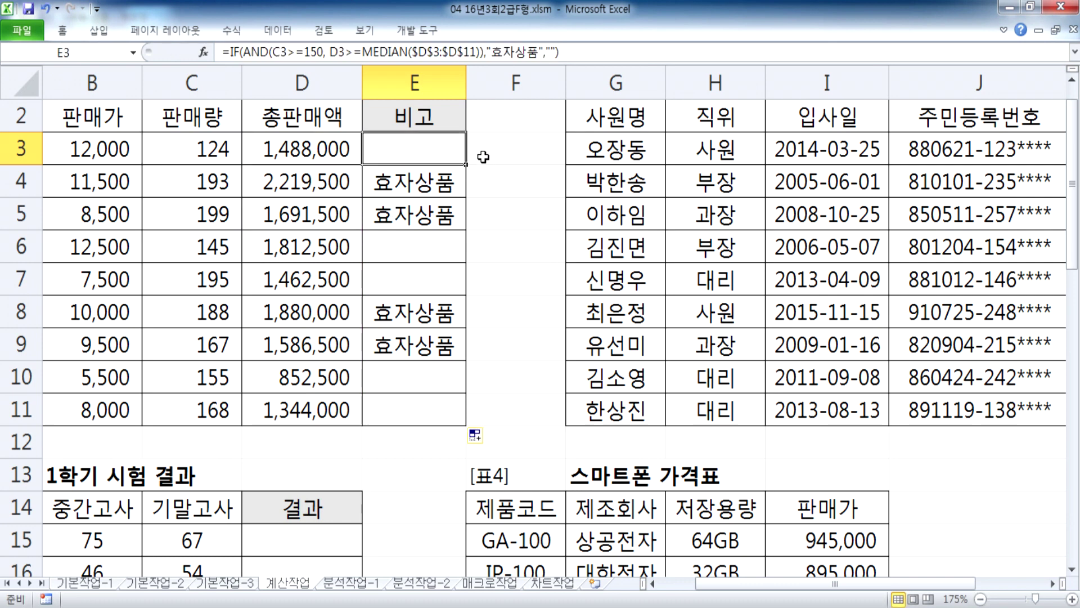
- Examine the 판매가, 판매량 and 총판매액 data behind the 비고 formula, including C3:C11, D3:D11 and row 3
{"action": "left_click", "coordinate": [306, 148]}
{"action": "left_click_drag", "start_coordinate": [288, 150], "coordinate": [293, 419]}
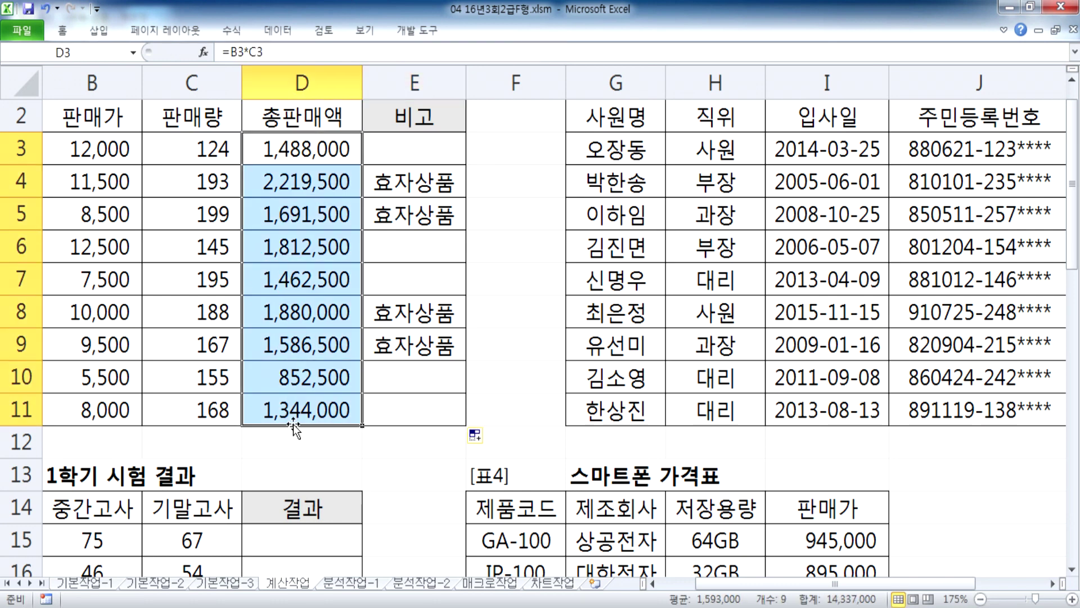
{"action": "left_click", "coordinate": [174, 150]}
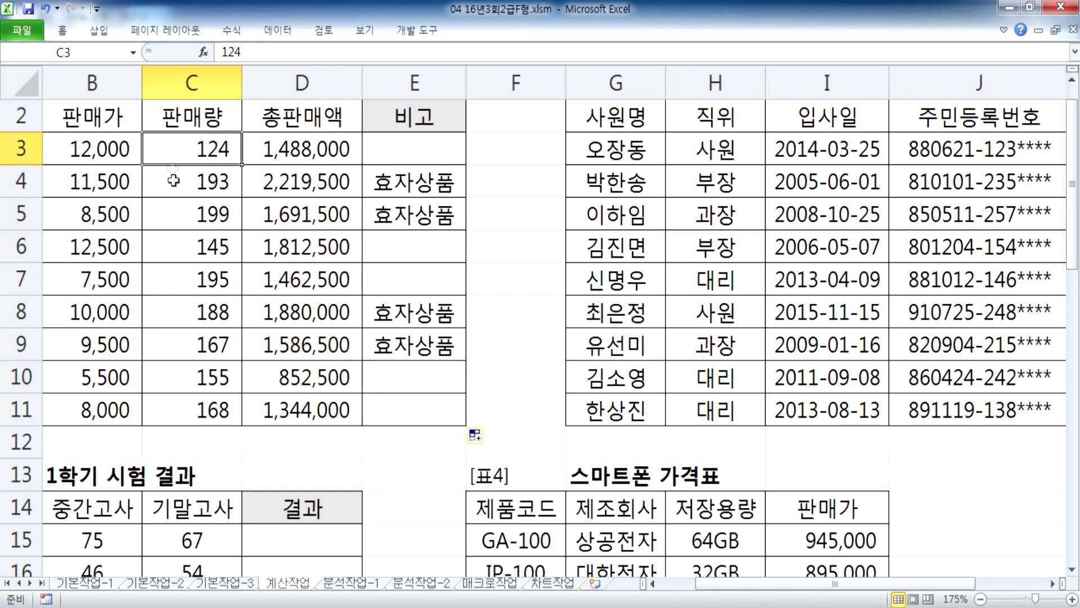
{"action": "left_click_drag", "start_coordinate": [171, 146], "coordinate": [166, 410]}
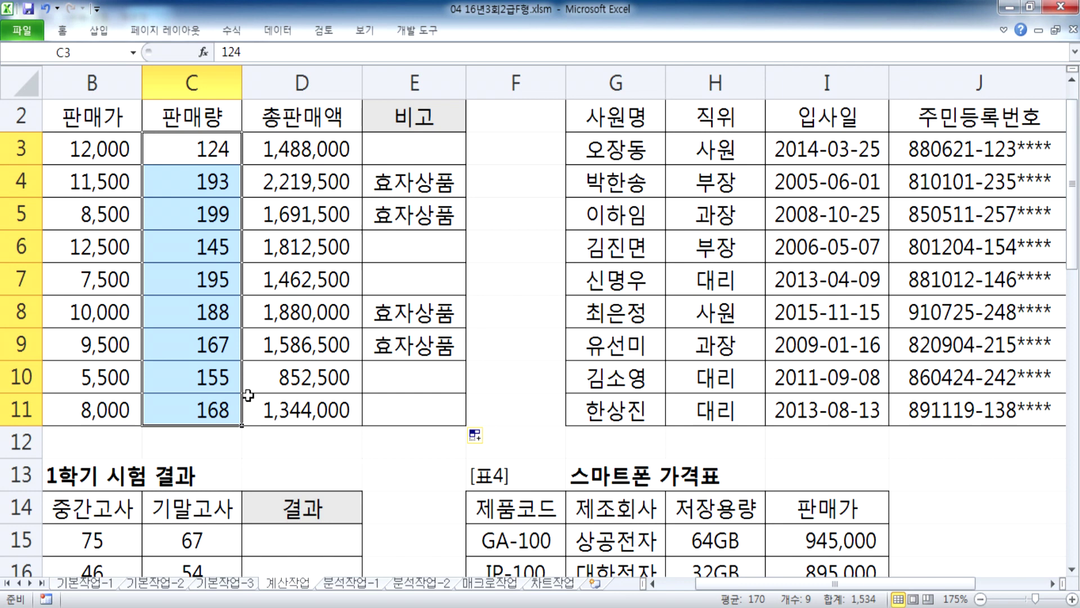
{"action": "left_click", "coordinate": [90, 152]}
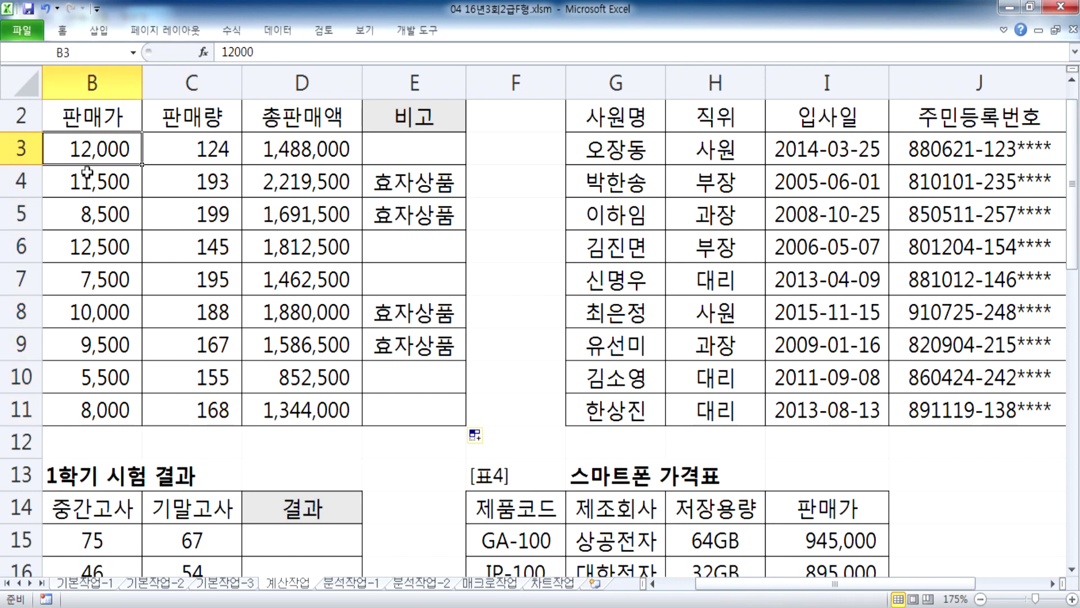
{"action": "left_click", "coordinate": [209, 148]}
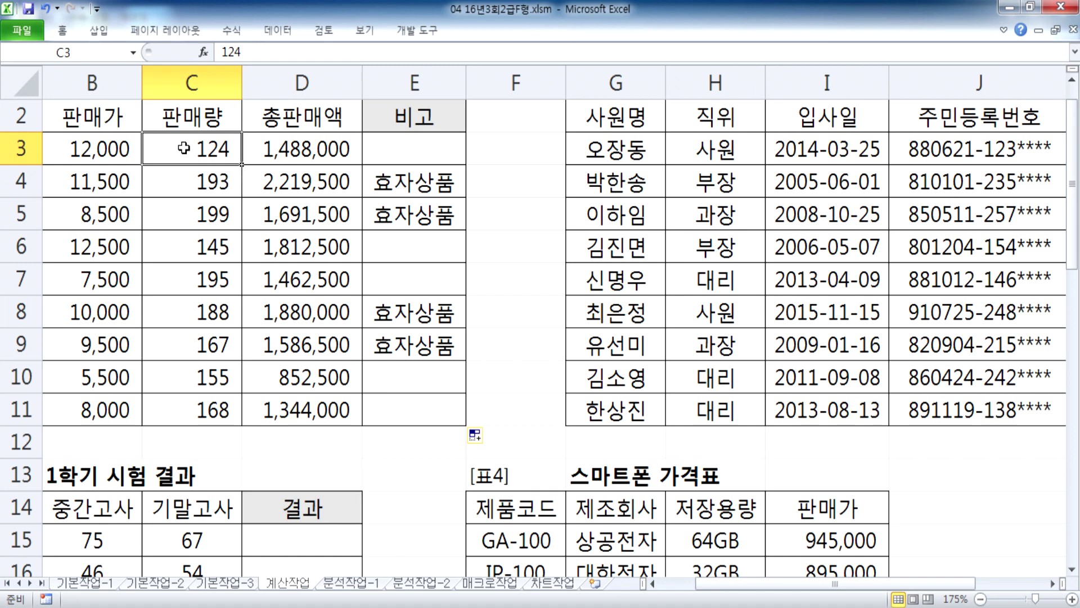
{"action": "left_click_drag", "start_coordinate": [173, 145], "coordinate": [178, 410]}
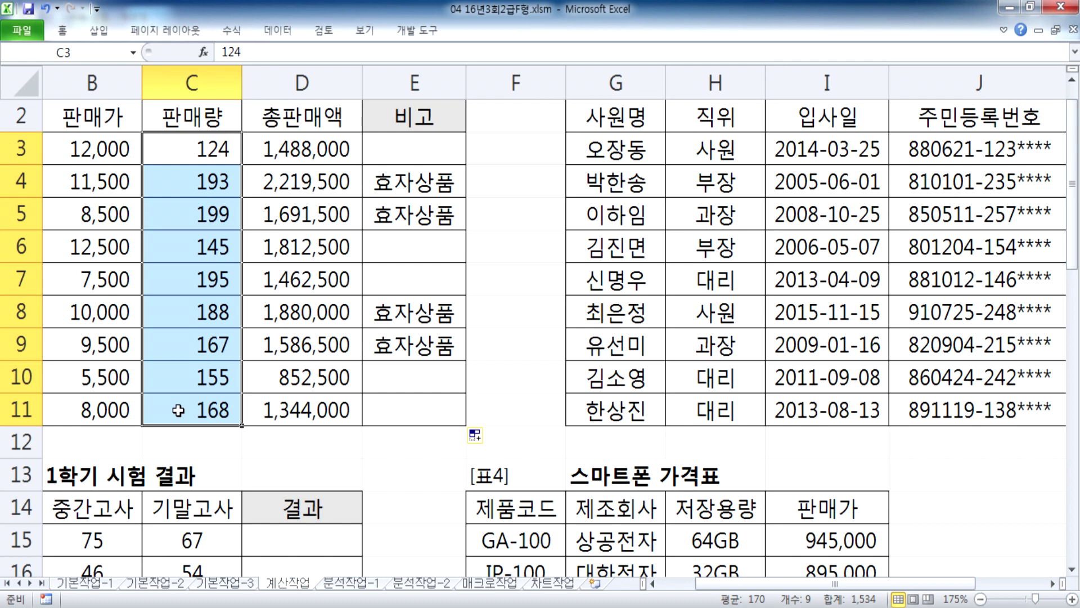
{"action": "left_click", "coordinate": [9, 148]}
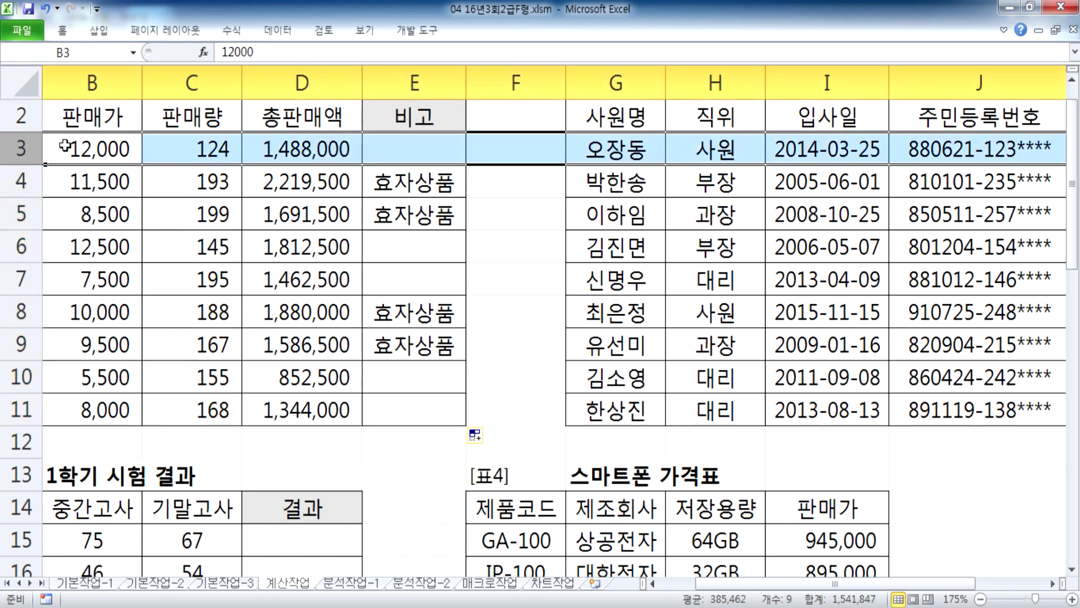
{"action": "left_click", "coordinate": [398, 146]}
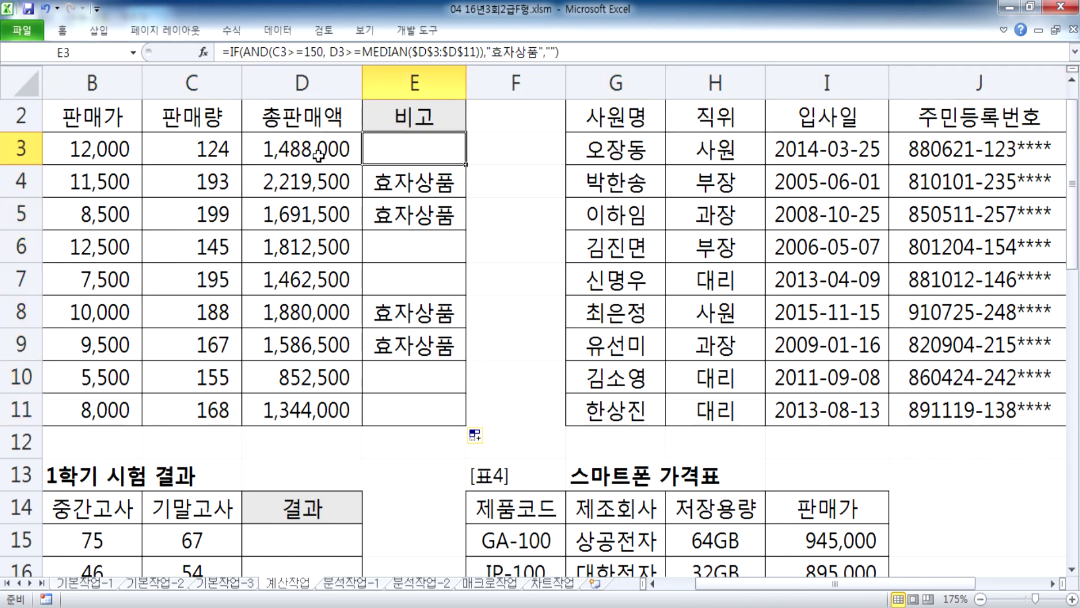
- Review the formulas in D3 and E3, highlight MEDIAN's range $D$3:$D$11, and refill E3's formula down to E11
{"action": "left_click", "coordinate": [288, 155]}
{"action": "key", "text": "F2"}
{"action": "key", "text": "Escape"}
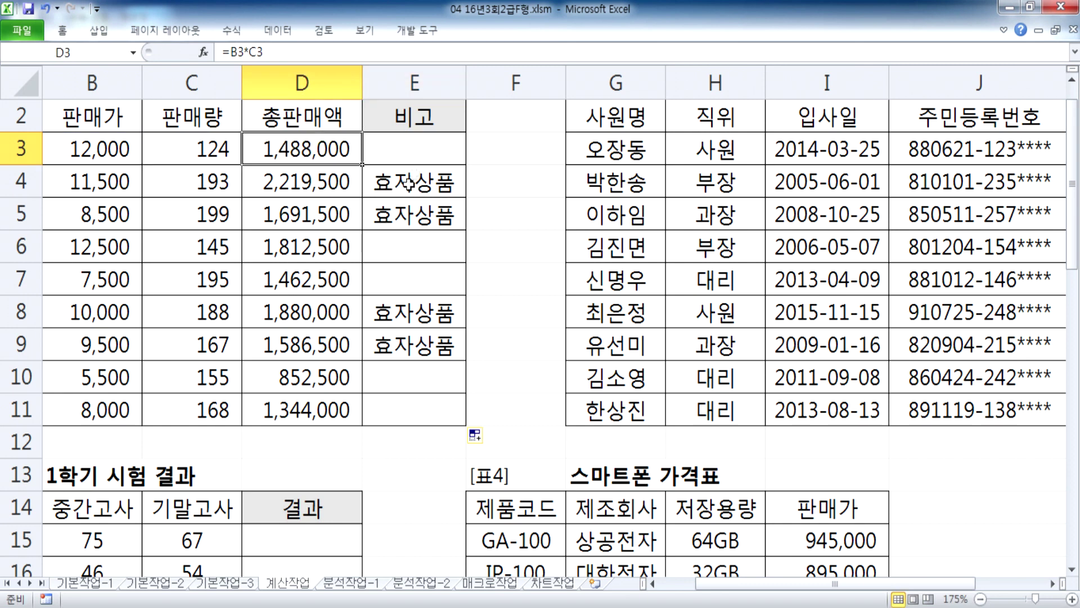
{"action": "key", "text": "Right"}
{"action": "key", "text": "F2"}
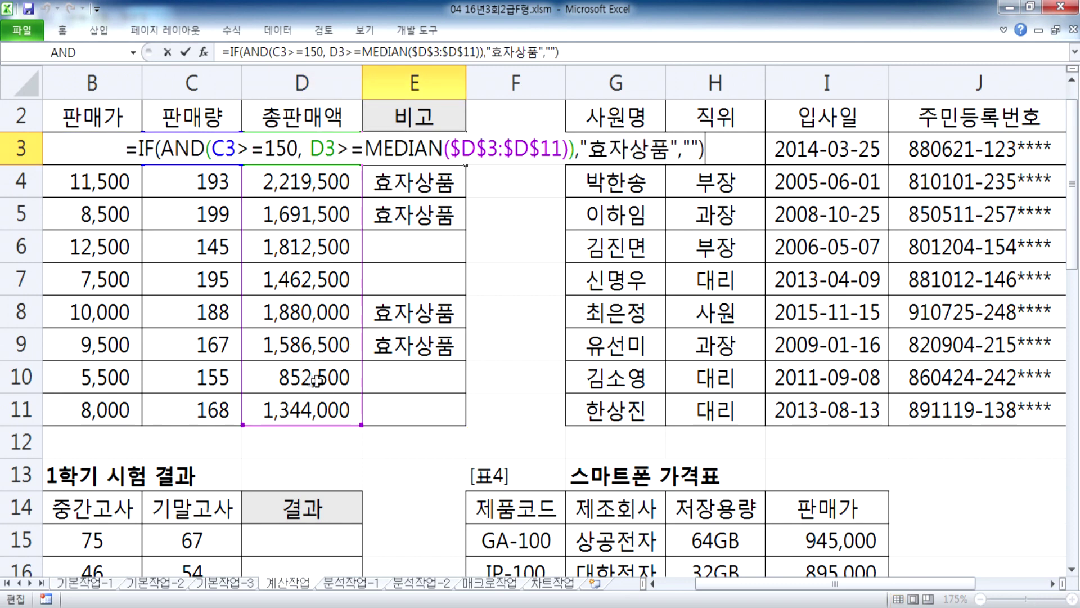
{"action": "left_click_drag", "start_coordinate": [450, 148], "coordinate": [564, 147]}
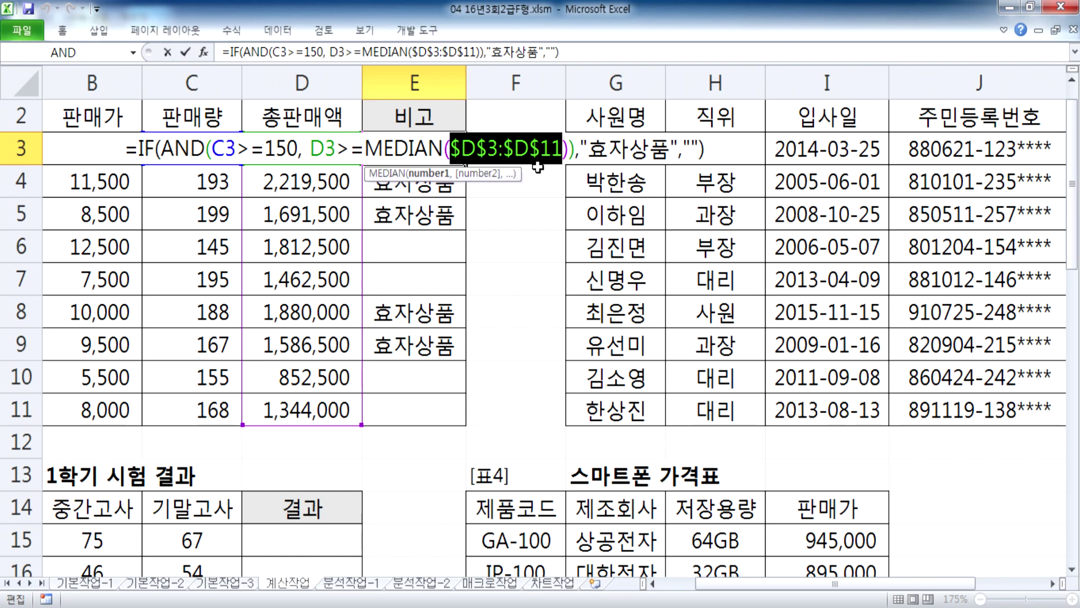
{"action": "key", "text": "ctrl+Return"}
{"action": "double_click", "coordinate": [466, 165]}
- Look over 표4's answer cell J26, the 1학기 시험 결과 table, and the 평가표 thresholds and grades in B25:D26
{"action": "scroll", "coordinate": [476, 259], "scroll_direction": "down", "scroll_amount": 3}
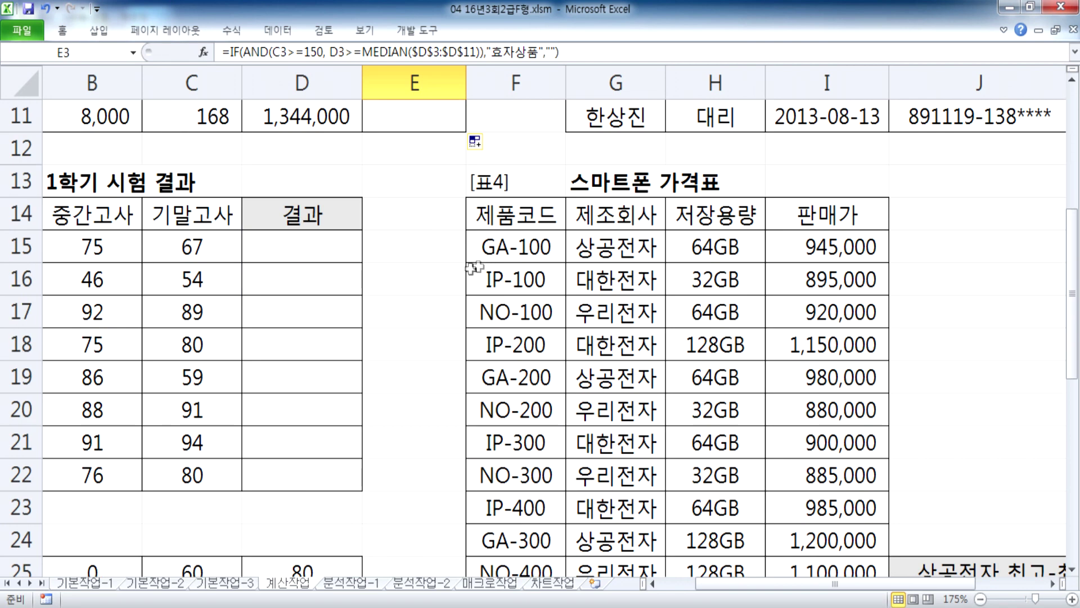
{"action": "scroll", "coordinate": [386, 322], "scroll_direction": "down", "scroll_amount": 4}
{"action": "left_click", "coordinate": [957, 211]}
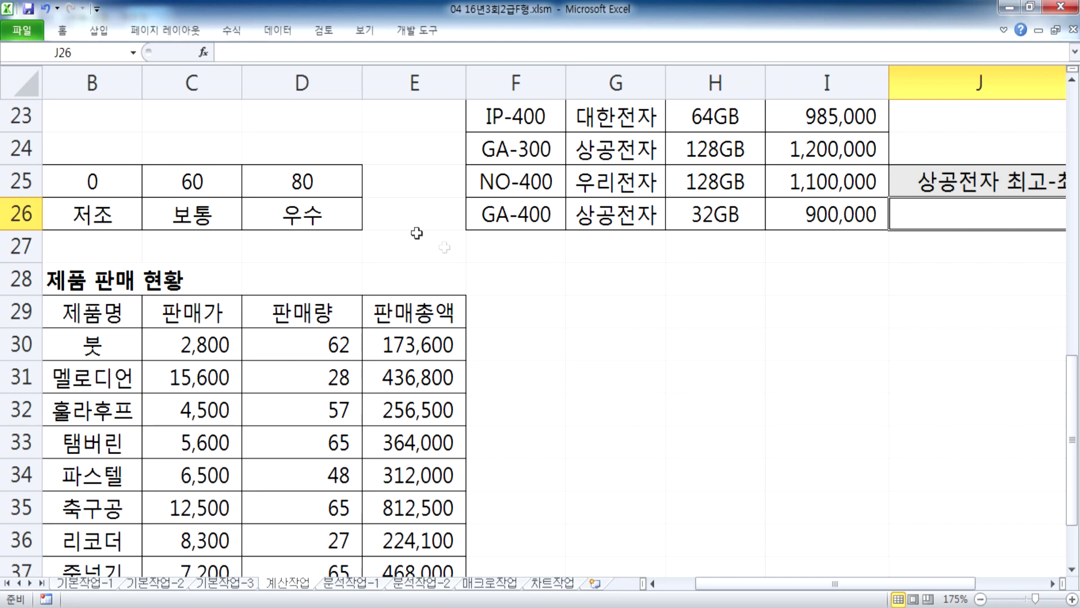
{"action": "scroll", "coordinate": [394, 237], "scroll_direction": "up", "scroll_amount": 1}
{"action": "left_click", "coordinate": [110, 278]}
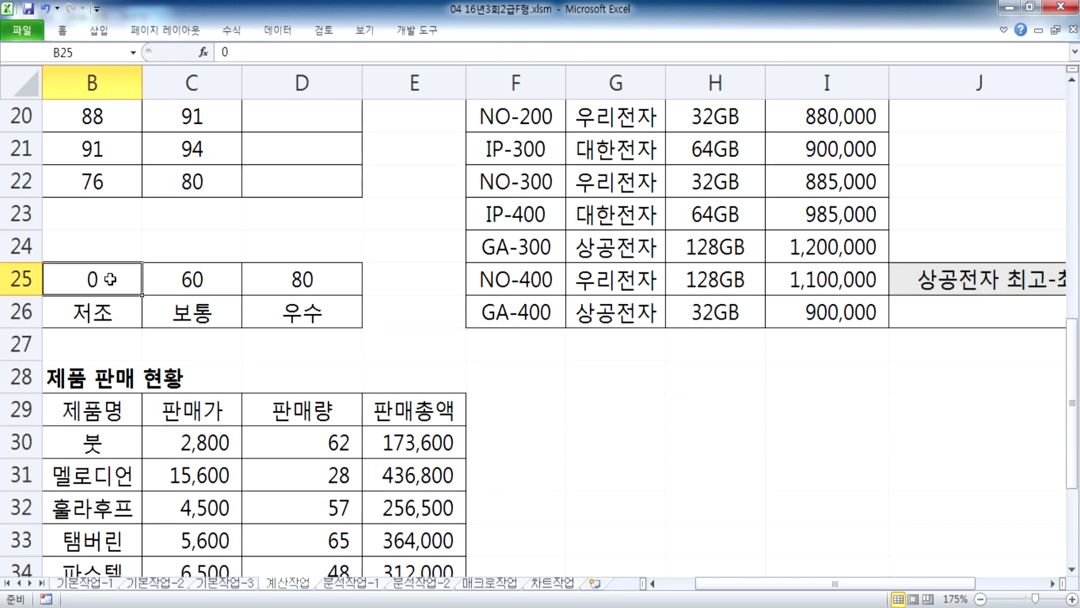
{"action": "scroll", "coordinate": [118, 236], "scroll_direction": "up", "scroll_amount": 3}
{"action": "scroll", "coordinate": [116, 276], "scroll_direction": "down", "scroll_amount": 4}
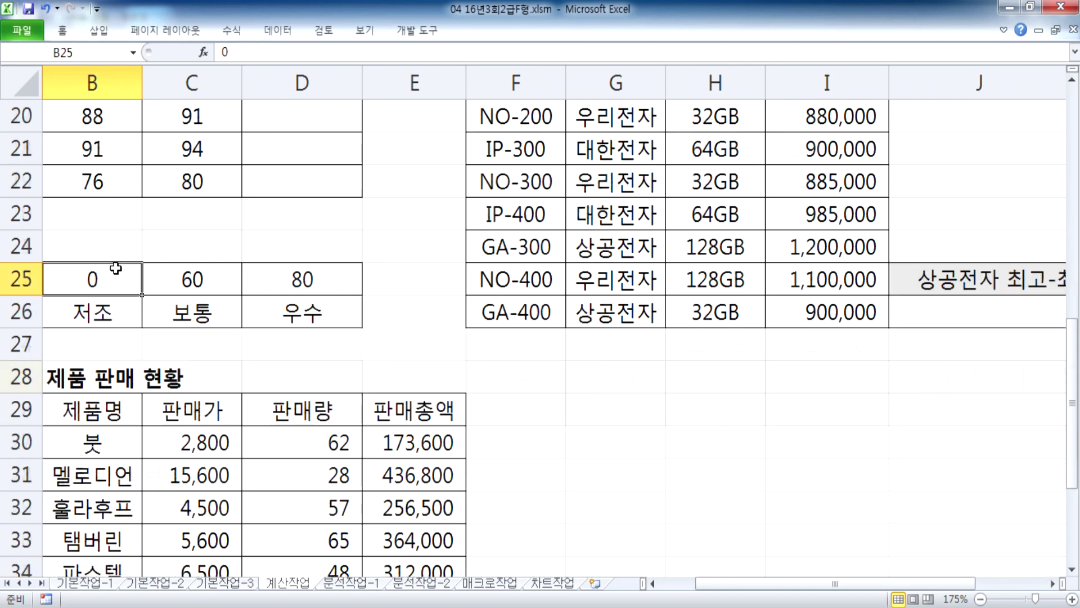
{"action": "scroll", "coordinate": [108, 276], "scroll_direction": "up", "scroll_amount": 4}
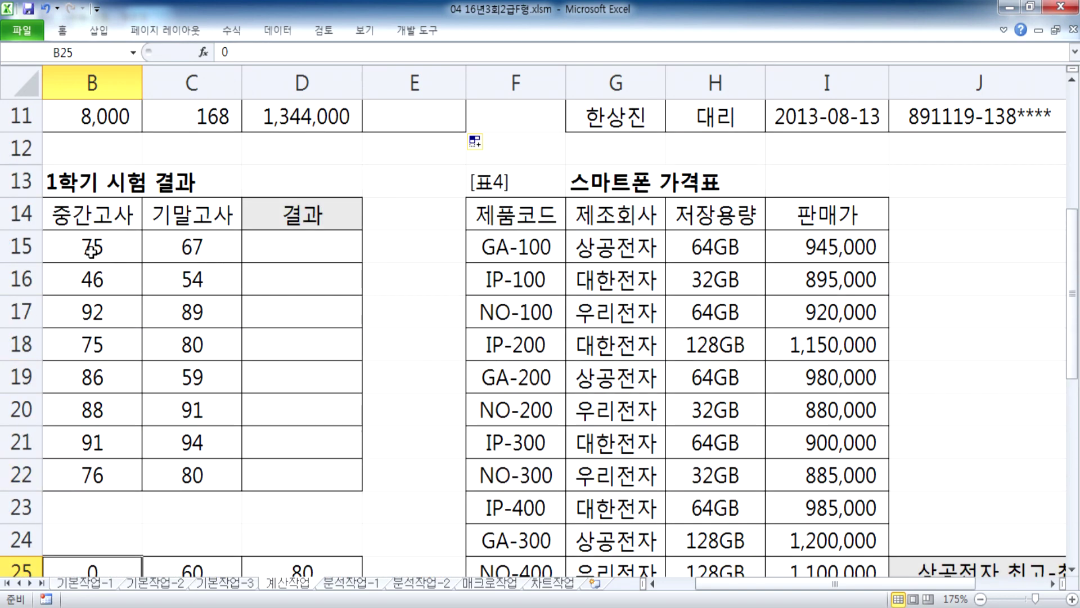
{"action": "scroll", "coordinate": [91, 251], "scroll_direction": "down", "scroll_amount": 1}
{"action": "scroll", "coordinate": [91, 251], "scroll_direction": "down", "scroll_amount": 2}
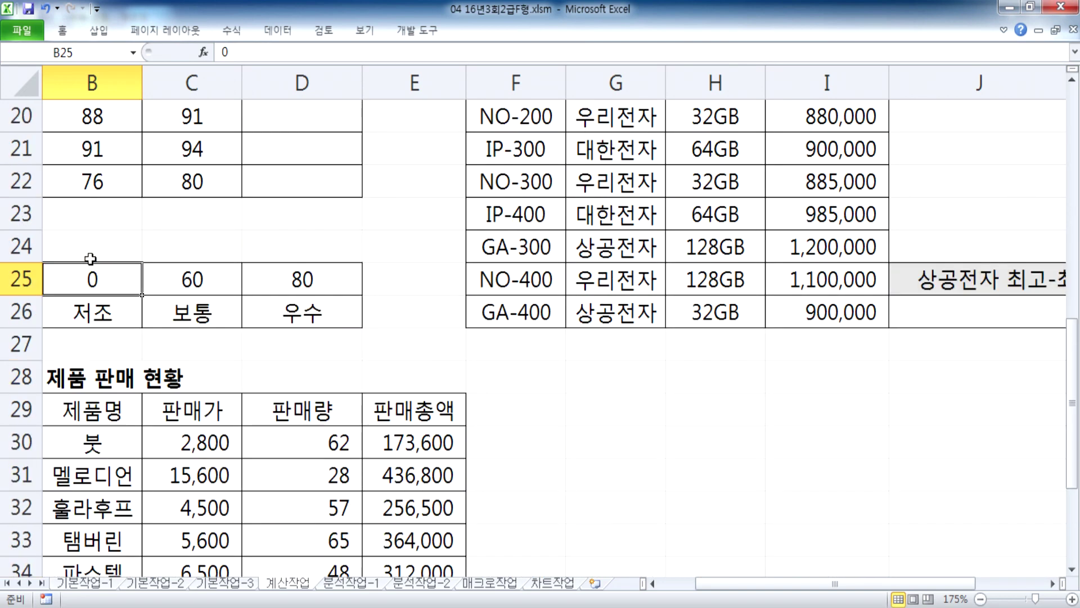
{"action": "left_click", "coordinate": [113, 312]}
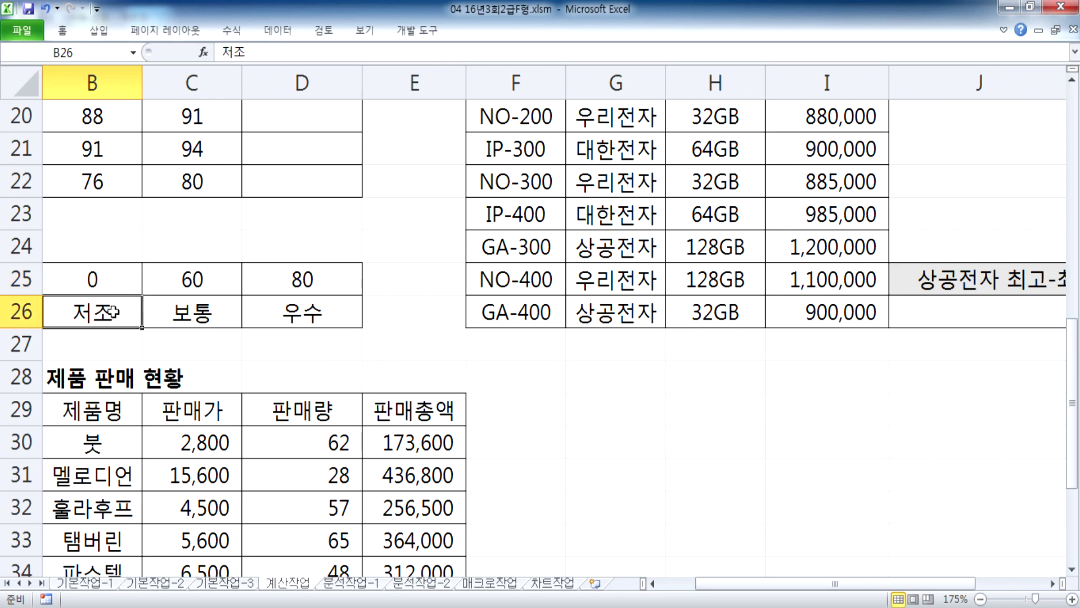
{"action": "left_click", "coordinate": [236, 304]}
{"action": "left_click", "coordinate": [304, 286]}
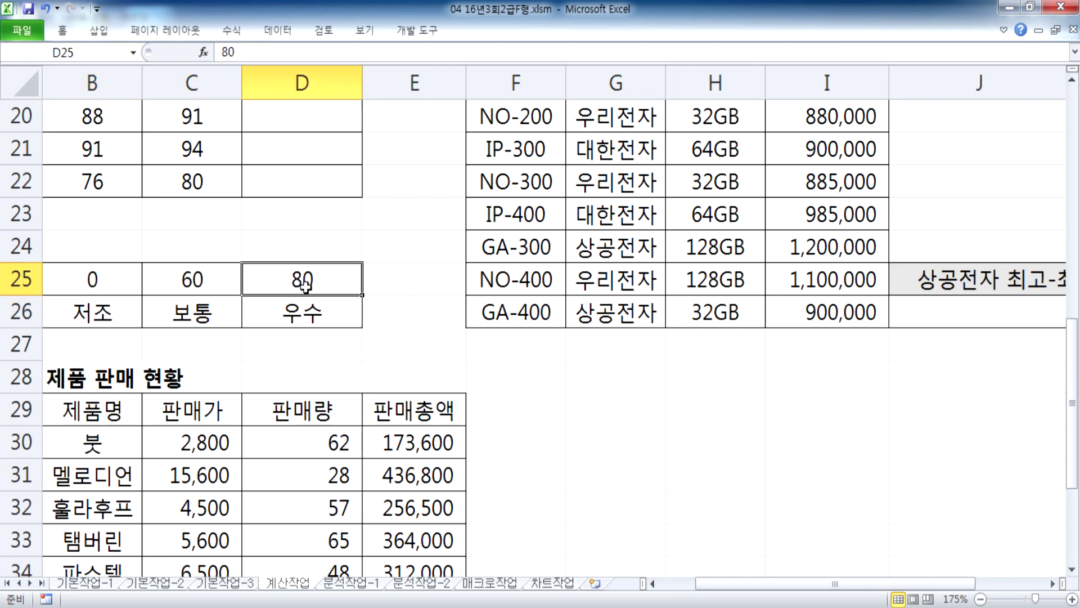
{"action": "scroll", "coordinate": [268, 264], "scroll_direction": "up", "scroll_amount": 2}
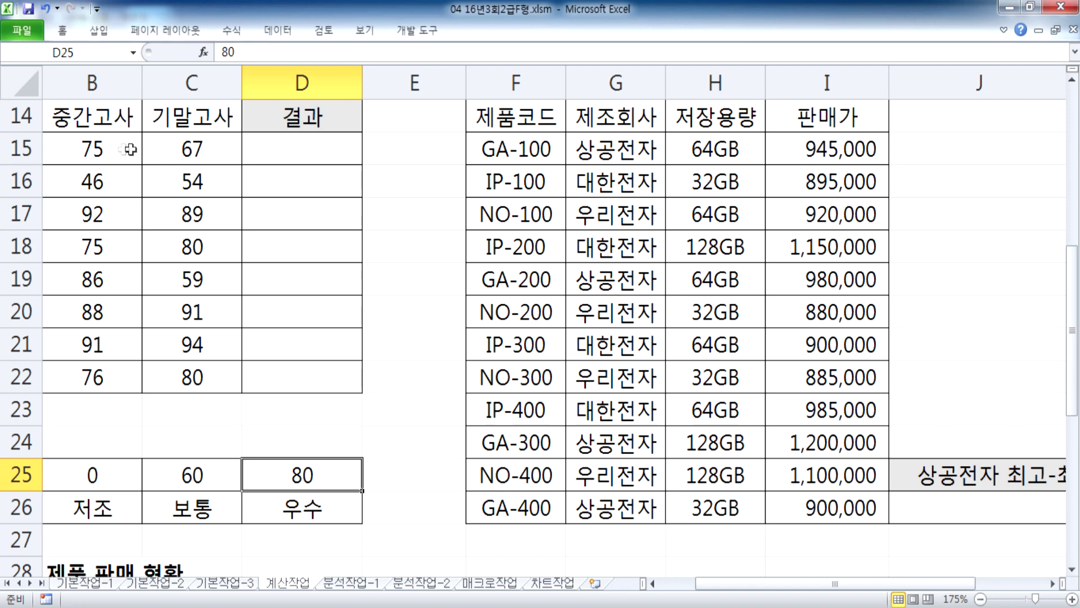
- Compare the exam scores in B15:C15 and the 결과 cell D15 with the 평가표 lookup range B25:D26
{"action": "left_click_drag", "start_coordinate": [93, 280], "coordinate": [281, 311]}
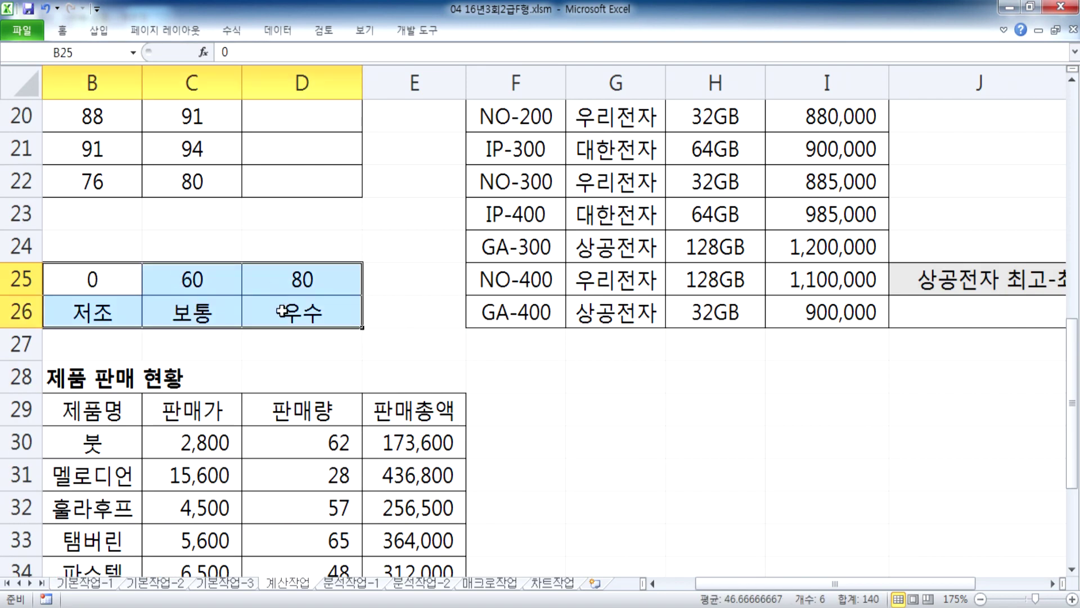
{"action": "scroll", "coordinate": [264, 298], "scroll_direction": "up", "scroll_amount": 2}
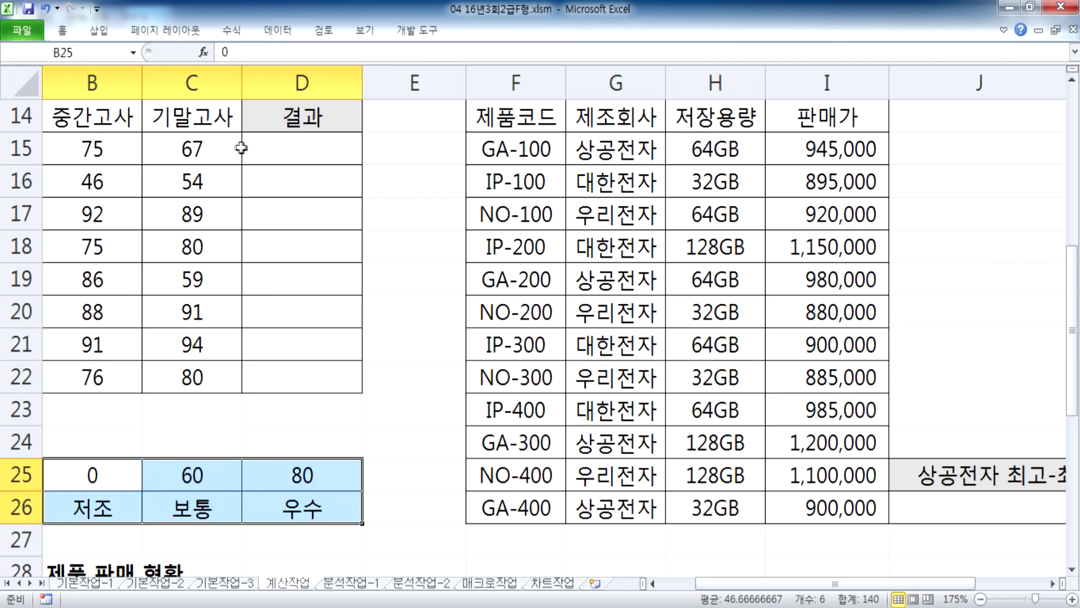
{"action": "left_click", "coordinate": [203, 147]}
{"action": "left_click_drag", "start_coordinate": [104, 147], "coordinate": [225, 148]}
{"action": "left_click", "coordinate": [261, 147]}
{"action": "left_click_drag", "start_coordinate": [114, 465], "coordinate": [310, 496]}
{"action": "left_click_drag", "start_coordinate": [80, 149], "coordinate": [326, 147]}
{"action": "left_click_drag", "start_coordinate": [117, 474], "coordinate": [313, 513]}
- Examine 표5's 구분 values in A30:A38 and the 미술용품 판매총액 합계 answer cell E39
{"action": "scroll", "coordinate": [544, 391], "scroll_direction": "down", "scroll_amount": 5}
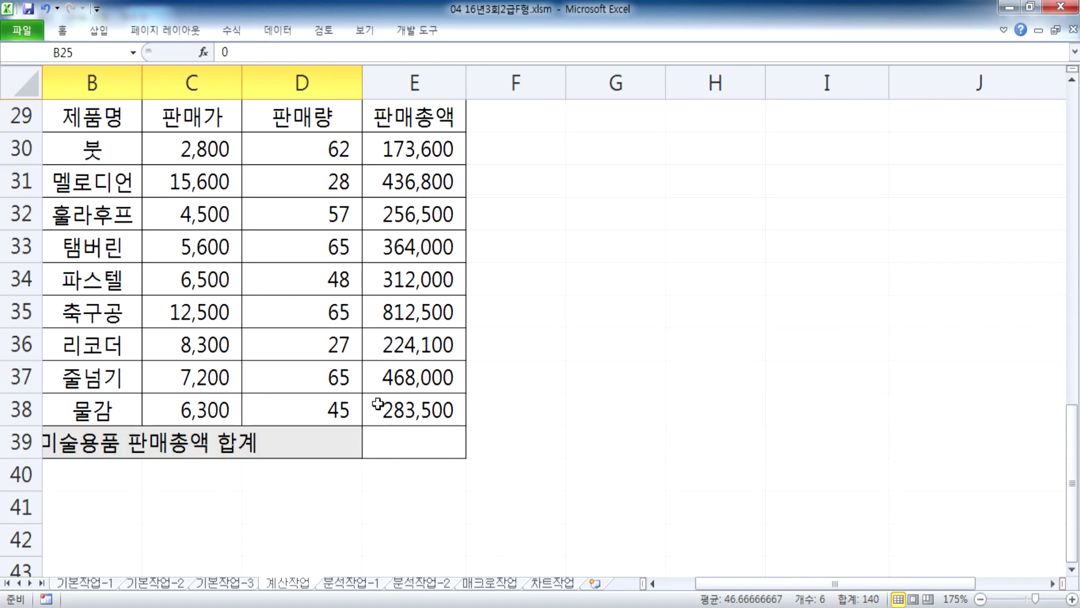
{"action": "left_click", "coordinate": [407, 441]}
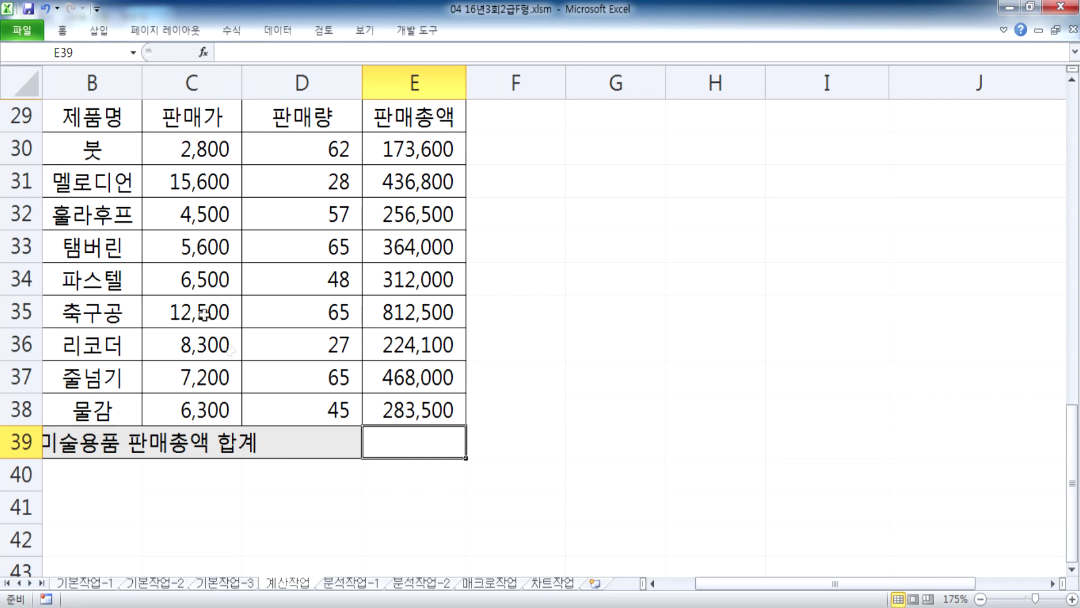
{"action": "key", "text": "Home"}
{"action": "scroll", "coordinate": [76, 281], "scroll_direction": "up", "scroll_amount": 2}
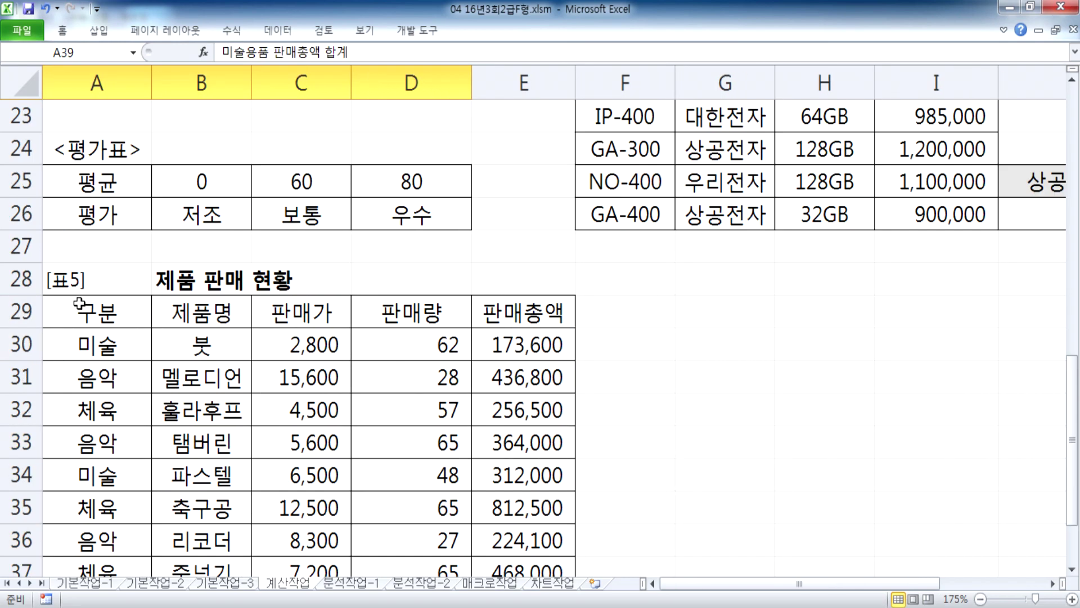
{"action": "left_click_drag", "start_coordinate": [83, 320], "coordinate": [84, 336]}
{"action": "scroll", "coordinate": [244, 354], "scroll_direction": "down", "scroll_amount": 1}
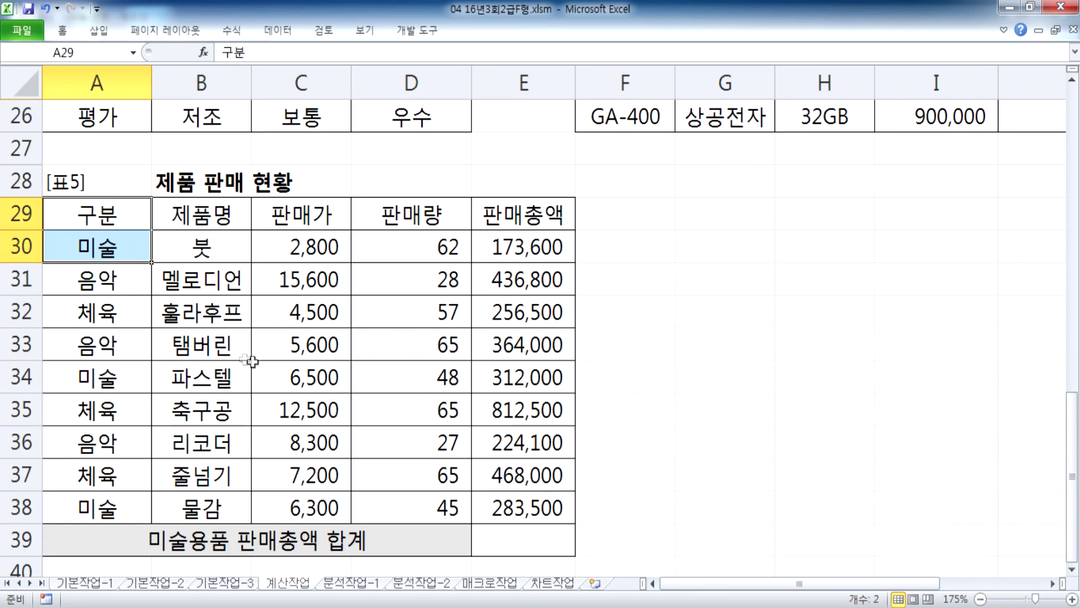
{"action": "left_click", "coordinate": [110, 250]}
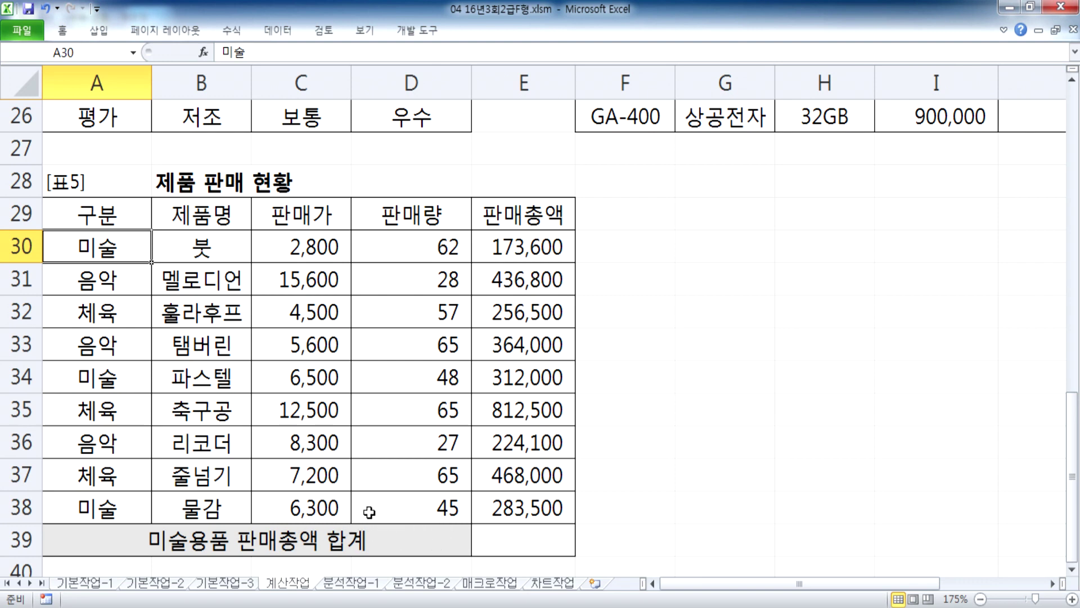
{"action": "left_click", "coordinate": [518, 532]}
{"action": "scroll", "coordinate": [551, 512], "scroll_direction": "down", "scroll_amount": 1}
{"action": "left_click_drag", "start_coordinate": [96, 128], "coordinate": [152, 418]}
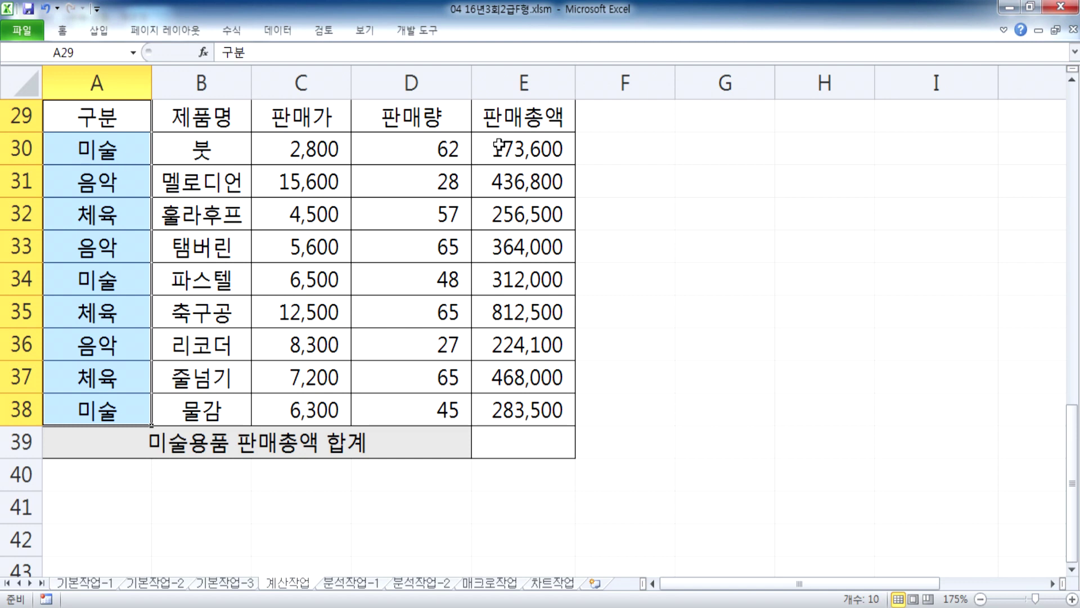
{"action": "left_click_drag", "start_coordinate": [114, 150], "coordinate": [123, 406]}
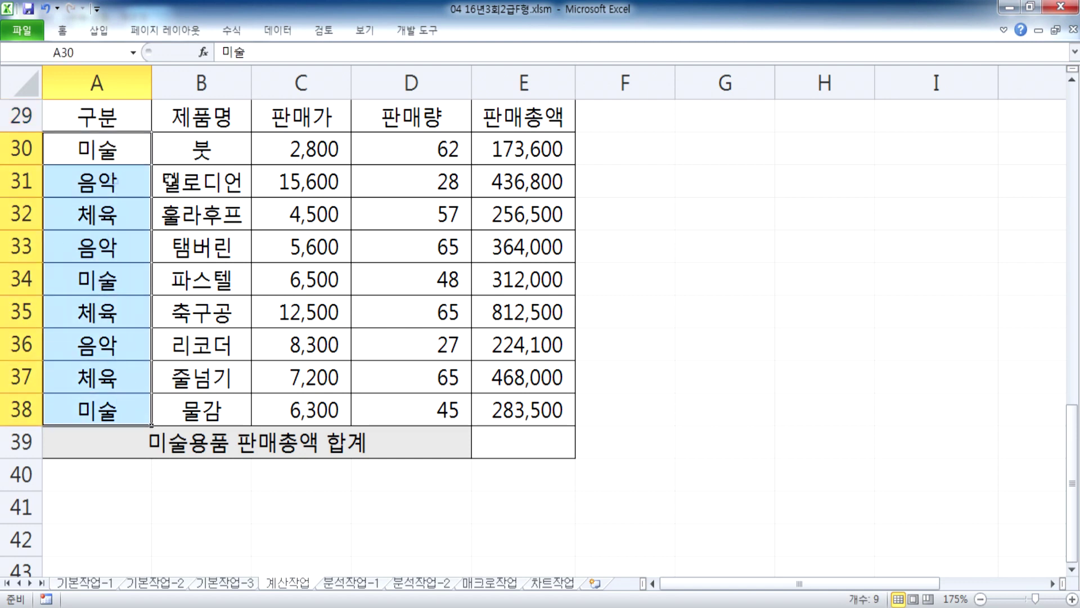
- Look over 표5's 판매총액 values in E30:E38 and the 미술용품 판매총액 합계 answer cell E39
{"action": "left_click_drag", "start_coordinate": [501, 149], "coordinate": [516, 408]}
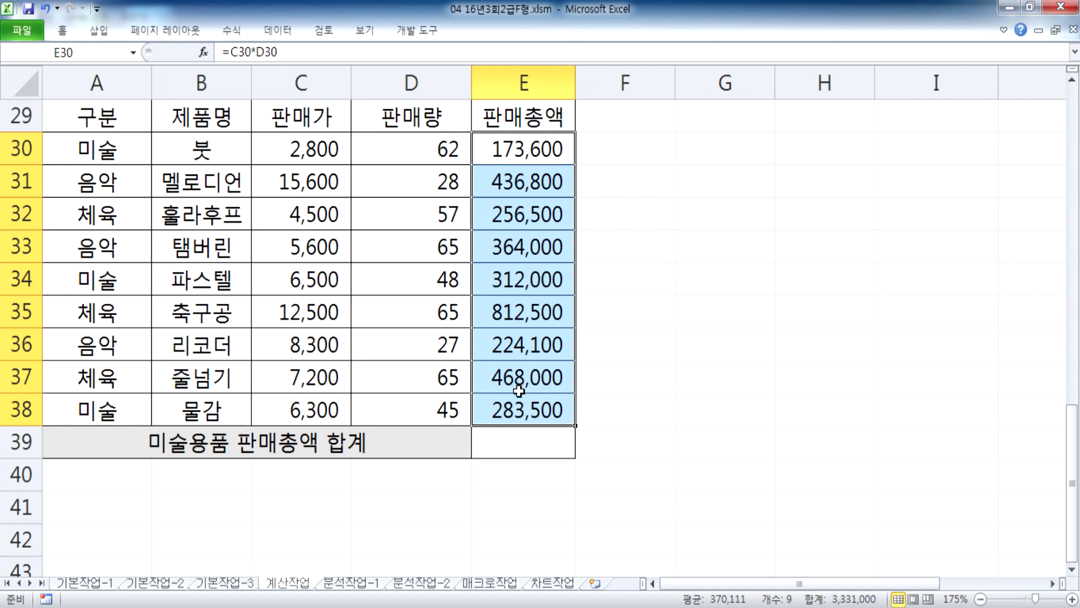
{"action": "left_click", "coordinate": [511, 447]}
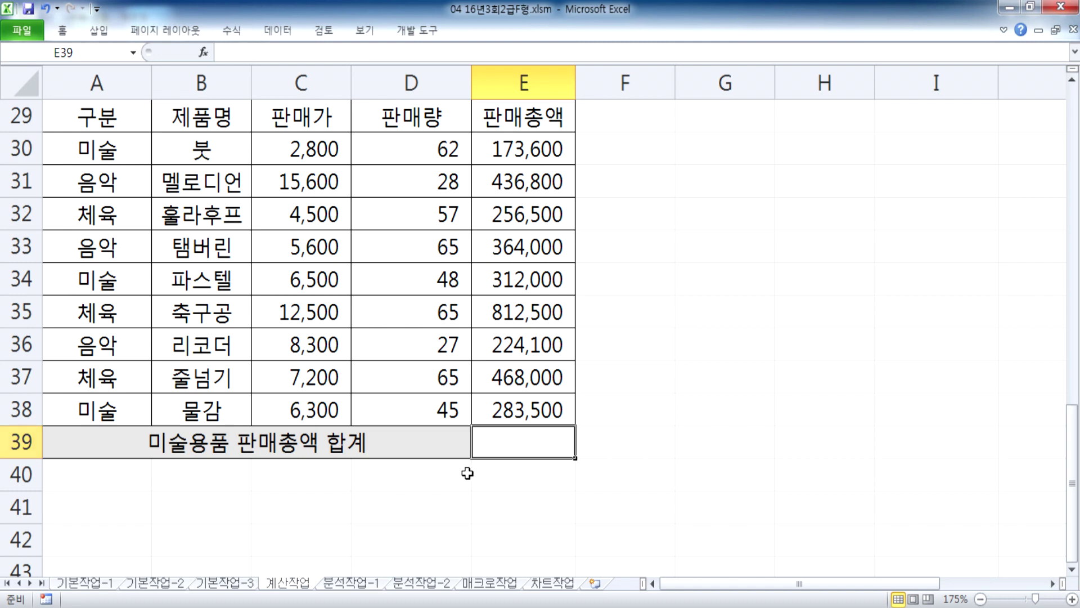
{"action": "scroll", "coordinate": [467, 473], "scroll_direction": "up", "scroll_amount": 3}
{"action": "scroll", "coordinate": [465, 474], "scroll_direction": "up", "scroll_amount": 6}
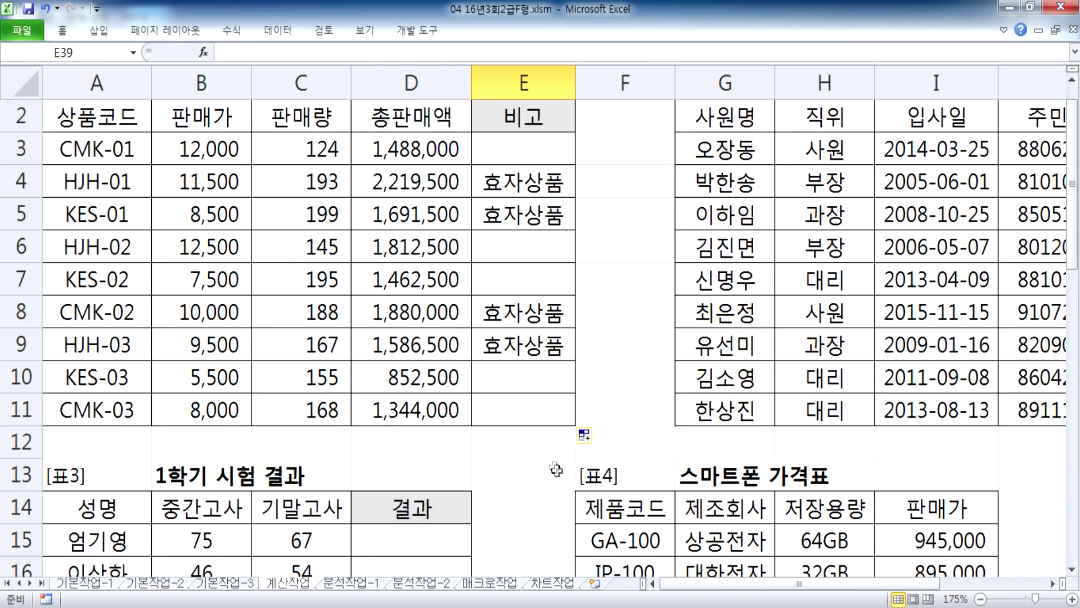
- Enter =AVERAGE(B15:C15) in 표3's first 결과 cell, D15
{"action": "scroll", "coordinate": [415, 390], "scroll_direction": "down", "scroll_amount": 4}
{"action": "scroll", "coordinate": [399, 355], "scroll_direction": "up", "scroll_amount": 1}
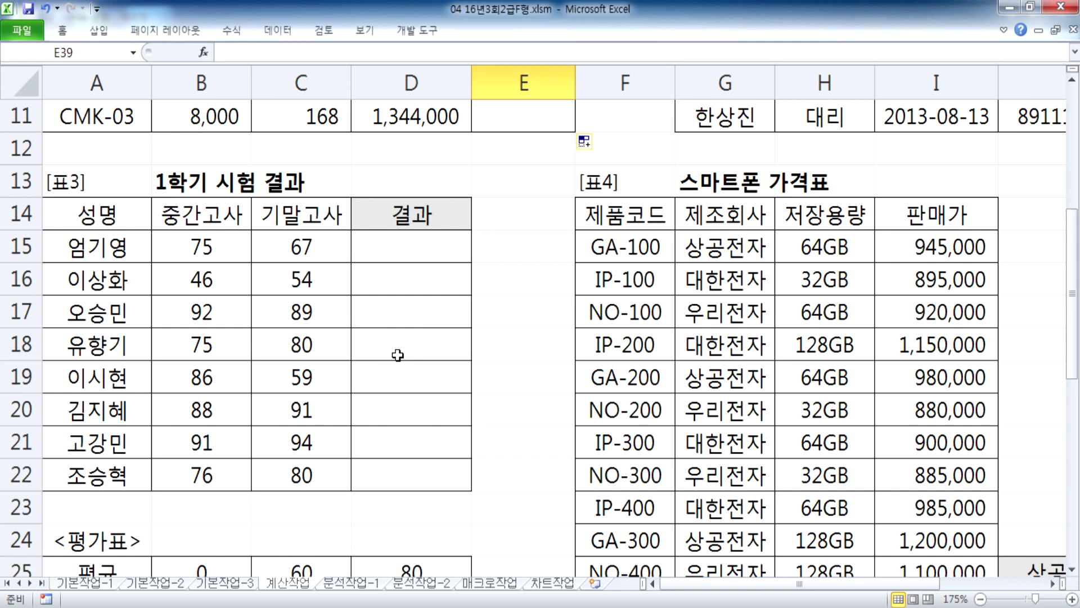
{"action": "left_click", "coordinate": [409, 260]}
{"action": "type", "text": "=ㅁㅍㄷㄱ"}
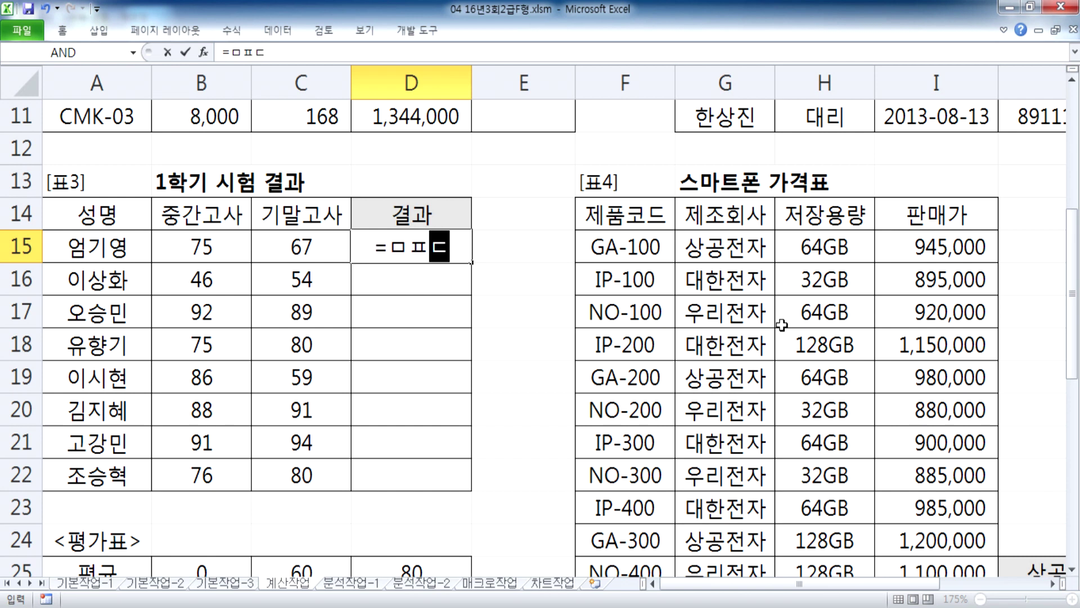
{"action": "key", "text": "BackSpace"}
{"action": "key", "text": "BackSpace"}
{"action": "key", "text": "BackSpace"}
{"action": "key", "text": "BackSpace"}
{"action": "type", "text": "AVER"}
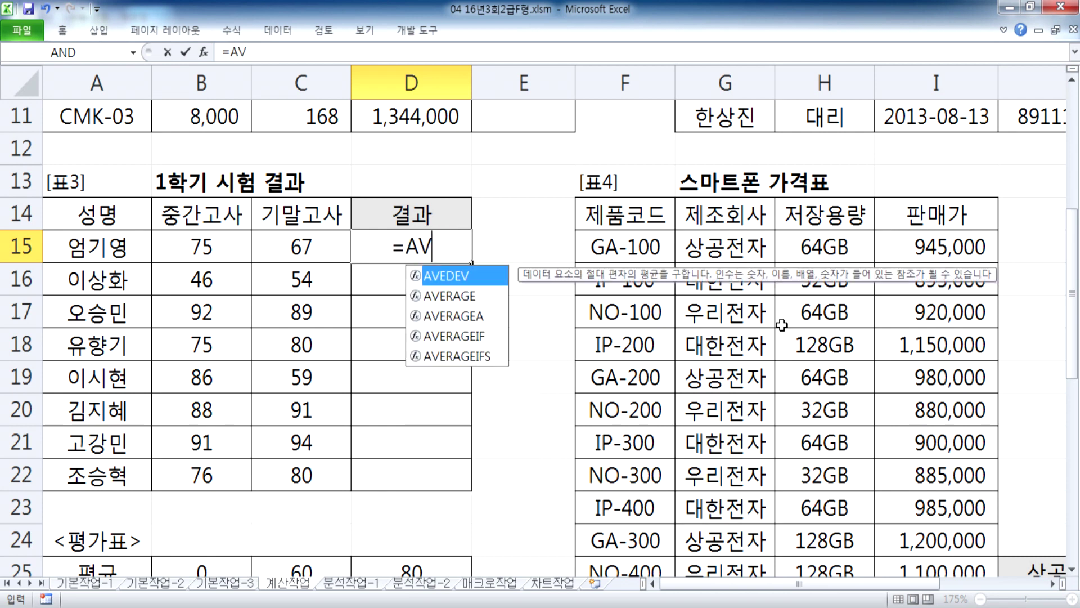
{"action": "key", "text": "Tab"}
{"action": "left_click_drag", "start_coordinate": [201, 242], "coordinate": [299, 246]}
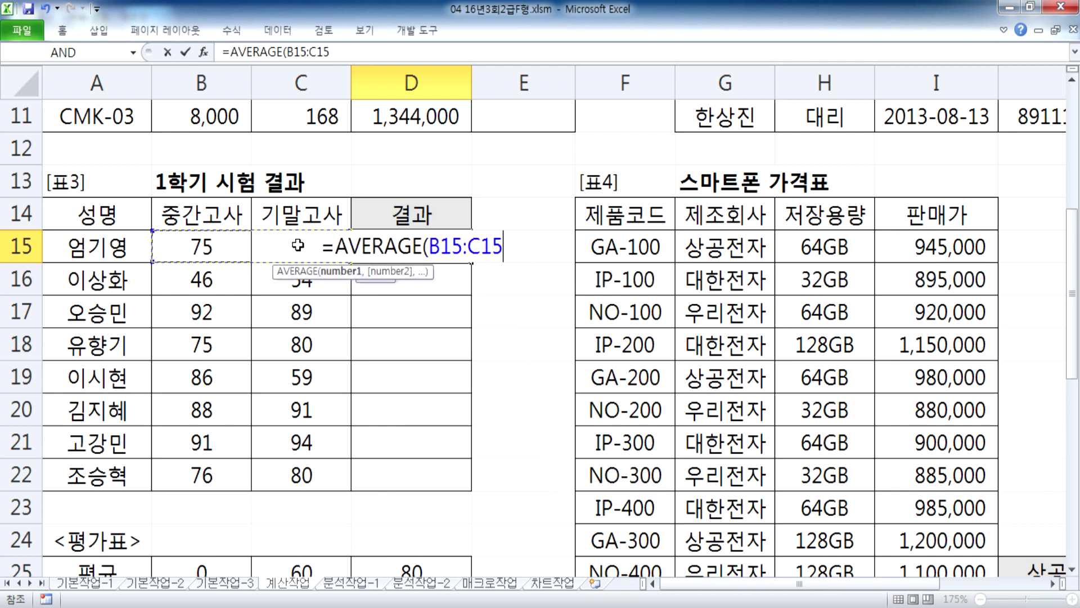
{"action": "key", "text": "Return"}
- Check the average in D15 against the 평가표 thresholds and grades in B25:D26
{"action": "left_click", "coordinate": [430, 246]}
{"action": "scroll", "coordinate": [461, 298], "scroll_direction": "down", "scroll_amount": 2}
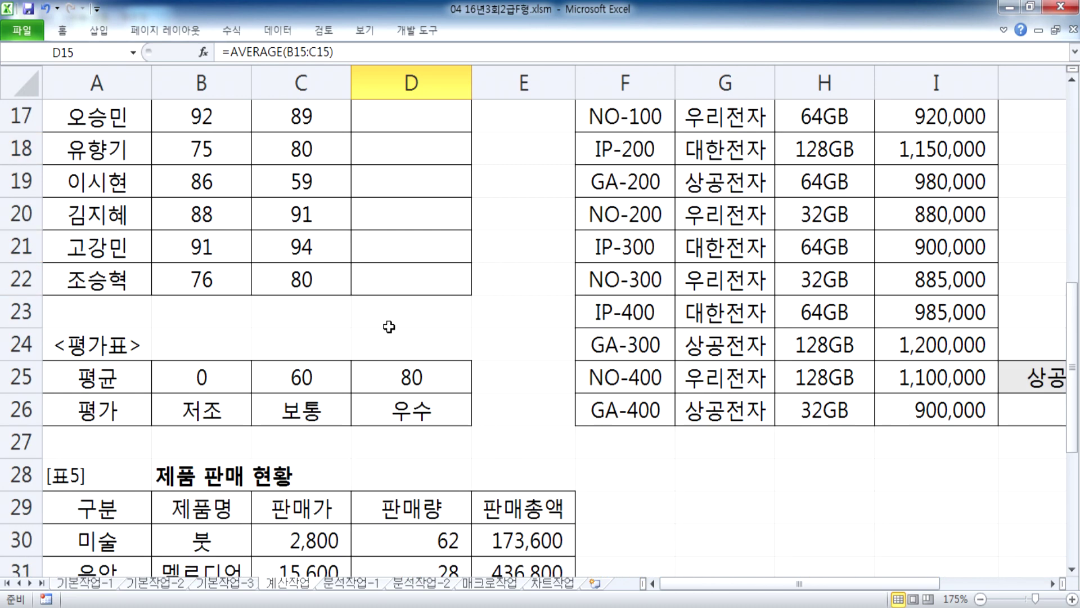
{"action": "left_click_drag", "start_coordinate": [210, 379], "coordinate": [392, 412]}
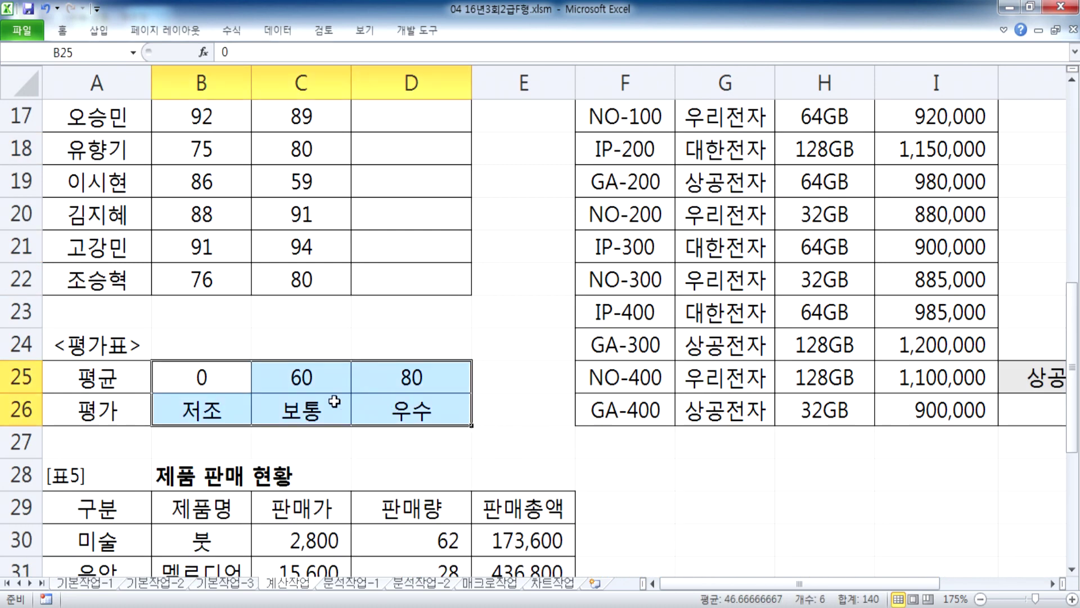
{"action": "scroll", "coordinate": [405, 315], "scroll_direction": "up", "scroll_amount": 2}
- Nest the AVERAGE(B15:C15) expression in D15 inside HLOOKUP as its lookup value
{"action": "left_click", "coordinate": [430, 250]}
{"action": "double_click", "coordinate": [392, 259]}
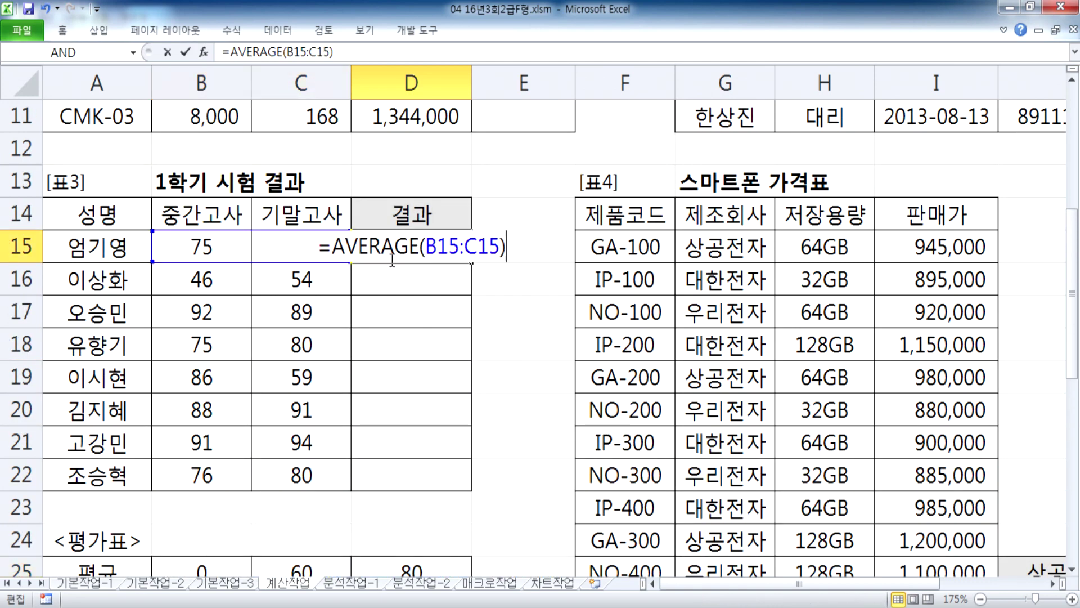
{"action": "left_click", "coordinate": [334, 248]}
{"action": "type", "text": "G"}
{"action": "key", "text": "BackSpace"}
{"action": "type", "text": "HLOOKUP("}
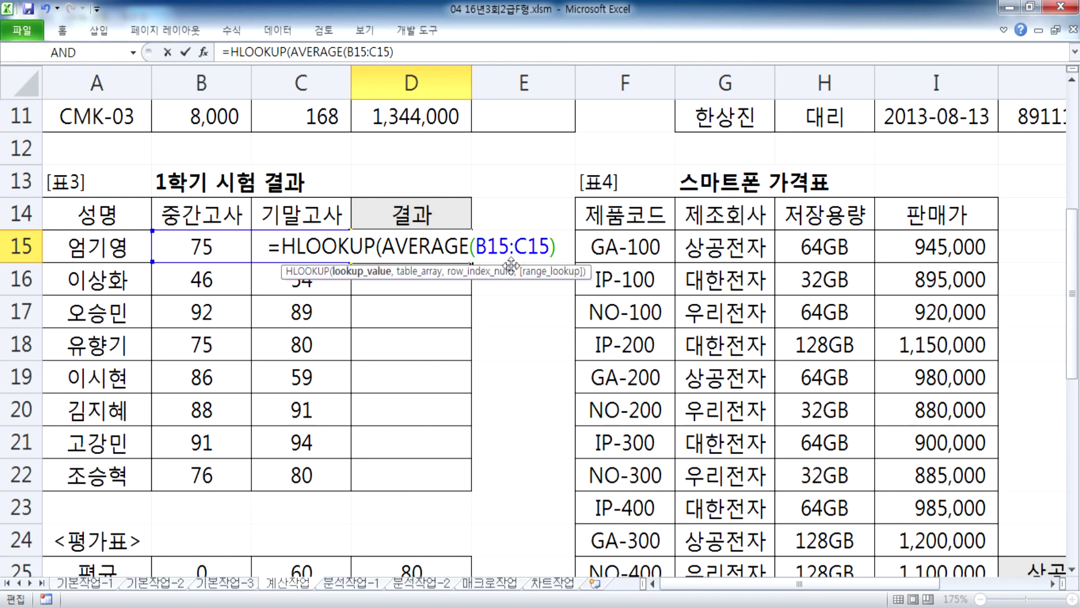
{"action": "left_click", "coordinate": [556, 246]}
{"action": "type", "text": ","}
- Complete D15's HLOOKUP with table range B25:D26, row index 2 and range lookup 1
{"action": "scroll", "coordinate": [410, 281], "scroll_direction": "down", "scroll_amount": 2}
{"action": "left_click_drag", "start_coordinate": [184, 377], "coordinate": [399, 406]}
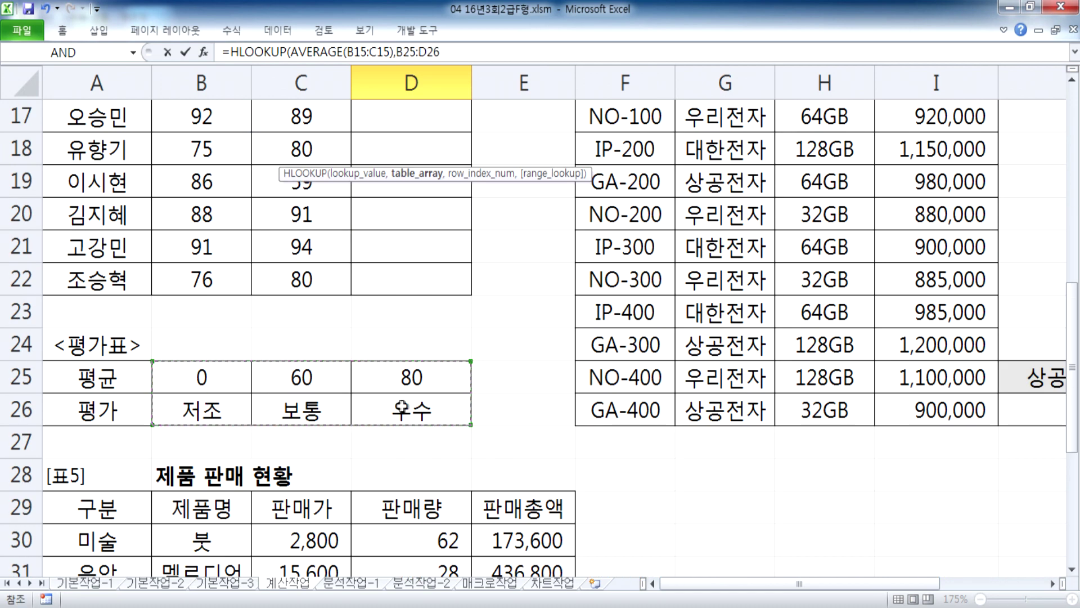
{"action": "scroll", "coordinate": [399, 406], "scroll_direction": "up", "scroll_amount": 2}
{"action": "scroll", "coordinate": [332, 244], "scroll_direction": "down", "scroll_amount": 2}
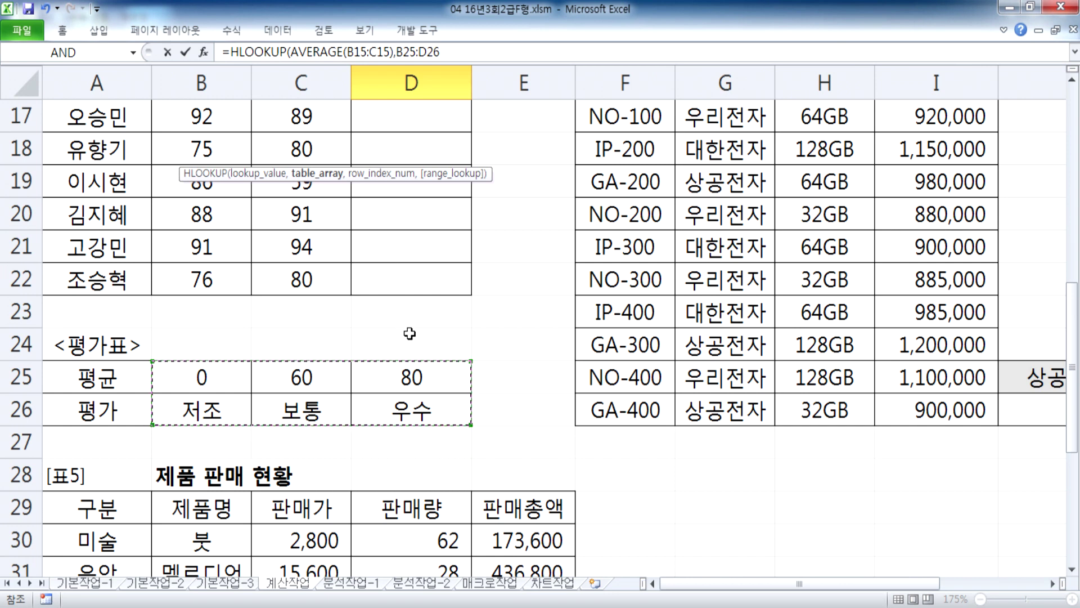
{"action": "type", "text": ",2"}
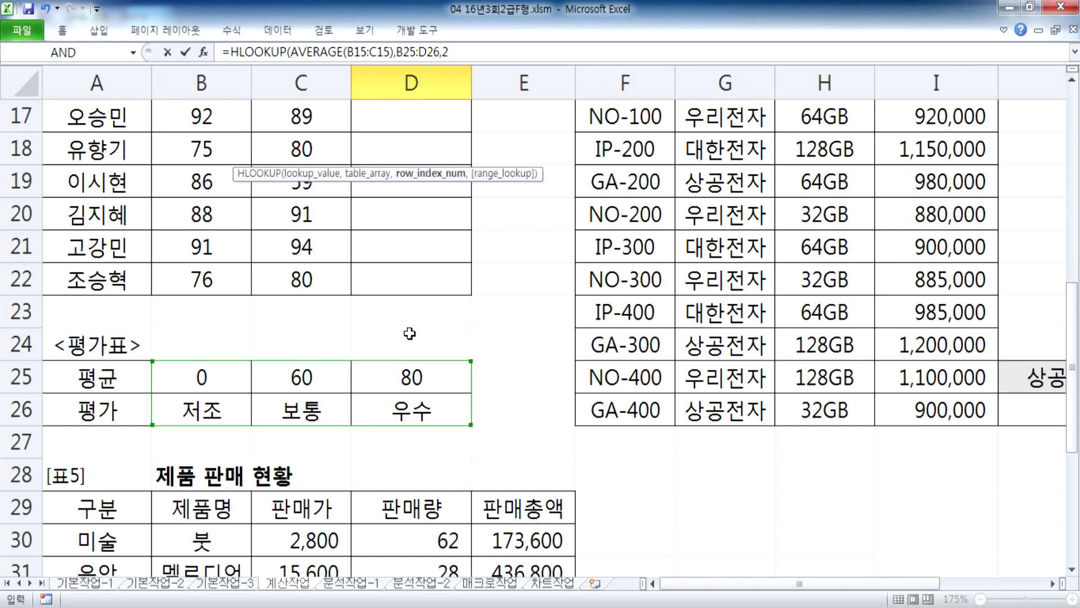
{"action": "type", "text": ","}
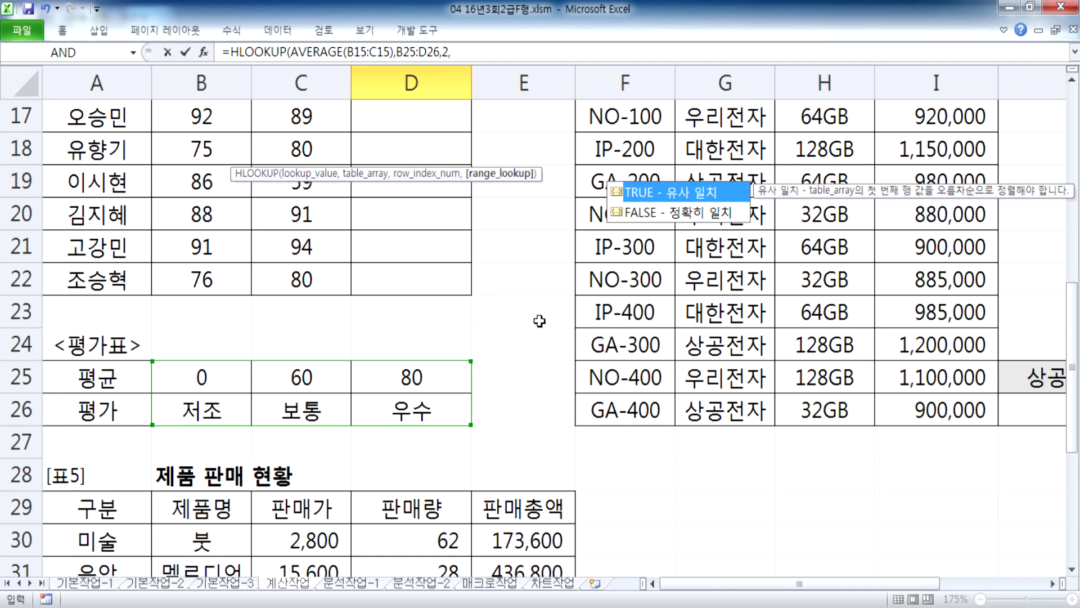
{"action": "type", "text": "1"}
{"action": "key", "text": "Return"}
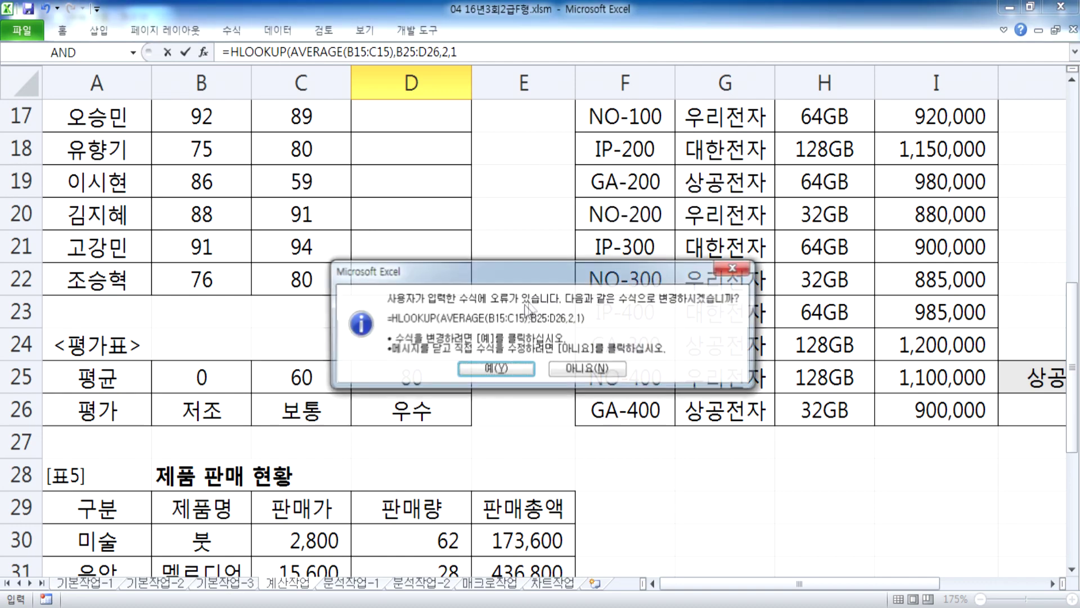
{"action": "key", "text": "Return"}
- Compare the grade in D15 with the exam scores in B15:C15 and the 평가표 range B25:D26
{"action": "left_click", "coordinate": [423, 284]}
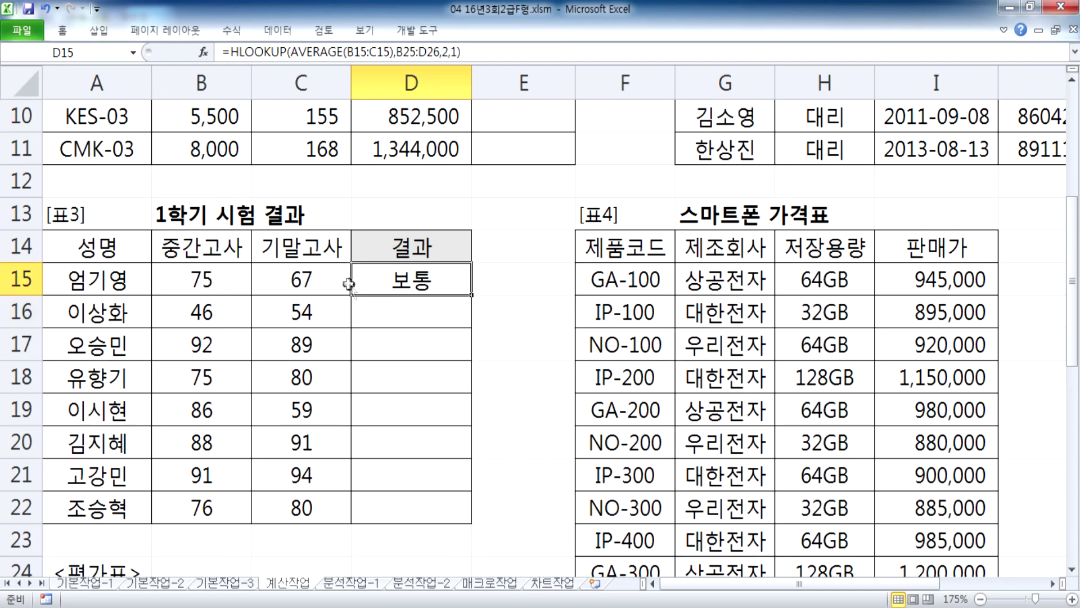
{"action": "scroll", "coordinate": [354, 287], "scroll_direction": "down", "scroll_amount": 2}
{"action": "scroll", "coordinate": [301, 285], "scroll_direction": "down", "scroll_amount": 1}
{"action": "left_click_drag", "start_coordinate": [163, 190], "coordinate": [253, 190]}
{"action": "left_click", "coordinate": [174, 456], "text": "ctrl"}
{"action": "left_click_drag", "start_coordinate": [176, 456], "coordinate": [310, 479]}
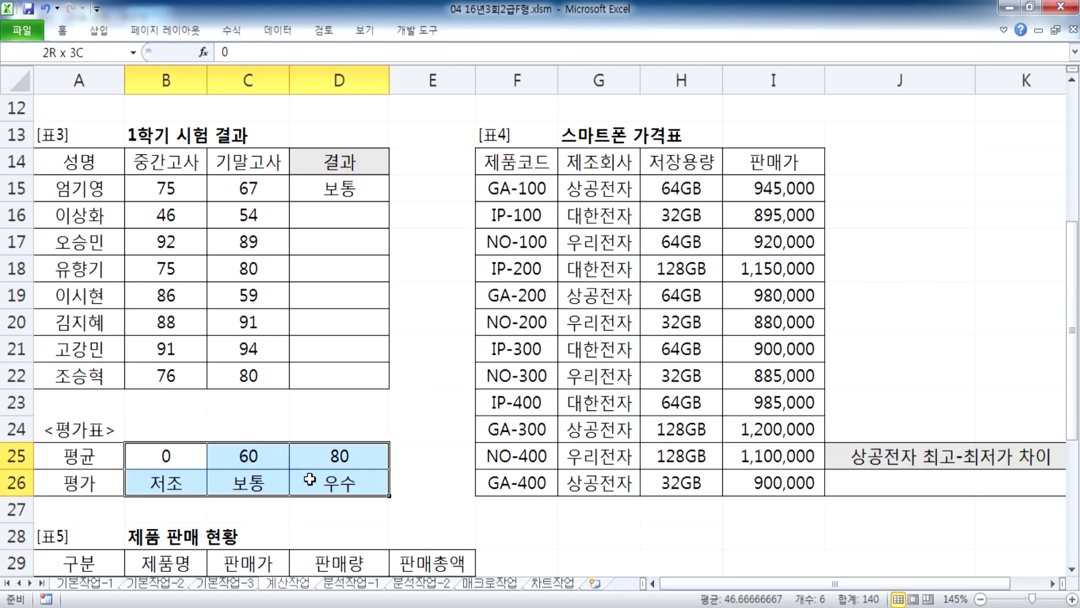
- Fill D15's relative-range HLOOKUP formula down to D22 and inspect the references in D16's copy
{"action": "left_click", "coordinate": [346, 183]}
{"action": "left_click_drag", "start_coordinate": [388, 201], "coordinate": [388, 383]}
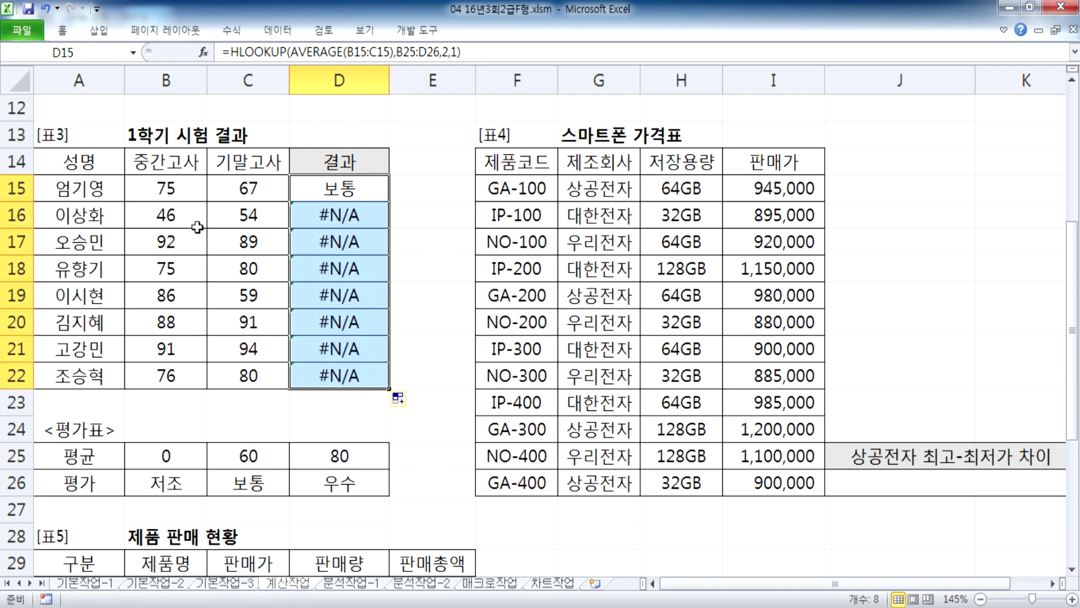
{"action": "left_click", "coordinate": [315, 216]}
{"action": "key", "text": "F2"}
{"action": "scroll", "coordinate": [192, 281], "scroll_direction": "down", "scroll_amount": 2}
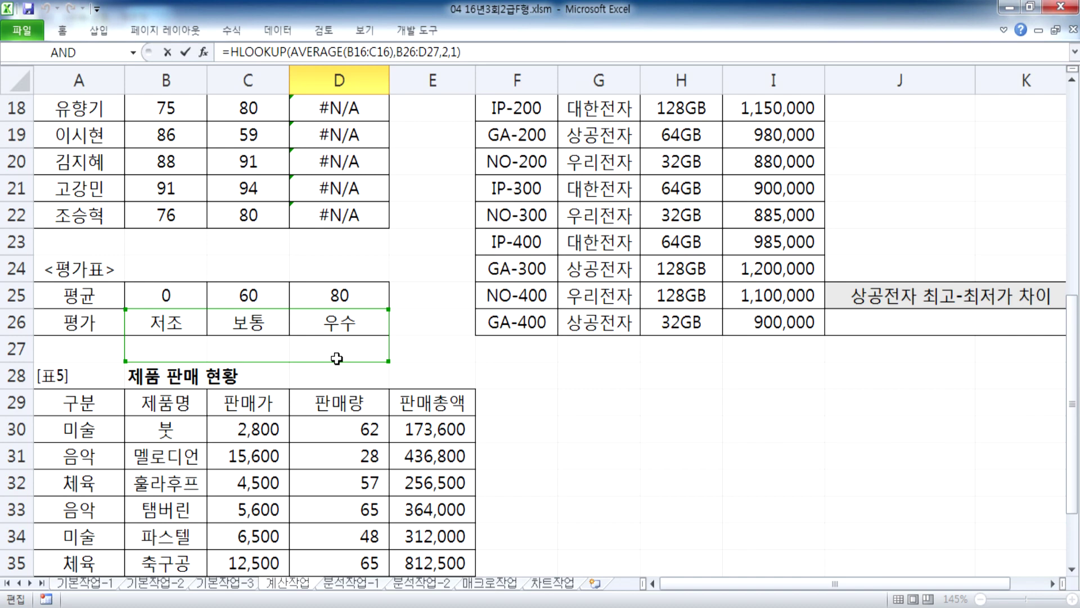
{"action": "key", "text": "Escape"}
{"action": "scroll", "coordinate": [304, 270], "scroll_direction": "up", "scroll_amount": 2}
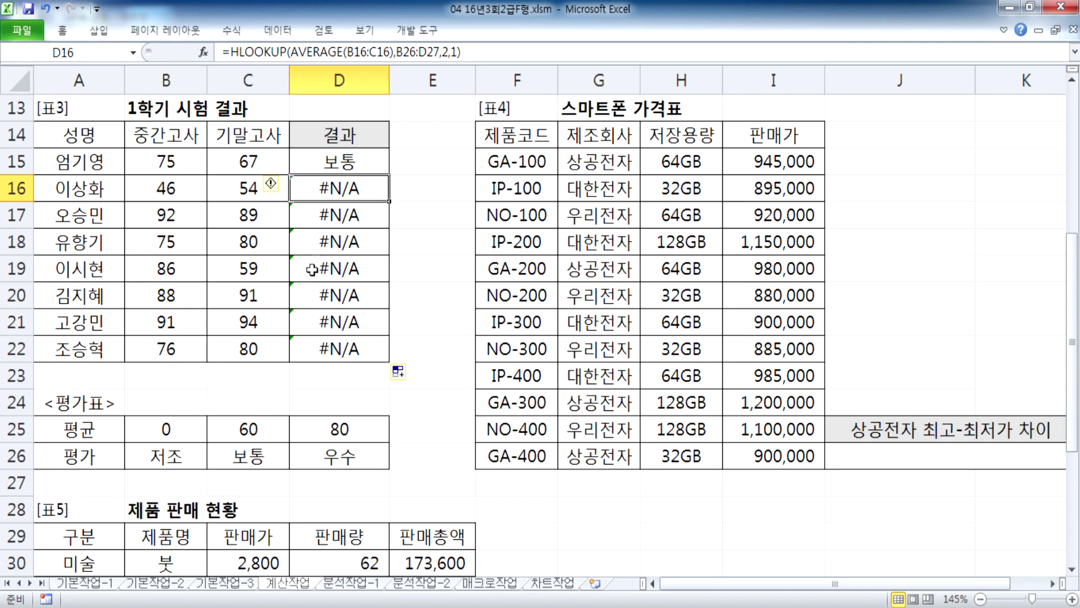
- Inspect the table range used in D17's formula and compare it with the 평가표 range B25:D26
{"action": "left_click", "coordinate": [327, 210]}
{"action": "key", "text": "F2"}
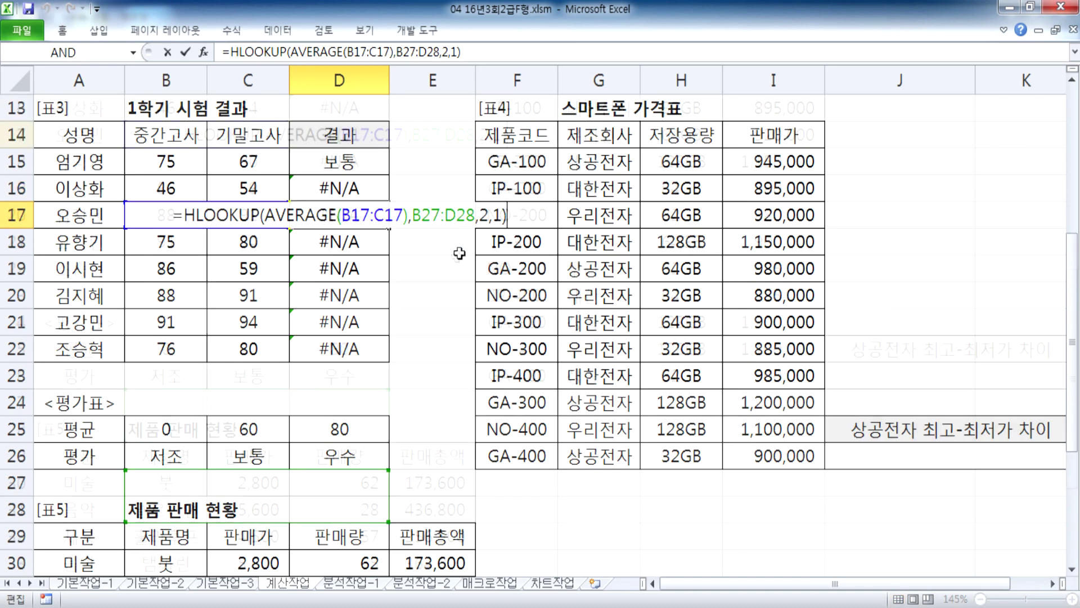
{"action": "scroll", "coordinate": [177, 394], "scroll_direction": "down", "scroll_amount": 1}
{"action": "scroll", "coordinate": [360, 174], "scroll_direction": "up", "scroll_amount": 1}
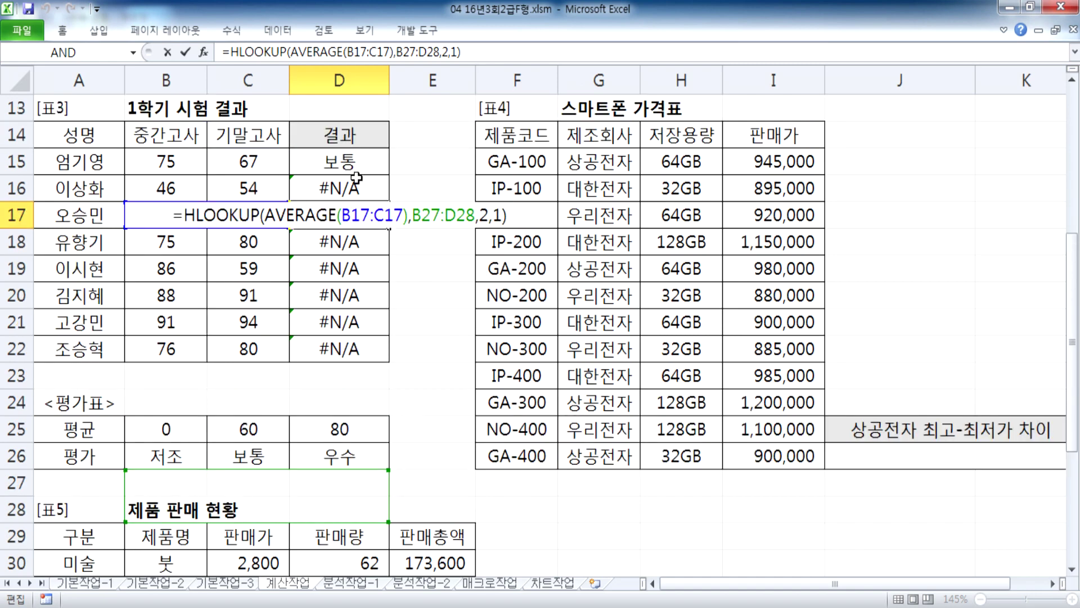
{"action": "scroll", "coordinate": [346, 242], "scroll_direction": "down", "scroll_amount": 1}
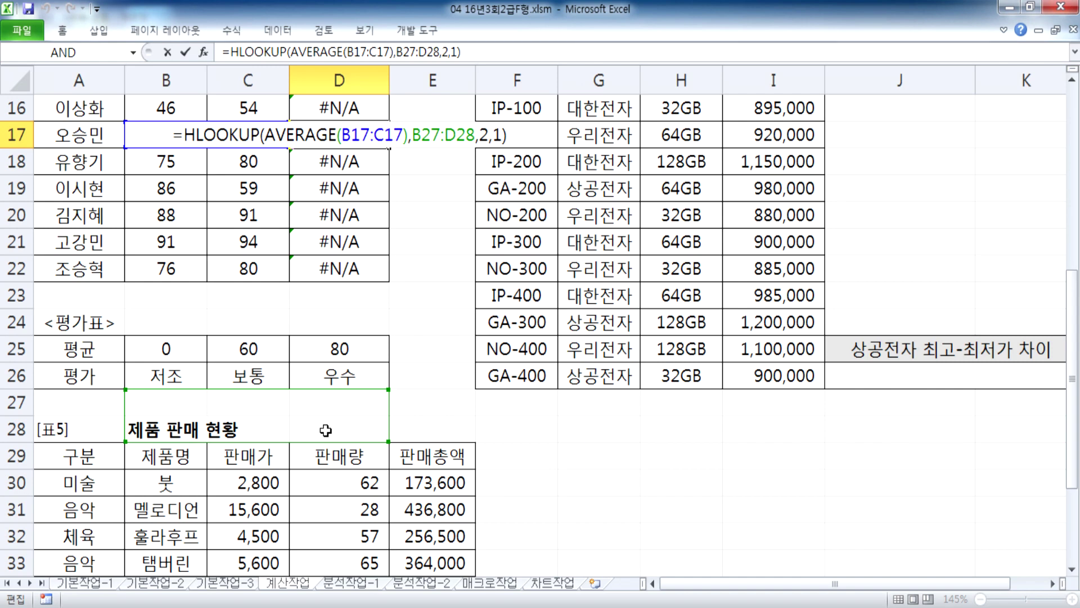
{"action": "left_click_drag", "start_coordinate": [161, 355], "coordinate": [331, 385]}
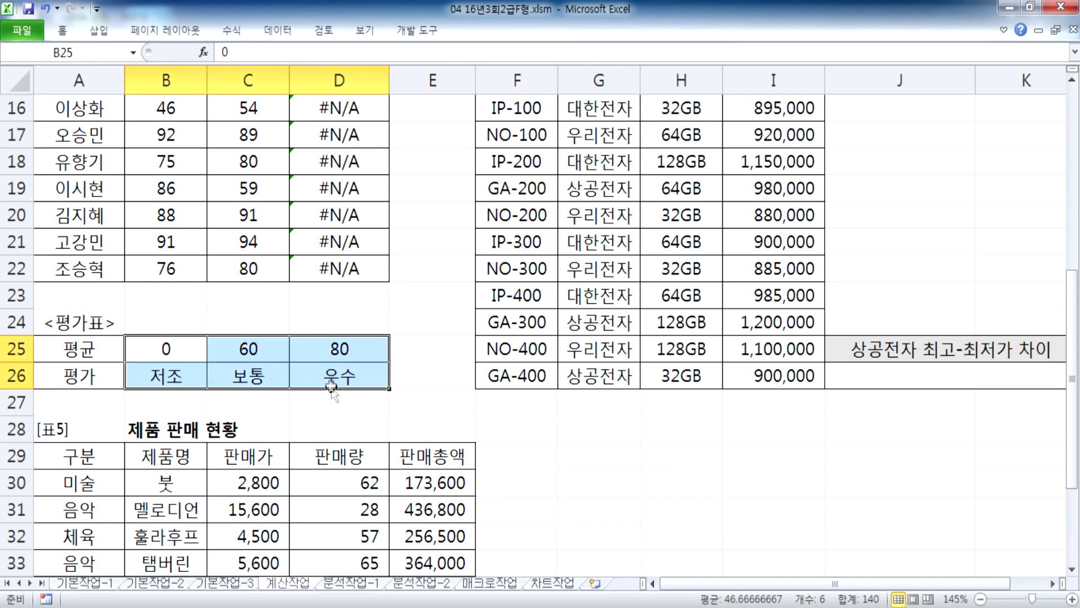
{"action": "scroll", "coordinate": [332, 391], "scroll_direction": "up", "scroll_amount": 2}
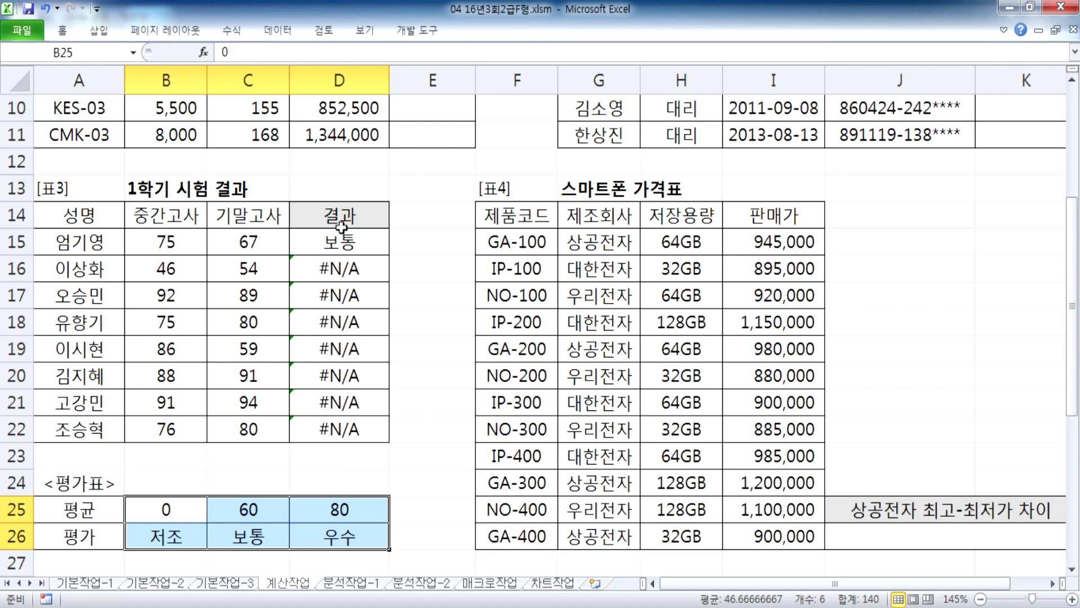
- Make the HLOOKUP table range in D15 absolute as $B$25:$D$26 and refill the formula down to D22
{"action": "double_click", "coordinate": [337, 242]}
{"action": "left_click_drag", "start_coordinate": [419, 241], "coordinate": [455, 242]}
{"action": "key", "text": "F4"}
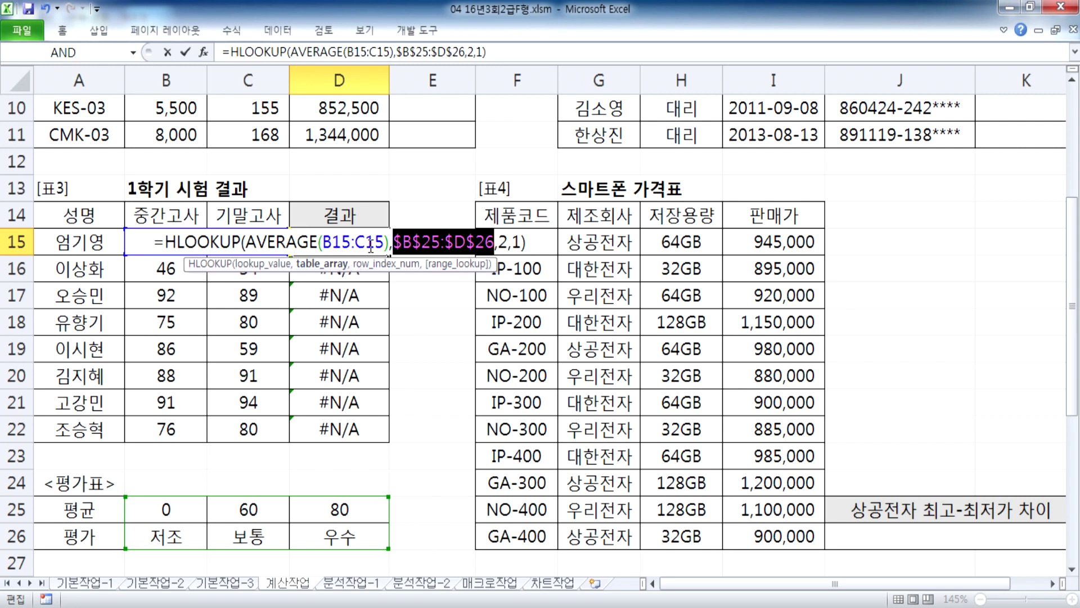
{"action": "key", "text": "Return"}
{"action": "key", "text": "Up"}
{"action": "left_click_drag", "start_coordinate": [391, 256], "coordinate": [392, 441]}
- Verify the references in the copied HLOOKUP formulas in D20, D18 and D22
{"action": "left_click", "coordinate": [361, 376]}
{"action": "double_click", "coordinate": [361, 376]}
{"action": "scroll", "coordinate": [360, 376], "scroll_direction": "down", "scroll_amount": 1}
{"action": "key", "text": "Escape"}
{"action": "double_click", "coordinate": [353, 243]}
{"action": "key", "text": "Escape"}
{"action": "double_click", "coordinate": [353, 346]}
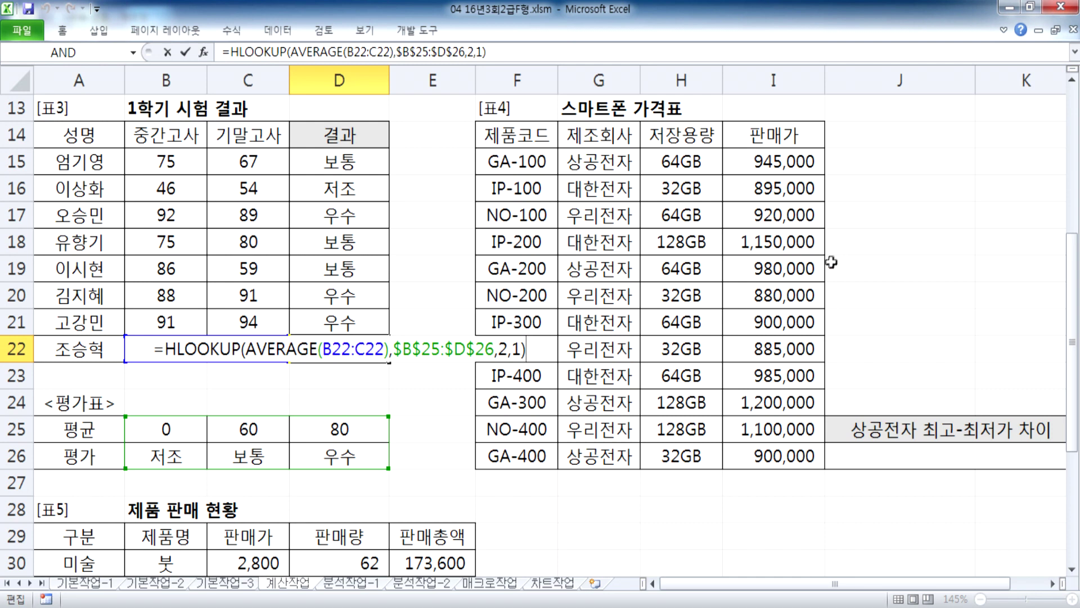
- Look over 표4's empty answer cell J26 and 표5's empty total cell E39
{"action": "left_click", "coordinate": [838, 449]}
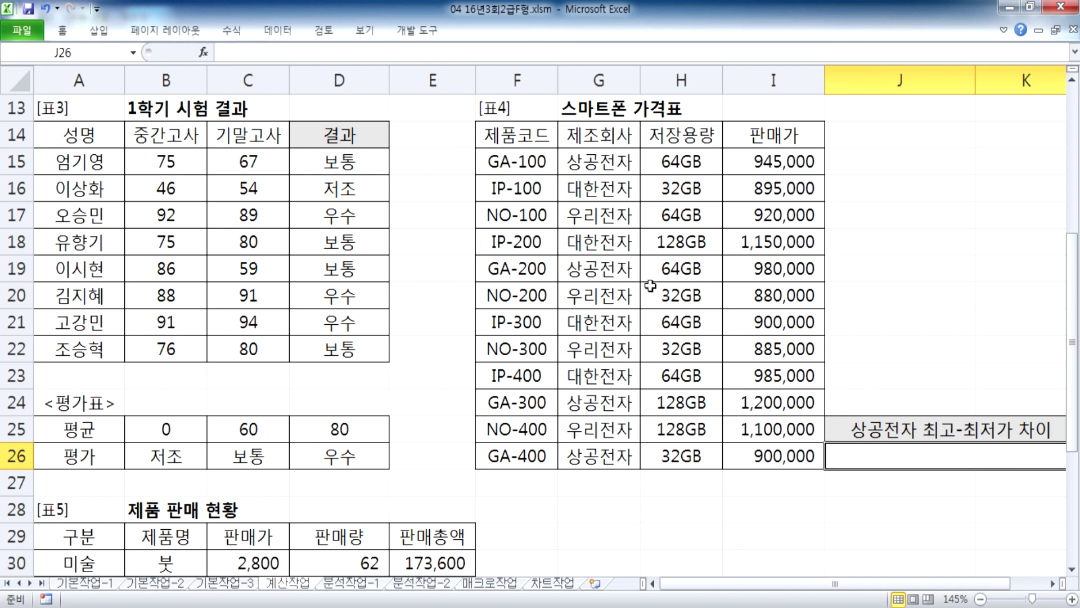
{"action": "scroll", "coordinate": [532, 397], "scroll_direction": "up", "scroll_amount": 1}
{"action": "scroll", "coordinate": [523, 406], "scroll_direction": "down", "scroll_amount": 6}
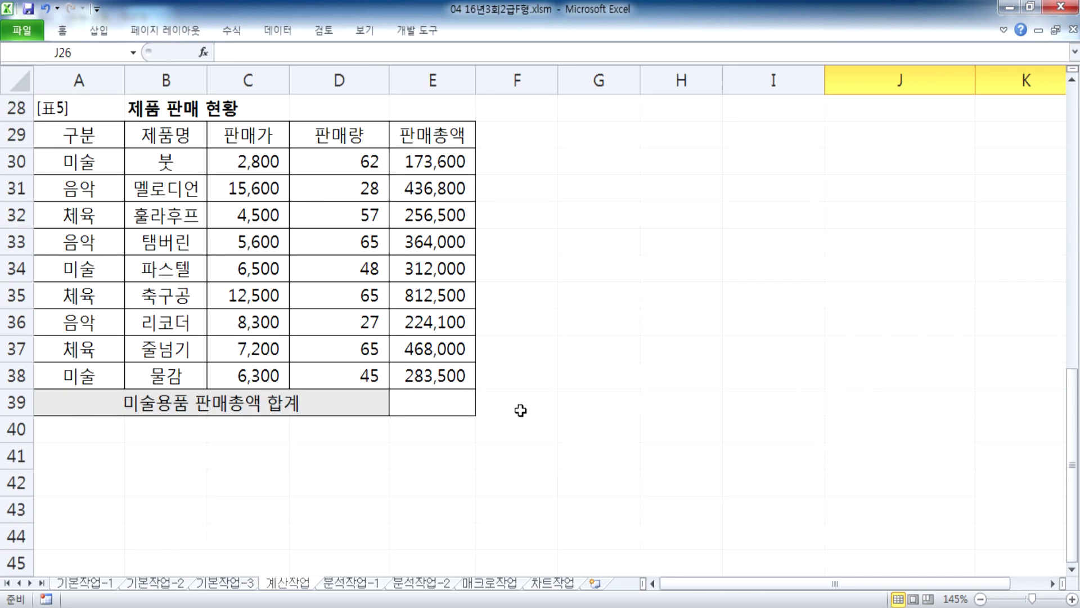
{"action": "left_click", "coordinate": [433, 407]}
{"action": "scroll", "coordinate": [433, 408], "scroll_direction": "up", "scroll_amount": 6}
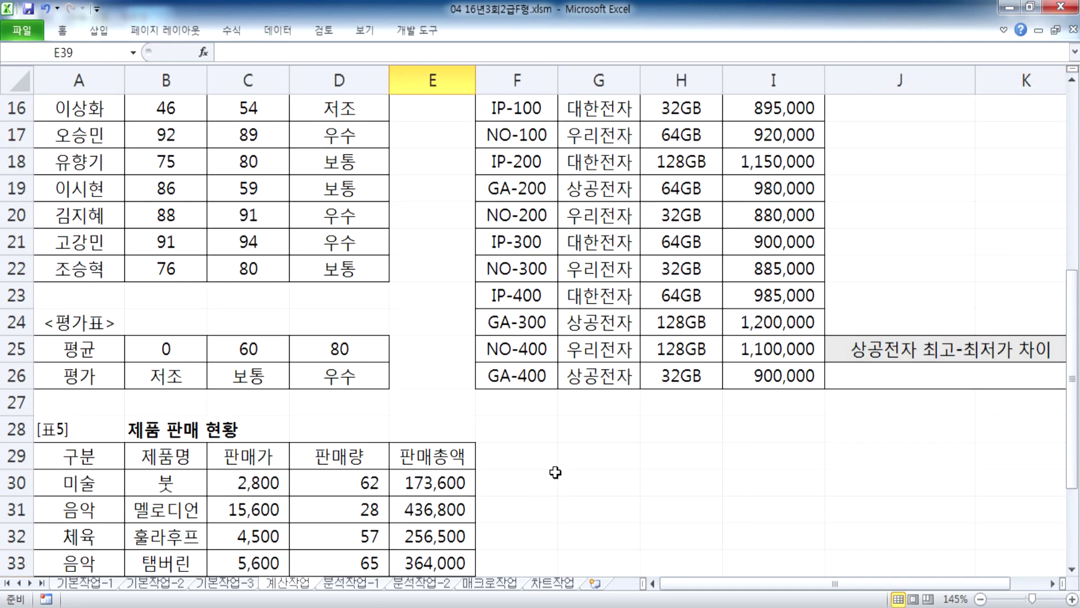
- Examine 표2's first 년차(나이) cell K3, the 기준일 date in K1 and the 입사일 date in I4
{"action": "left_click_drag", "start_coordinate": [731, 585], "coordinate": [765, 588]}
{"action": "scroll", "coordinate": [982, 462], "scroll_direction": "up", "scroll_amount": 3}
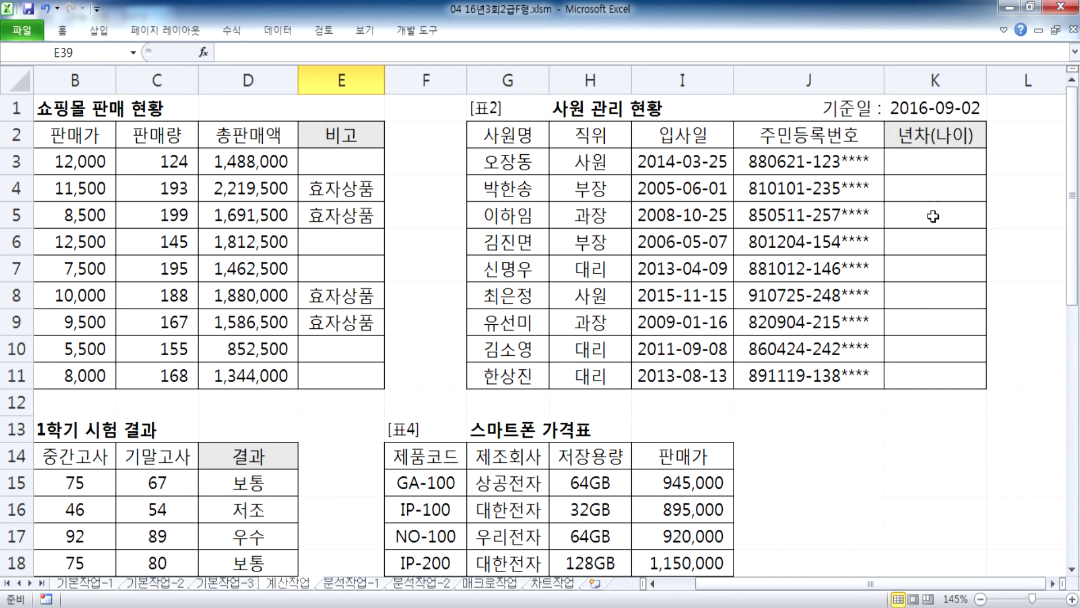
{"action": "left_click", "coordinate": [934, 161]}
{"action": "left_click", "coordinate": [1051, 584]}
{"action": "left_click", "coordinate": [1051, 584]}
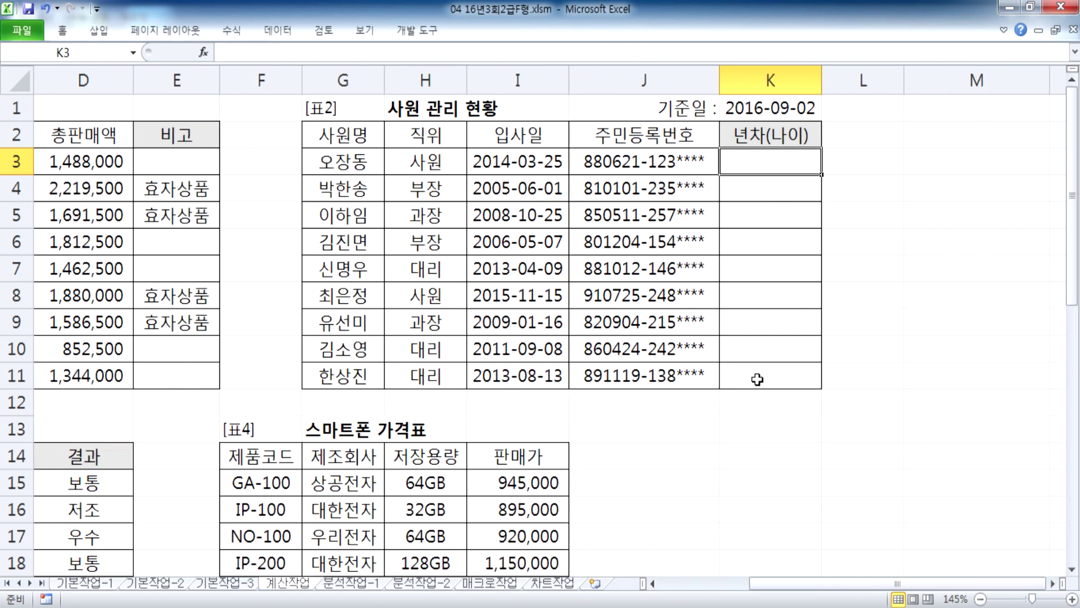
{"action": "left_click", "coordinate": [761, 110]}
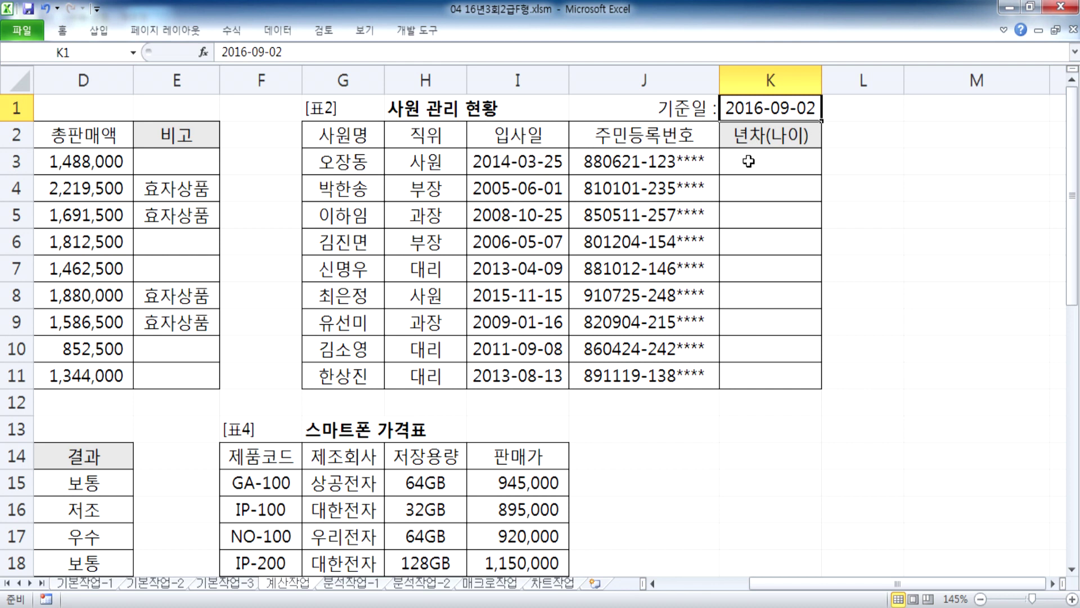
{"action": "left_click", "coordinate": [496, 189]}
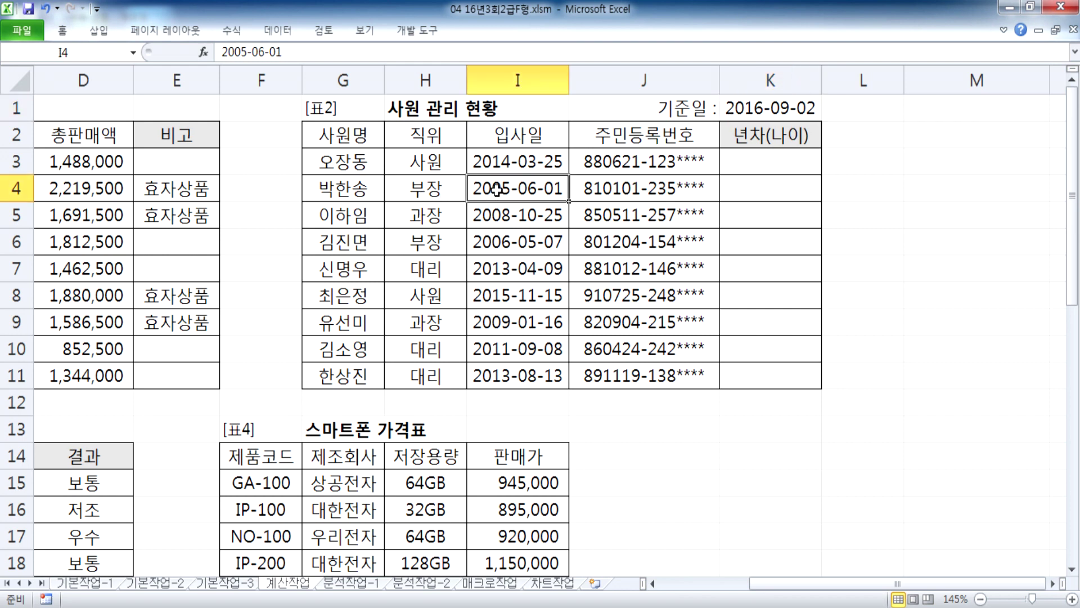
- Enter =YEAR(K1)-YEAR(I3) in 표2's first 년차(나이) cell K3 to calculate the years since the 입사일
{"action": "left_click", "coordinate": [765, 109]}
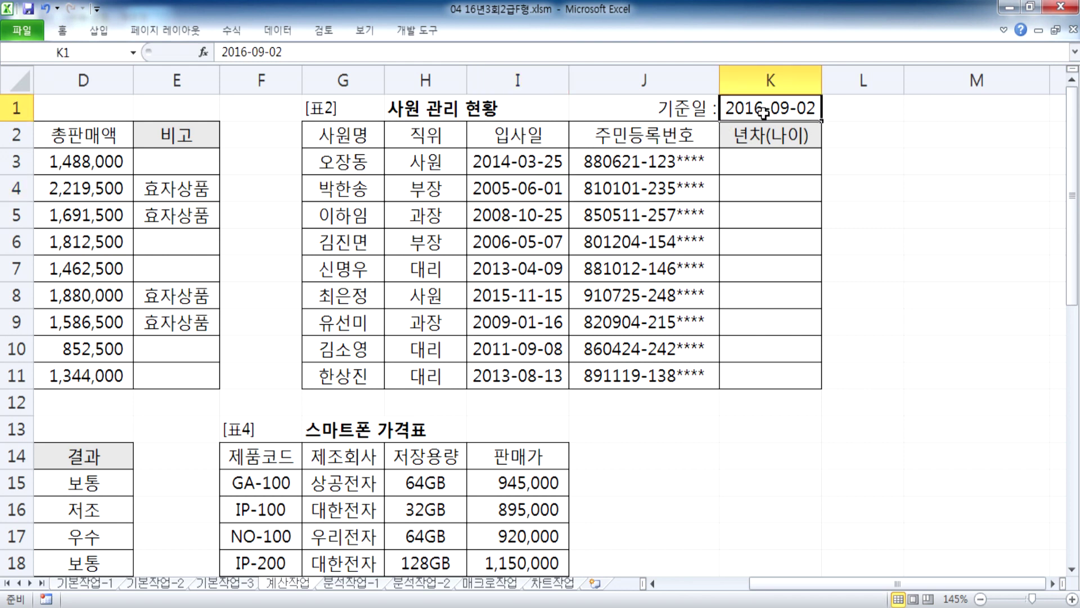
{"action": "left_click", "coordinate": [749, 165]}
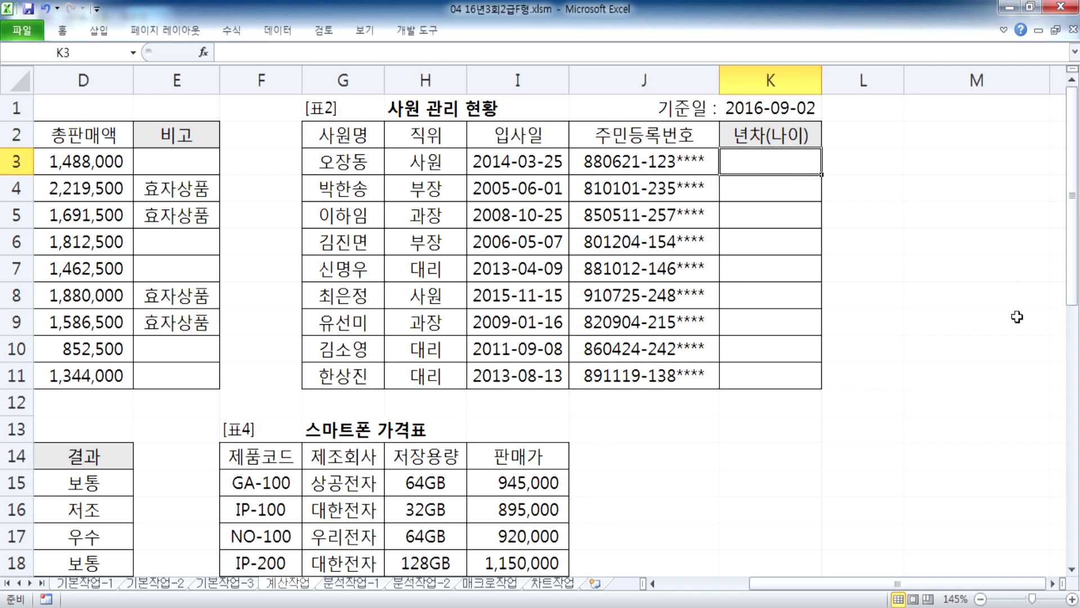
{"action": "left_click", "coordinate": [1053, 584]}
{"action": "left_click", "coordinate": [1053, 584]}
{"action": "left_click", "coordinate": [1053, 584]}
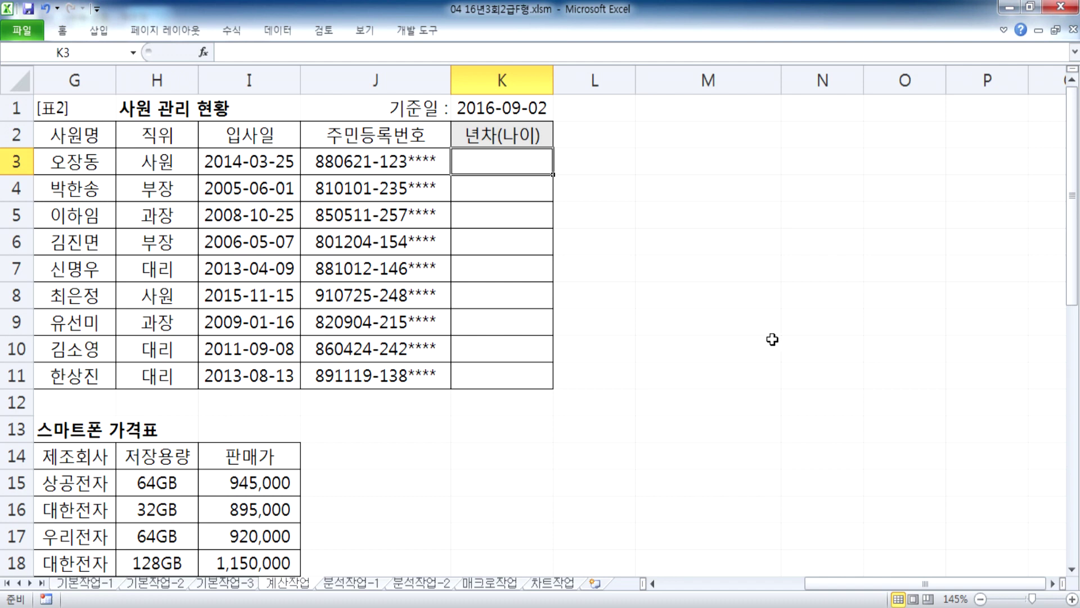
{"action": "type", "text": "=YE"}
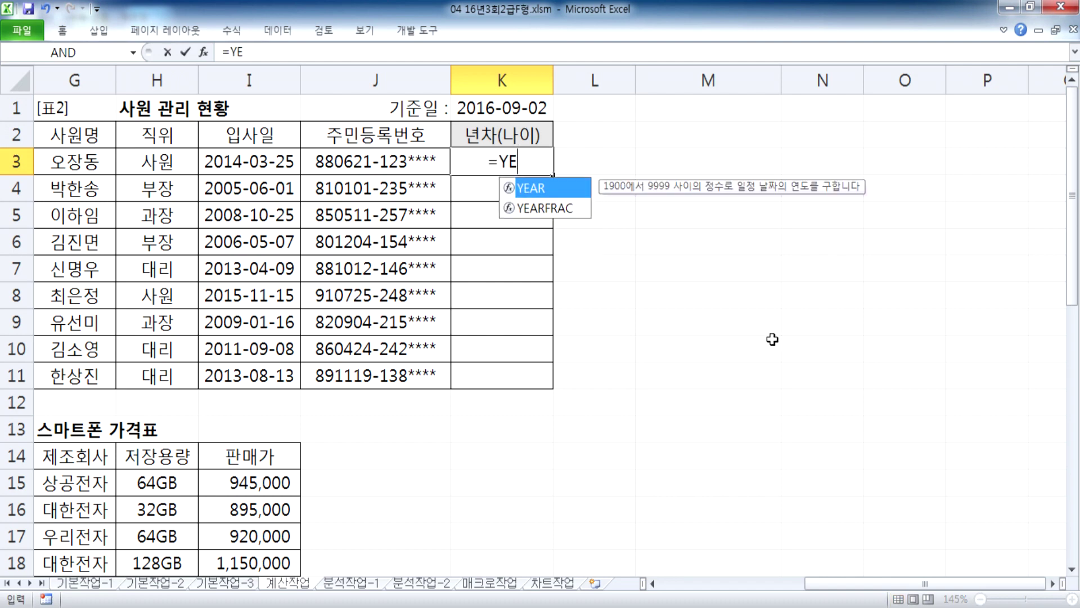
{"action": "key", "text": "Tab"}
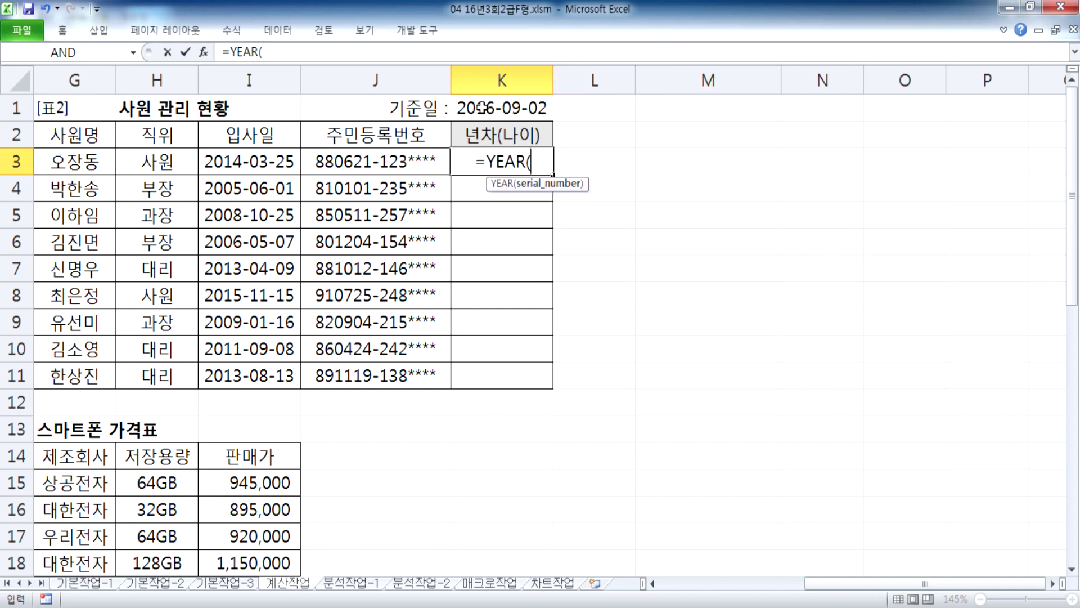
{"action": "left_click", "coordinate": [481, 108]}
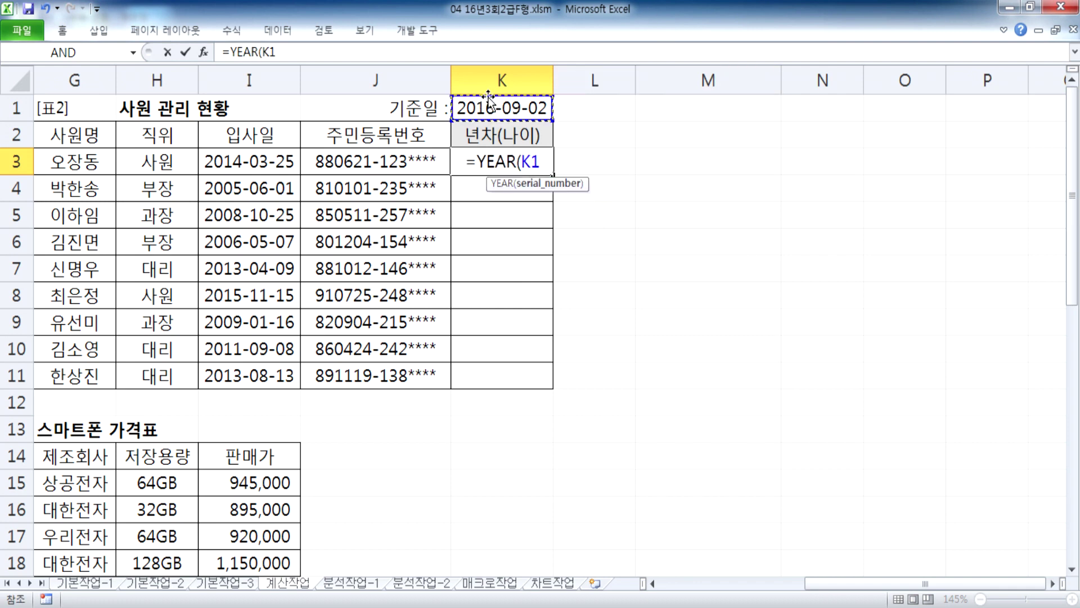
{"action": "type", "text": ")"}
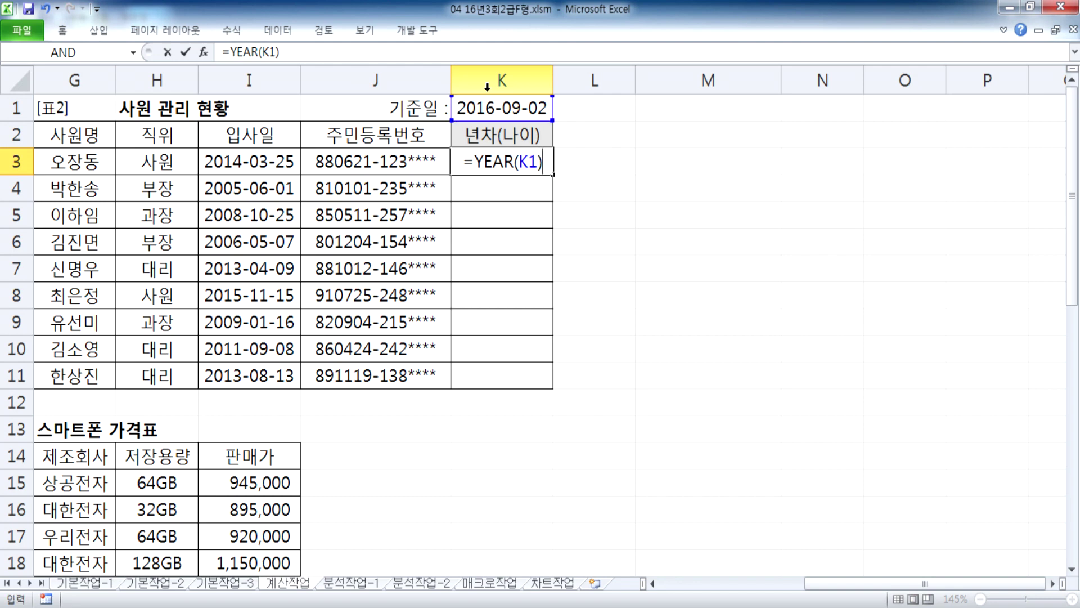
{"action": "type", "text": "-YEAR"}
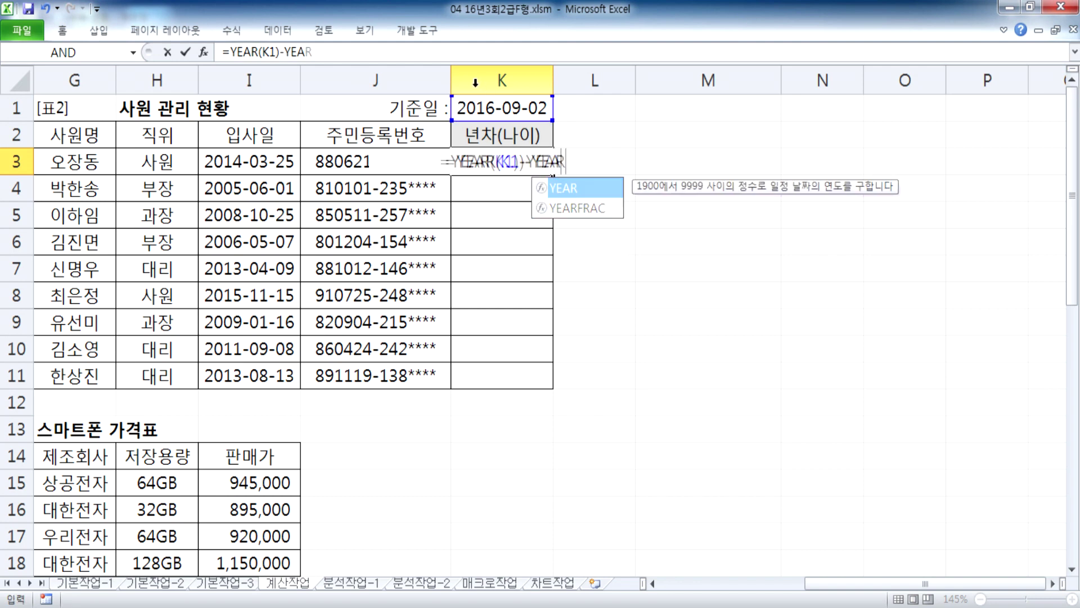
{"action": "key", "text": "Tab"}
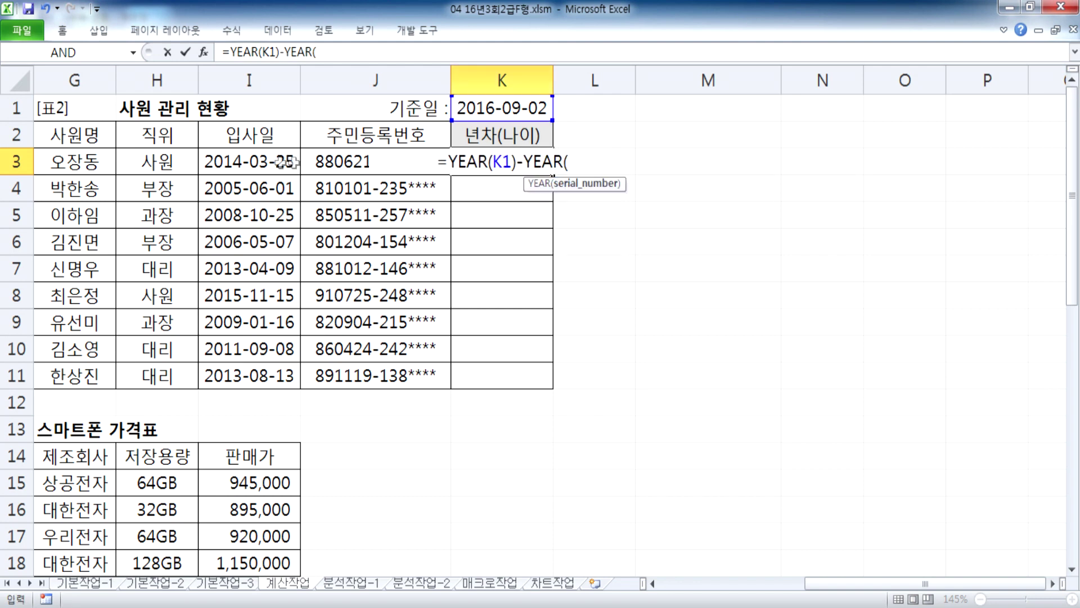
{"action": "left_click", "coordinate": [238, 161]}
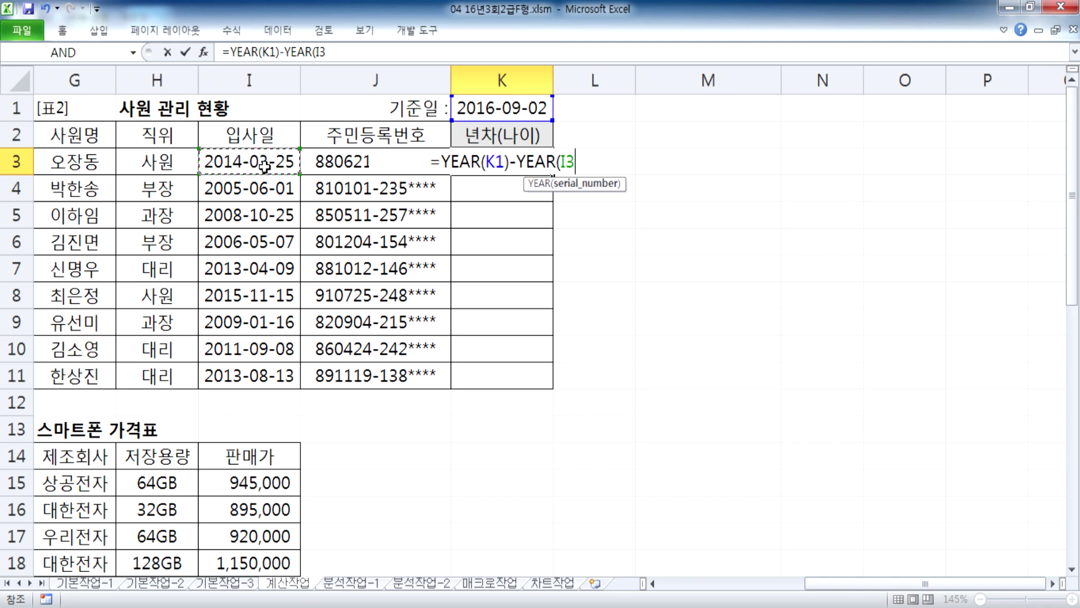
{"action": "key", "text": "Return"}
- Review K3's formula and fill it down to K7
{"action": "left_click", "coordinate": [495, 369]}
{"action": "left_click", "coordinate": [509, 163]}
{"action": "key", "text": "F2"}
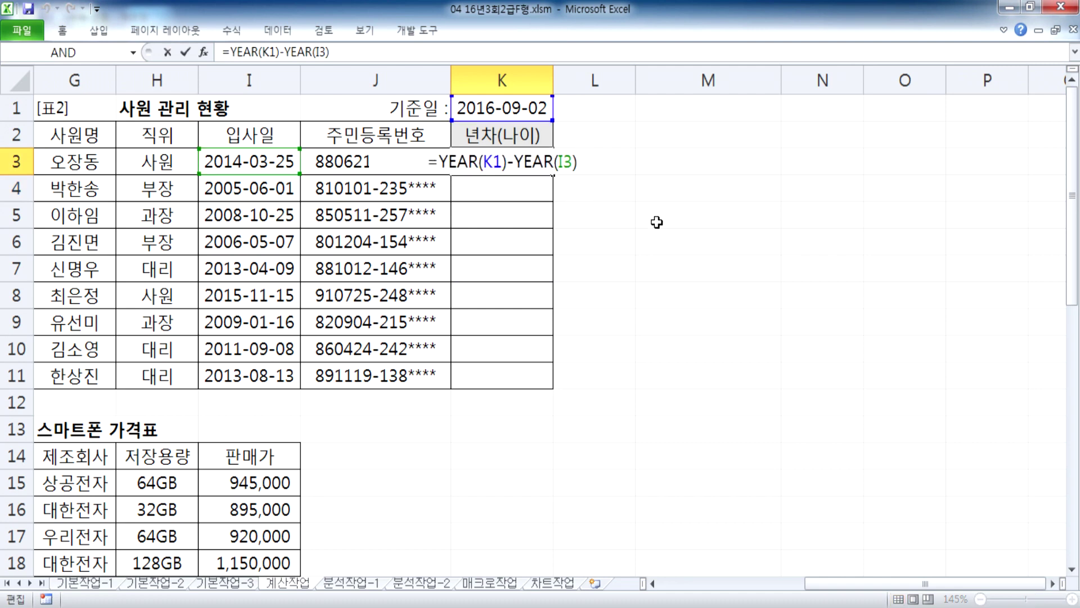
{"action": "key", "text": "Escape"}
{"action": "left_click_drag", "start_coordinate": [553, 177], "coordinate": [554, 280]}
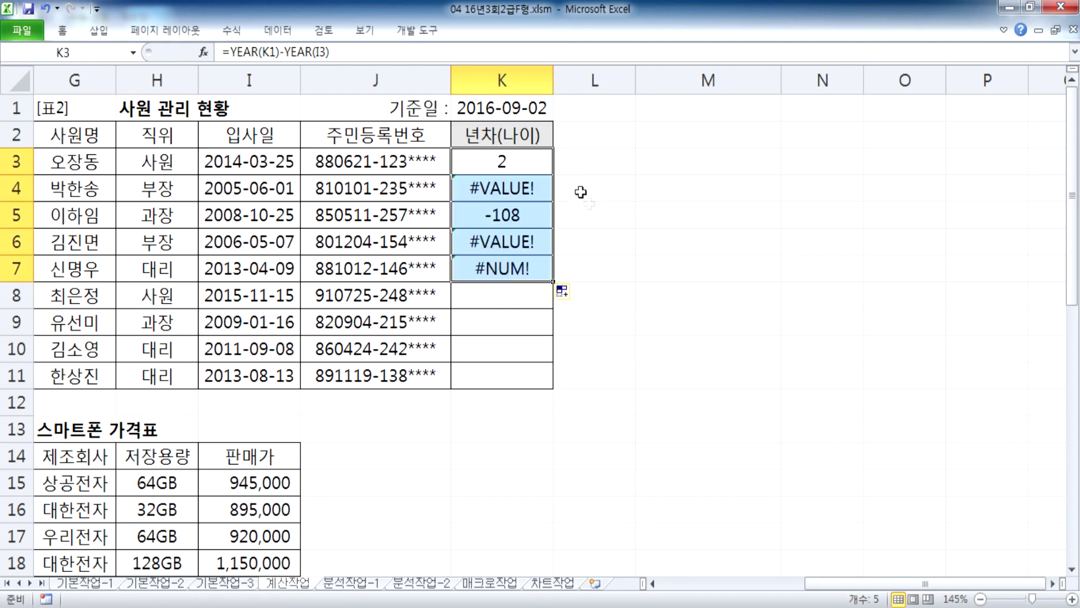
- Compare the cell references in the formulas of K3 and K4 to see how the 기준일 reference shifts
{"action": "left_click", "coordinate": [519, 183]}
{"action": "left_click", "coordinate": [500, 162]}
{"action": "key", "text": "F2"}
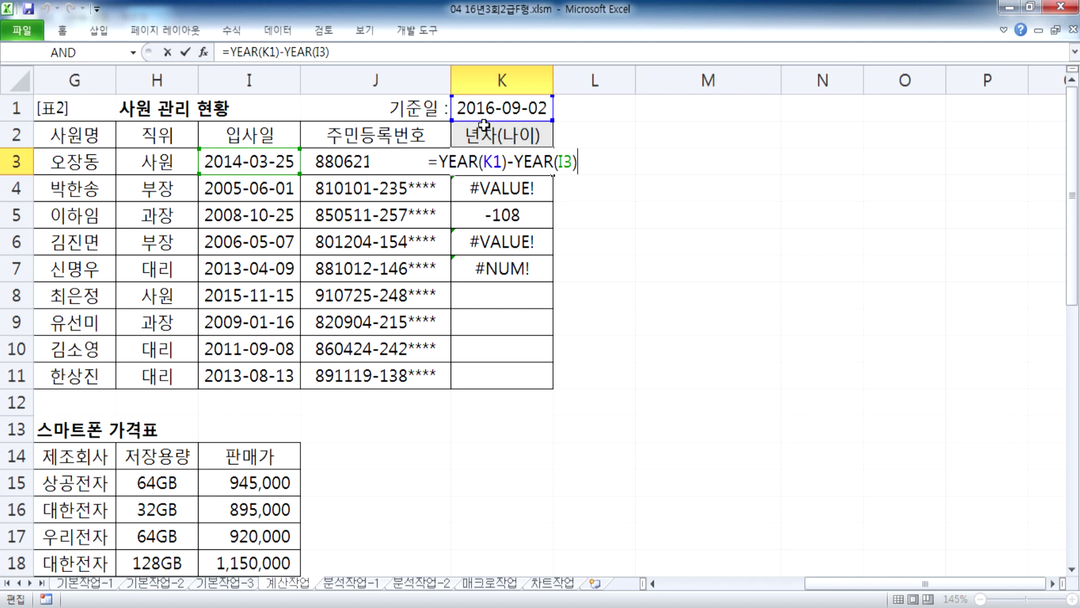
{"action": "key", "text": "ctrl+Return"}
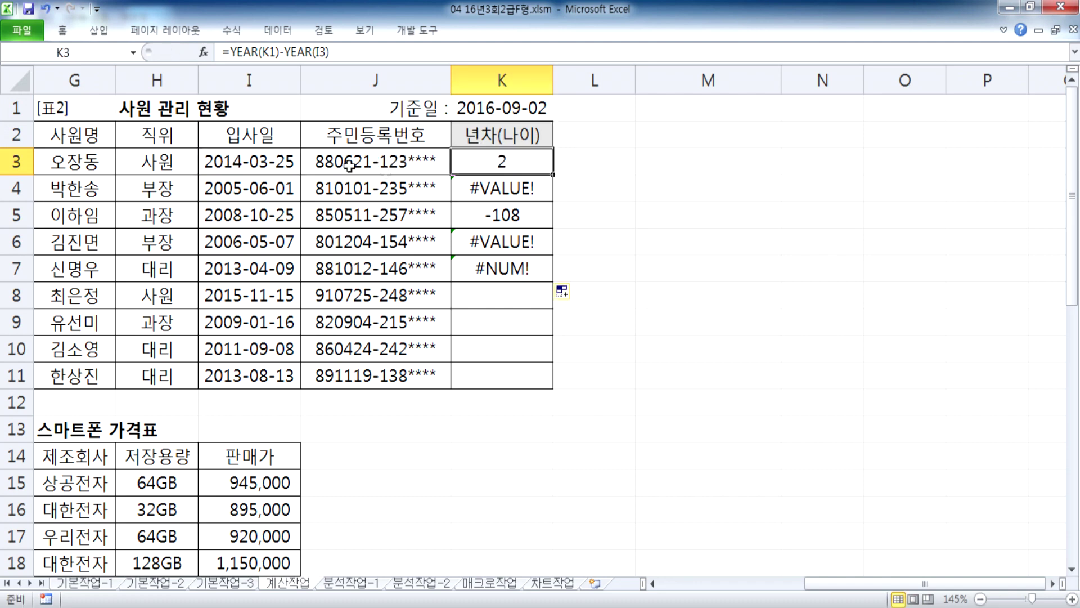
{"action": "double_click", "coordinate": [473, 191]}
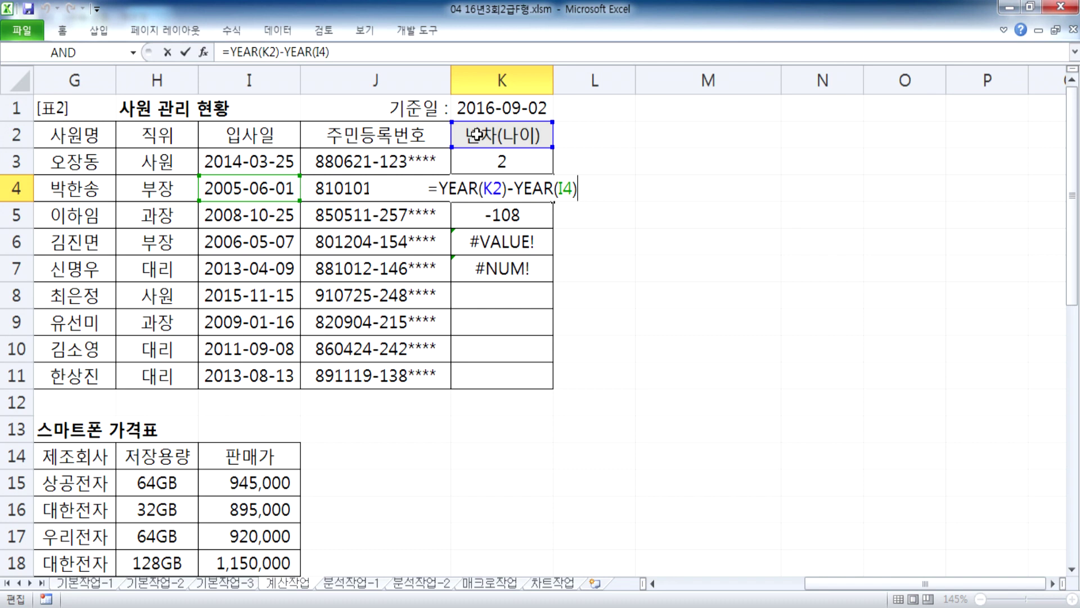
{"action": "key", "text": "ctrl+Return"}
- Make the 기준일 reference in K3's formula absolute as $K$1 and refill the formula down to K11
{"action": "double_click", "coordinate": [466, 167]}
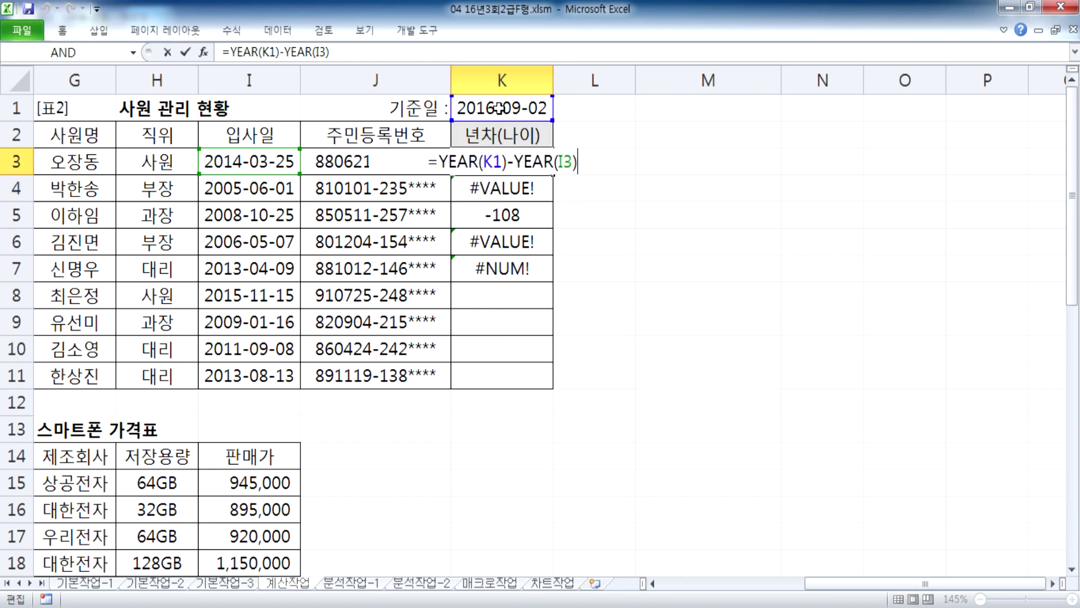
{"action": "left_click", "coordinate": [493, 162]}
{"action": "key", "text": "F4"}
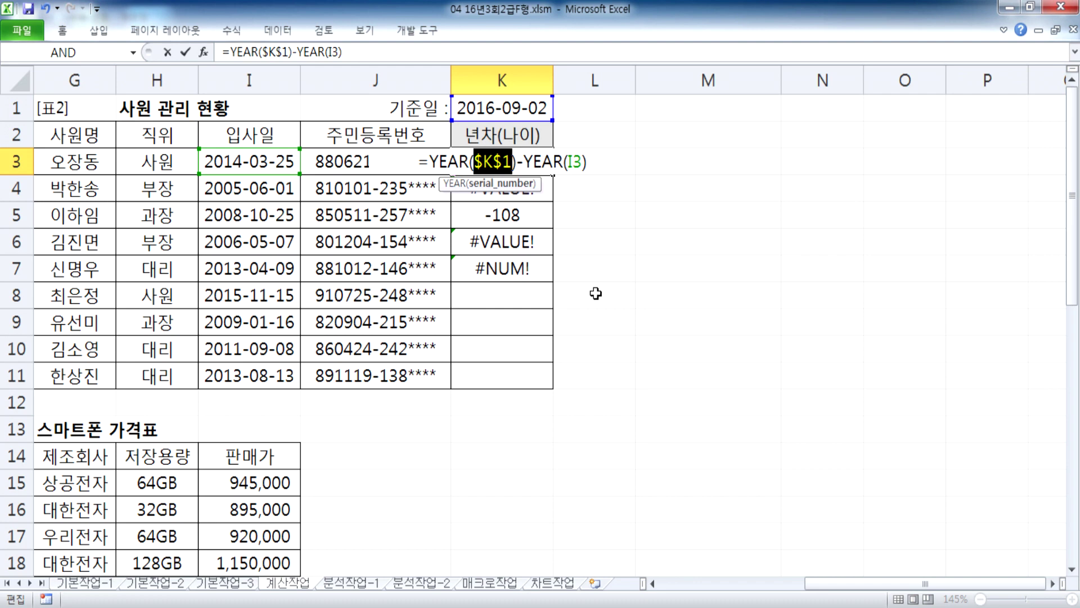
{"action": "key", "text": "Return"}
{"action": "left_click", "coordinate": [530, 168]}
{"action": "double_click", "coordinate": [550, 175]}
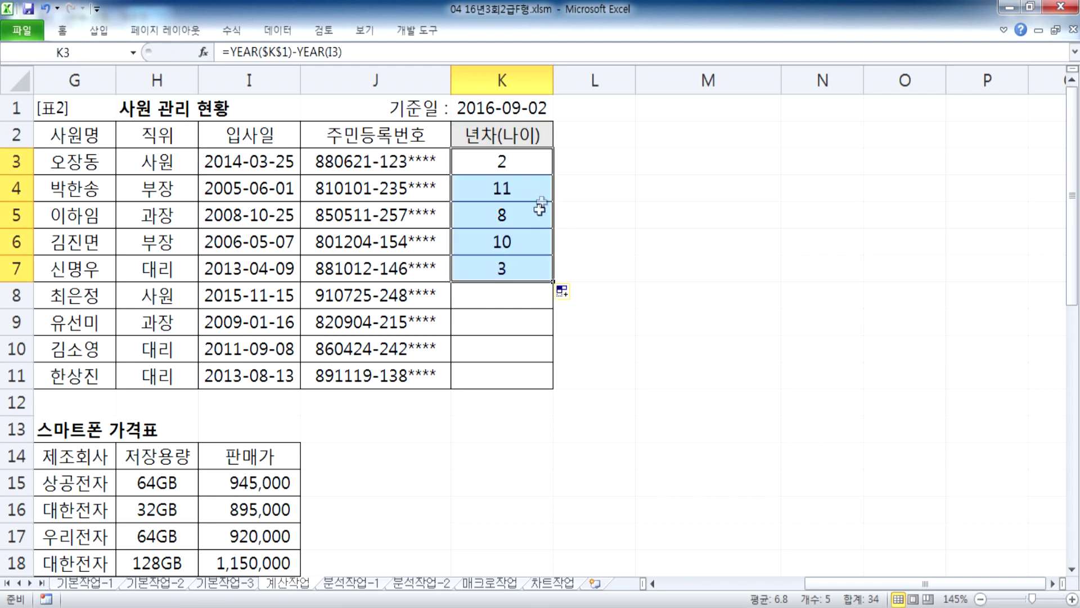
{"action": "left_click", "coordinate": [548, 276]}
{"action": "left_click_drag", "start_coordinate": [548, 277], "coordinate": [556, 381]}
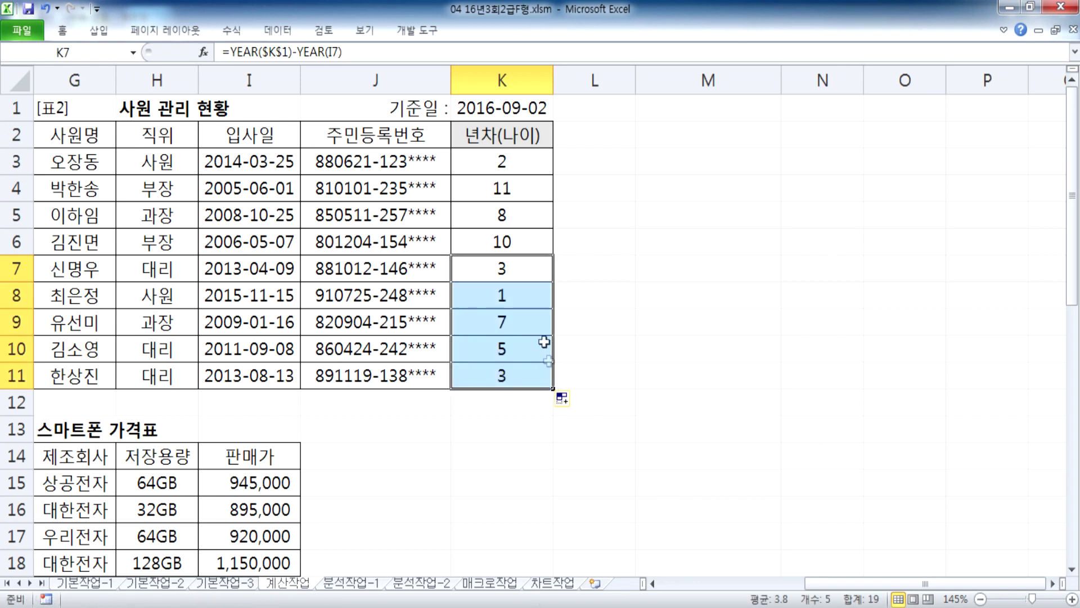
- Extend K3's formula by joining an opening parenthesis as text with &"("&
{"action": "left_click", "coordinate": [505, 170]}
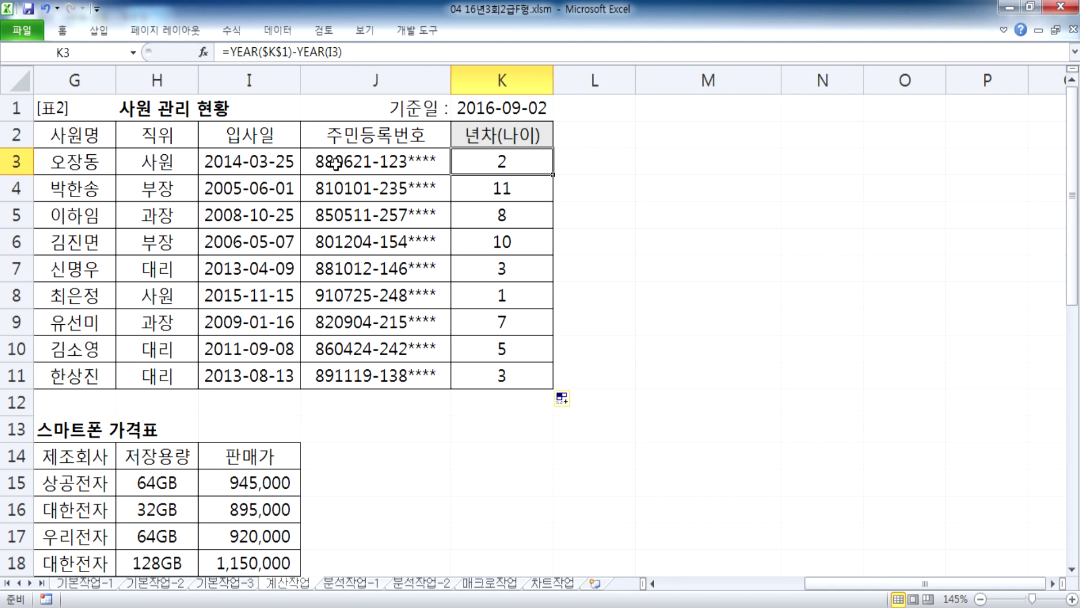
{"action": "double_click", "coordinate": [501, 160]}
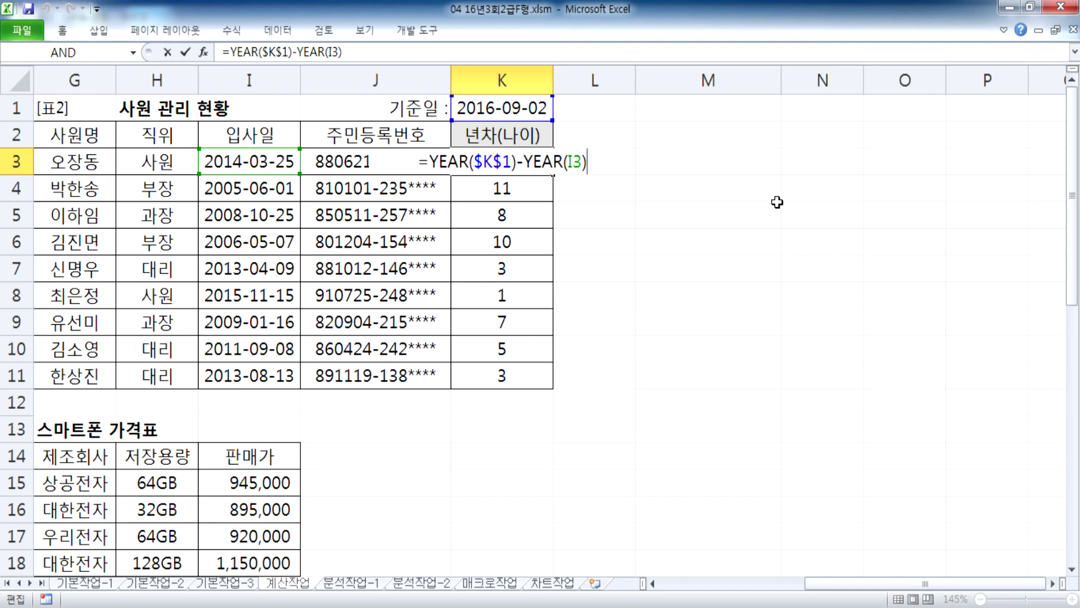
{"action": "type", "text": "&\""}
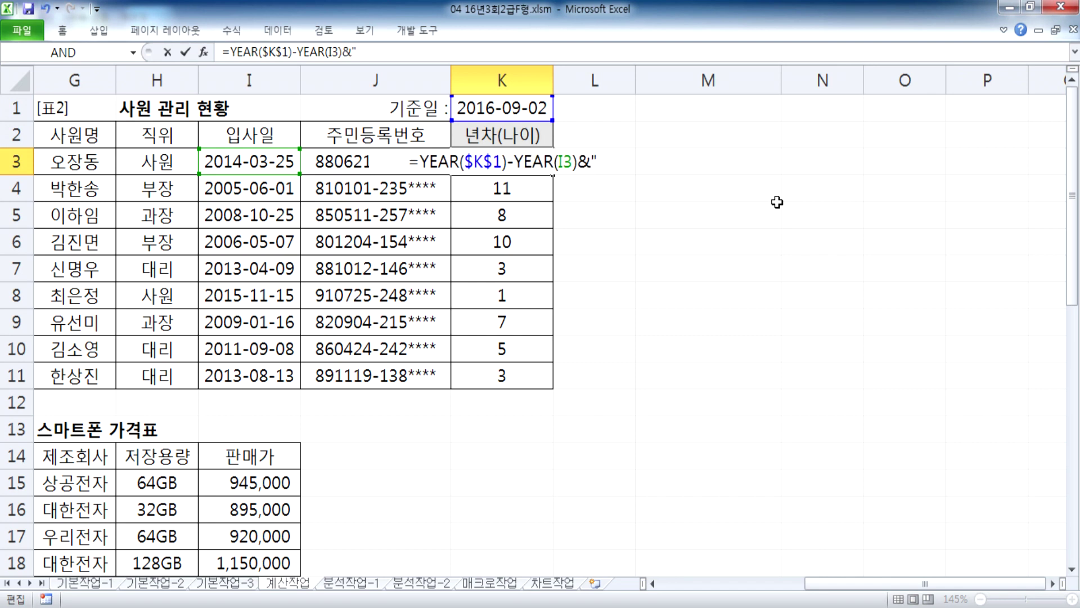
{"action": "type", "text": "(\""}
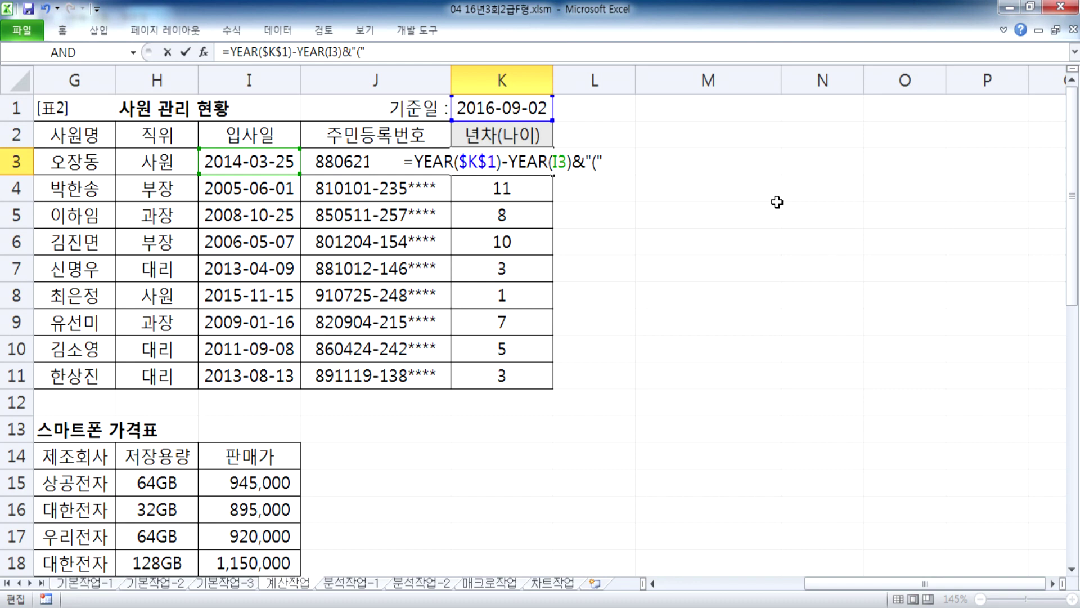
{"action": "type", "text": "&"}
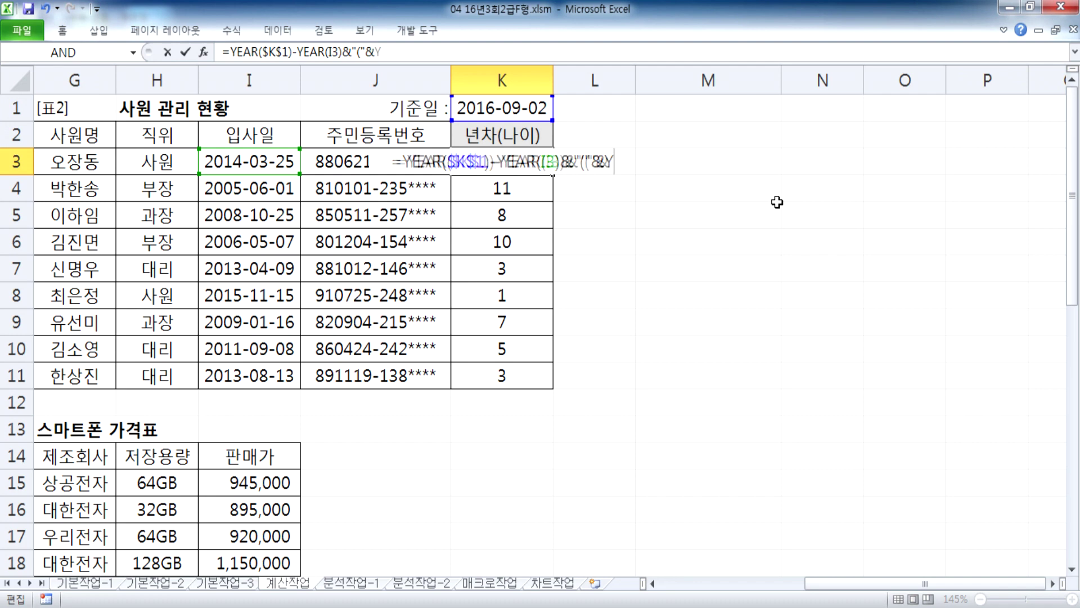
- Complete the joined part of K3's formula with the age calculation YEAR(K1)-(1900+LEFT(J3,2))
{"action": "type", "text": "YEAR("}
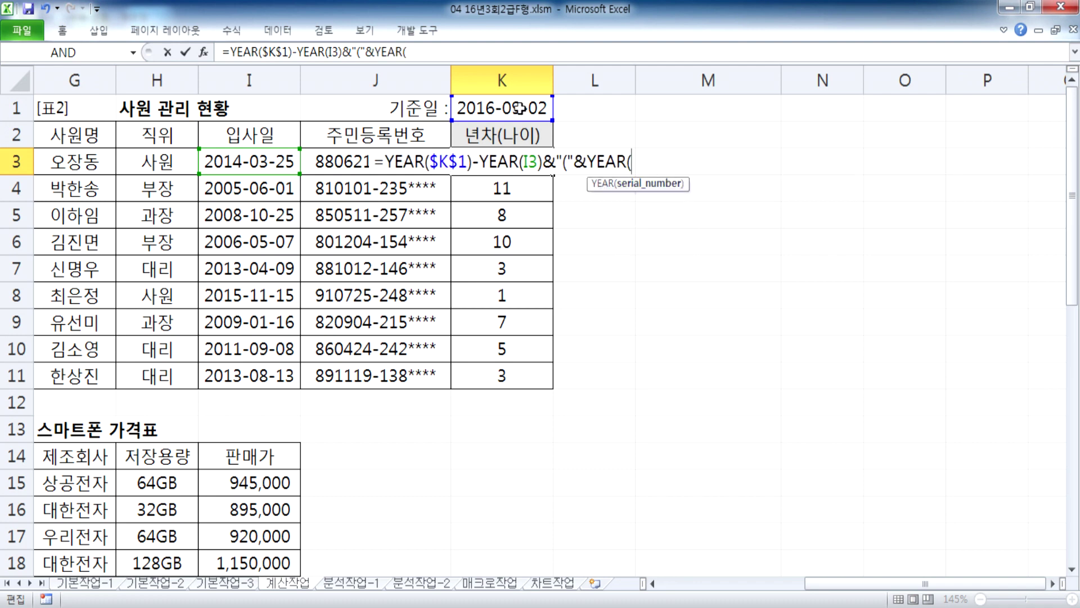
{"action": "left_click", "coordinate": [520, 109]}
{"action": "type", "text": ")-"}
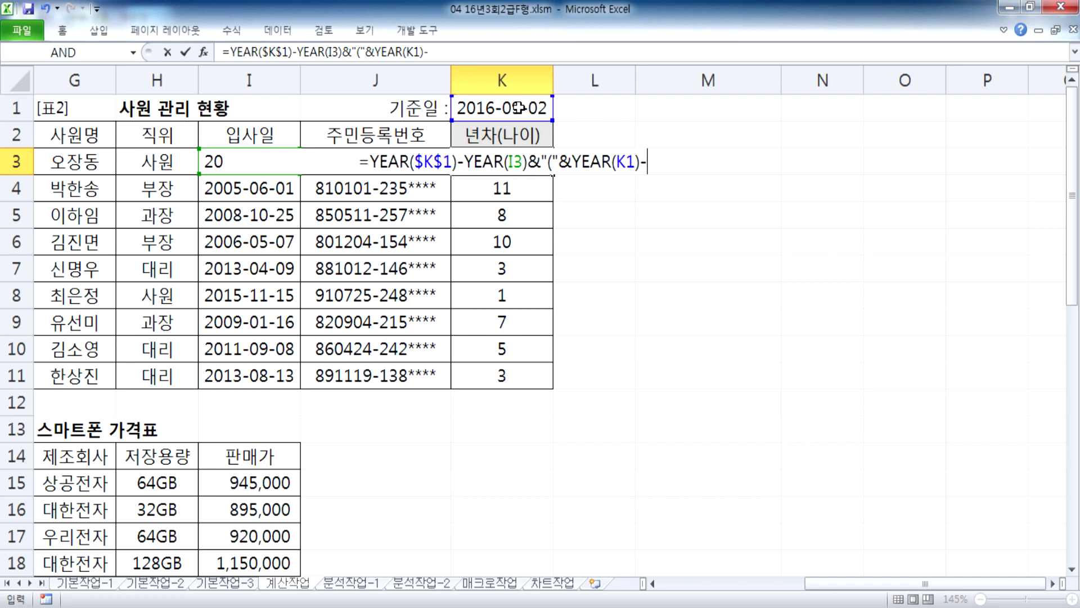
{"action": "type", "text": "(1900+"}
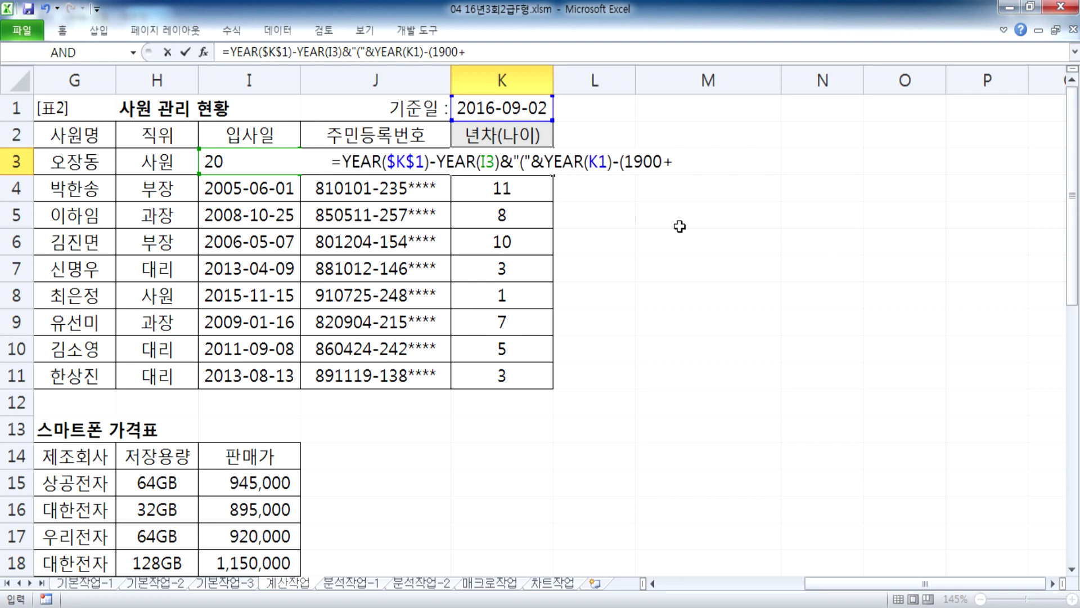
{"action": "type", "text": "LEFT("}
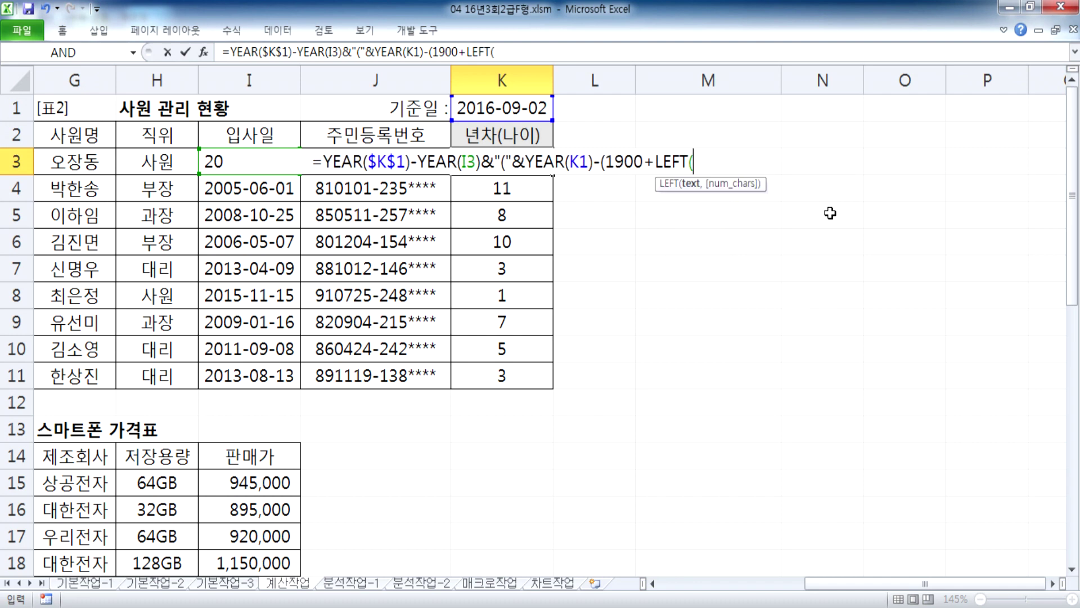
{"action": "type", "text": "J3,2)"}
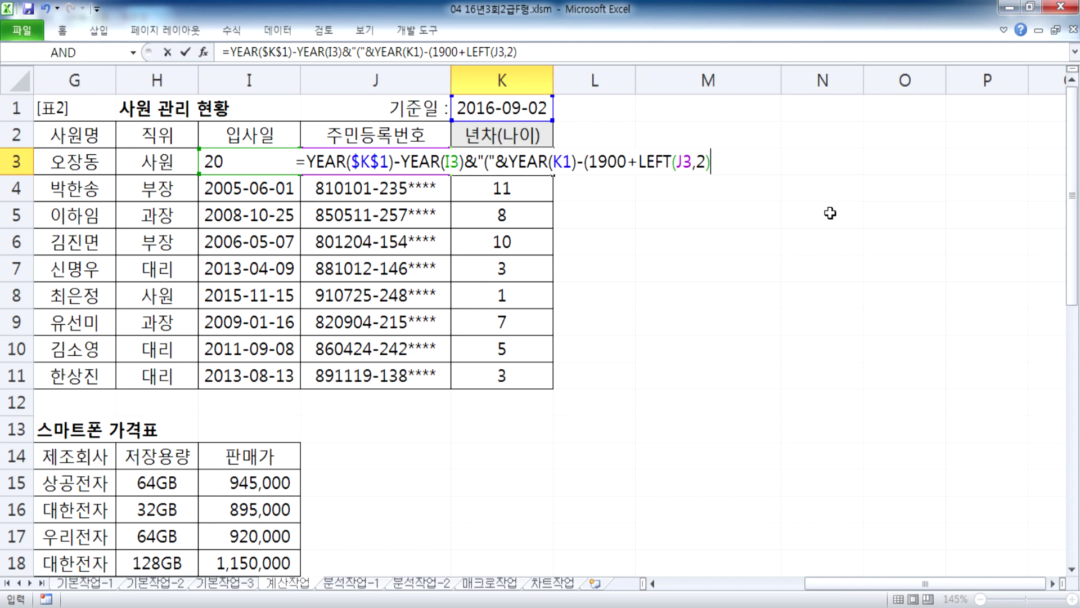
{"action": "type", "text": ")"}
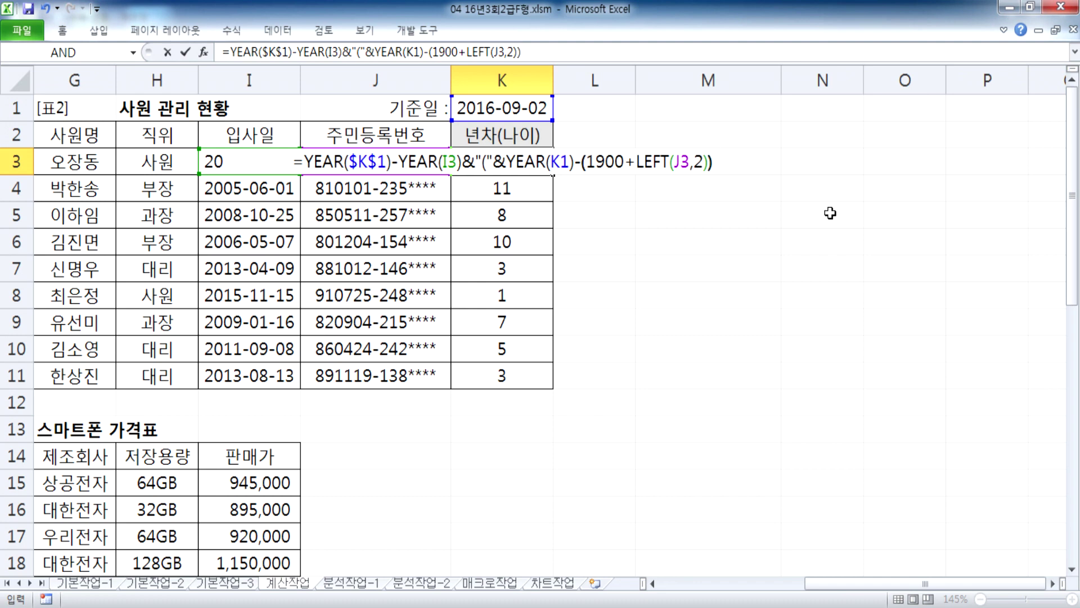
{"action": "key", "text": "Return"}
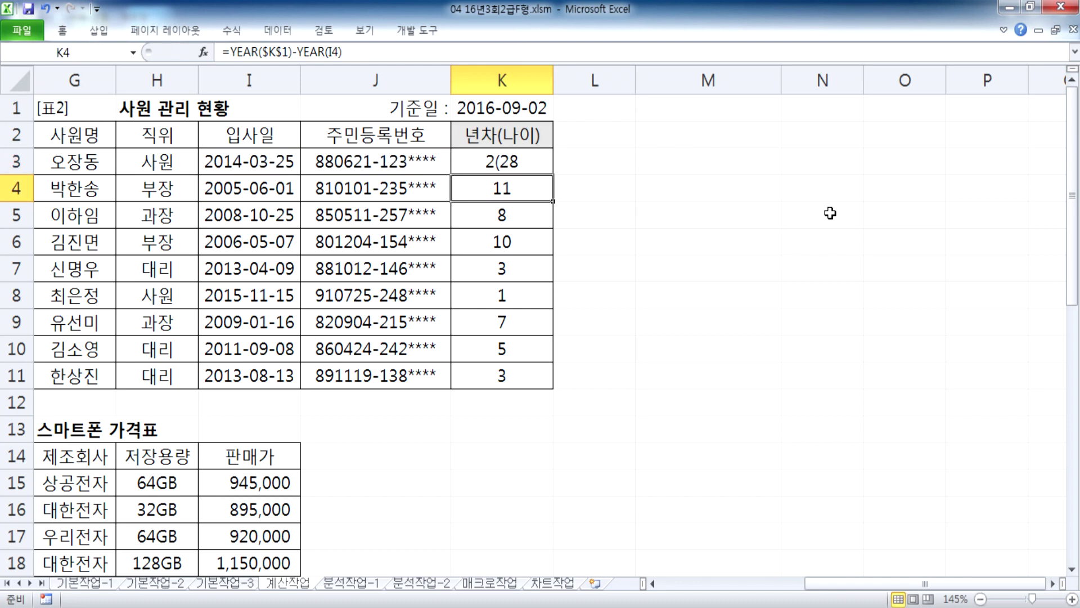
- Append &")" to the end of K3's formula to close the parenthesis around the age
{"action": "key", "text": "Up"}
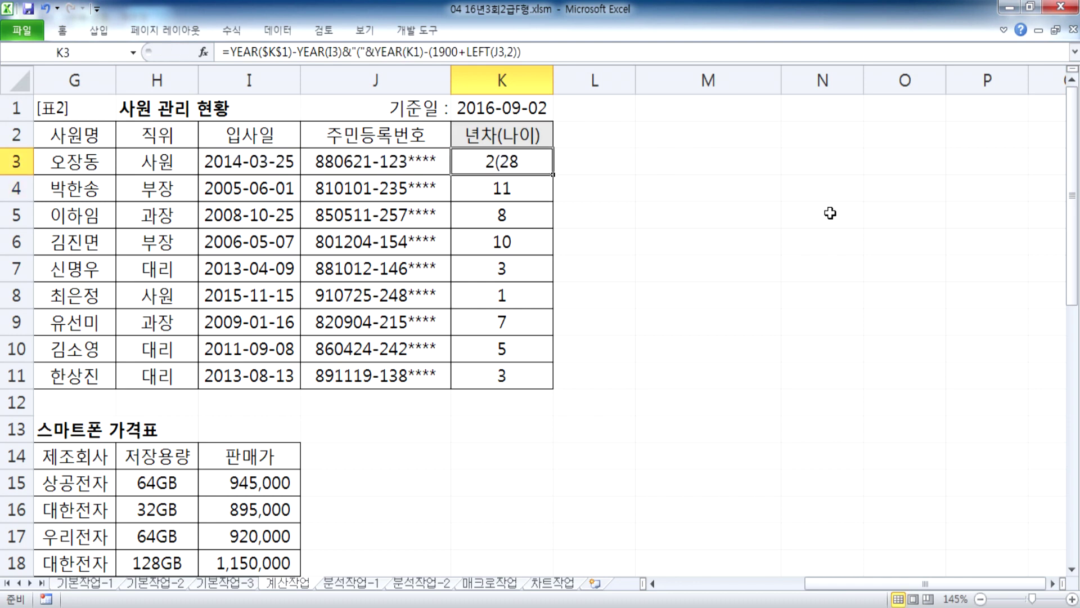
{"action": "key", "text": "F2"}
{"action": "type", "text": "&"}
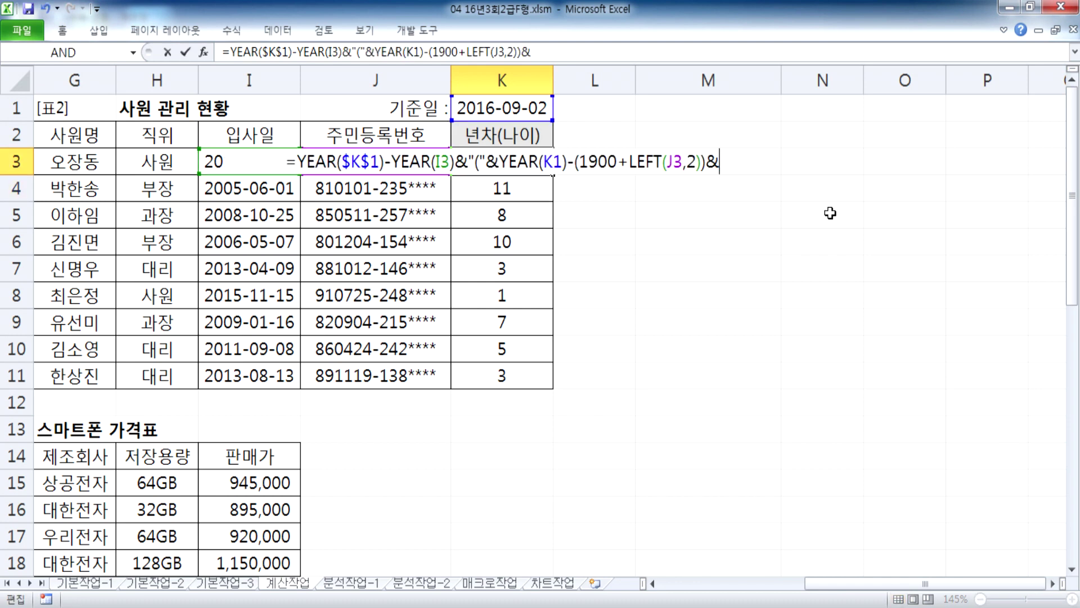
{"action": "type", "text": "\")\""}
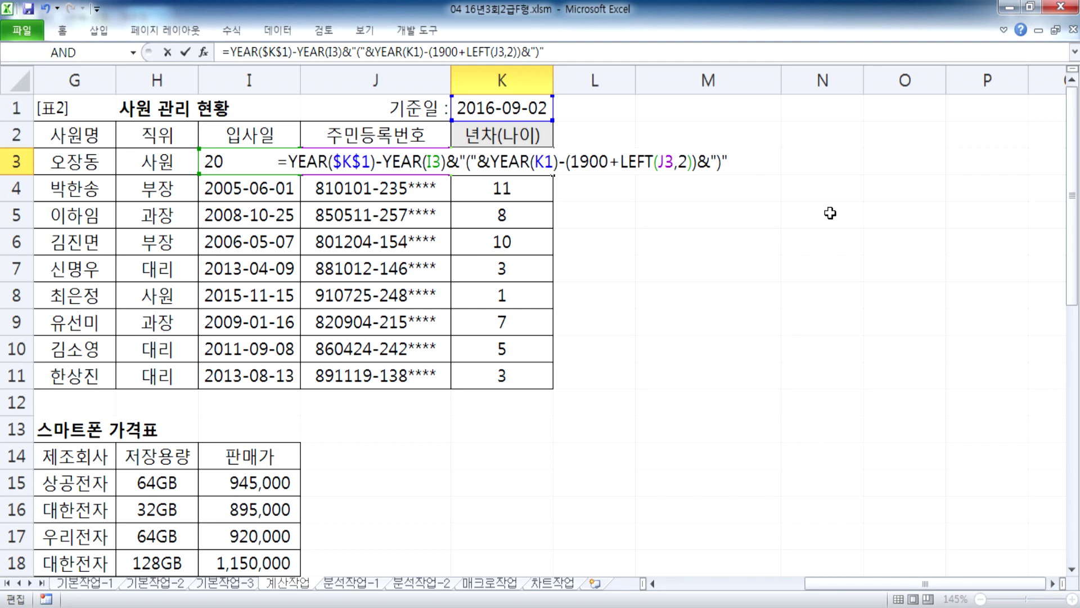
{"action": "key", "text": "Return"}
{"action": "key", "text": "Up"}
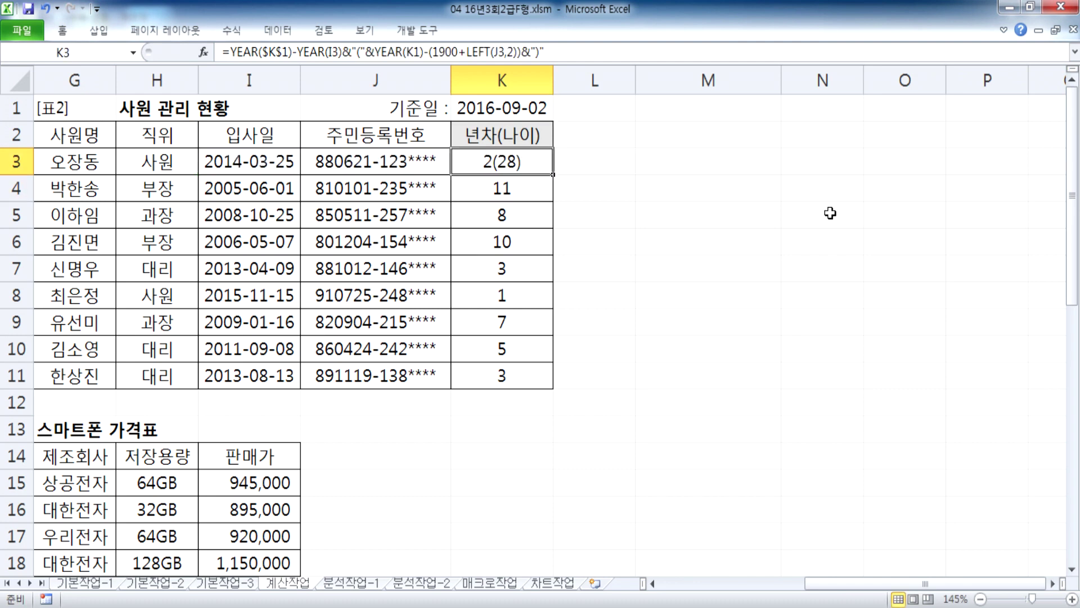
- Make the second K1 reference in K3's formula absolute as $K$1 and fill the formula down to K11
{"action": "double_click", "coordinate": [555, 175]}
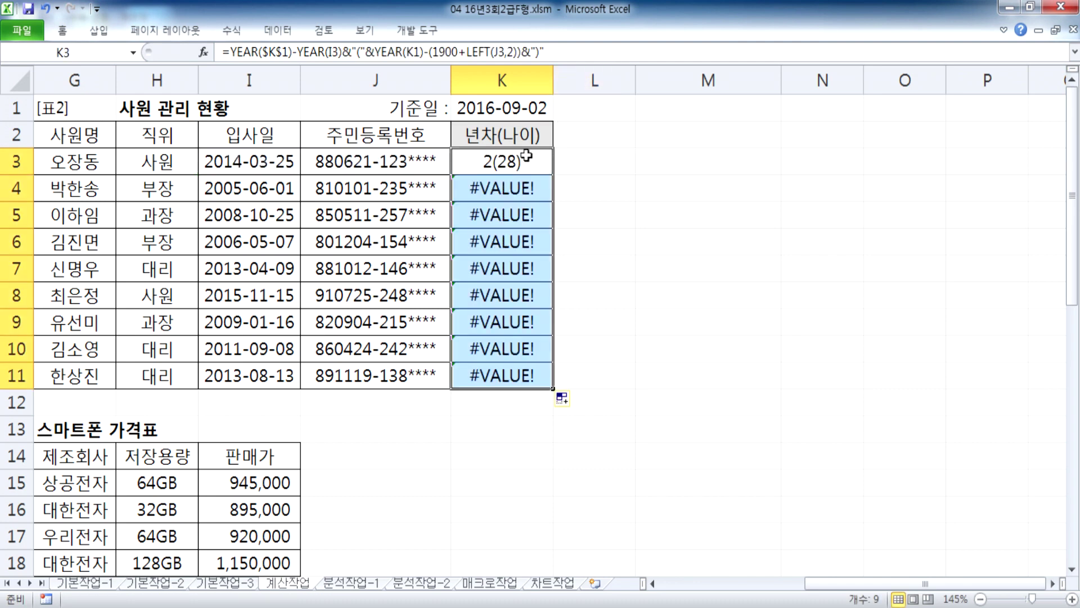
{"action": "left_click", "coordinate": [518, 162]}
{"action": "key", "text": "F2"}
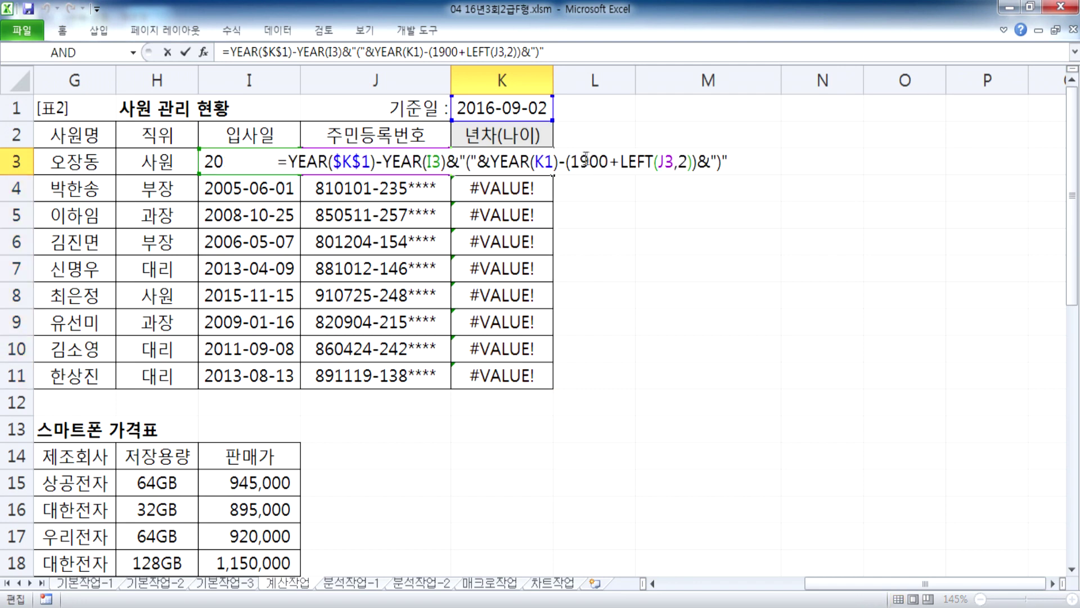
{"action": "left_click", "coordinate": [539, 163]}
{"action": "key", "text": "F4"}
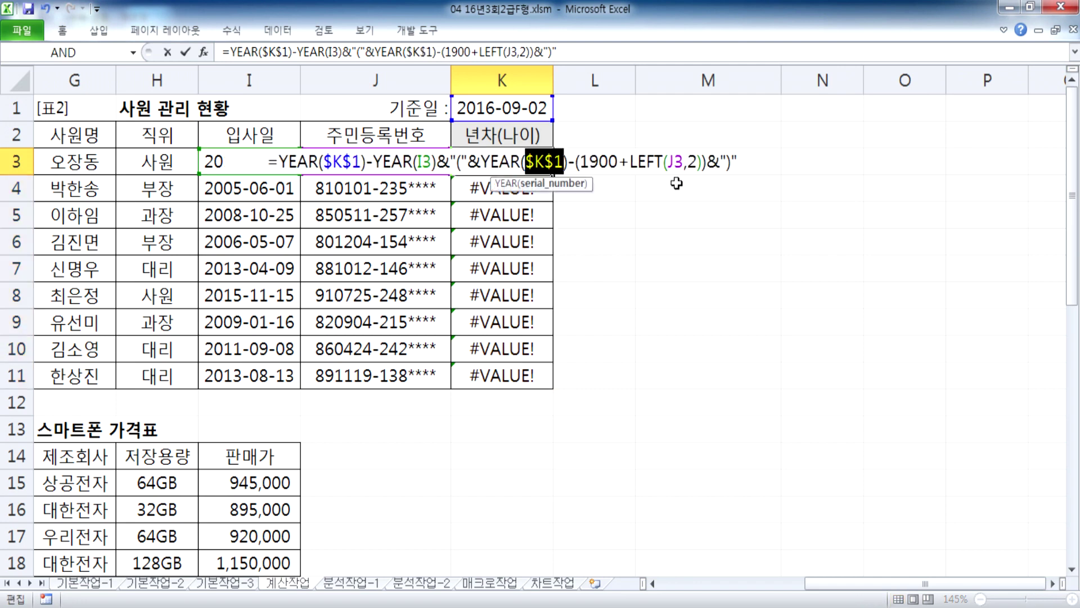
{"action": "key", "text": "Return"}
{"action": "left_click", "coordinate": [540, 162]}
{"action": "double_click", "coordinate": [554, 174]}
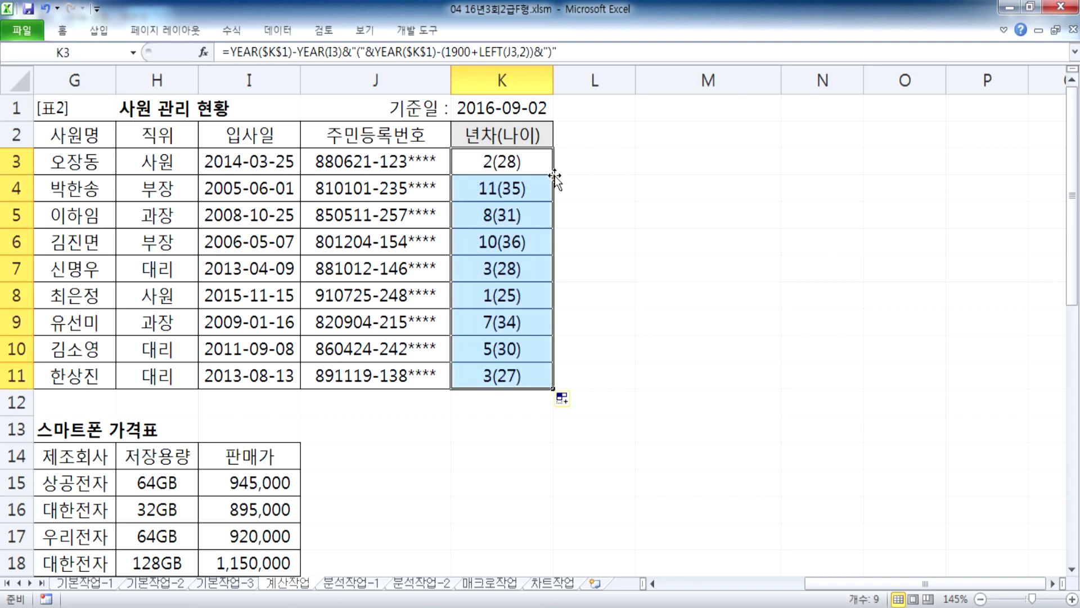
- Copy K3's complete formula into the Notepad notes below the IF formula and add blank lines after it
{"action": "left_click", "coordinate": [519, 164]}
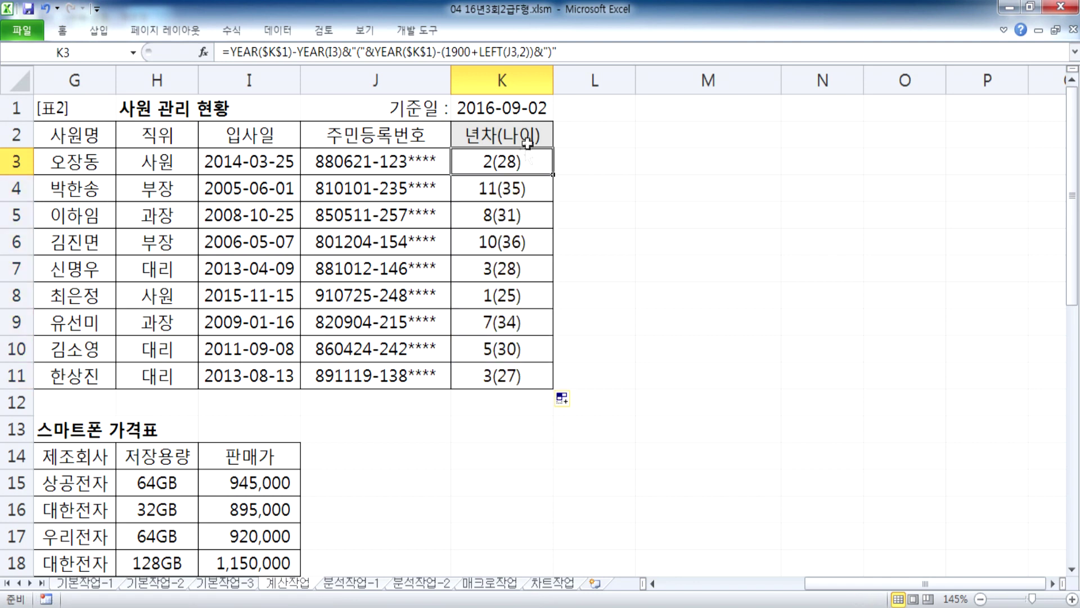
{"action": "left_click_drag", "start_coordinate": [557, 51], "coordinate": [223, 52]}
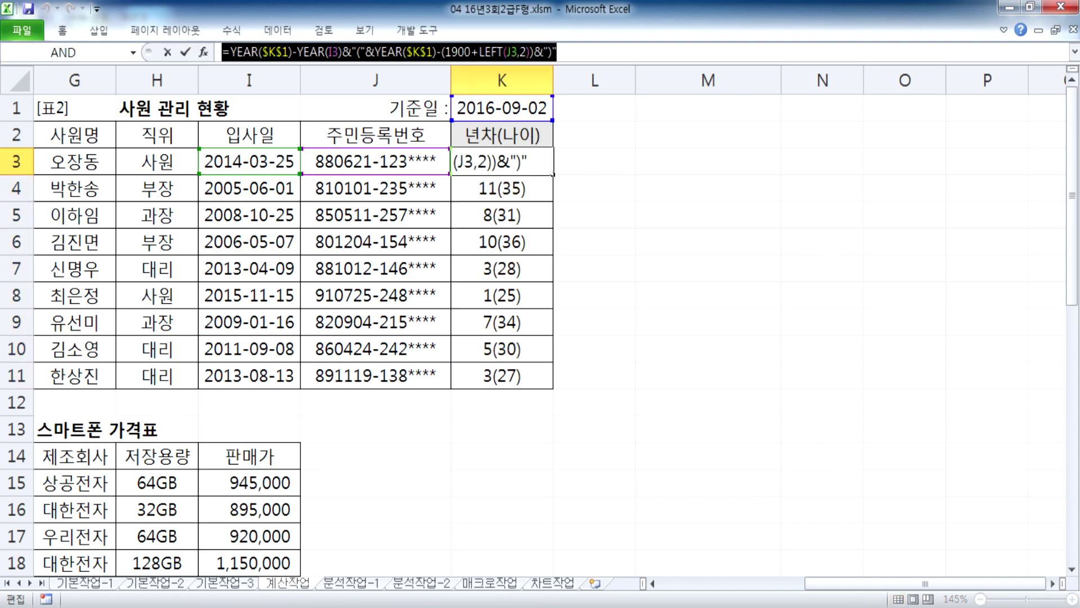
{"action": "key", "text": "ctrl+c"}
{"action": "key", "text": "alt+Tab"}
{"action": "key", "text": "ctrl+v"}
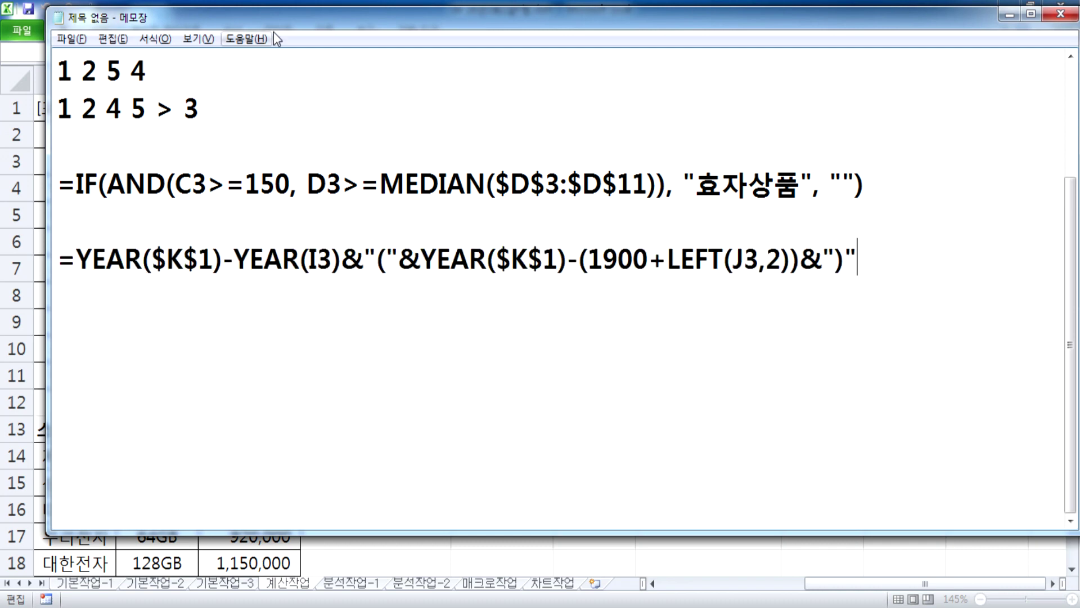
{"action": "left_click", "coordinate": [881, 338]}
{"action": "key", "text": "Return"}
{"action": "key", "text": "Return"}
{"action": "key", "text": "Return"}
{"action": "key", "text": "Return"}
{"action": "key", "text": "Return"}
{"action": "key", "text": "Return"}
{"action": "key", "text": "Return"}
{"action": "key", "text": "Return"}
{"action": "key", "text": "Return"}
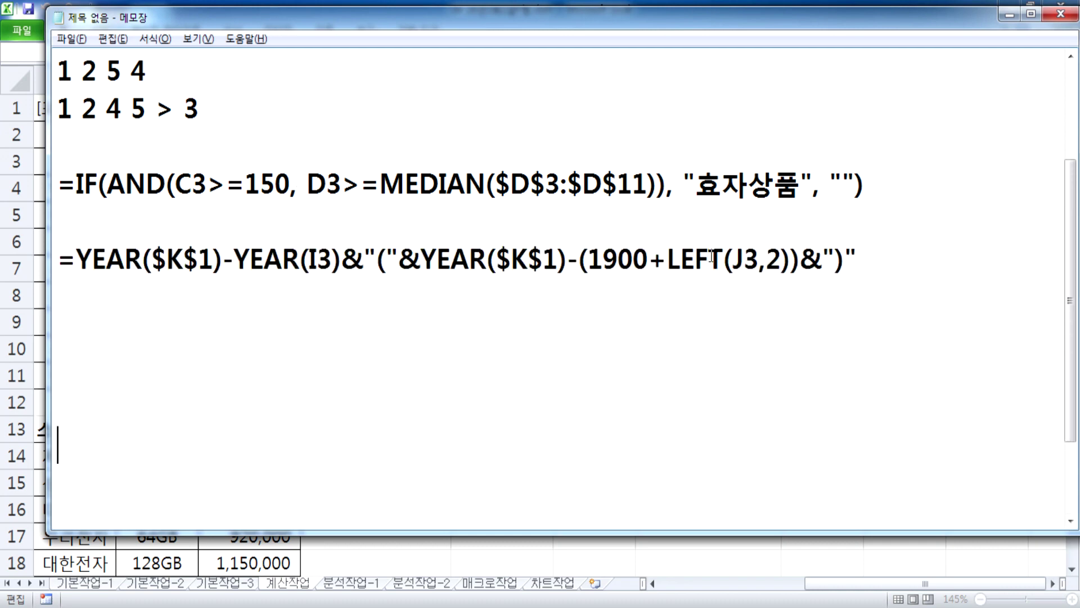
- Close K3's open formula edit and place the Notepad window just below row 3 of the sheet
{"action": "left_click_drag", "start_coordinate": [469, 27], "coordinate": [447, 200]}
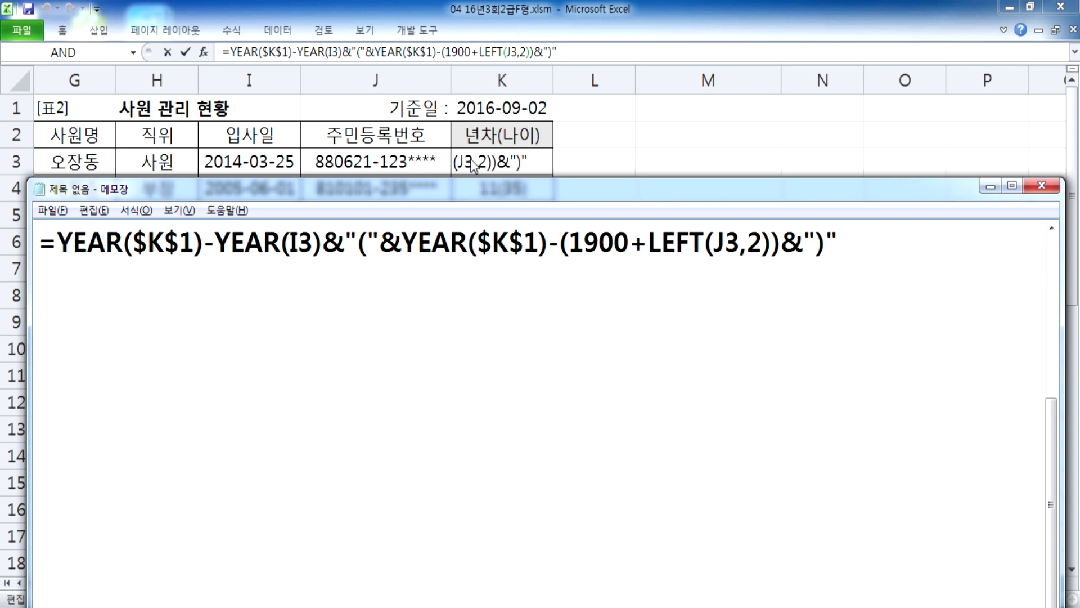
{"action": "left_click", "coordinate": [500, 177]}
{"action": "key", "text": "ctrl+Return"}
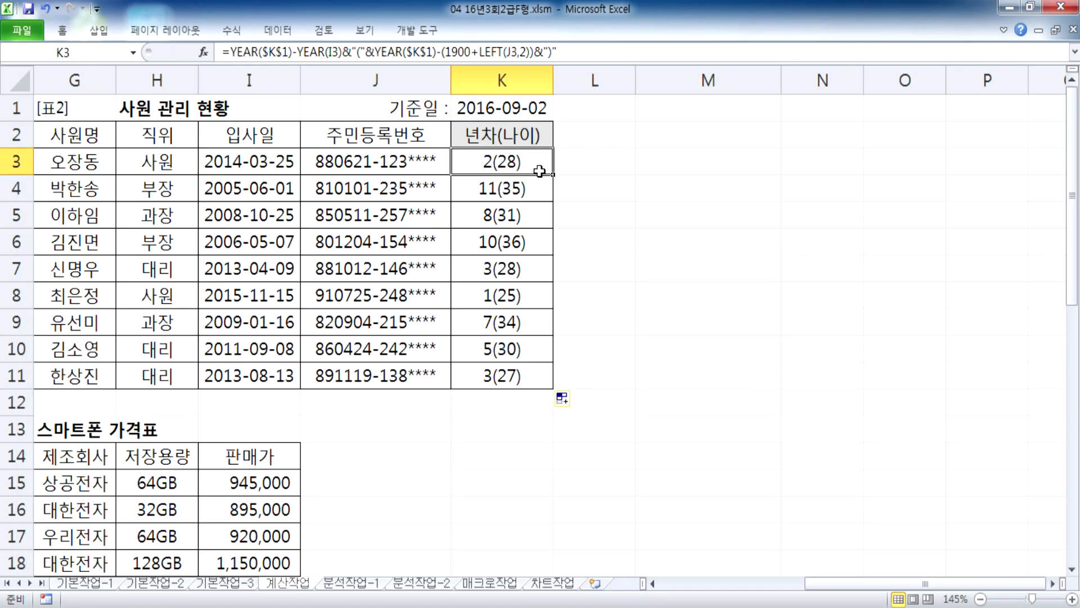
{"action": "key", "text": "alt+Tab"}
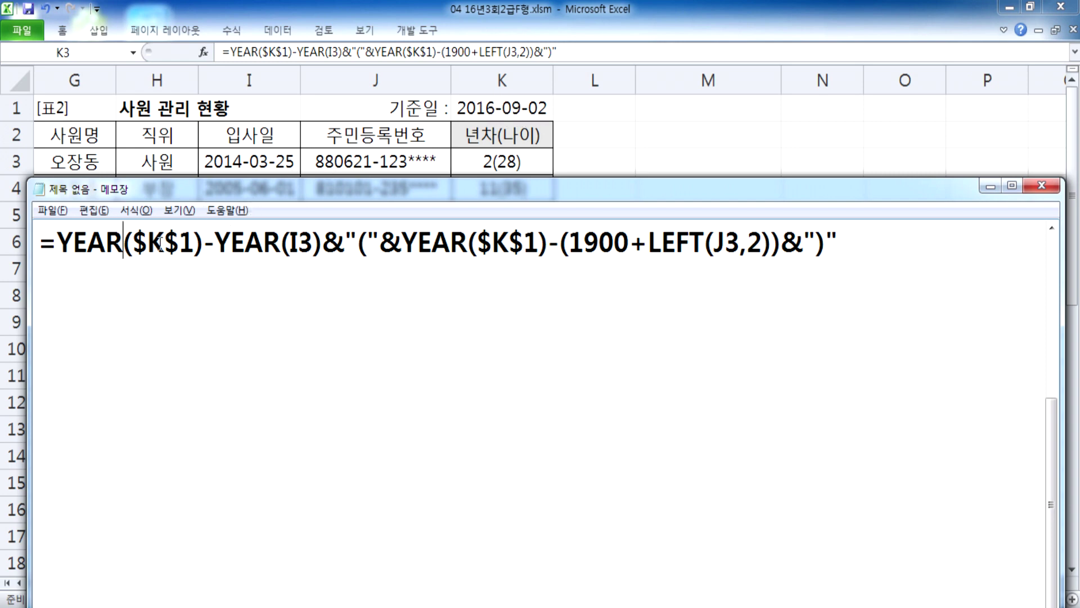
{"action": "left_click_drag", "start_coordinate": [363, 189], "coordinate": [360, 267]}
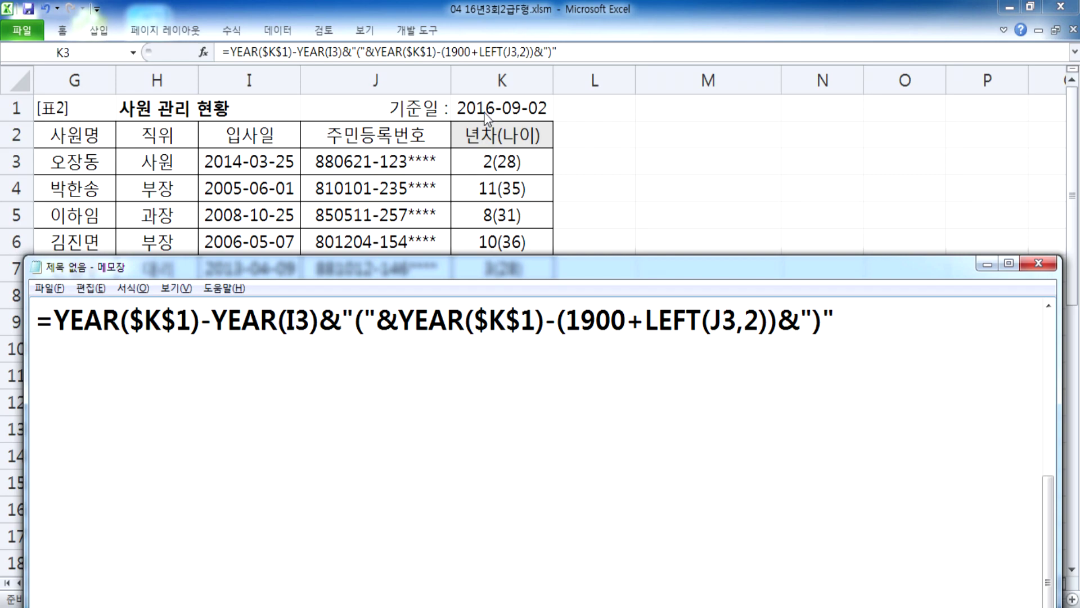
{"action": "left_click_drag", "start_coordinate": [380, 260], "coordinate": [375, 193]}
- Examine the years-of-service part YEAR($K$1)-YEAR(I3) of the formula in Notepad, including its absolute and relative references
{"action": "left_click_drag", "start_coordinate": [502, 241], "coordinate": [517, 240]}
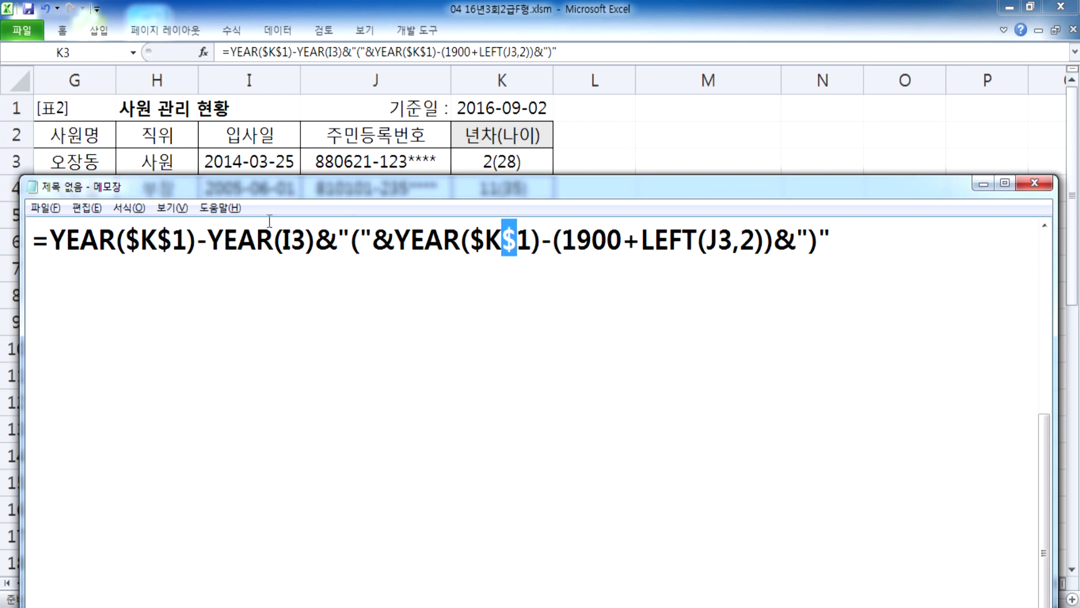
{"action": "left_click", "coordinate": [159, 241]}
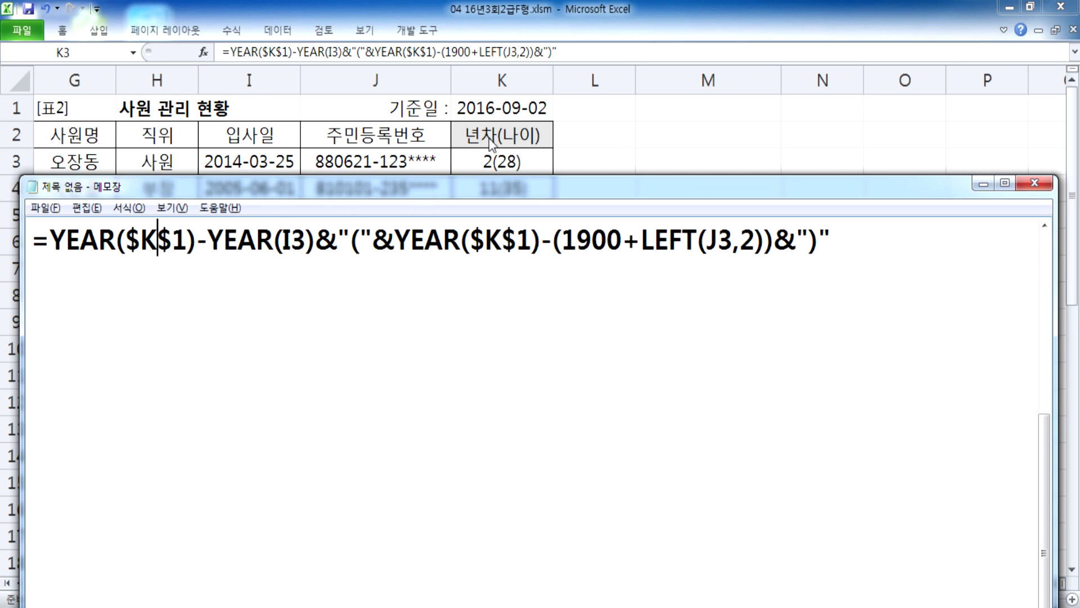
{"action": "key", "text": "Right"}
{"action": "key", "text": "Right"}
{"action": "key", "text": "Right"}
{"action": "key", "text": "Right"}
{"action": "key", "text": "Right"}
{"action": "key", "text": "Right"}
{"action": "key", "text": "Right"}
{"action": "key", "text": "Right"}
{"action": "key", "text": "Right"}
{"action": "double_click", "coordinate": [147, 240]}
{"action": "double_click", "coordinate": [297, 241]}
{"action": "left_click_drag", "start_coordinate": [225, 242], "coordinate": [51, 243]}
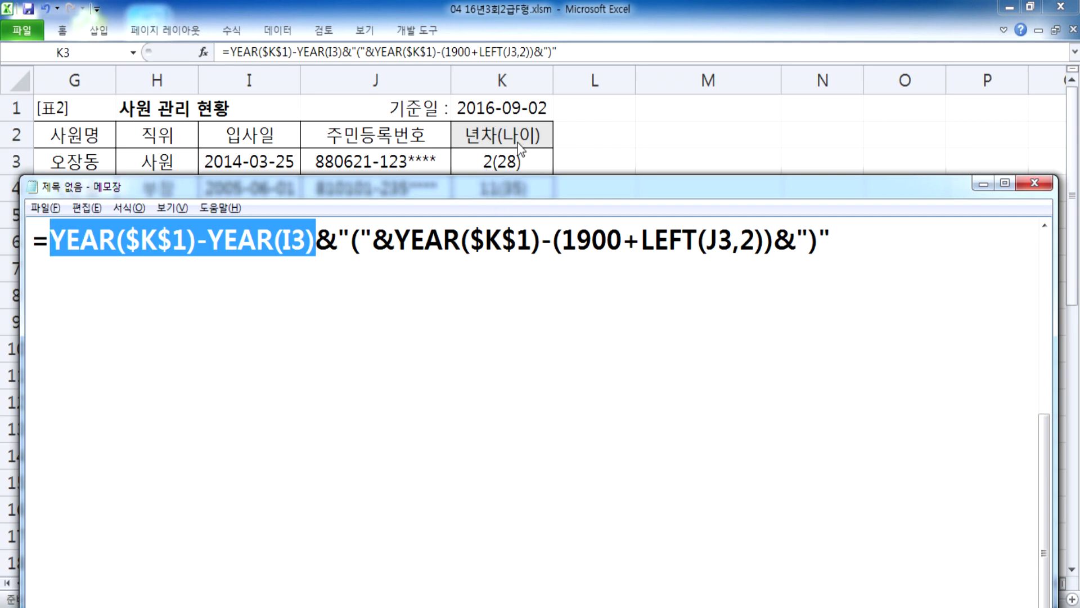
- Examine the joined parenthesis texts and the age part YEAR($K$1)-(1900+LEFT(J3,2)) of the formula in Notepad
{"action": "left_click_drag", "start_coordinate": [338, 241], "coordinate": [372, 241]}
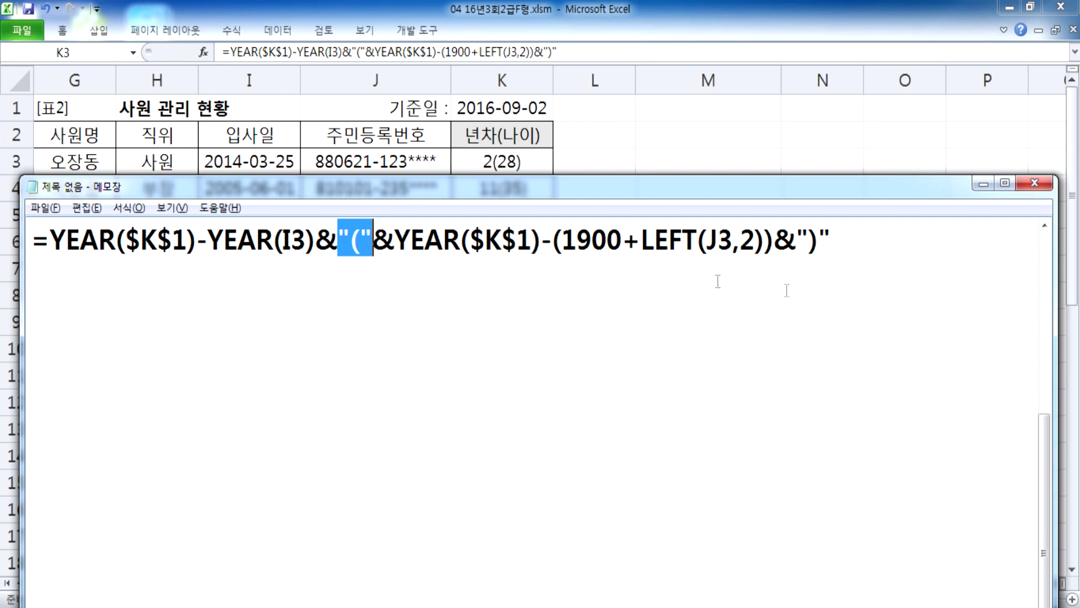
{"action": "left_click", "coordinate": [785, 243]}
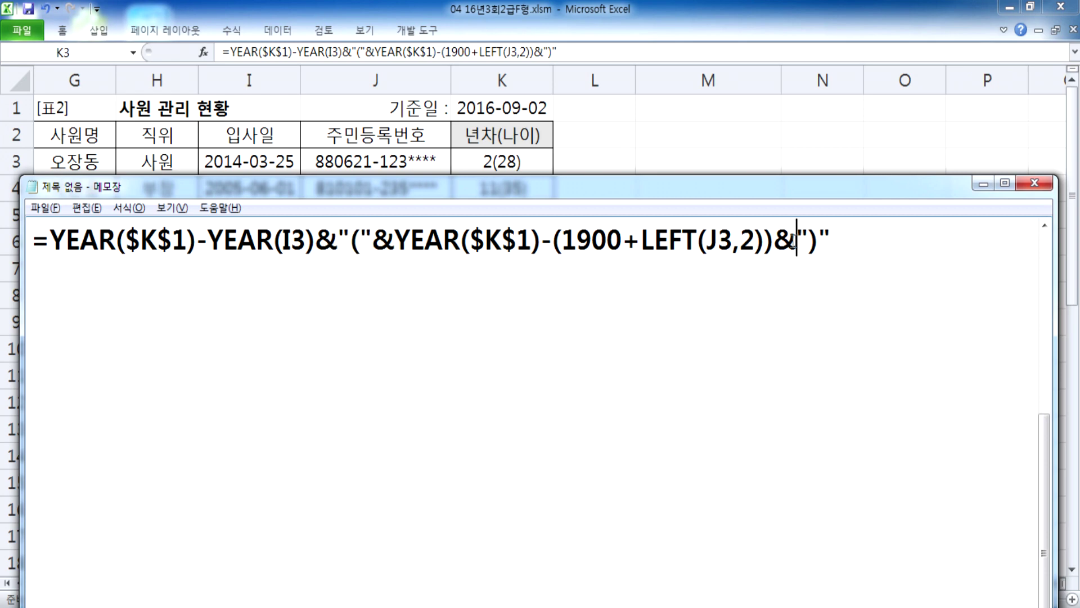
{"action": "key", "text": "shift+Right"}
{"action": "key", "text": "shift+Right"}
{"action": "key", "text": "shift+Right"}
{"action": "left_click_drag", "start_coordinate": [780, 243], "coordinate": [396, 237]}
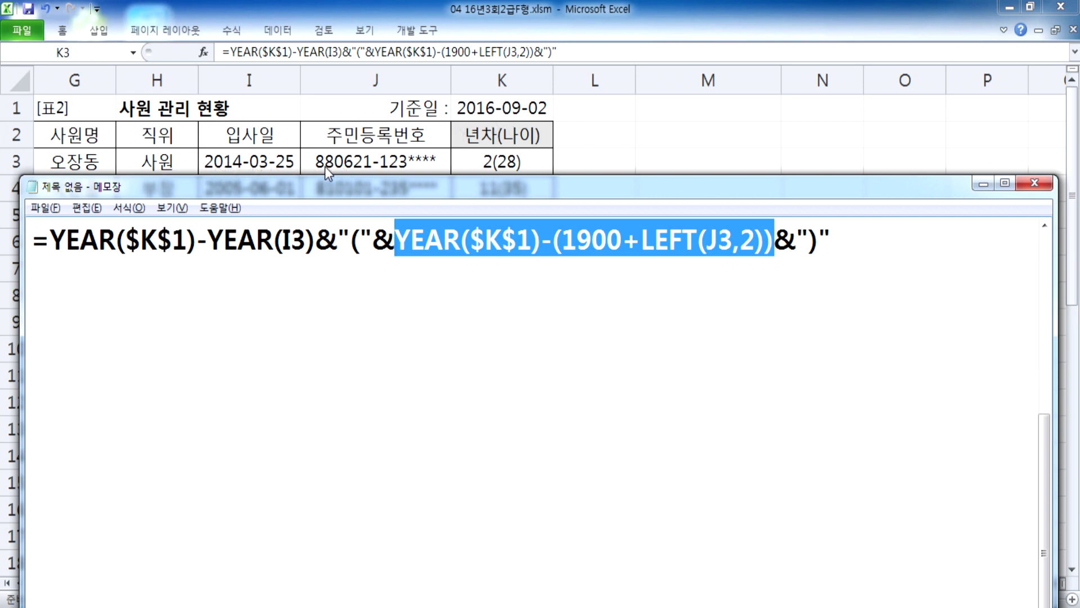
{"action": "left_click_drag", "start_coordinate": [643, 243], "coordinate": [765, 242]}
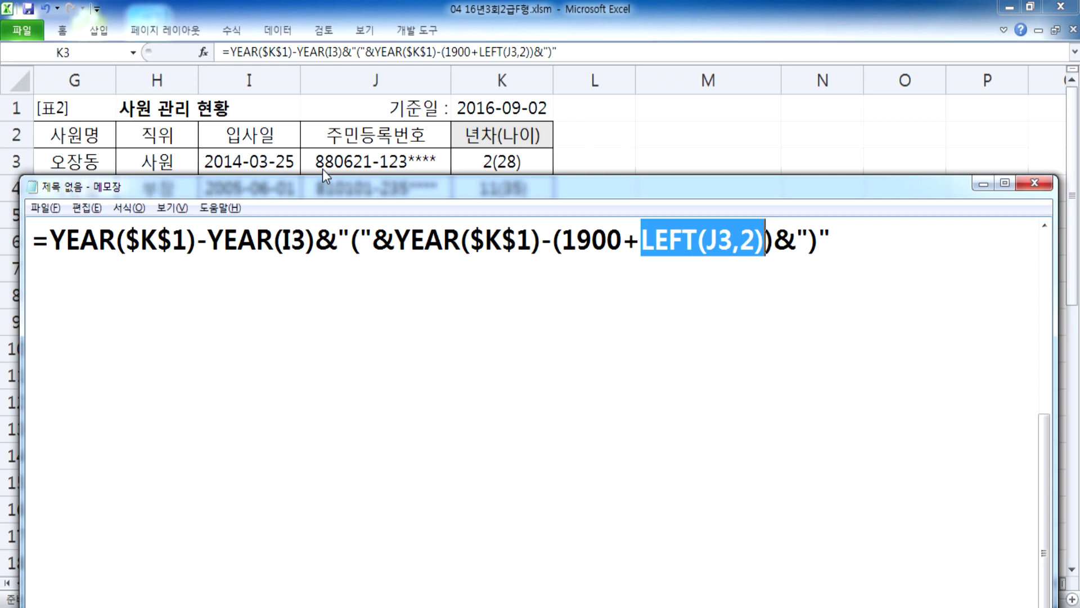
{"action": "left_click_drag", "start_coordinate": [562, 244], "coordinate": [765, 243]}
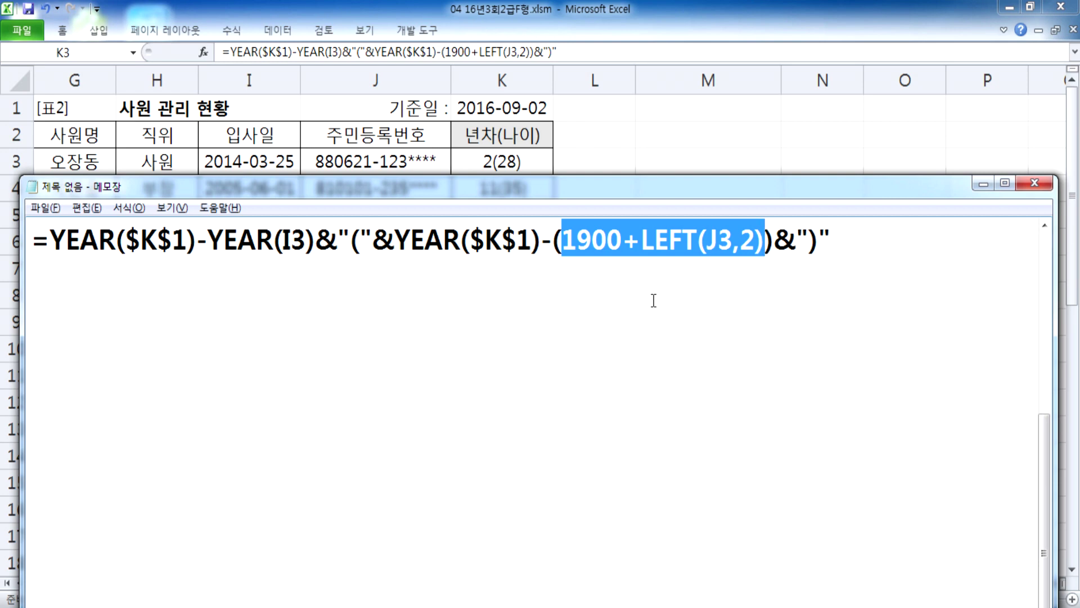
{"action": "left_click_drag", "start_coordinate": [555, 233], "coordinate": [768, 245]}
{"action": "left_click_drag", "start_coordinate": [776, 241], "coordinate": [556, 236]}
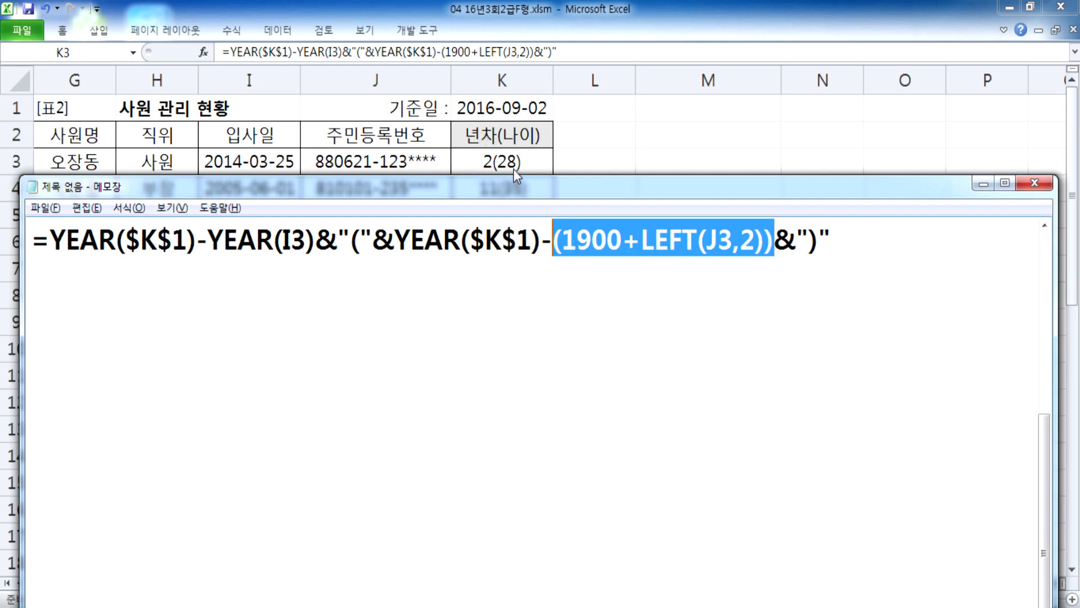
{"action": "left_click_drag", "start_coordinate": [795, 242], "coordinate": [836, 242]}
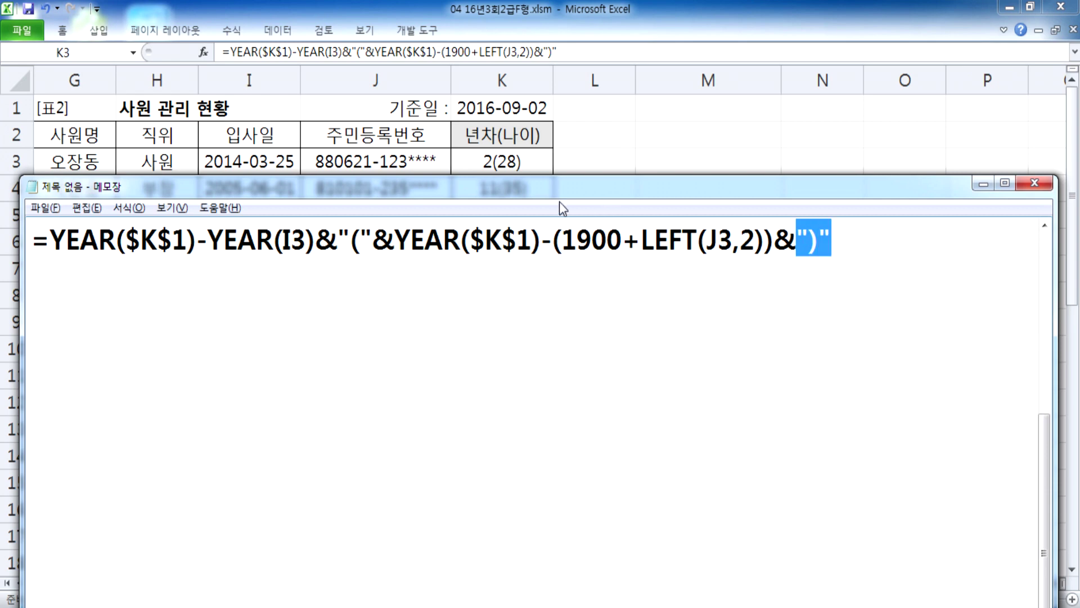
{"action": "left_click", "coordinate": [461, 316]}
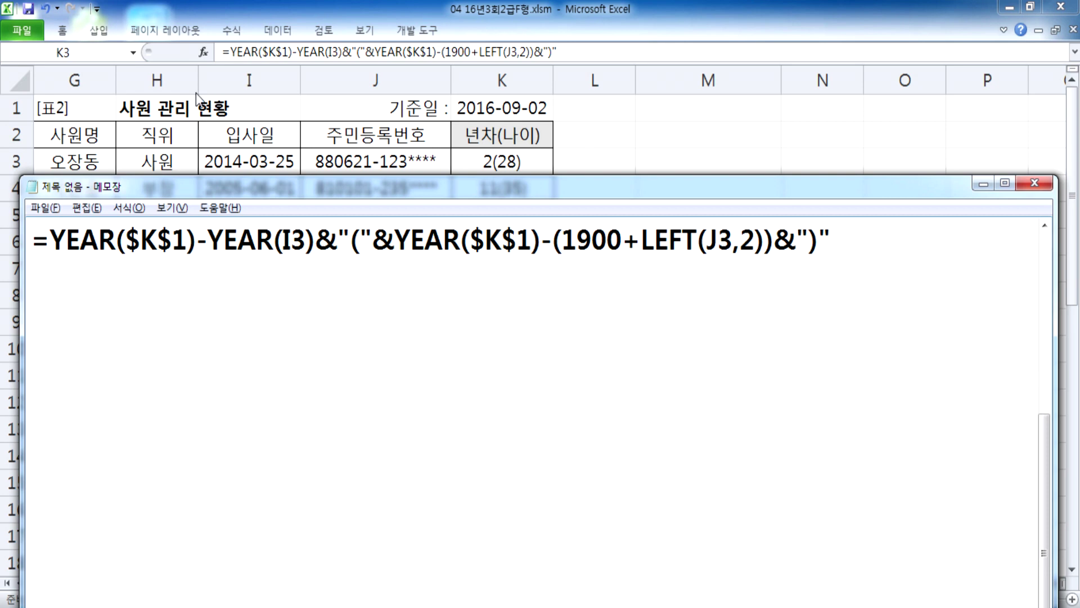
- Paste the formula on the next Notepad line and trim it to =YEAR($K$1)-YEAR(I3)
{"action": "left_click", "coordinate": [316, 241]}
{"action": "left_click_drag", "start_coordinate": [25, 240], "coordinate": [35, 264]}
{"action": "left_click", "coordinate": [46, 294]}
{"action": "key", "text": "ctrl+v"}
{"action": "left_click_drag", "start_coordinate": [315, 277], "coordinate": [825, 272]}
{"action": "key", "text": "Delete"}
{"action": "left_click", "coordinate": [263, 301]}
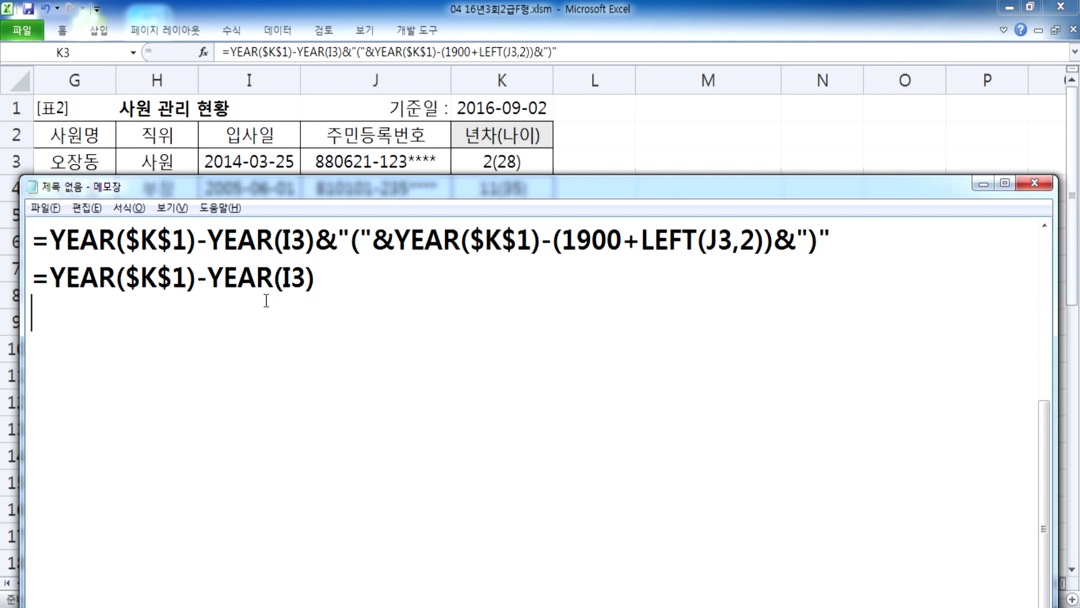
- Paste the formula once more below and trim it to the age part =YEAR($K$1)-(1900+LEFT(J3,2))
{"action": "key", "text": "ctrl+v"}
{"action": "left_click_drag", "start_coordinate": [397, 317], "coordinate": [49, 315]}
{"action": "key", "text": "Delete"}
{"action": "left_click_drag", "start_coordinate": [436, 320], "coordinate": [569, 314]}
{"action": "key", "text": "Delete"}
{"action": "left_click", "coordinate": [384, 366]}
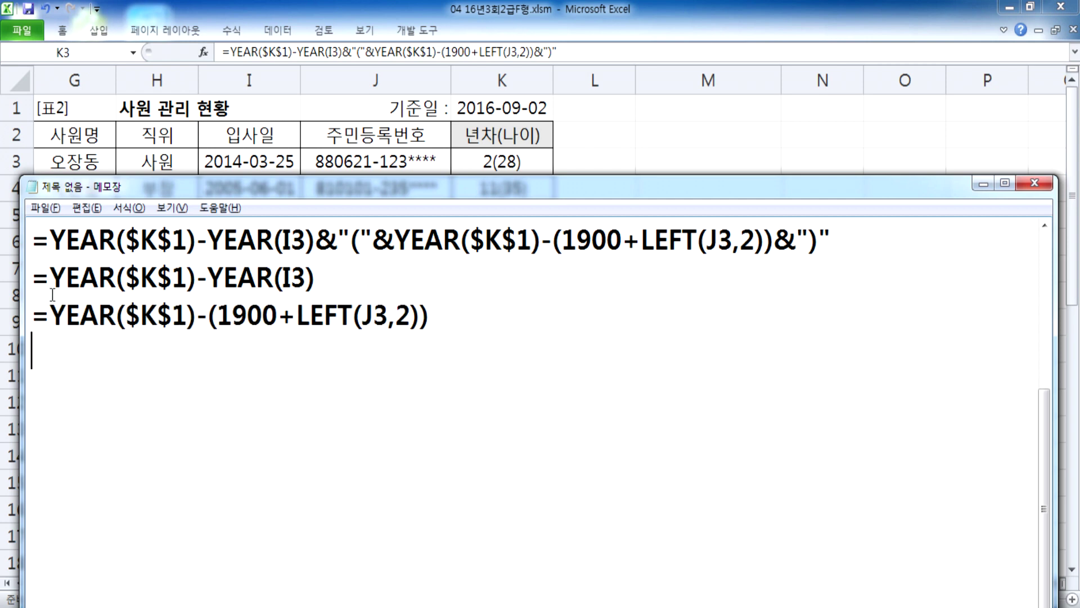
- Annotate the YEAR($K$1)-YEAR(I3) line with 2 and the YEAR($K$1)-(1900+LEFT(J3,2)) line with 28
{"action": "left_click_drag", "start_coordinate": [50, 278], "coordinate": [339, 277]}
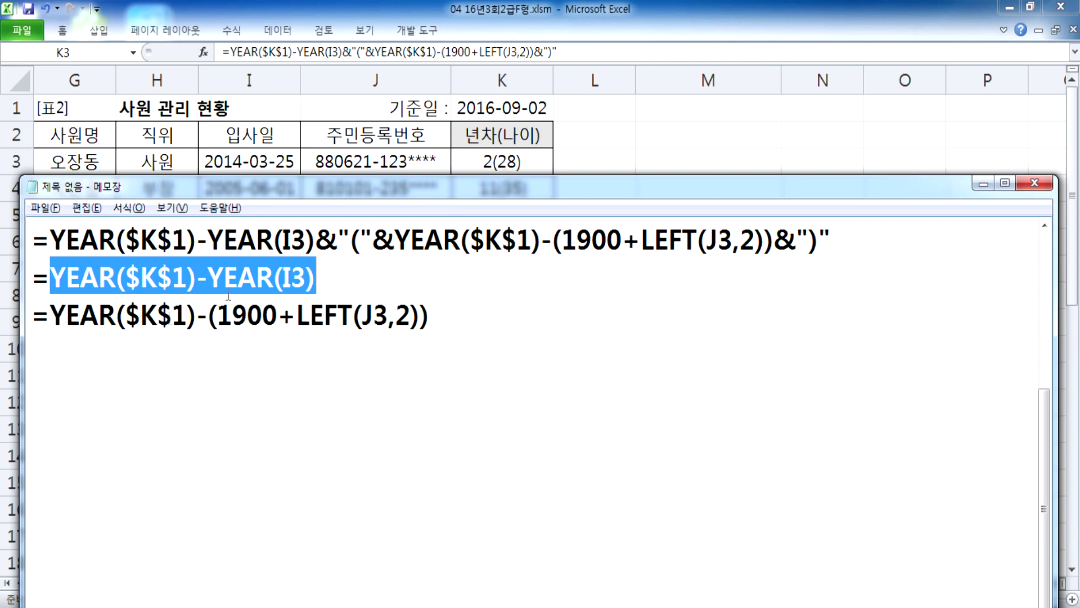
{"action": "left_click_drag", "start_coordinate": [50, 316], "coordinate": [158, 317]}
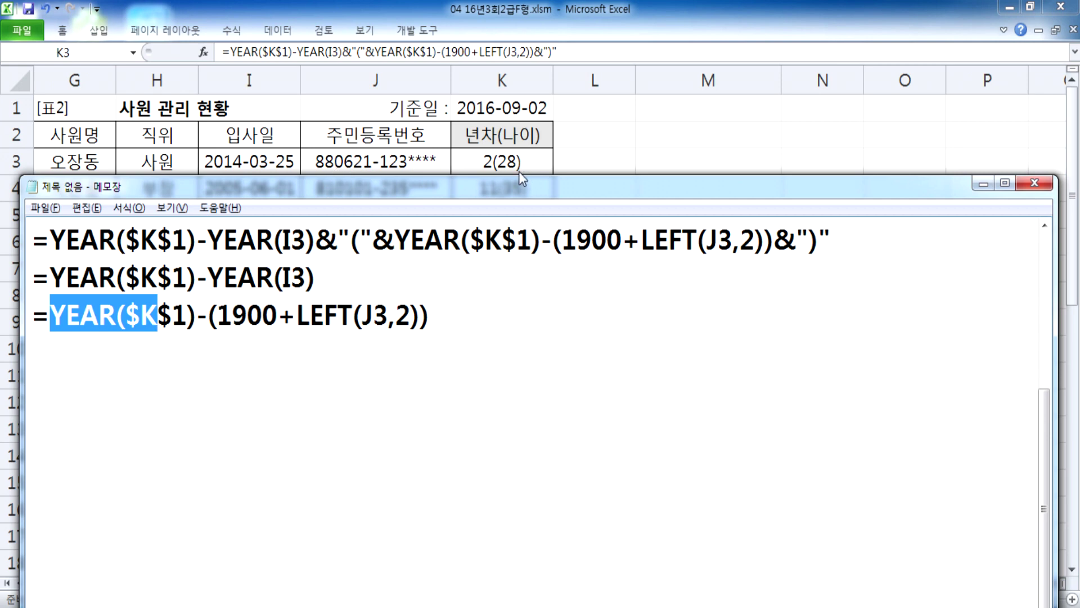
{"action": "left_click", "coordinate": [496, 339]}
{"action": "left_click", "coordinate": [343, 279]}
{"action": "type", "text": "2"}
{"action": "key", "text": "Down"}
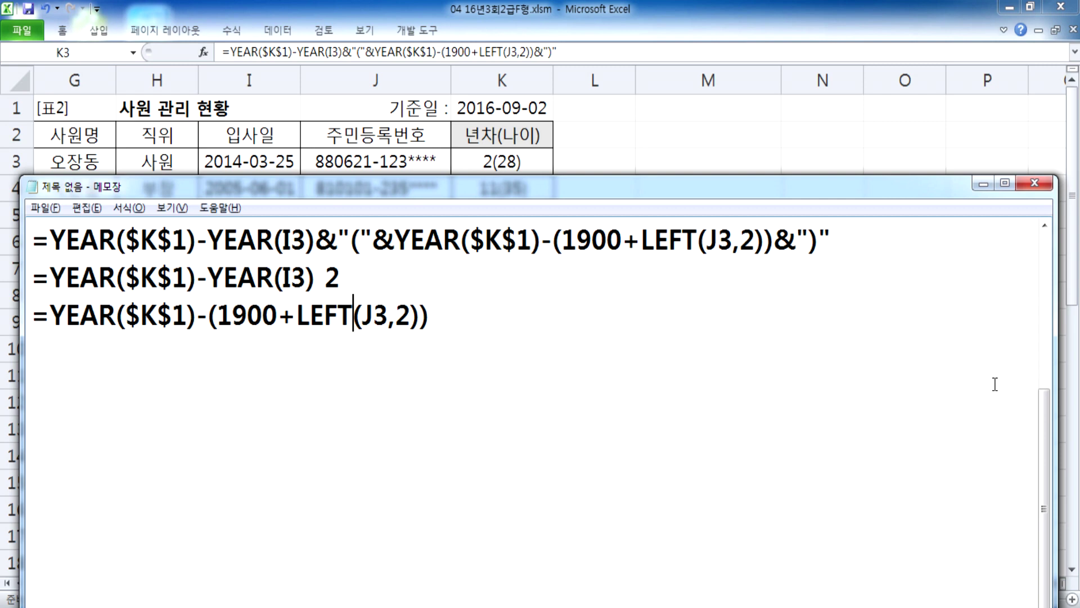
{"action": "key", "text": "End"}
{"action": "type", "text": "28"}
{"action": "key", "text": "Return"}
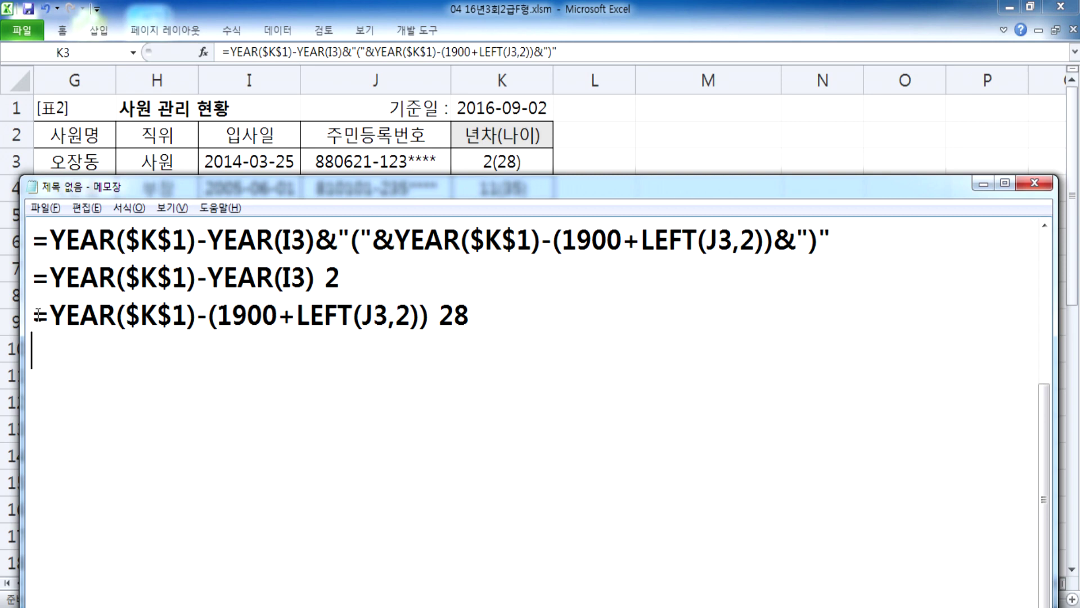
- Write the simplified joining example =2&"("&28&")" below the two partial formulas
{"action": "left_click_drag", "start_coordinate": [50, 318], "coordinate": [436, 331]}
{"action": "left_click", "coordinate": [331, 376]}
{"action": "type", "text": "=2&\"(\"2"}
{"action": "key", "text": "BackSpace"}
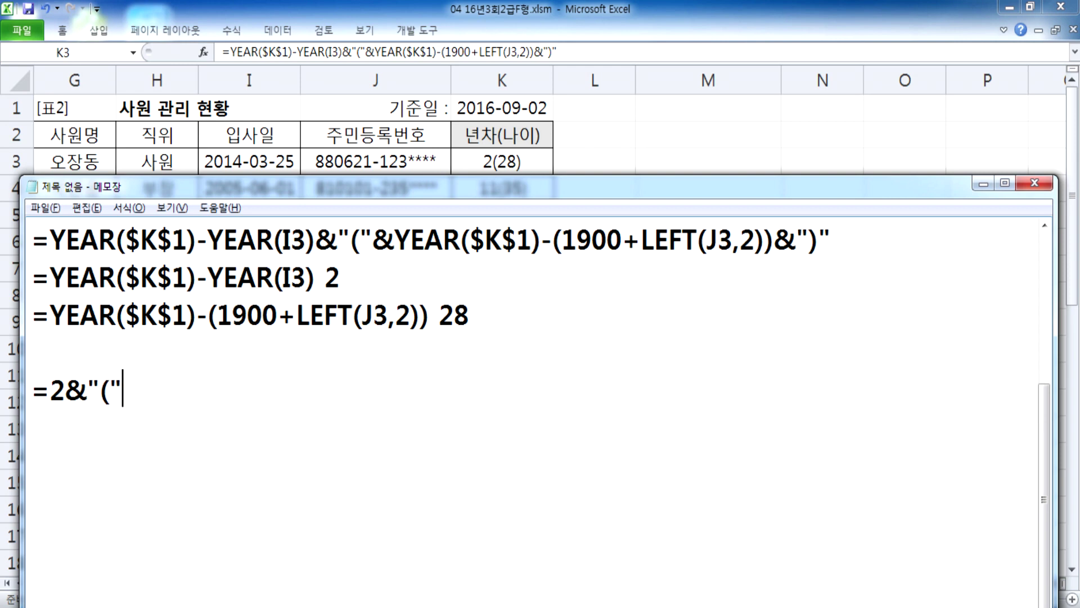
{"action": "type", "text": "&28&\")\""}
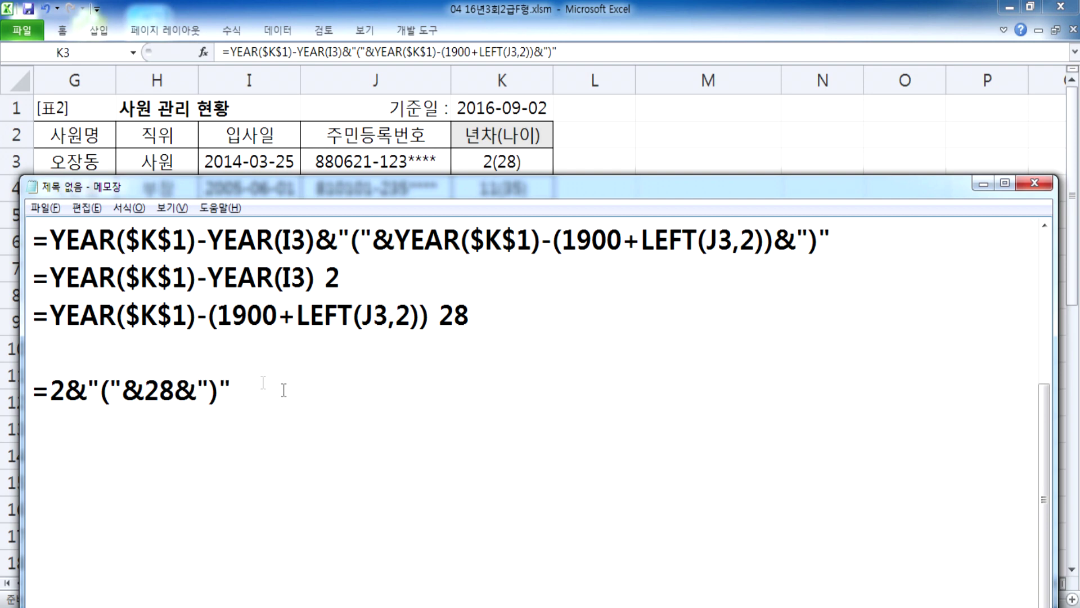
- Write the example's joined result 2(28) on the line beneath it
{"action": "double_click", "coordinate": [55, 392]}
{"action": "left_click", "coordinate": [58, 414]}
{"action": "type", "text": "2("}
{"action": "double_click", "coordinate": [159, 391]}
{"action": "left_click", "coordinate": [142, 428]}
{"action": "type", "text": "28"}
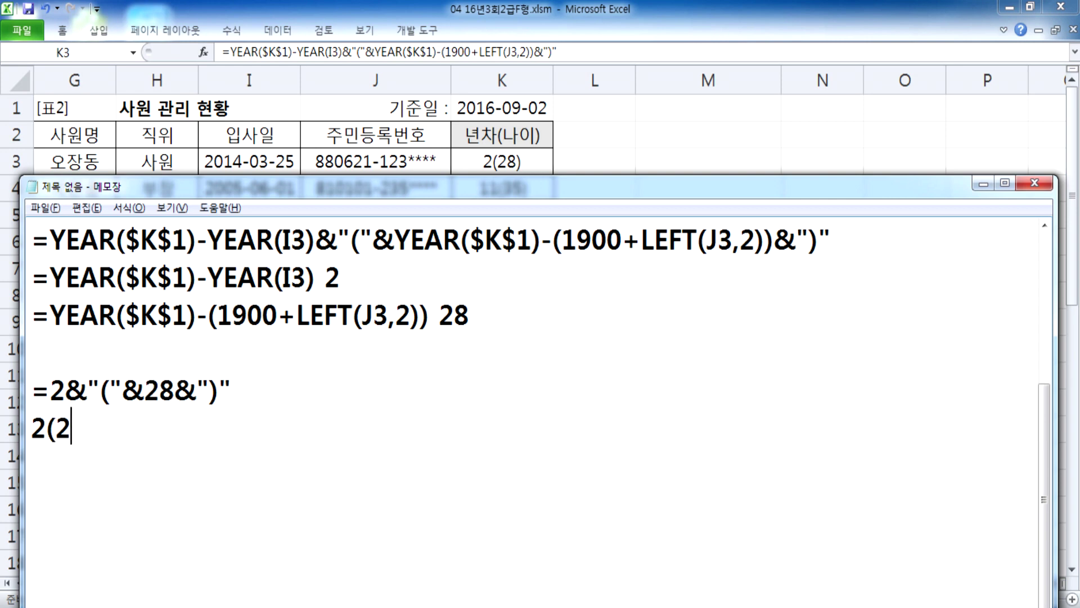
{"action": "double_click", "coordinate": [215, 390]}
{"action": "key", "text": "ctrl+c"}
{"action": "left_click", "coordinate": [142, 429]}
{"action": "key", "text": "ctrl+v"}
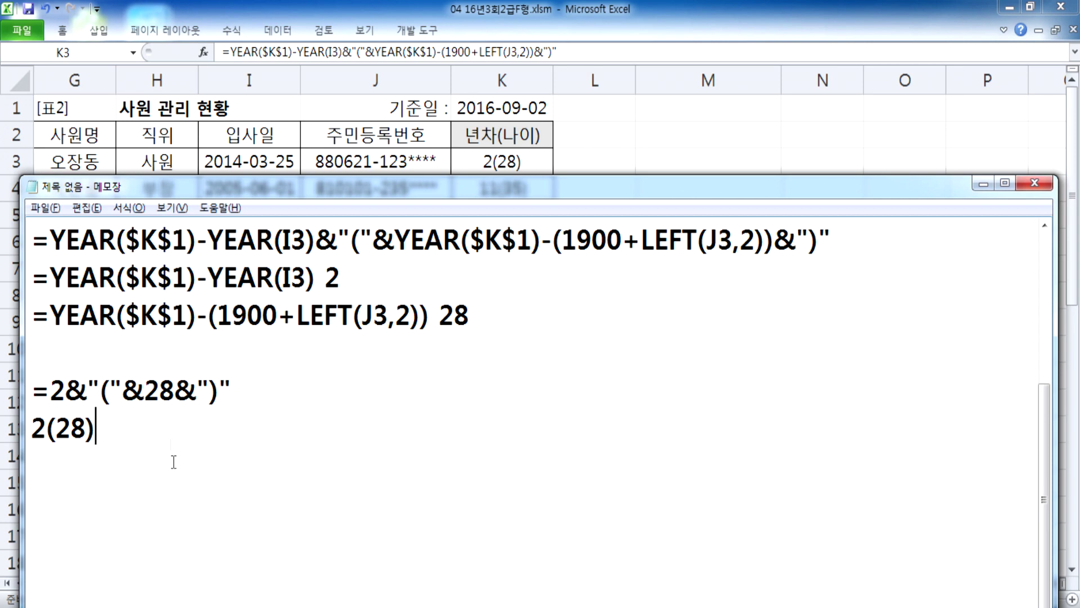
- Start a new note several blank lines below the joining example with the line "* 시나리오 문제에서는"
{"action": "key", "text": "Return"}
{"action": "key", "text": "Return"}
{"action": "key", "text": "Return"}
{"action": "key", "text": "Return"}
{"action": "key", "text": "Return"}
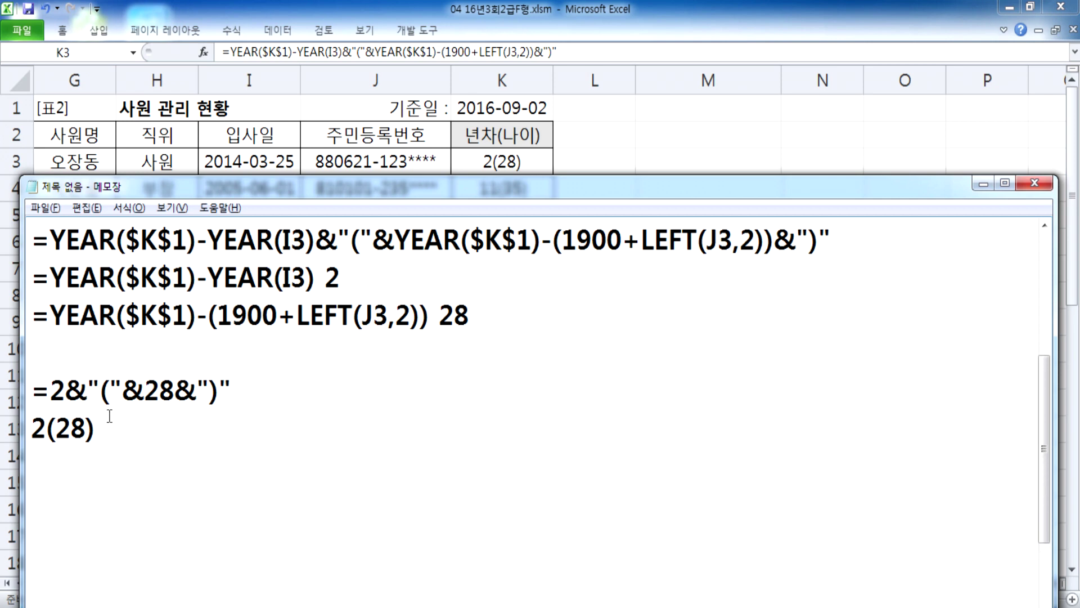
{"action": "left_click_drag", "start_coordinate": [186, 190], "coordinate": [217, 89]}
{"action": "scroll", "coordinate": [186, 357], "scroll_direction": "down", "scroll_amount": 1}
{"action": "scroll", "coordinate": [186, 357], "scroll_direction": "down", "scroll_amount": 3}
{"action": "type", "text": "* 시나링오 문제에서는 실"}
{"action": "key", "text": "BackSpace"}
{"action": "key", "text": "BackSpace"}
{"action": "key", "text": "BackSpace"}
{"action": "key", "text": "BackSpace"}
{"action": "key", "text": "BackSpace"}
{"action": "key", "text": "Return"}
- Write "셀 주소를 이름정의하는 경우가 있다." on the line under the scenario note's heading
{"action": "type", "text": "셀 줏"}
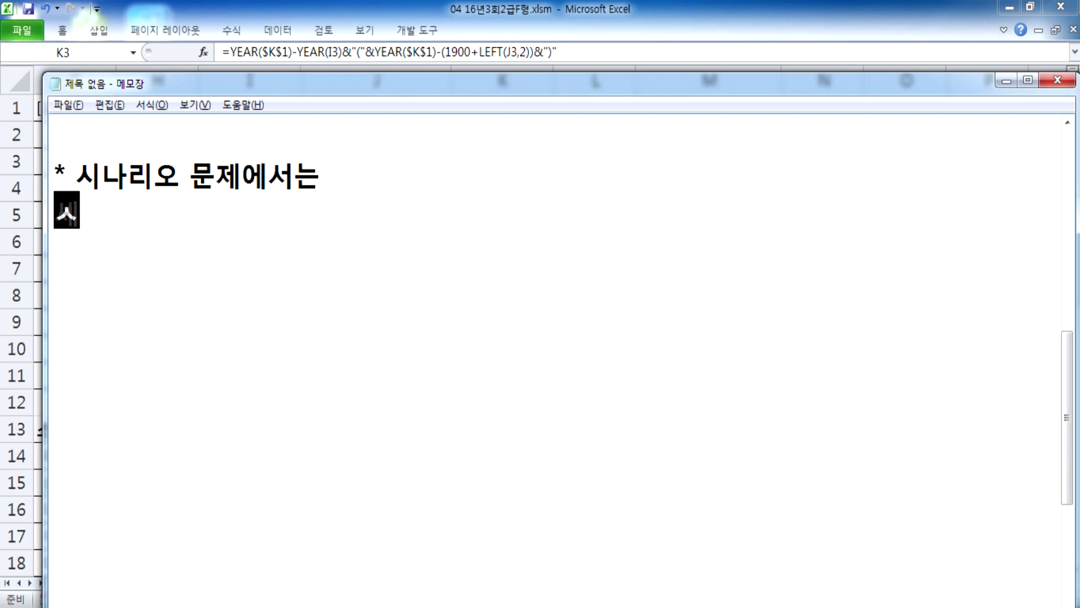
{"action": "type", "text": "소를 이름"}
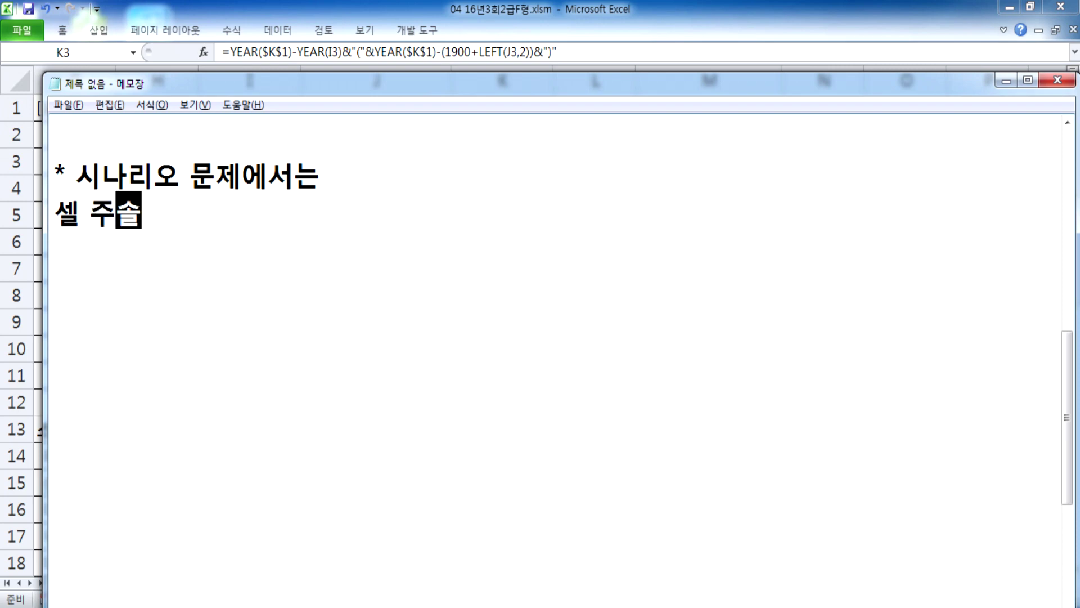
{"action": "type", "text": "정의"}
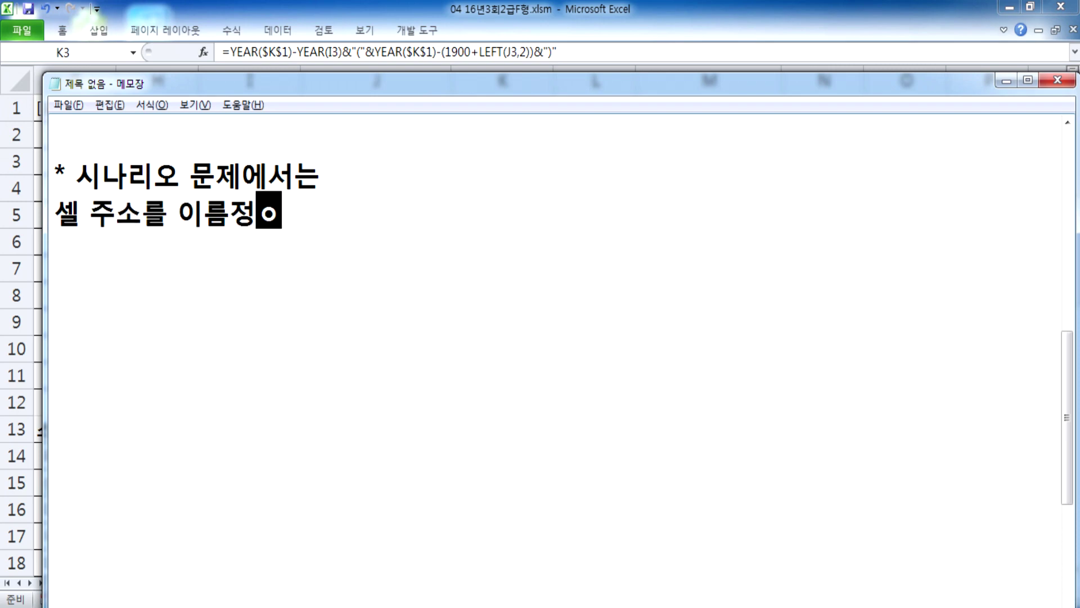
{"action": "type", "text": "하"}
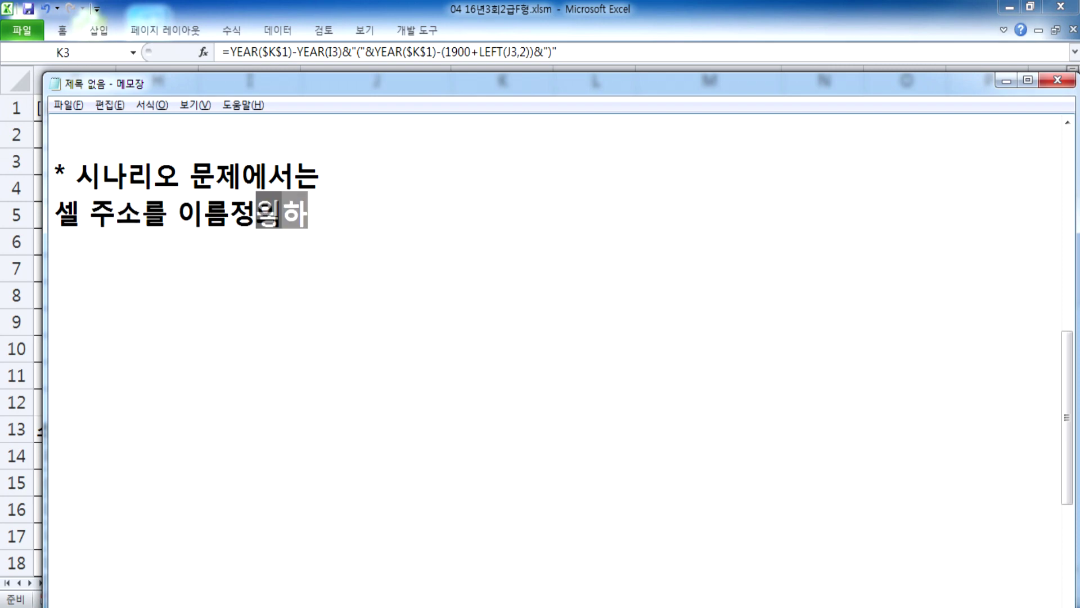
{"action": "type", "text": "는 경우가 있다."}
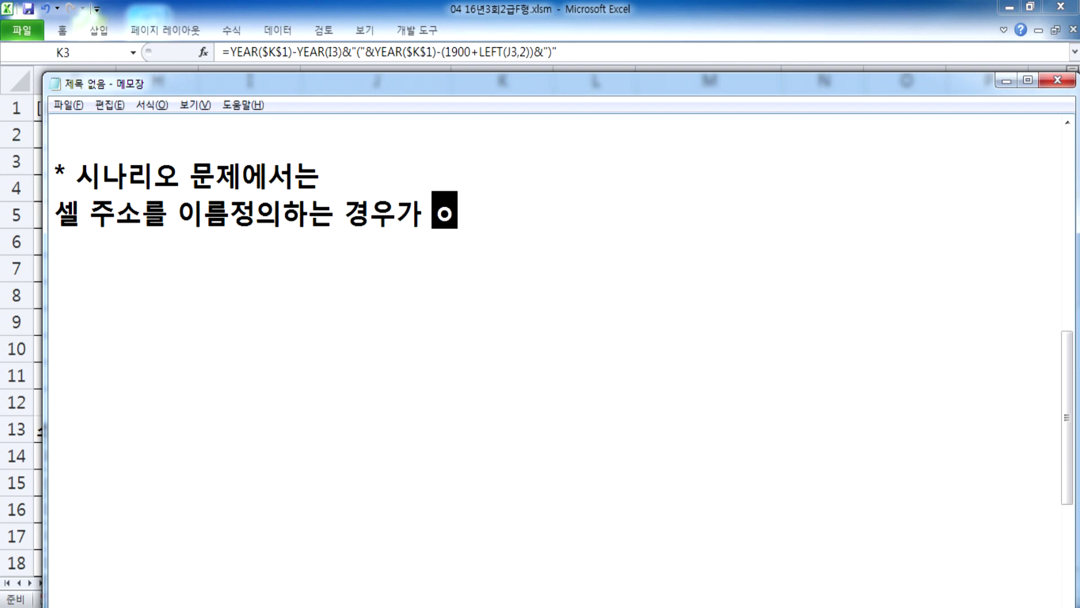
{"action": "key", "text": "Return"}
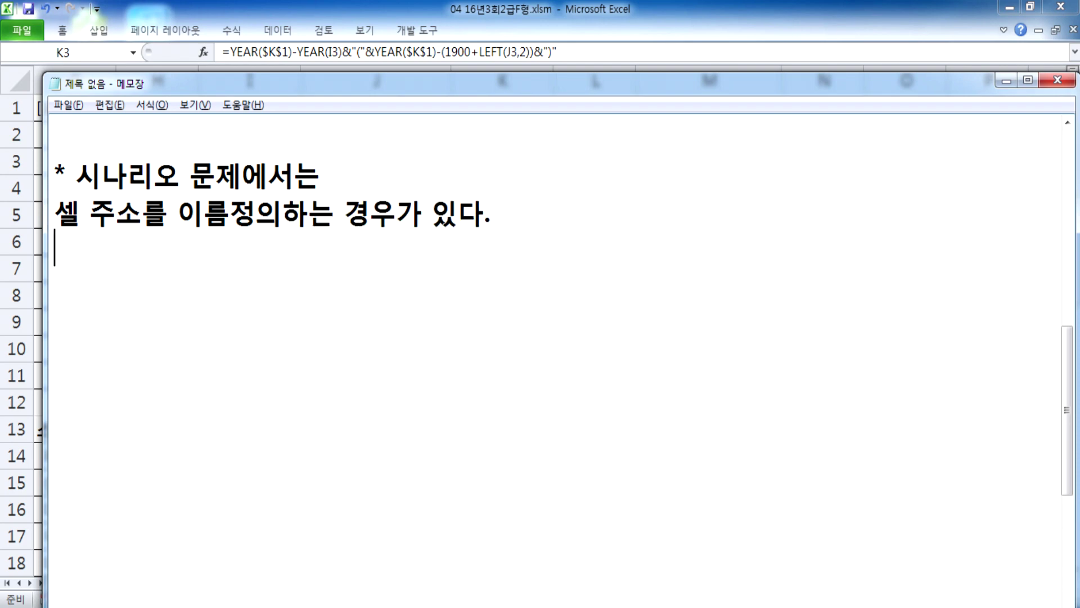
- Switch to Excel and define the name 세율 for cell B18 on the 분석작업-1 sheet
{"action": "key", "text": "alt+Tab"}
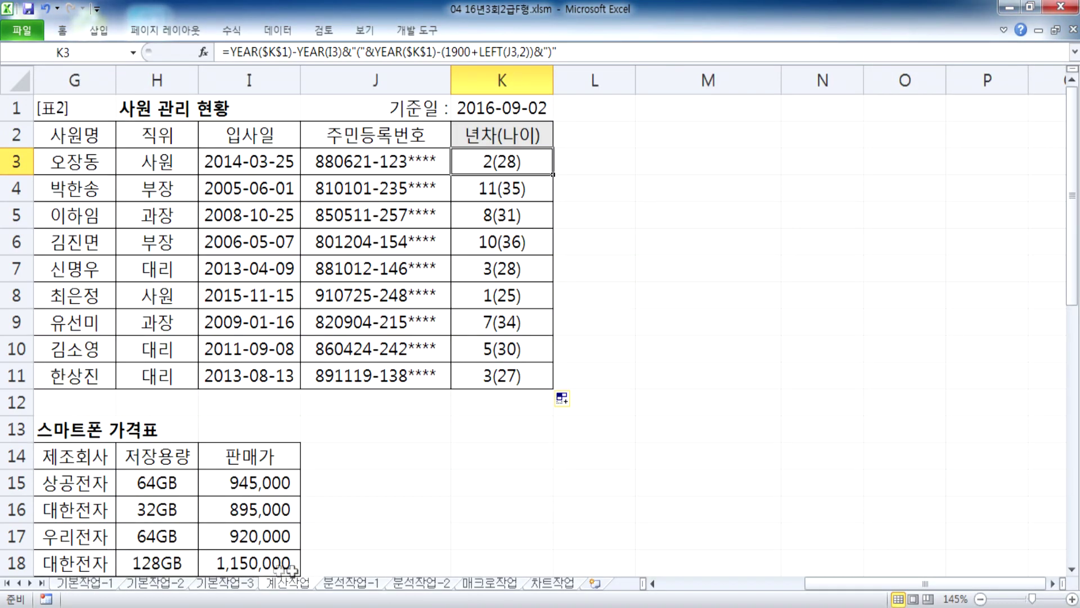
{"action": "left_click", "coordinate": [328, 584]}
{"action": "scroll", "coordinate": [160, 180], "scroll_direction": "up", "scroll_amount": 2, "text": "ctrl"}
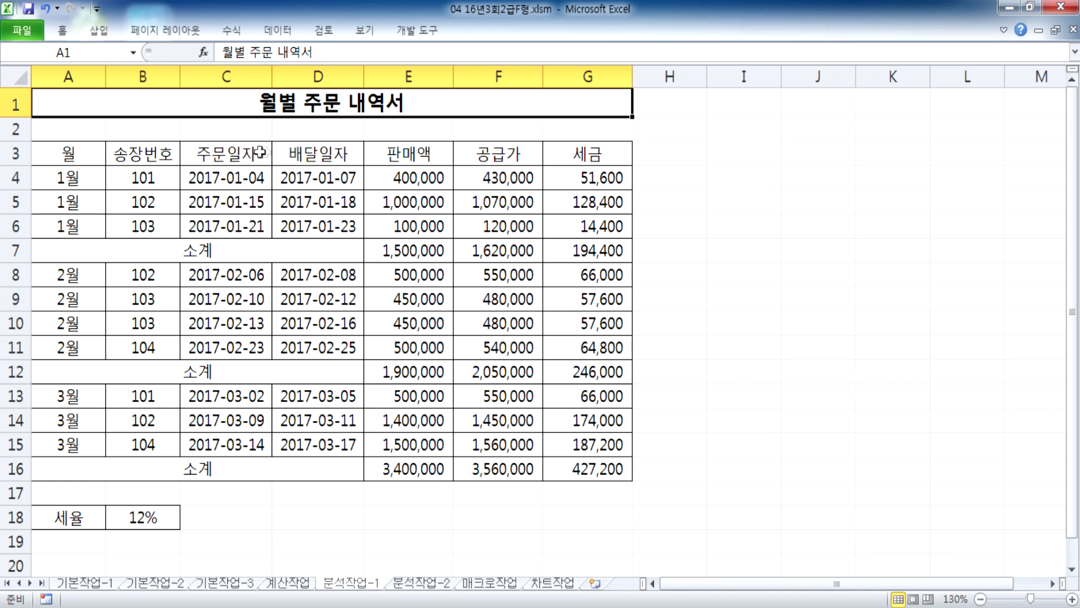
{"action": "left_click", "coordinate": [125, 515]}
{"action": "scroll", "coordinate": [217, 458], "scroll_direction": "down", "scroll_amount": 2}
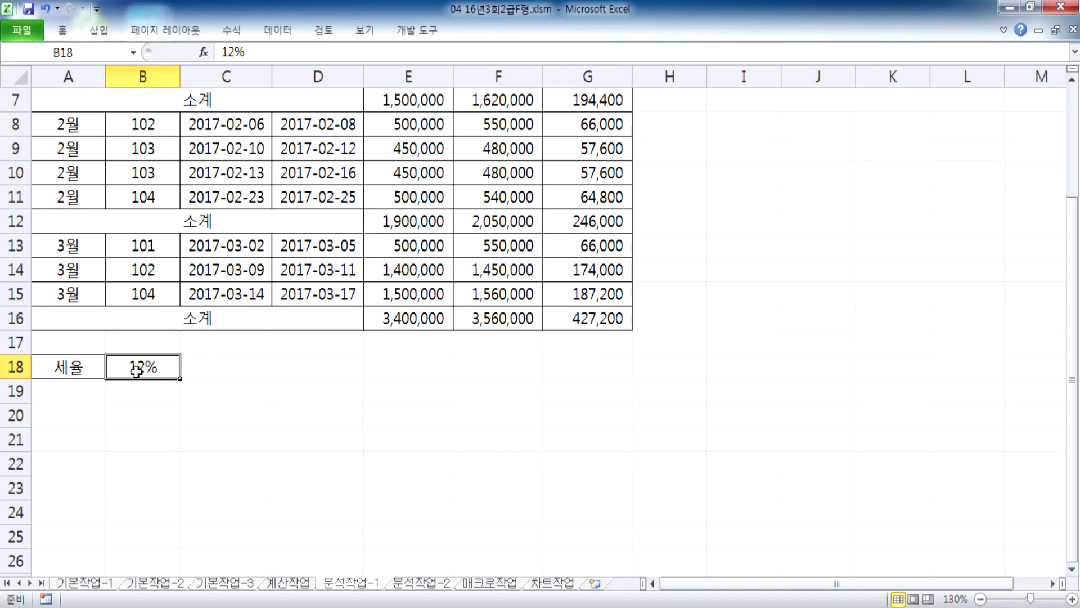
{"action": "left_click", "coordinate": [84, 52]}
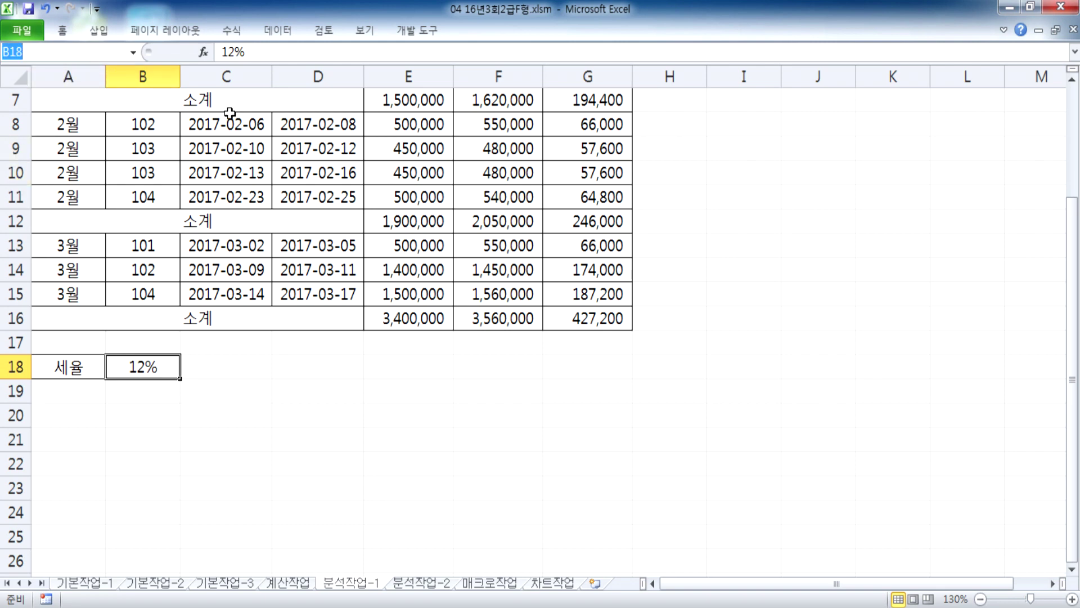
{"action": "type", "text": "TPDN세유"}
{"action": "key", "text": "Return"}
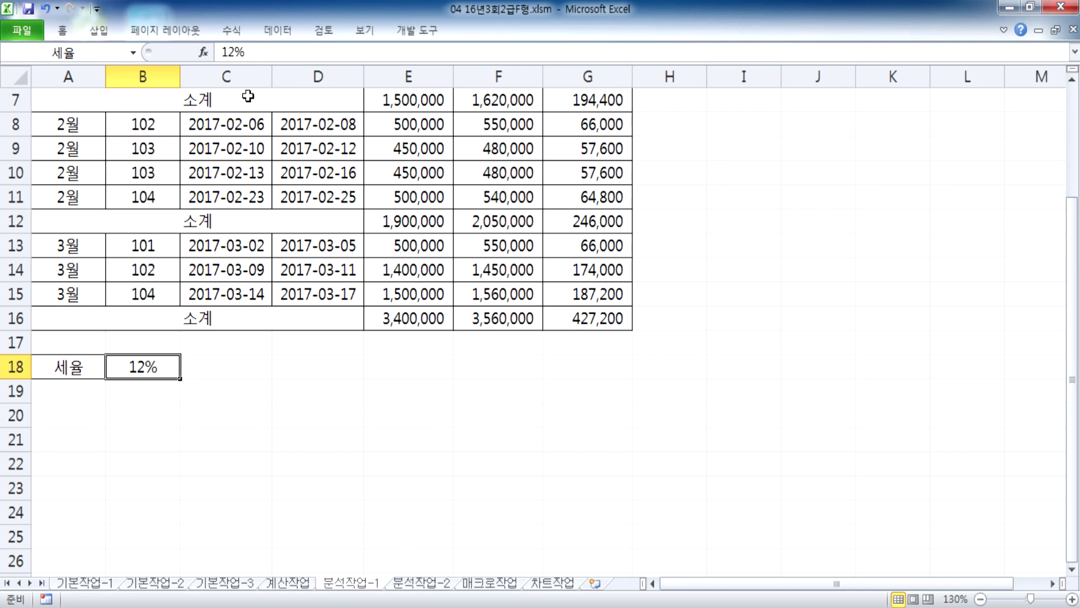
- Check the January tax formulas and define the name 소계1월 for the January tax subtotal in G7
{"action": "scroll", "coordinate": [250, 123], "scroll_direction": "up", "scroll_amount": 2}
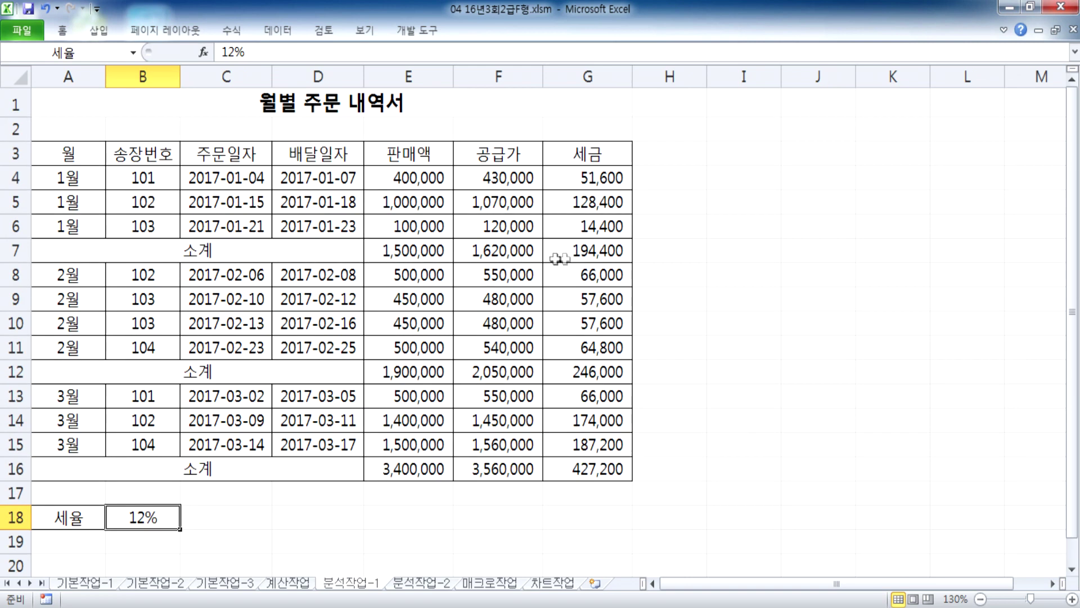
{"action": "left_click", "coordinate": [584, 256]}
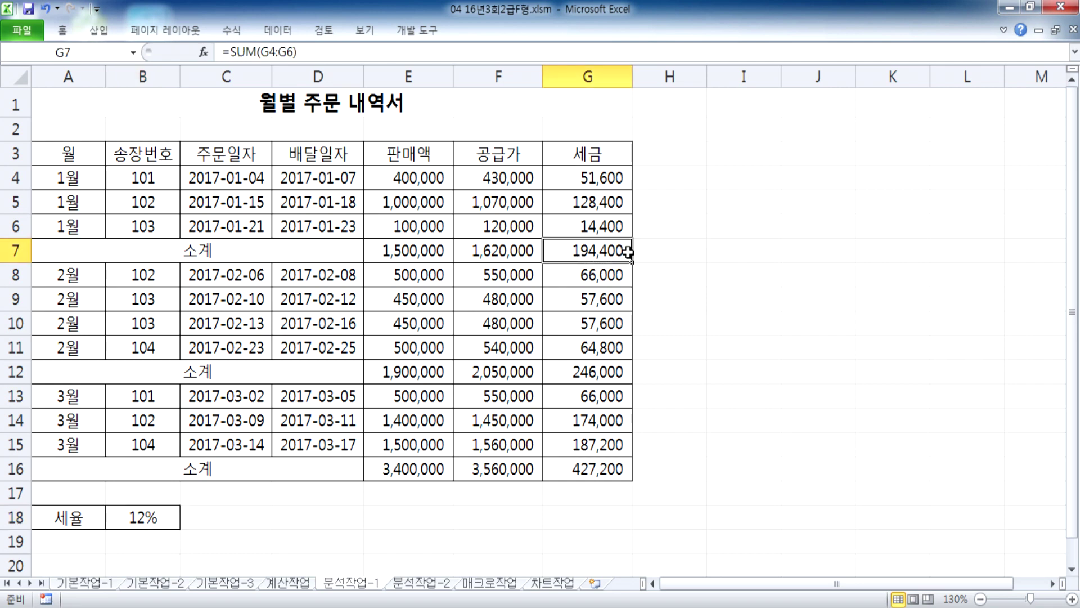
{"action": "left_click", "coordinate": [581, 178]}
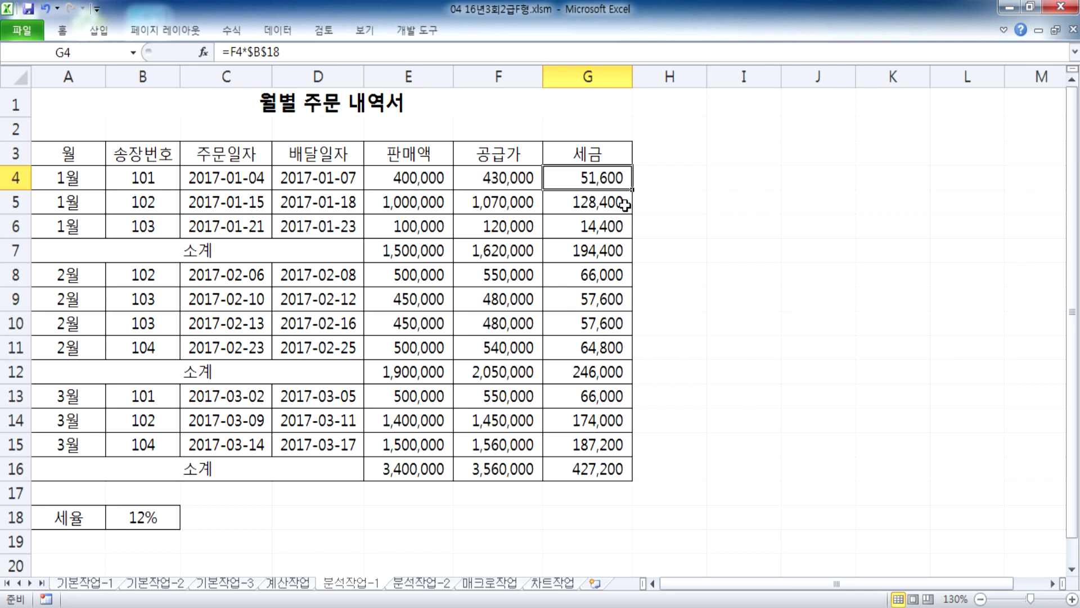
{"action": "left_click", "coordinate": [583, 256]}
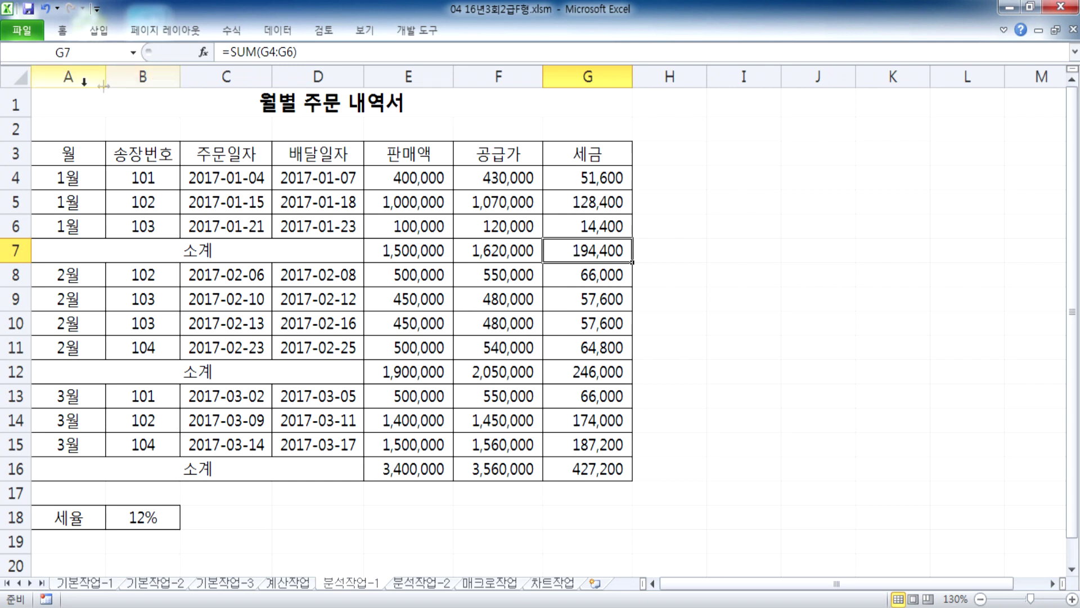
{"action": "left_click", "coordinate": [99, 51]}
{"action": "type", "text": "ㅅㅗ계1월"}
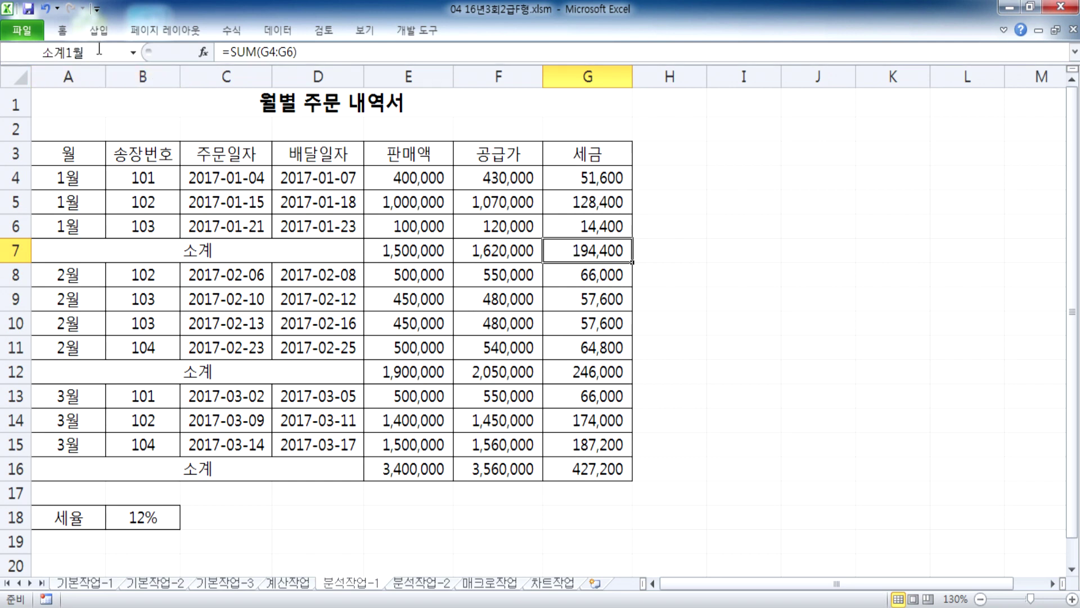
{"action": "left_click", "coordinate": [576, 373]}
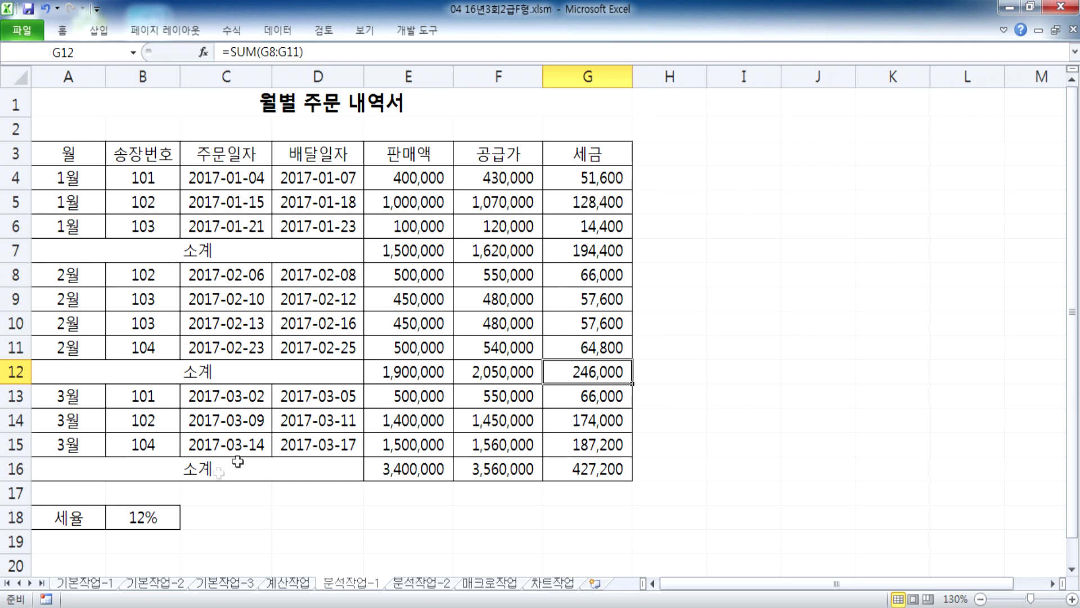
{"action": "left_click", "coordinate": [124, 523]}
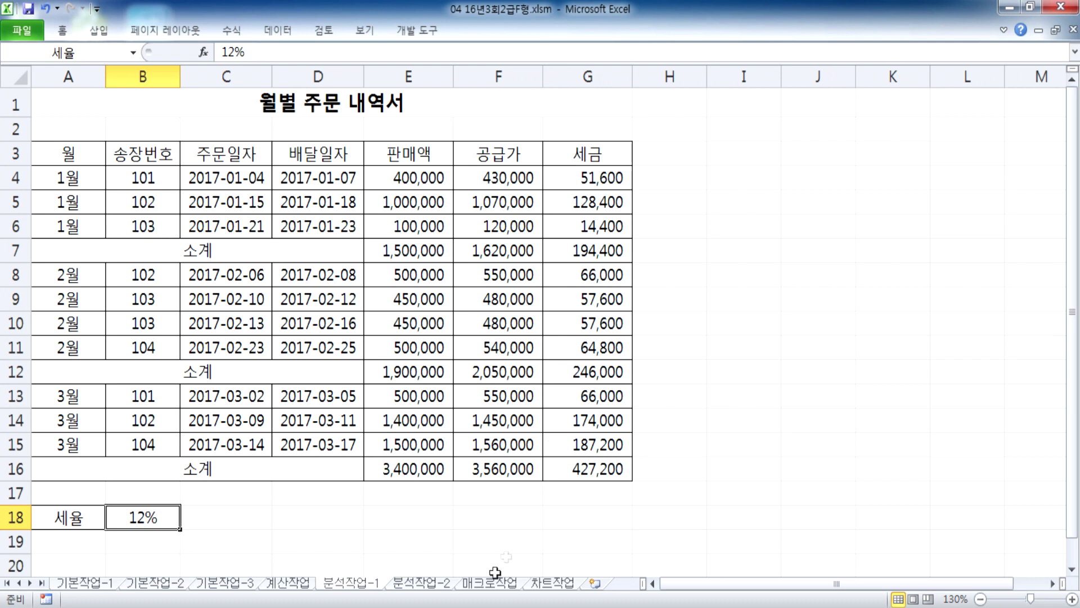
- On the 분석작업-2 sheet, enter the target amount 7,000,000 in F5 beside row 5's 만기지급액
{"action": "left_click", "coordinate": [421, 584]}
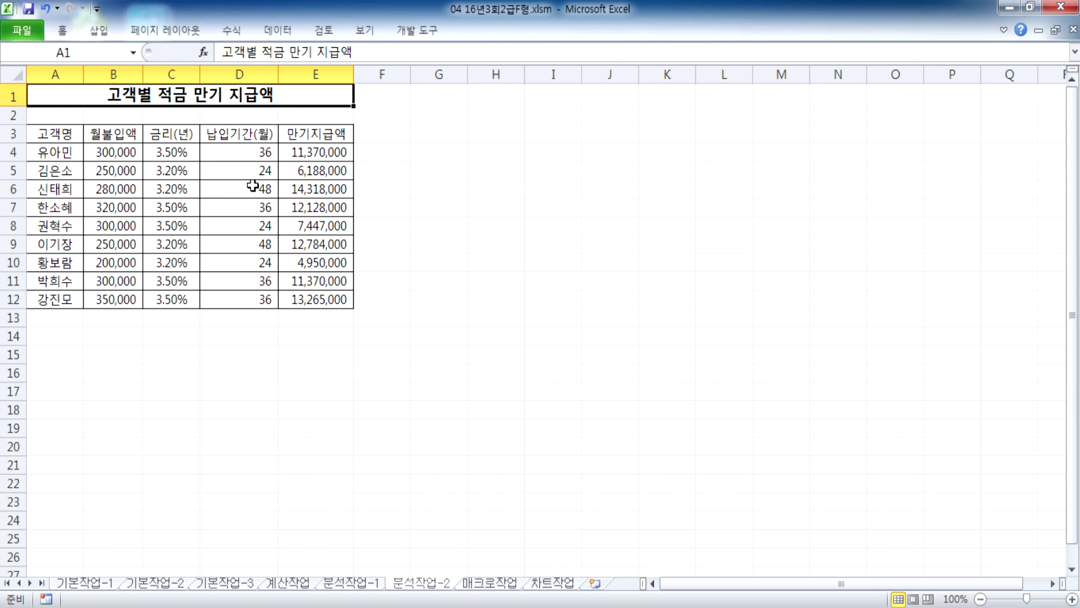
{"action": "left_click_drag", "start_coordinate": [68, 173], "coordinate": [298, 174]}
{"action": "left_click", "coordinate": [298, 172]}
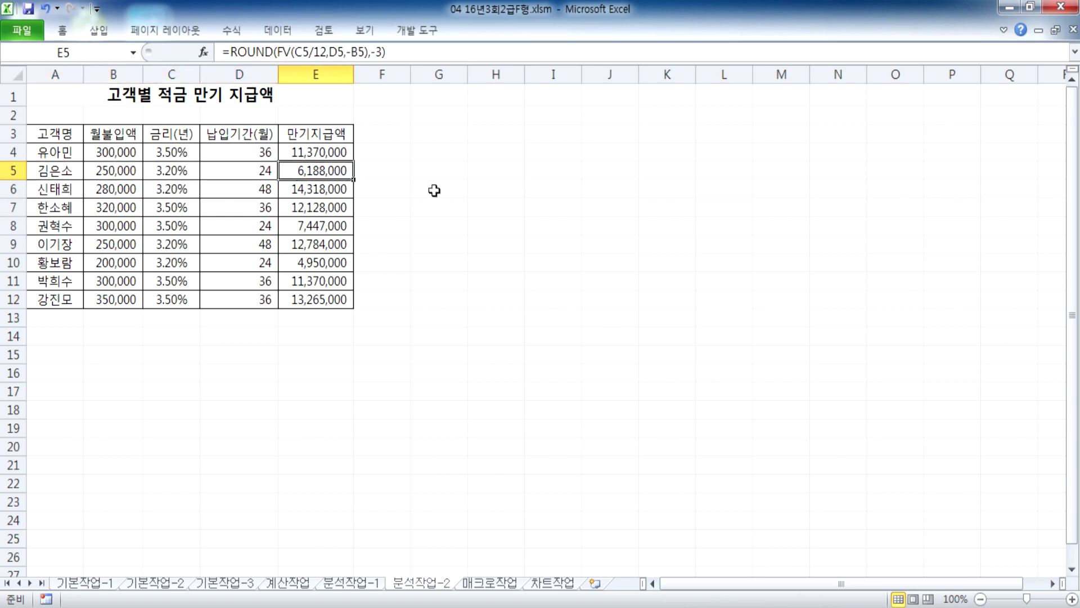
{"action": "left_click", "coordinate": [382, 171]}
{"action": "type", "text": "7,000,000"}
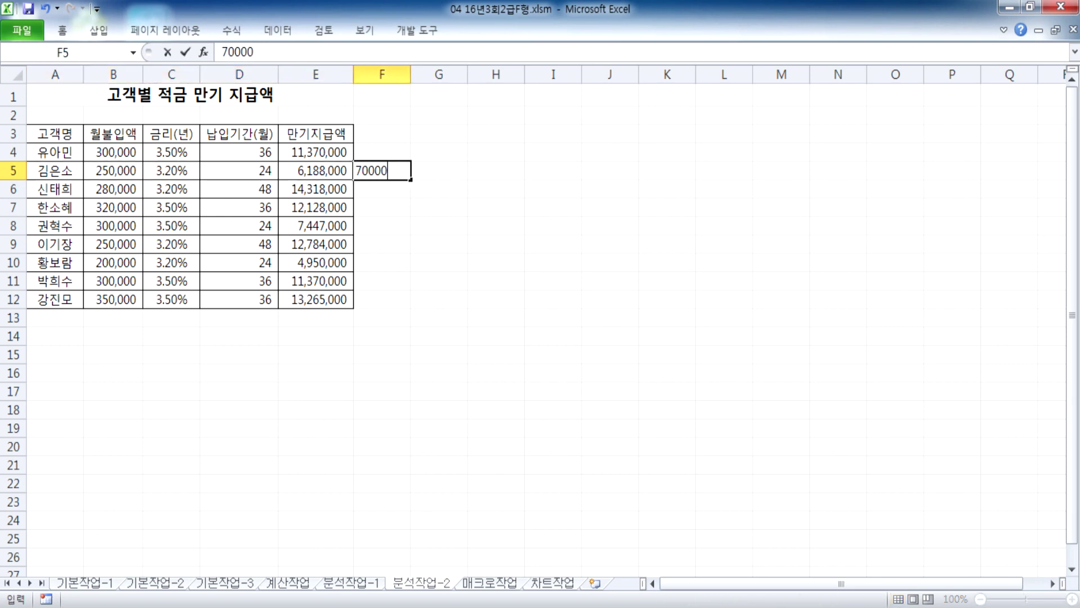
{"action": "key", "text": "Return"}
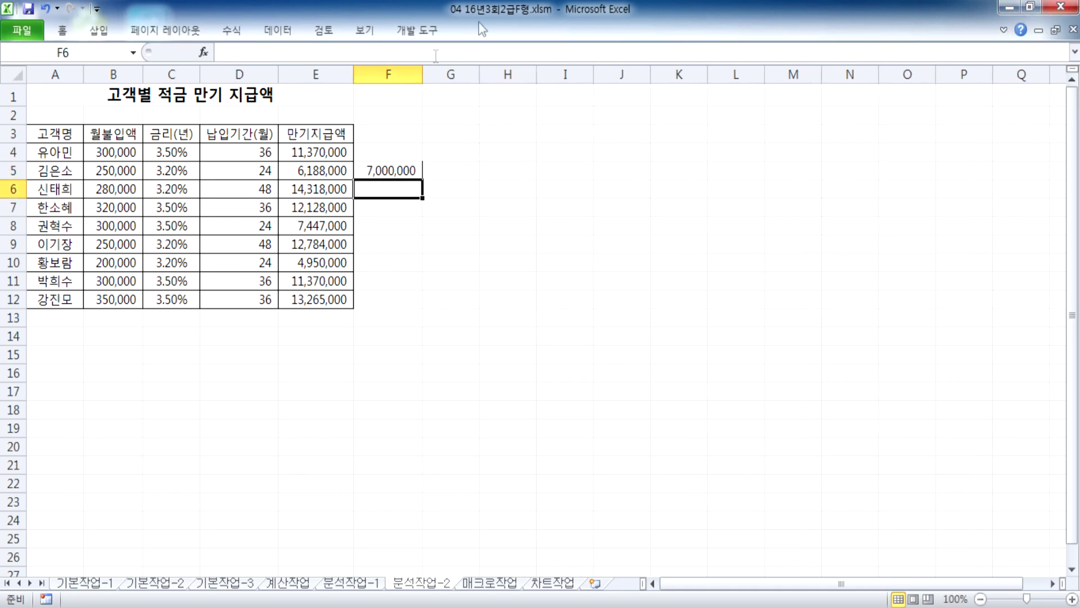
- Review row 5's 만기지급액 formula and the 월불입액, 금리(년) and 납입기간(월) cells it depends on
{"action": "left_click", "coordinate": [392, 171]}
{"action": "left_click", "coordinate": [334, 169]}
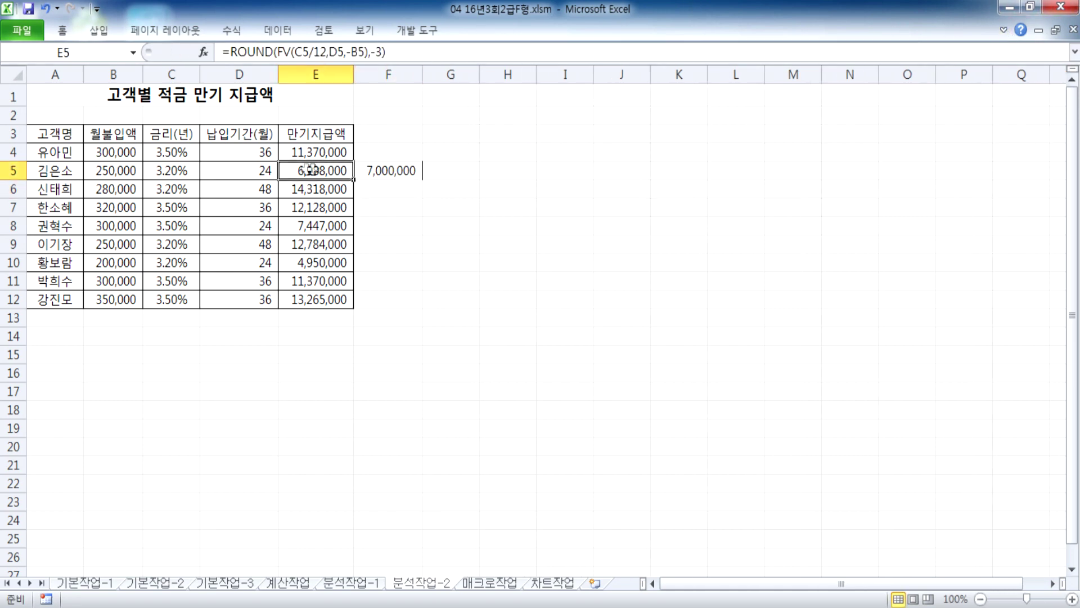
{"action": "left_click", "coordinate": [118, 170]}
{"action": "left_click", "coordinate": [158, 168]}
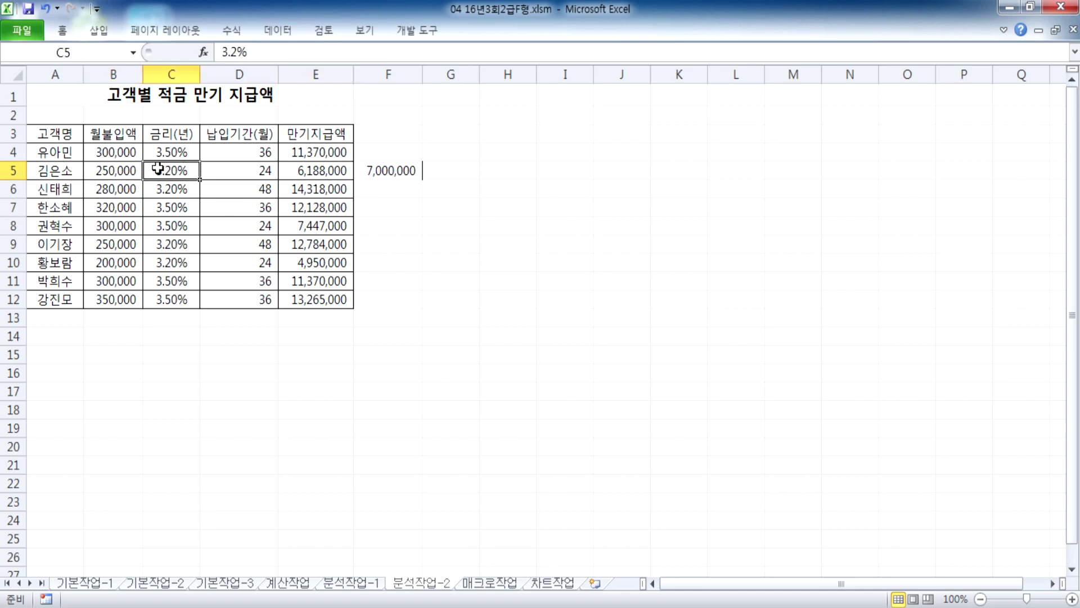
{"action": "left_click", "coordinate": [220, 173]}
{"action": "left_click_drag", "start_coordinate": [115, 170], "coordinate": [239, 171]}
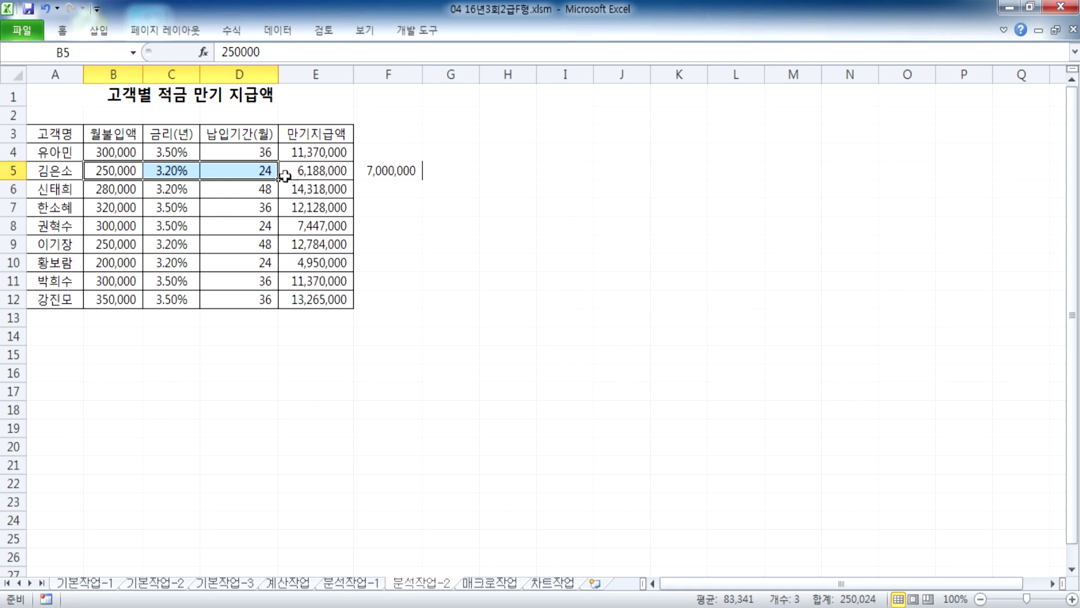
{"action": "left_click", "coordinate": [235, 172]}
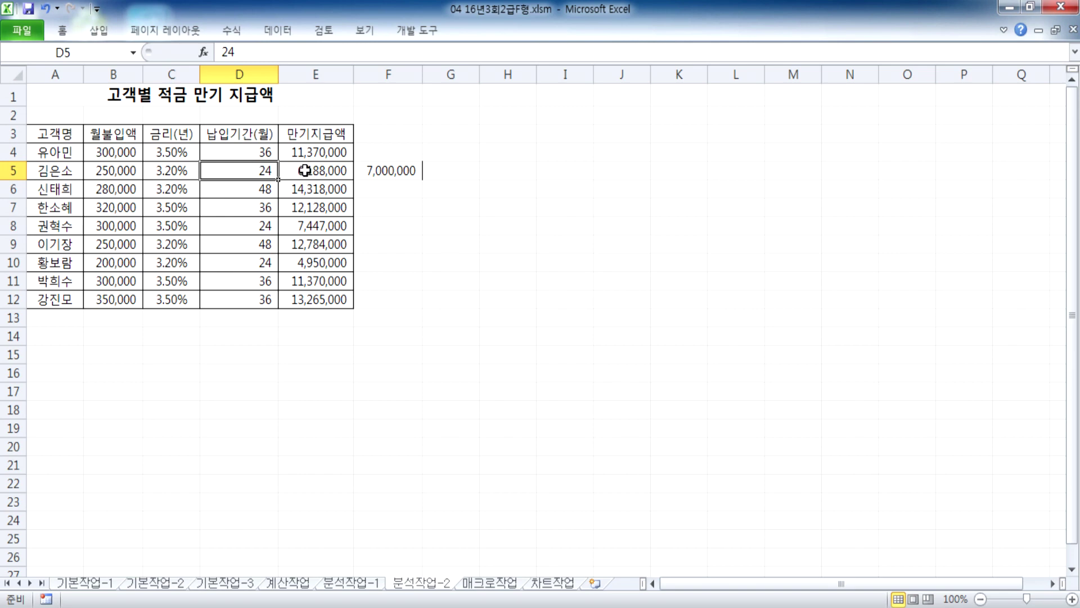
{"action": "left_click", "coordinate": [292, 31]}
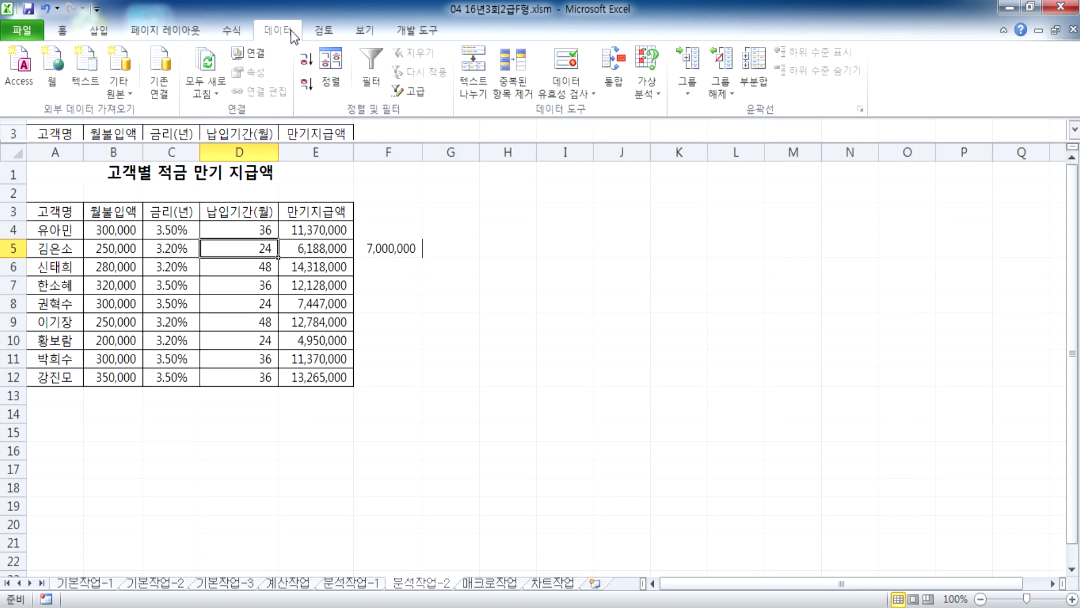
{"action": "left_click", "coordinate": [539, 248]}
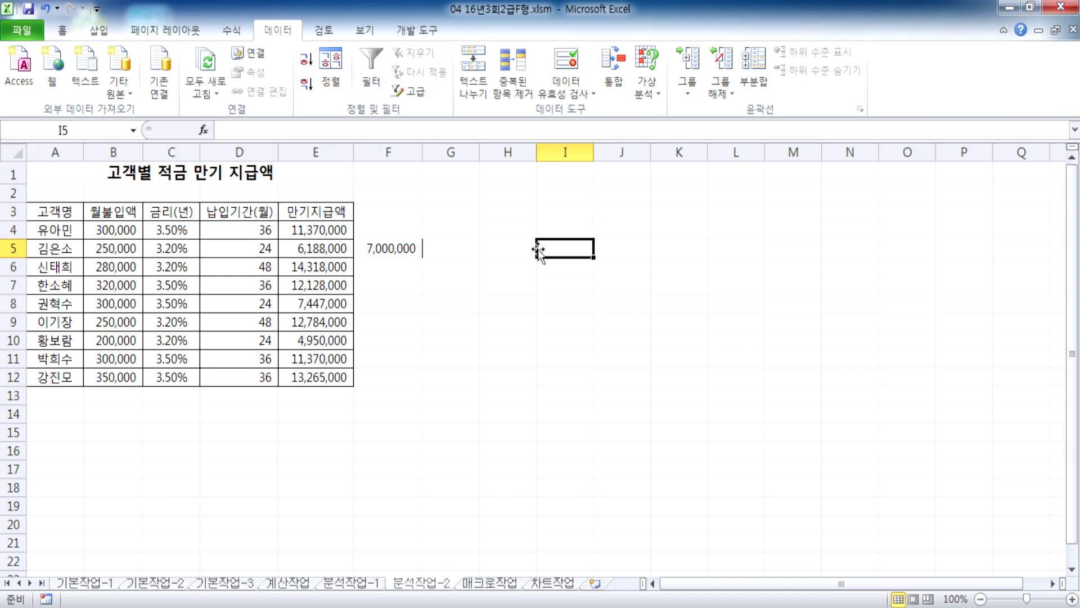
{"action": "left_click", "coordinate": [647, 87]}
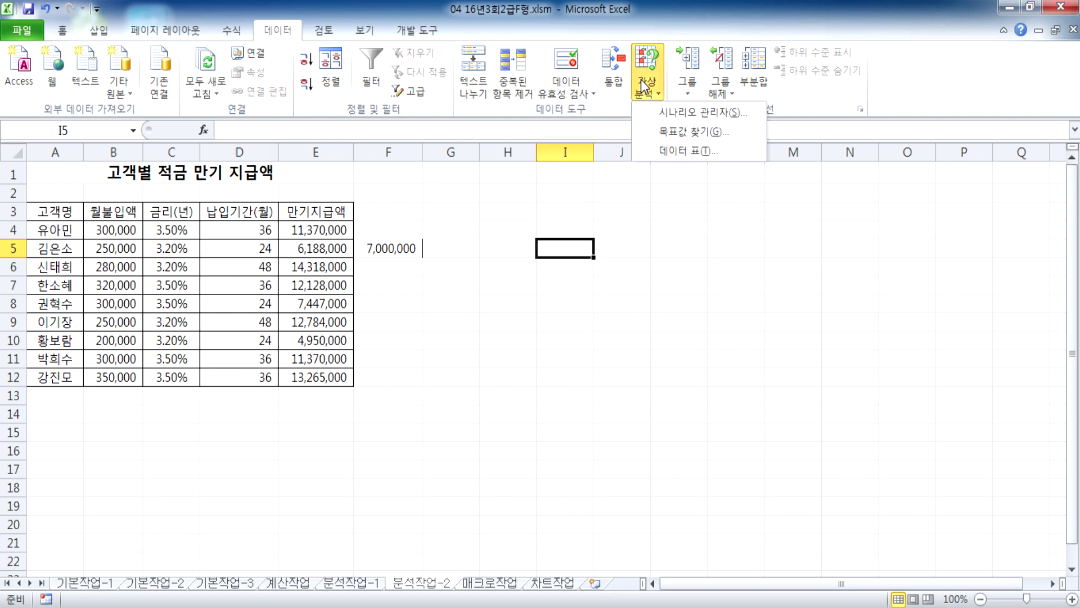
{"action": "left_click", "coordinate": [663, 133]}
{"action": "left_click_drag", "start_coordinate": [610, 134], "coordinate": [485, 191]}
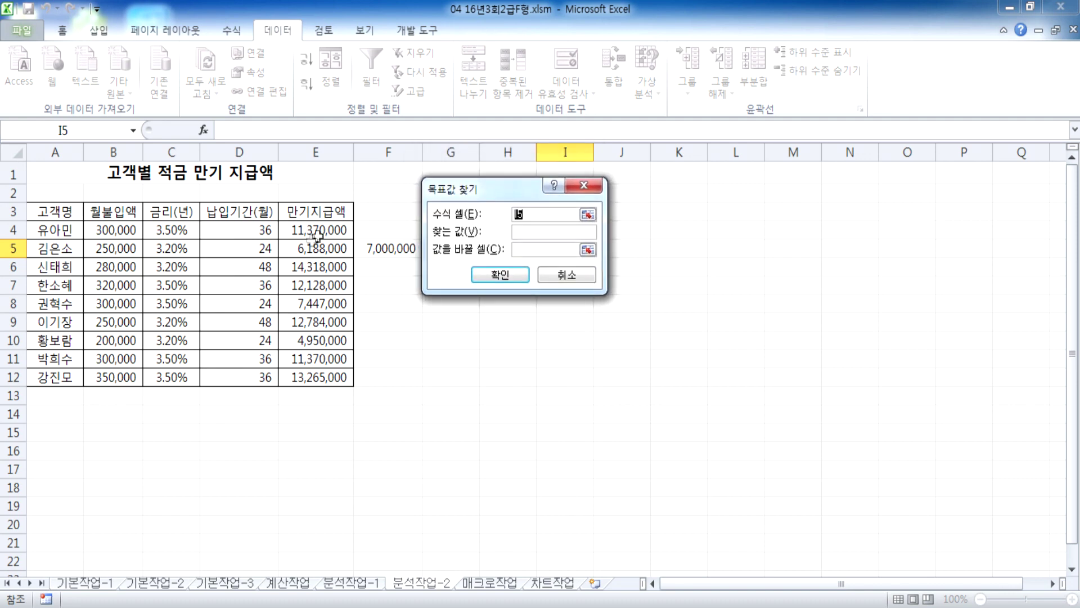
{"action": "left_click", "coordinate": [293, 253]}
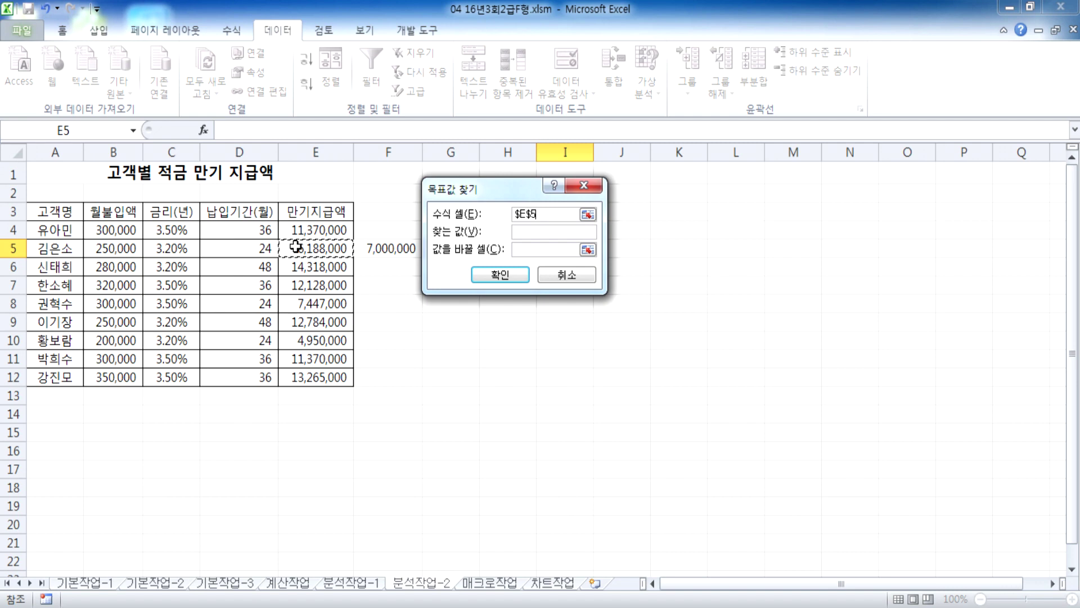
{"action": "key", "text": "Escape"}
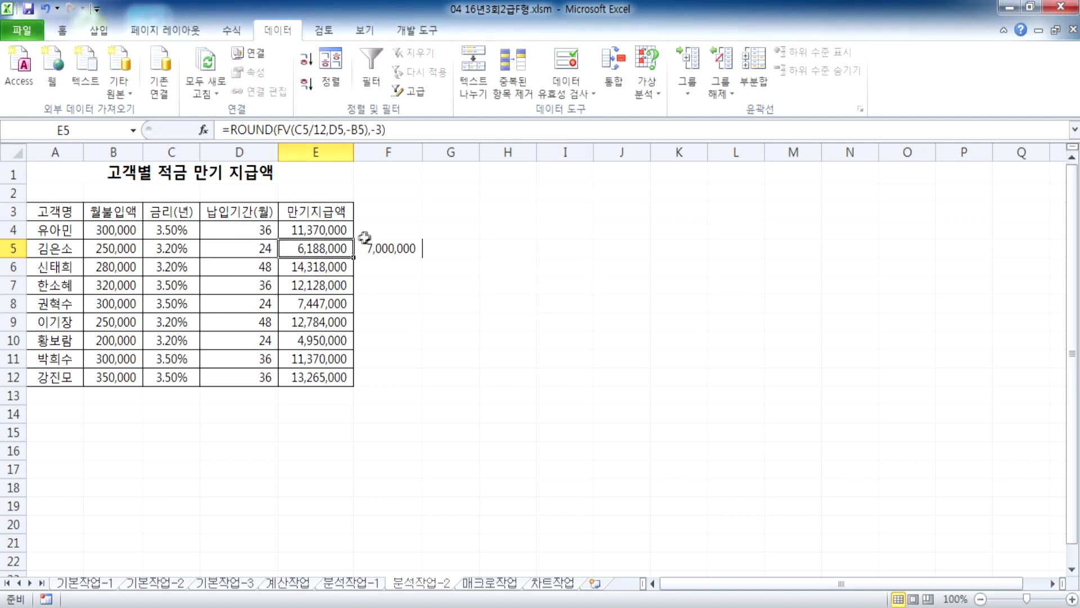
- Examine which cells the 만기지급액 formula in E5 refers to
{"action": "key", "text": "F2"}
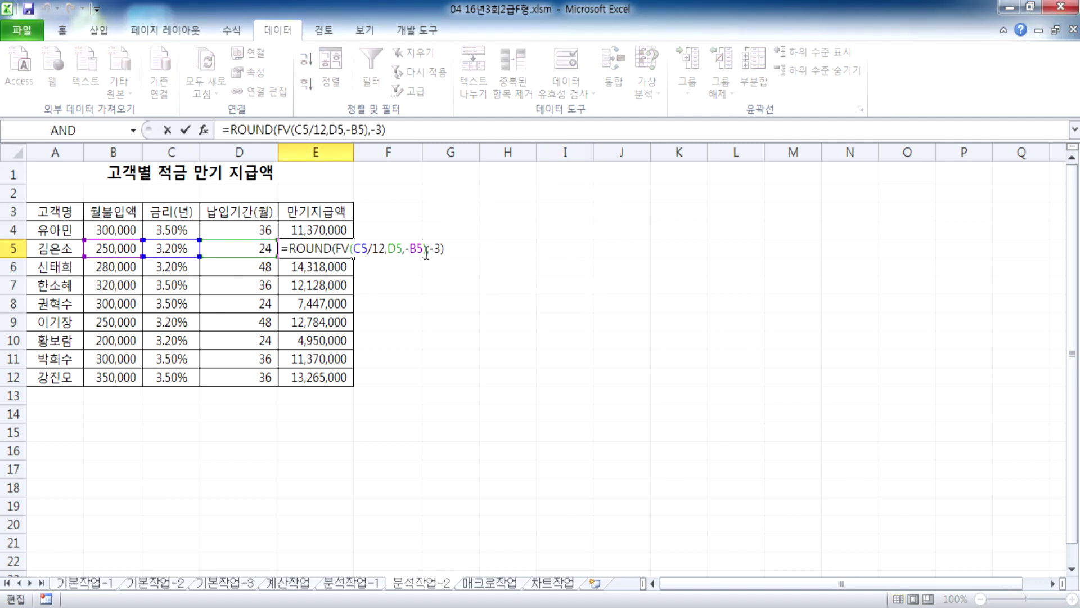
{"action": "key", "text": "Escape"}
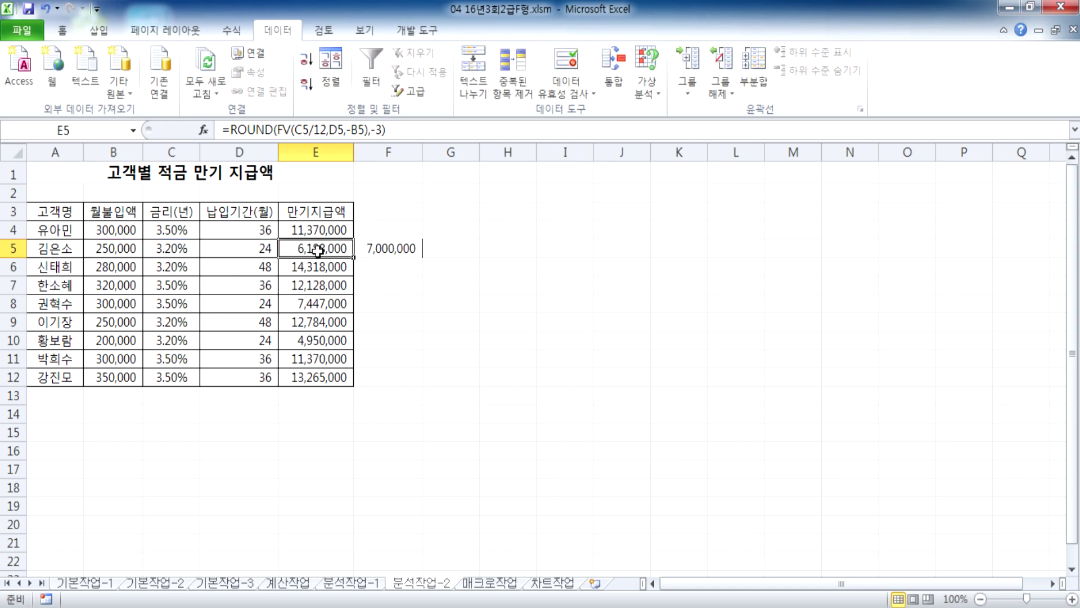
- Start a Goal Seek with the 만기지급액 cell E5 as the formula cell and 7000000 as the target value
{"action": "left_click_drag", "start_coordinate": [393, 130], "coordinate": [256, 120]}
{"action": "key", "text": "Escape"}
{"action": "left_click", "coordinate": [501, 245]}
{"action": "left_click", "coordinate": [642, 91]}
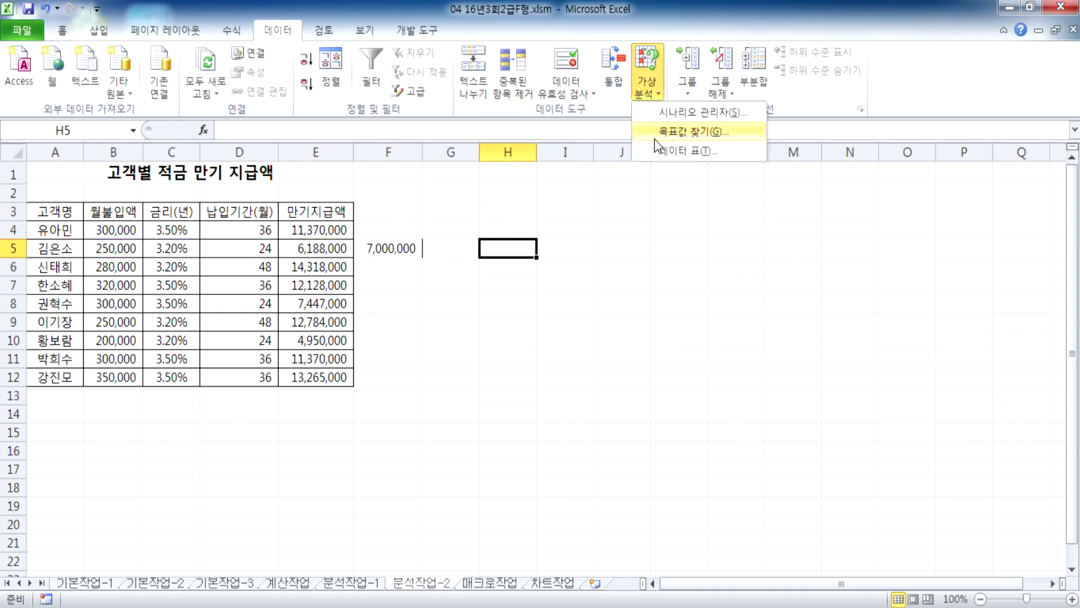
{"action": "left_click", "coordinate": [662, 137]}
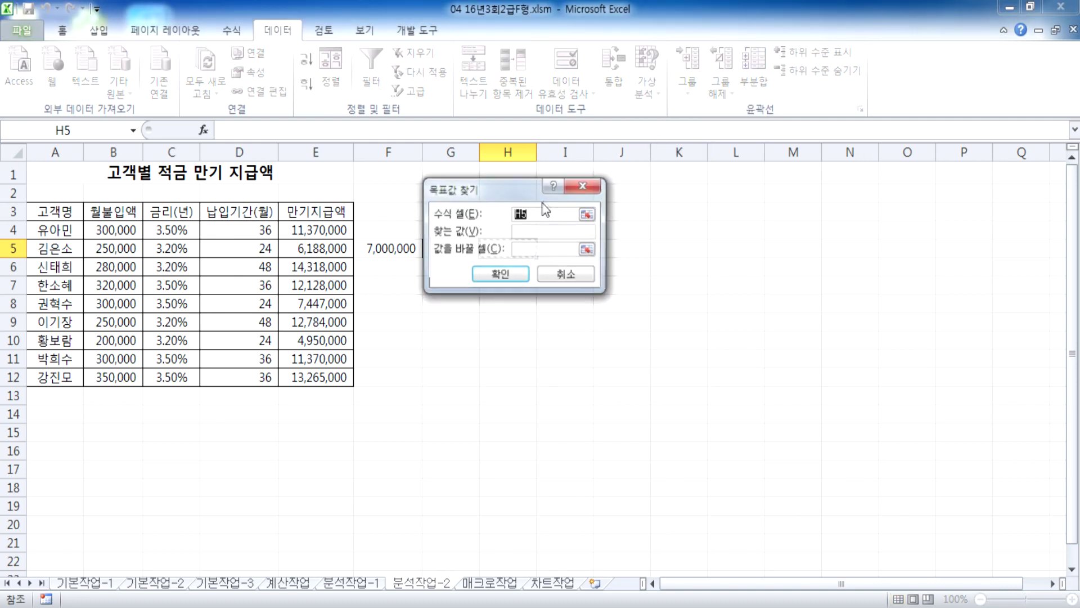
{"action": "left_click", "coordinate": [305, 253]}
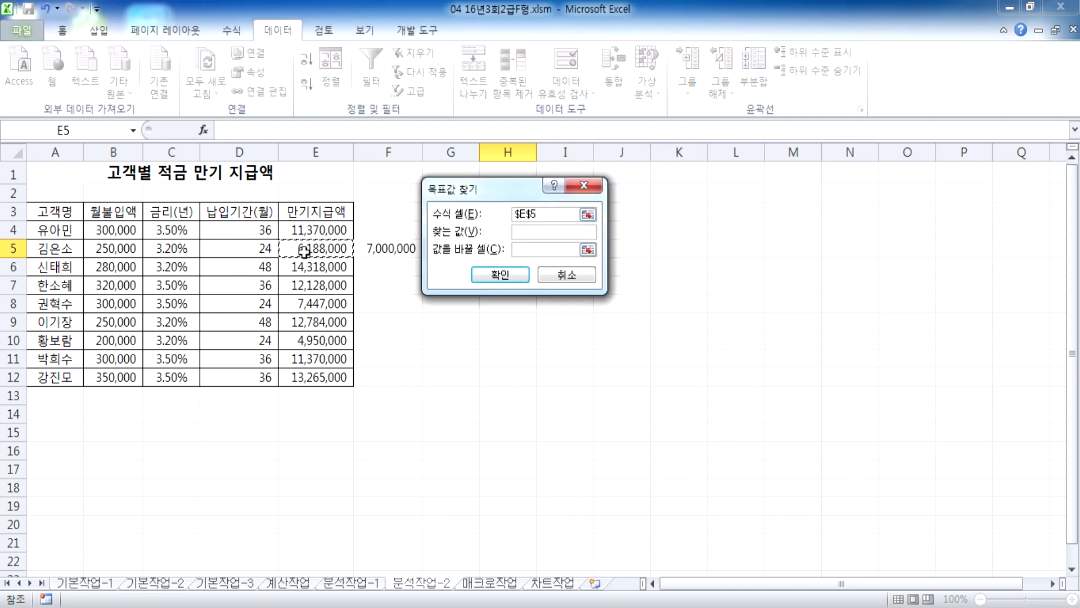
{"action": "left_click", "coordinate": [521, 232]}
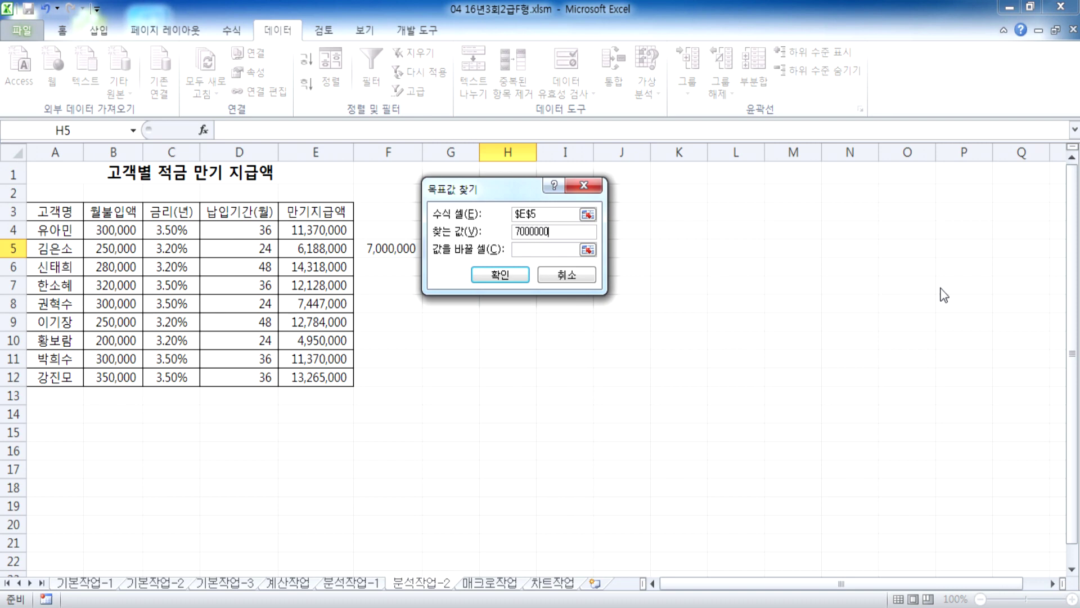
{"action": "left_click_drag", "start_coordinate": [497, 191], "coordinate": [478, 206]}
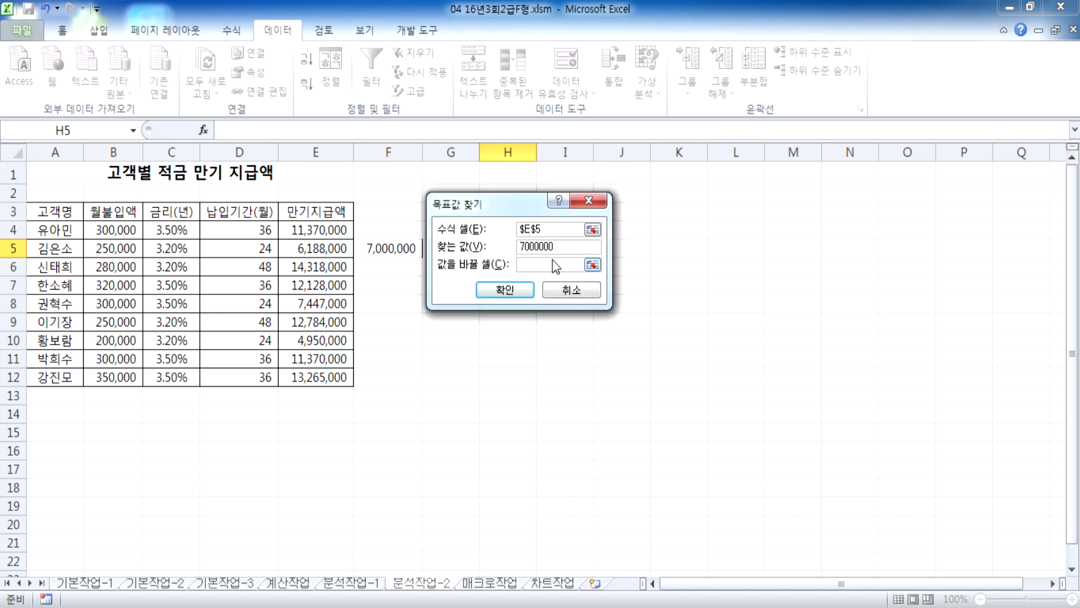
- Set row 5's 납입기간(월) cell D5 as the changing cell, run the Goal Seek and accept its result
{"action": "left_click", "coordinate": [537, 229]}
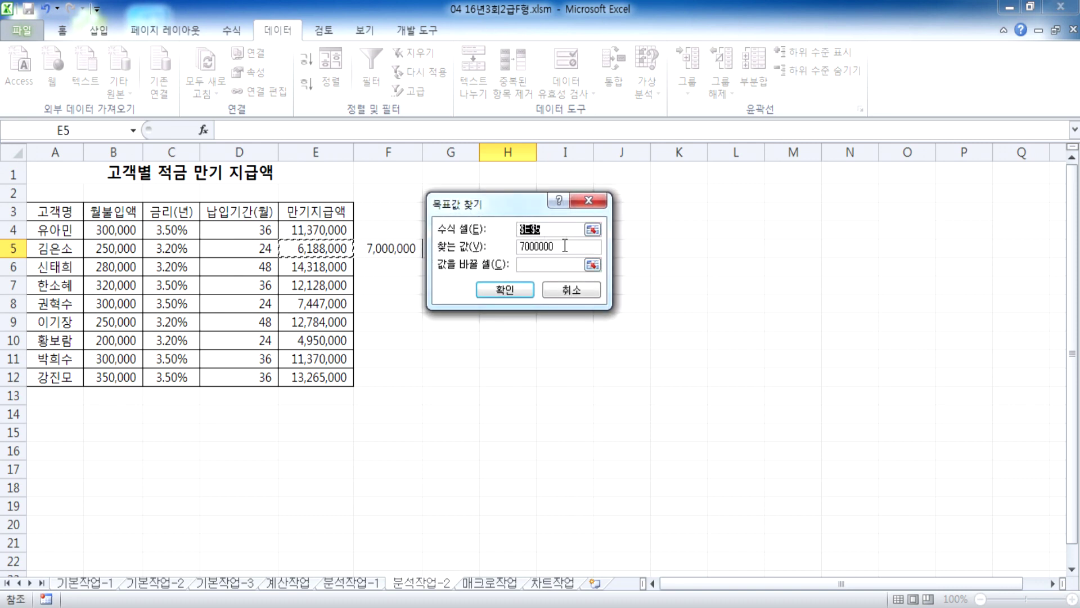
{"action": "key", "text": "Tab"}
{"action": "left_click", "coordinate": [535, 264]}
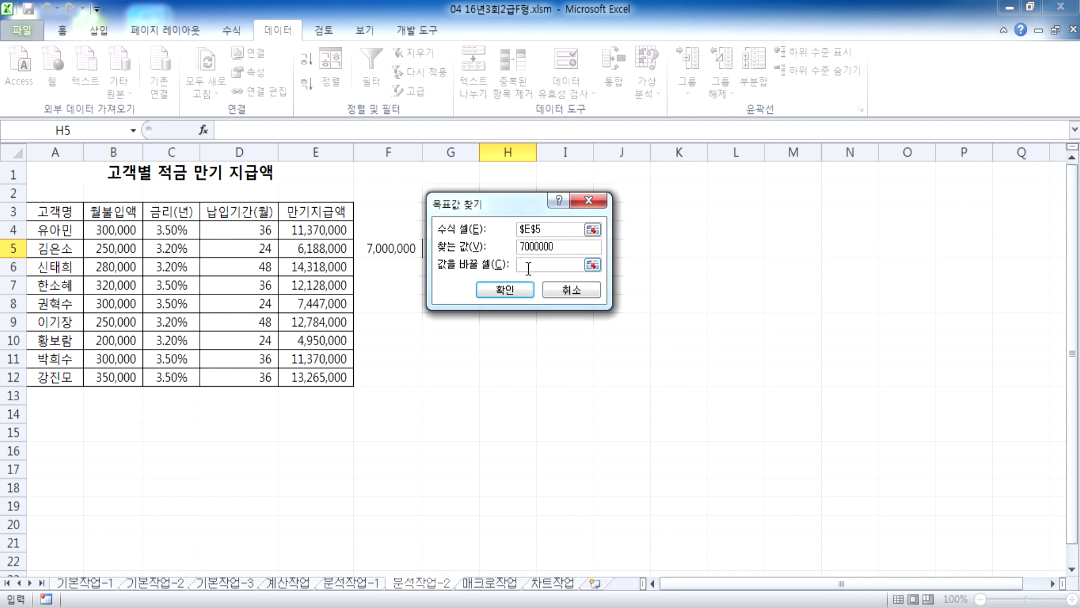
{"action": "left_click", "coordinate": [235, 247]}
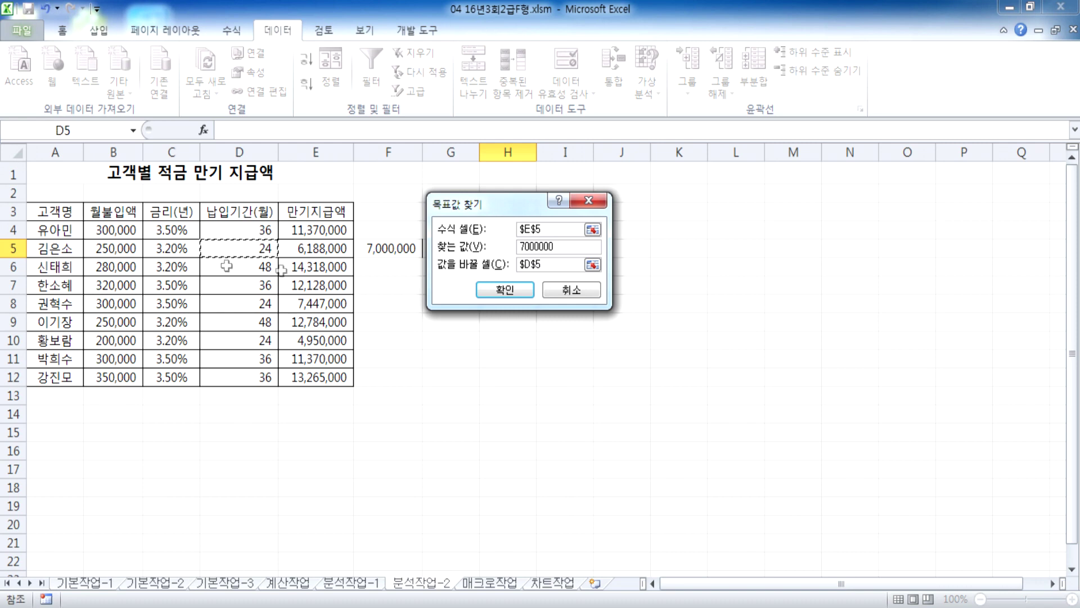
{"action": "left_click", "coordinate": [505, 290]}
{"action": "left_click", "coordinate": [476, 289]}
- Examine the exact 납입기간(월) value stored in D5 and compare it with row 5's 만기지급액
{"action": "left_click", "coordinate": [251, 250]}
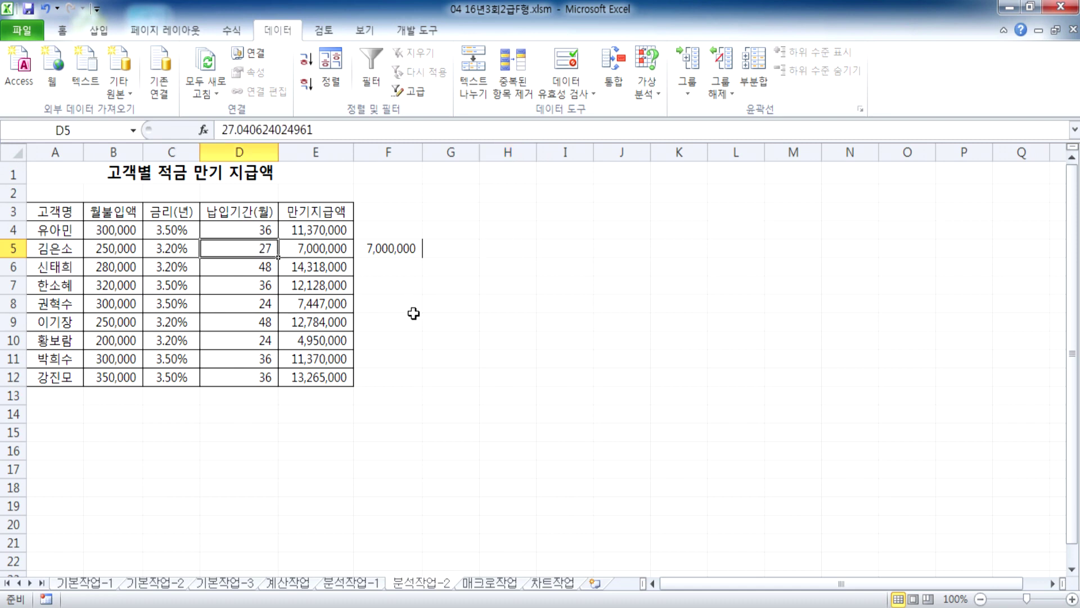
{"action": "key", "text": "F2"}
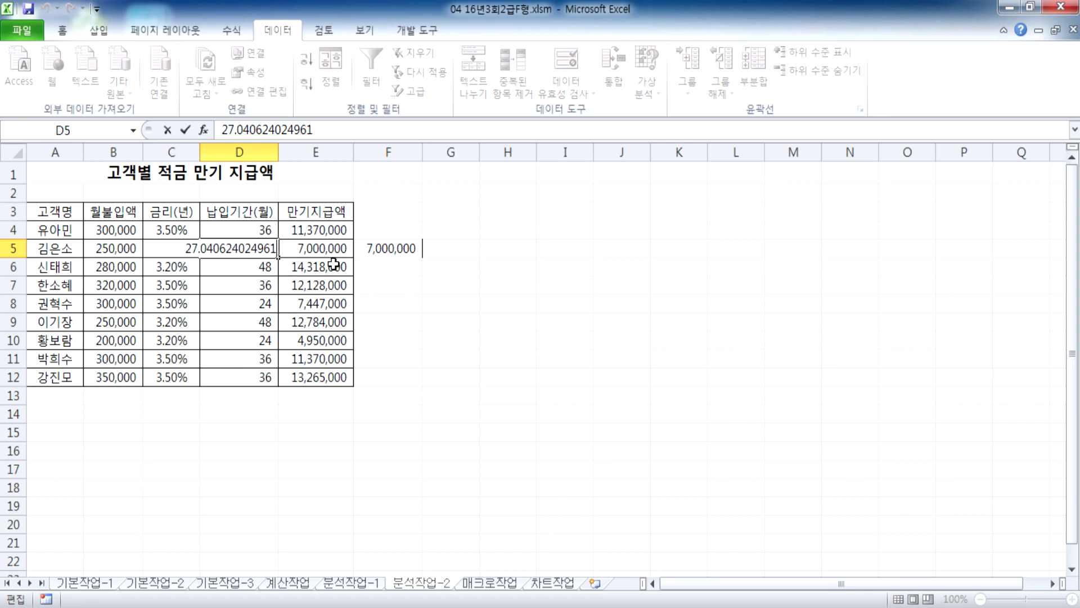
{"action": "key", "text": "Escape"}
{"action": "left_click", "coordinate": [318, 249]}
{"action": "left_click", "coordinate": [244, 247]}
{"action": "key", "text": "F2"}
{"action": "key", "text": "Escape"}
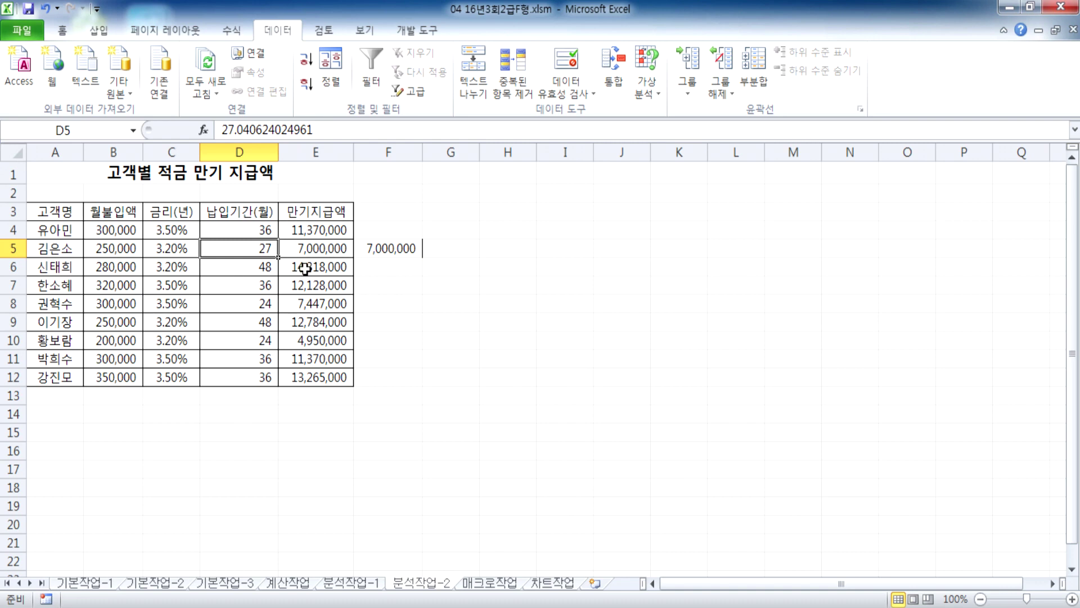
{"action": "key", "text": "F2"}
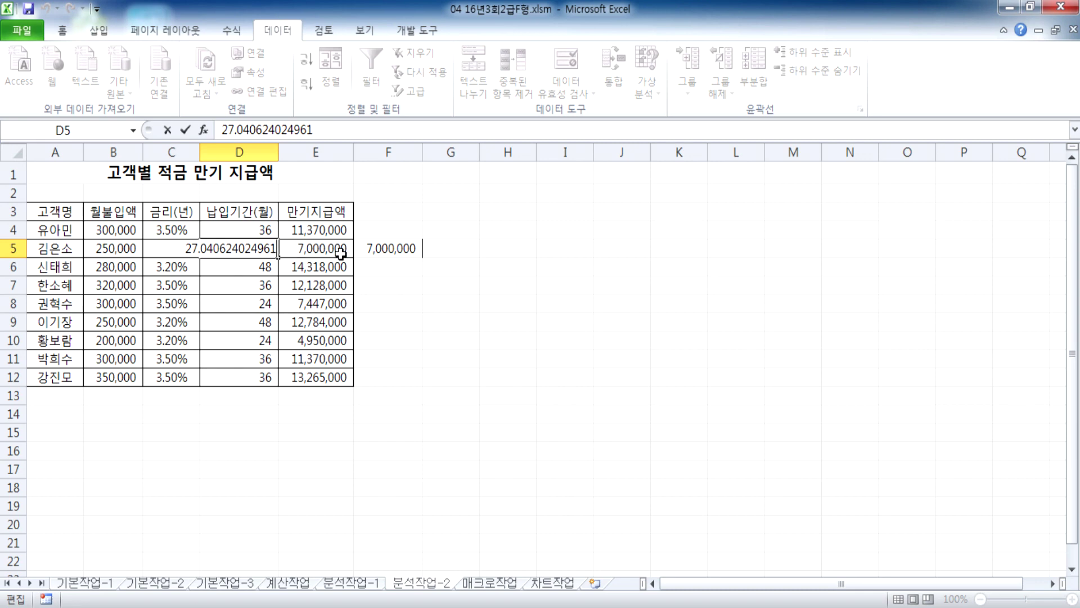
{"action": "key", "text": "Escape"}
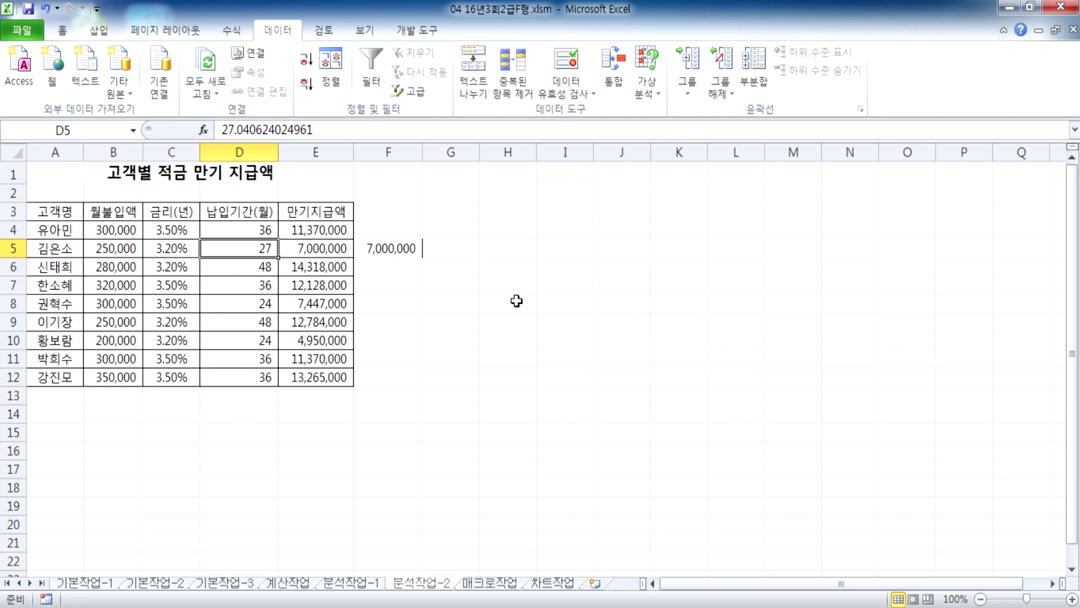
- Open the 매크로작업 sheet, check the three subject scores of 170201 and select its 평균 cell E4
{"action": "left_click", "coordinate": [491, 584]}
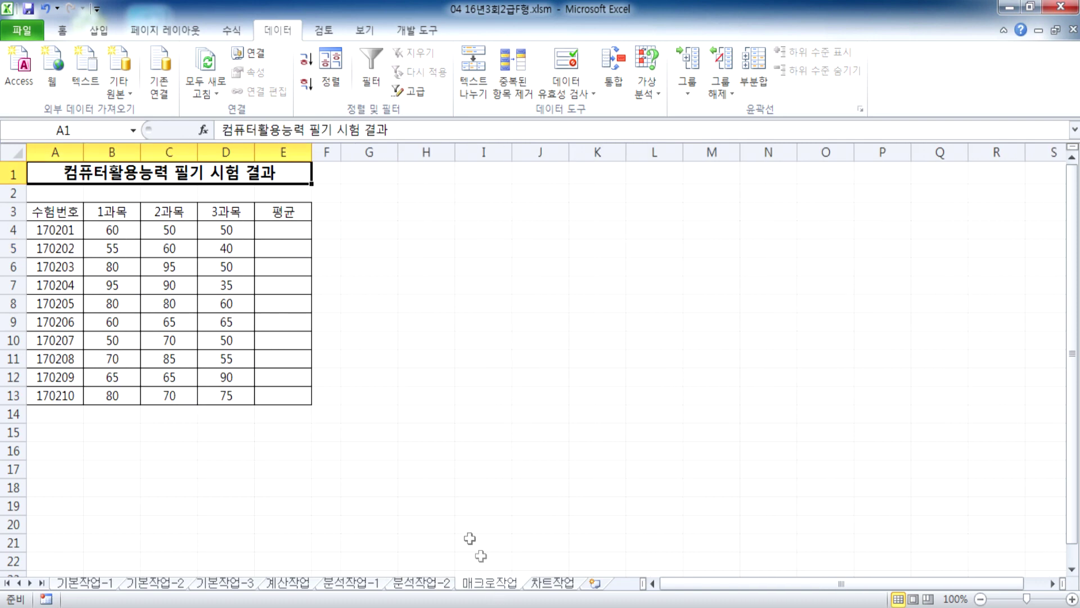
{"action": "left_click_drag", "start_coordinate": [113, 228], "coordinate": [225, 230]}
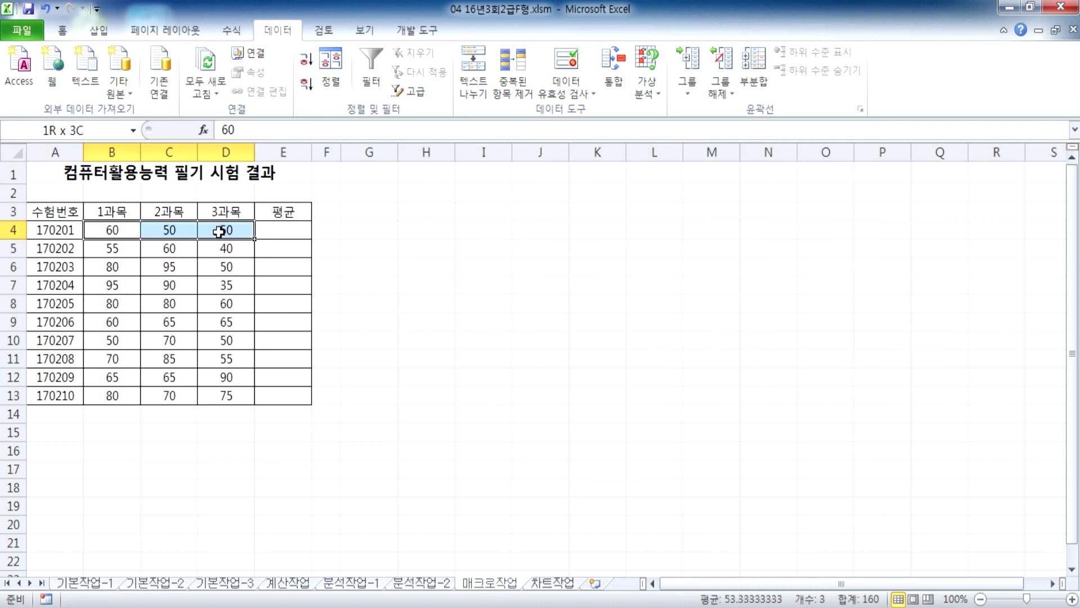
{"action": "left_click", "coordinate": [280, 227]}
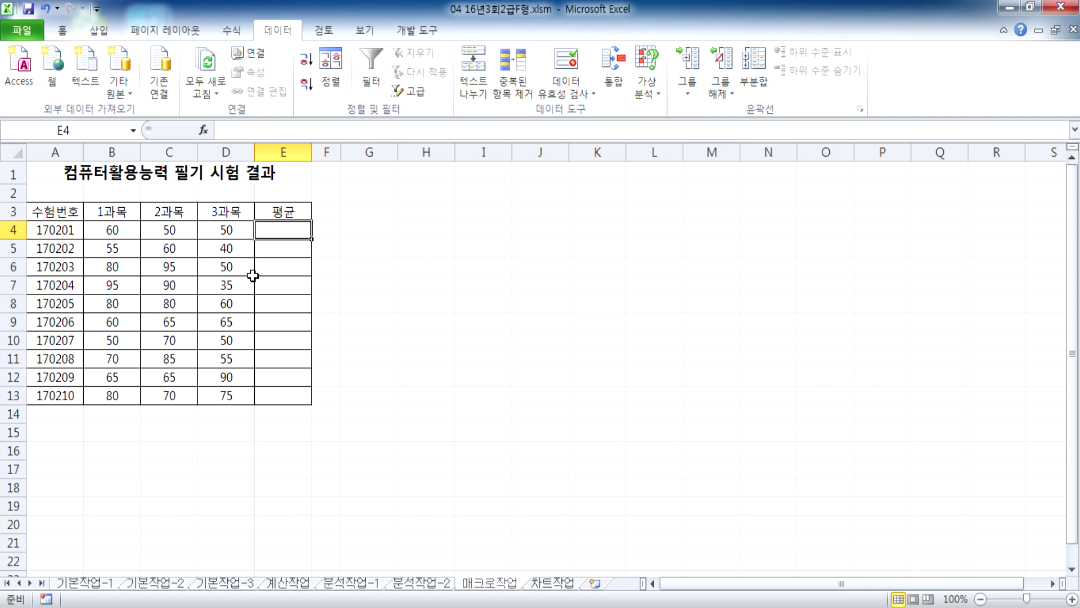
{"action": "left_click", "coordinate": [220, 32]}
{"action": "left_click", "coordinate": [71, 95]}
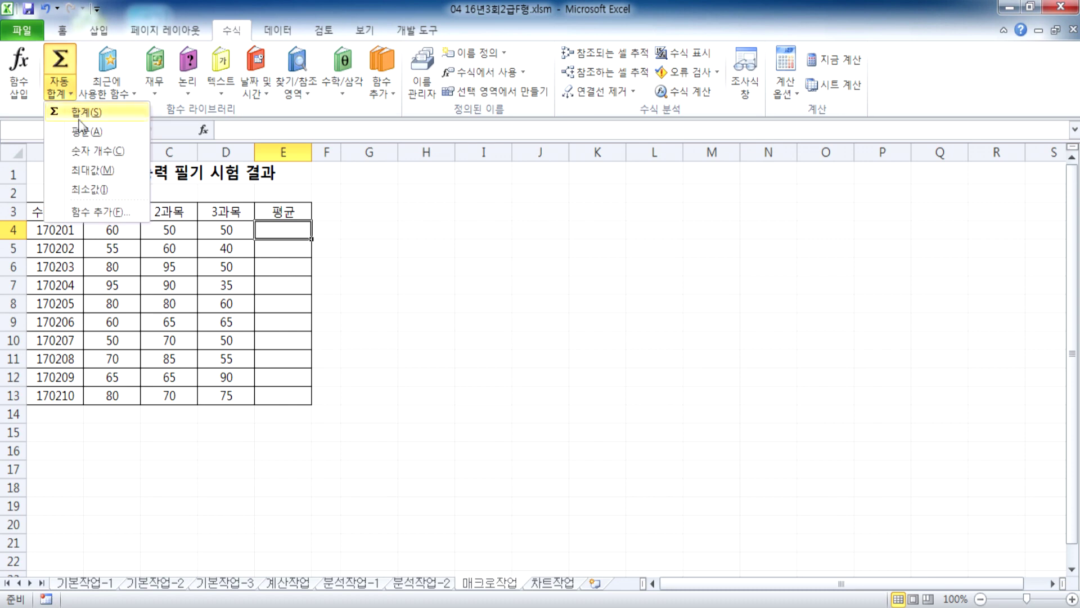
{"action": "left_click", "coordinate": [74, 130]}
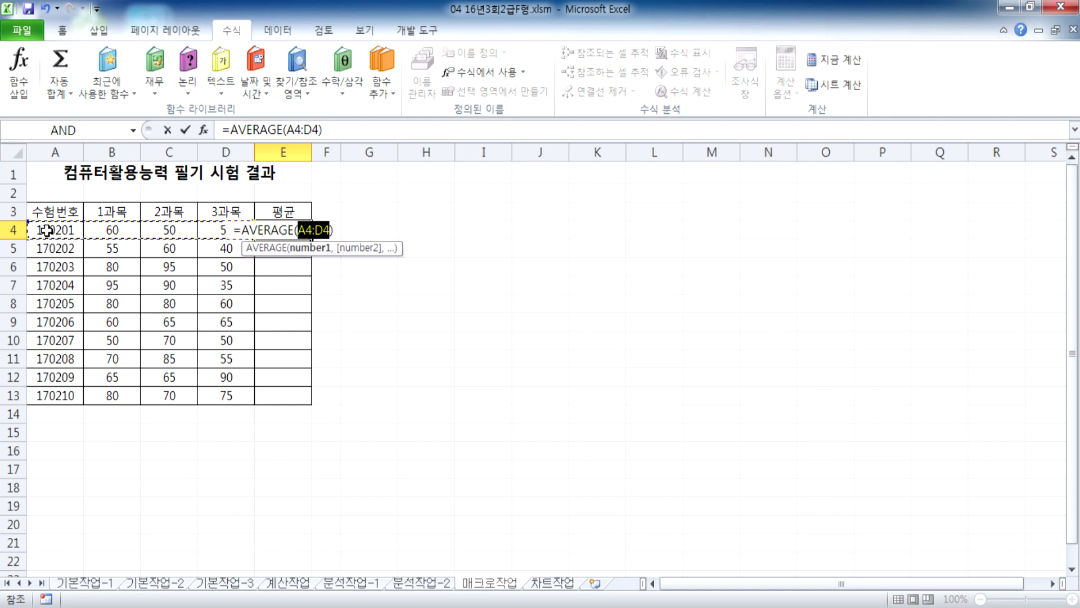
{"action": "key", "text": "Escape"}
- Calculate the 평균 for 170201 in E4 with AVERAGE over the three subject scores B4:D4
{"action": "scroll", "coordinate": [257, 263], "scroll_direction": "up", "scroll_amount": 3}
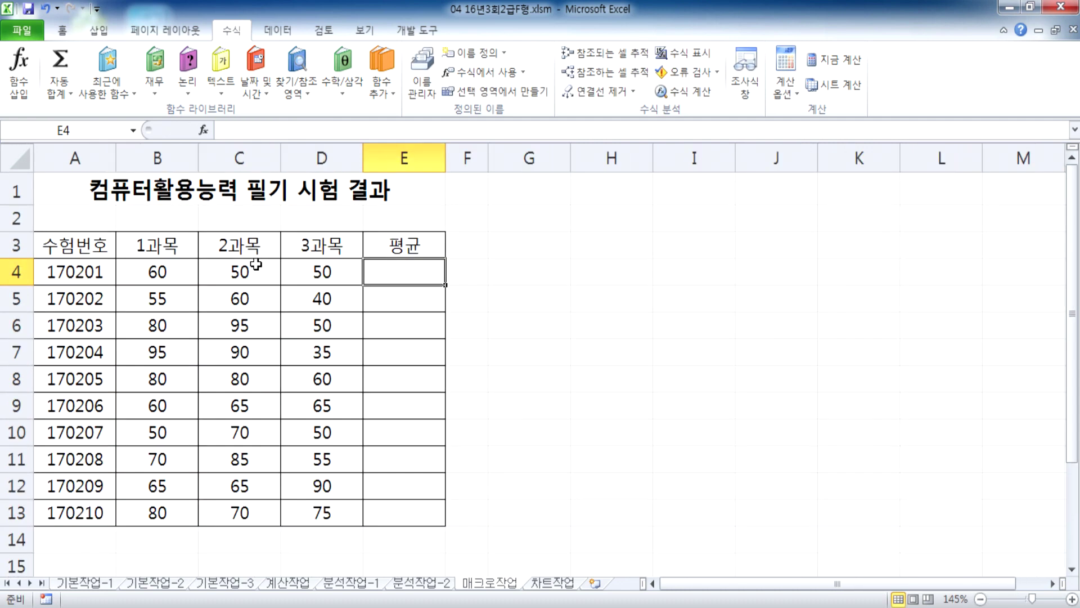
{"action": "left_click_drag", "start_coordinate": [152, 272], "coordinate": [323, 273]}
{"action": "left_click", "coordinate": [377, 273]}
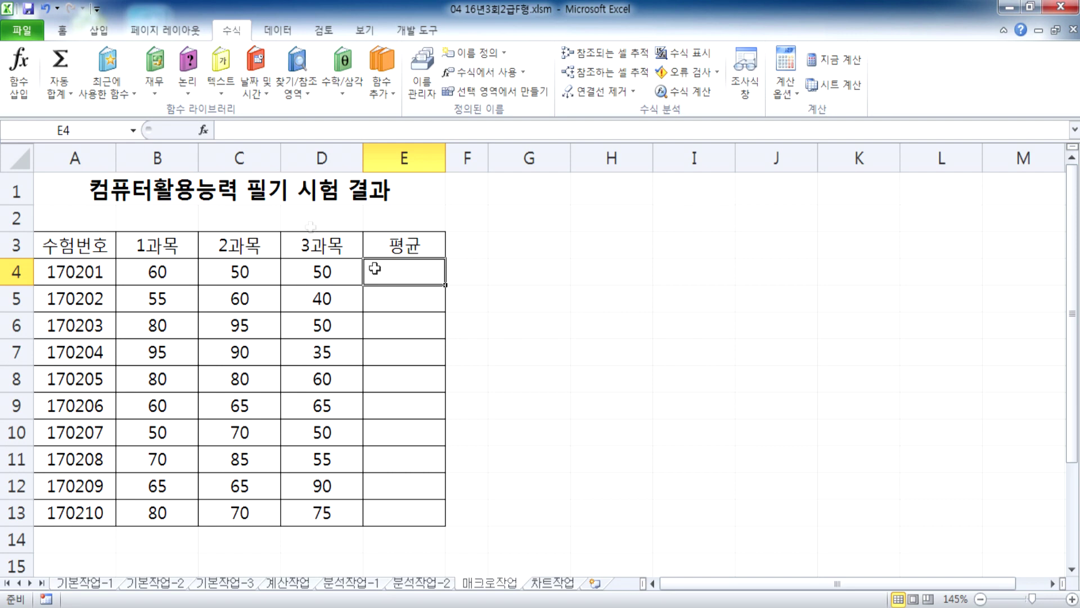
{"action": "left_click", "coordinate": [59, 88]}
{"action": "left_click", "coordinate": [88, 133]}
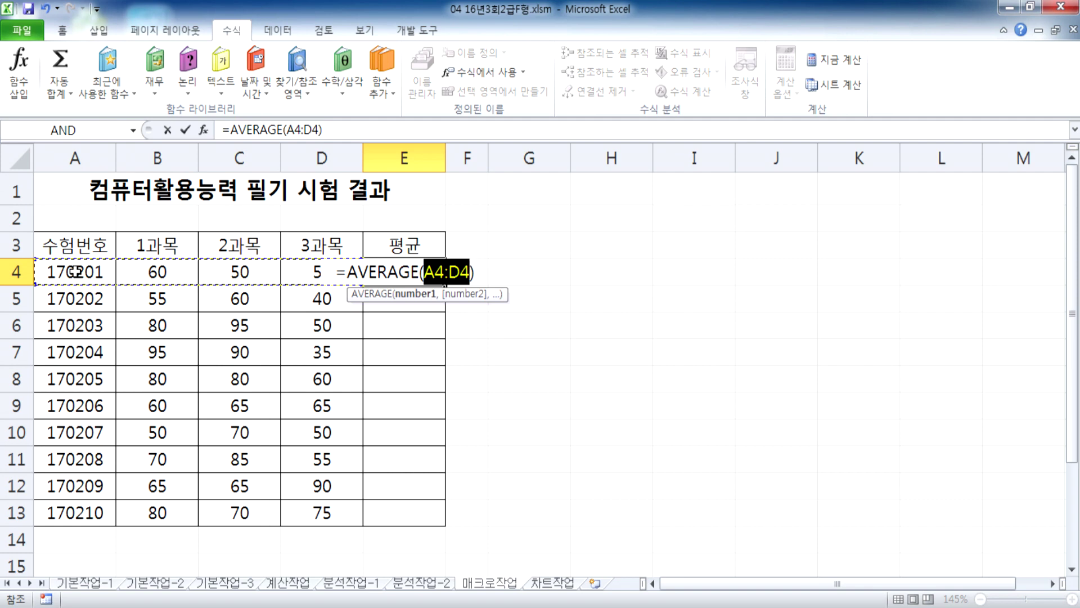
{"action": "left_click_drag", "start_coordinate": [155, 271], "coordinate": [319, 275]}
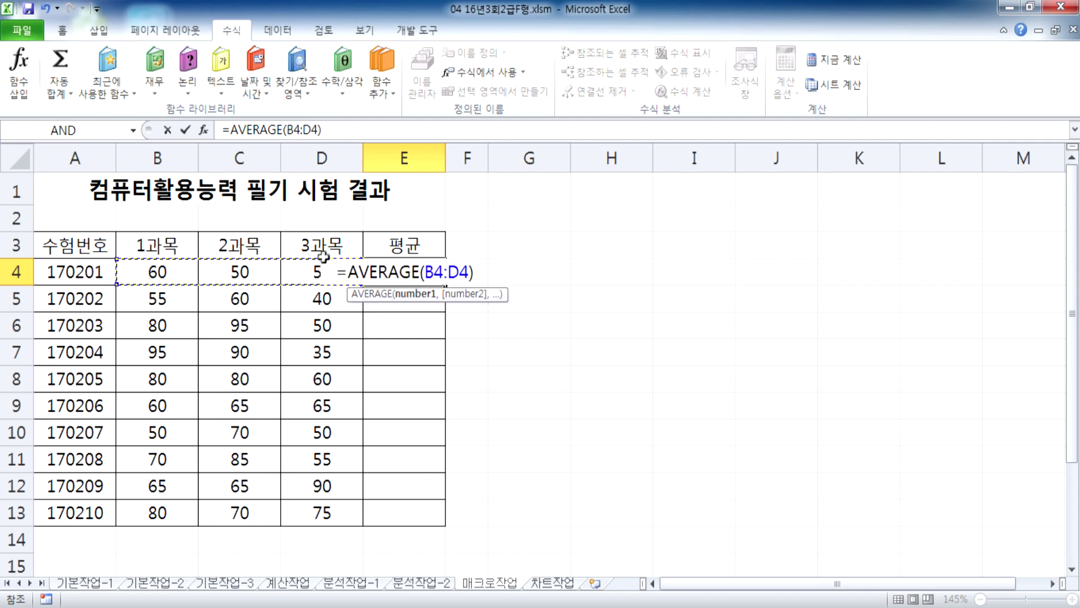
{"action": "key", "text": "Return"}
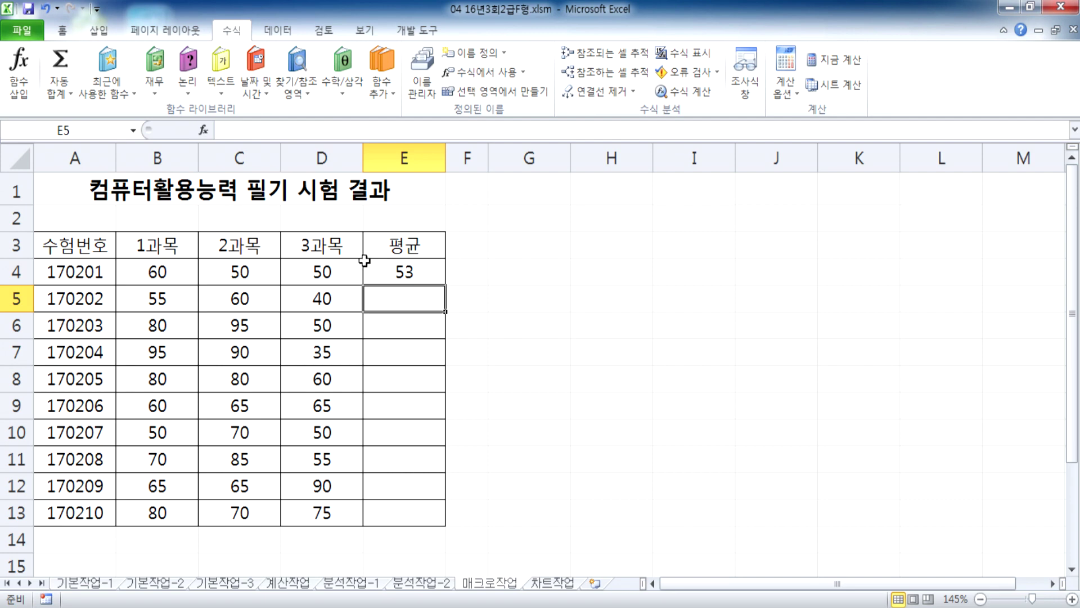
- Check which adjacent numeric cells in row 4 the AVERAGE formula in E4 includes and which it leaves out
{"action": "left_click", "coordinate": [404, 273]}
{"action": "left_click", "coordinate": [548, 308]}
{"action": "left_click", "coordinate": [422, 275]}
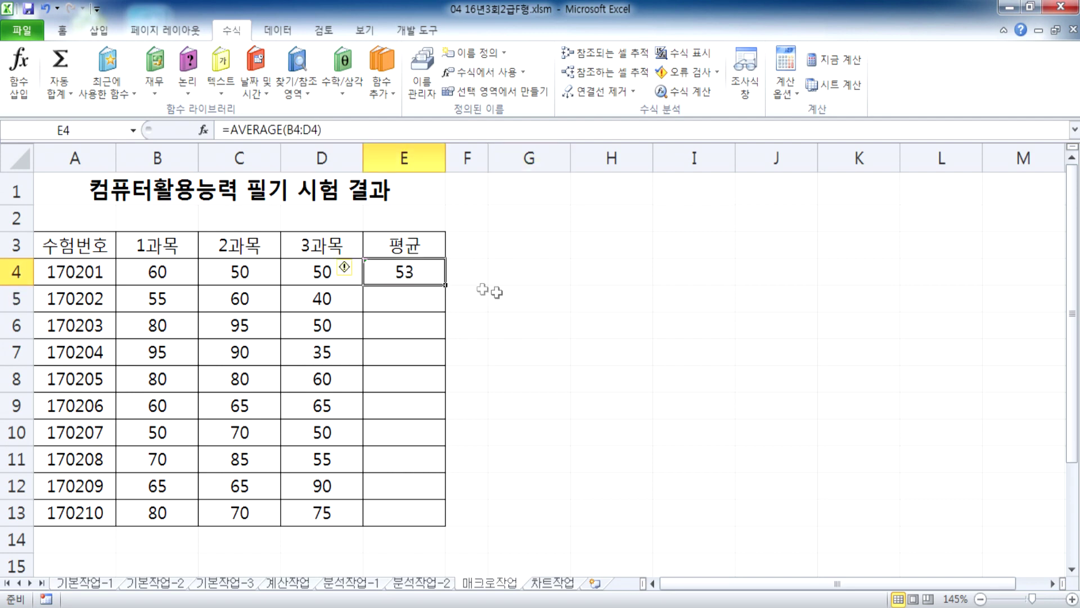
{"action": "left_click", "coordinate": [531, 293]}
{"action": "left_click_drag", "start_coordinate": [93, 272], "coordinate": [357, 271]}
{"action": "left_click", "coordinate": [401, 272]}
{"action": "key", "text": "F2"}
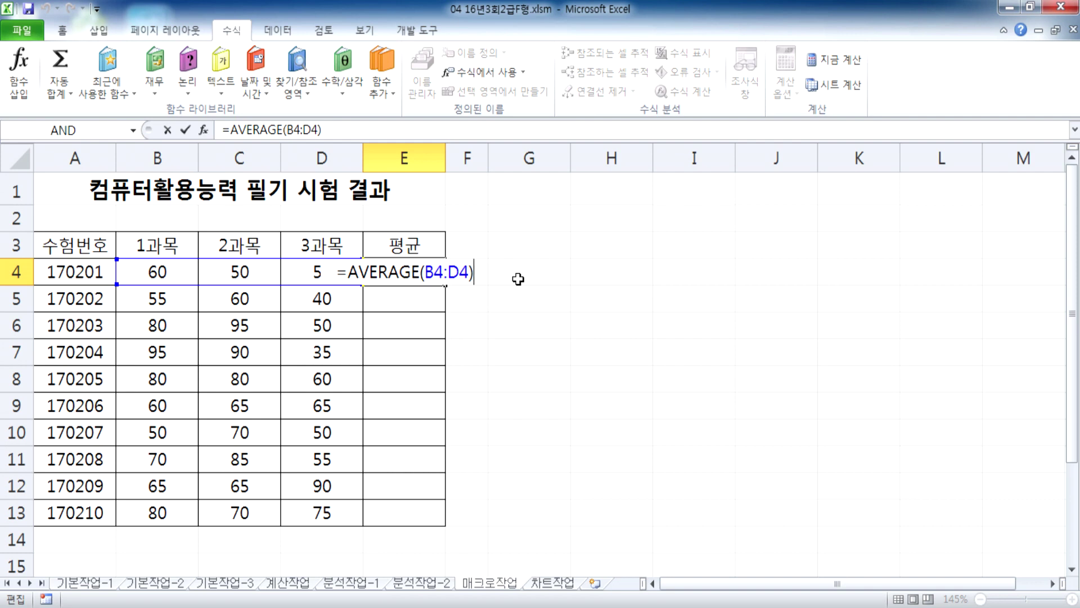
{"action": "key", "text": "Escape"}
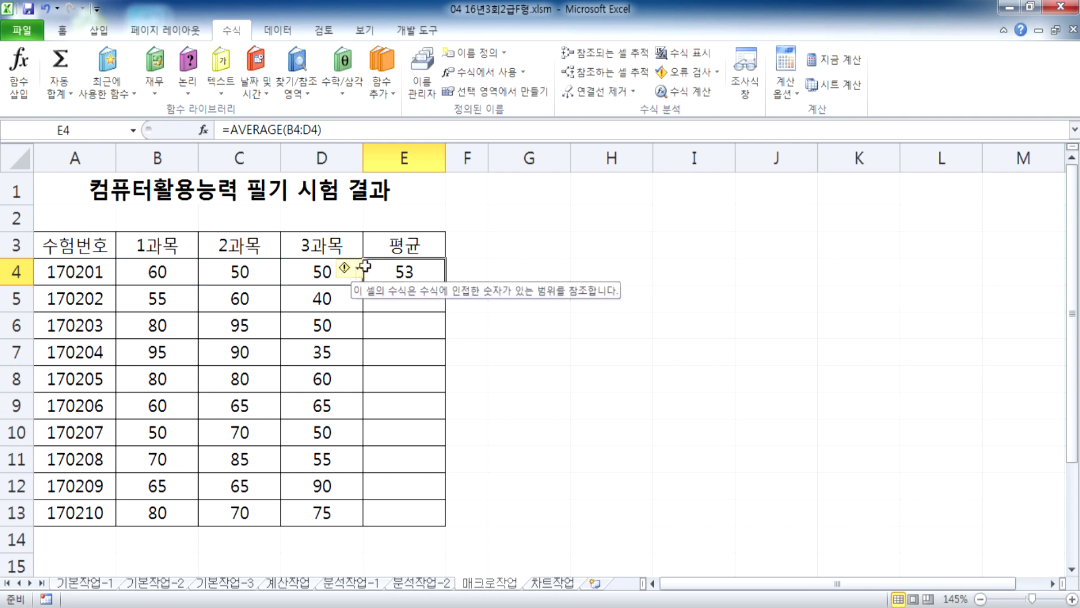
- Fill the 평균 formula from E4 down to E13 and ignore the formula error for the whole range
{"action": "double_click", "coordinate": [447, 286]}
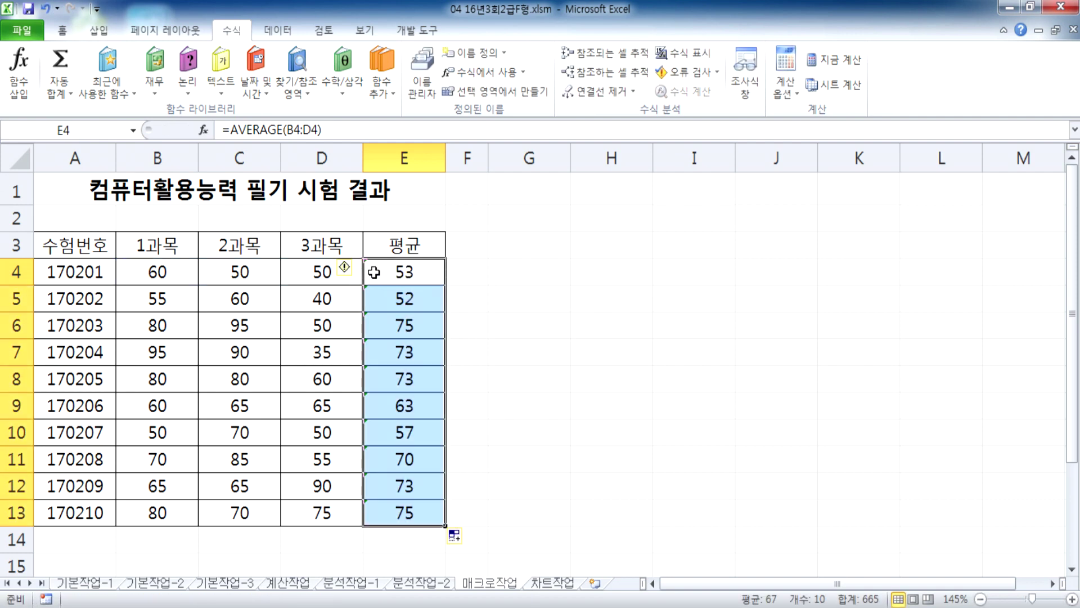
{"action": "left_click", "coordinate": [348, 270]}
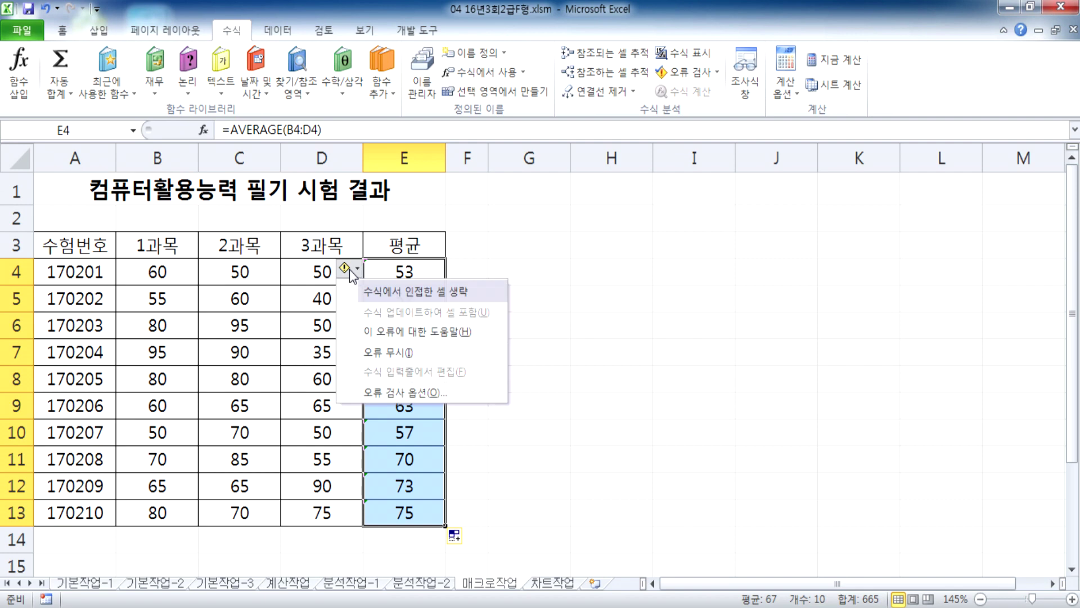
{"action": "left_click", "coordinate": [371, 353]}
{"action": "left_click", "coordinate": [555, 341]}
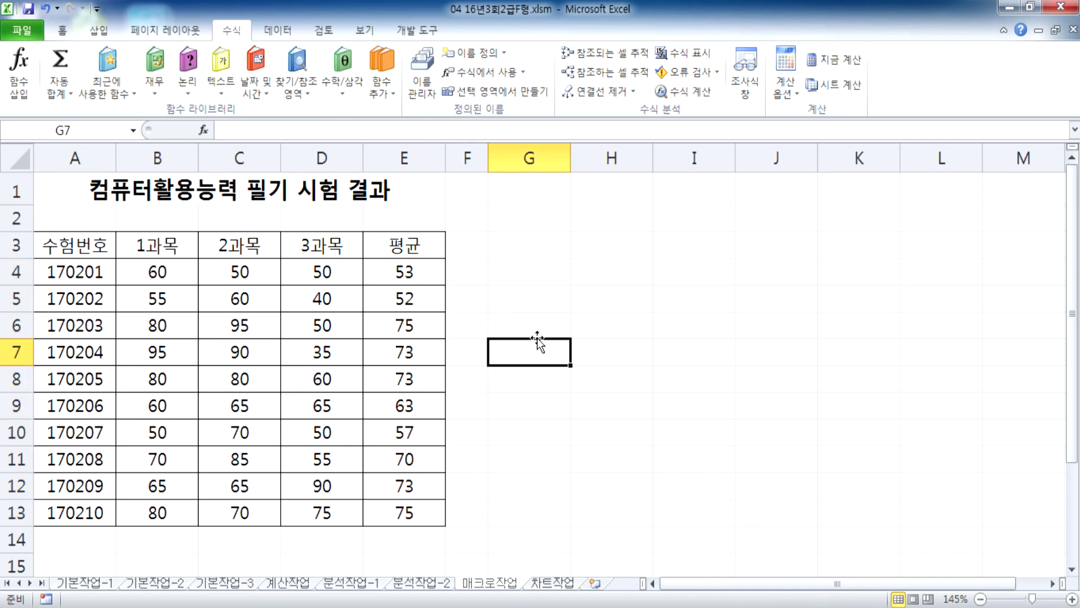
- Open the AVERAGE formula in E4 for editing and re-enter it as =AVERAGE(B4:D4)
{"action": "left_click", "coordinate": [404, 273]}
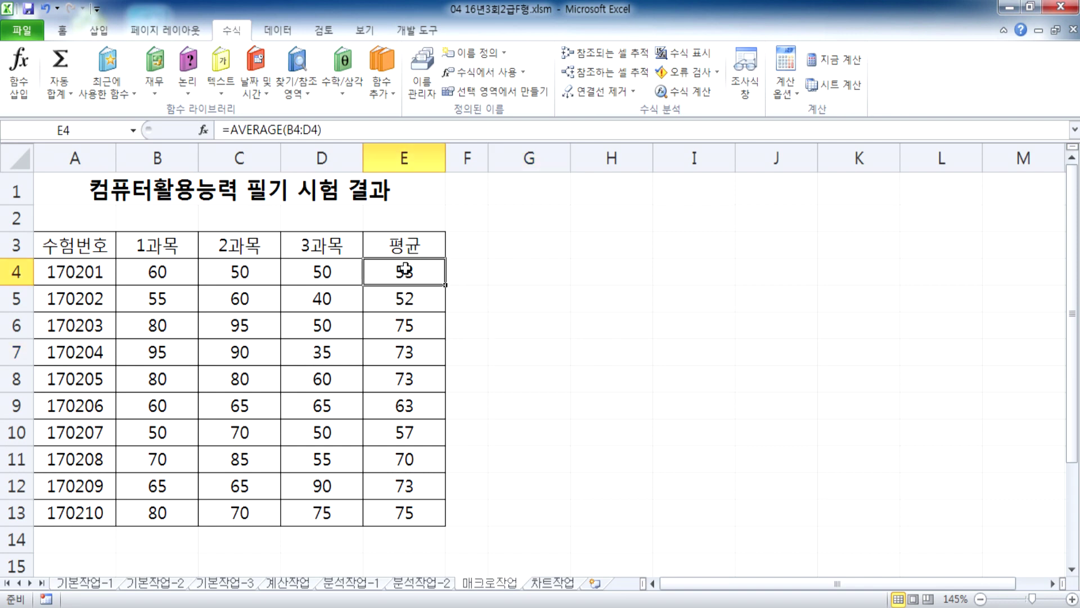
{"action": "key", "text": "F2"}
{"action": "key", "text": "Return"}
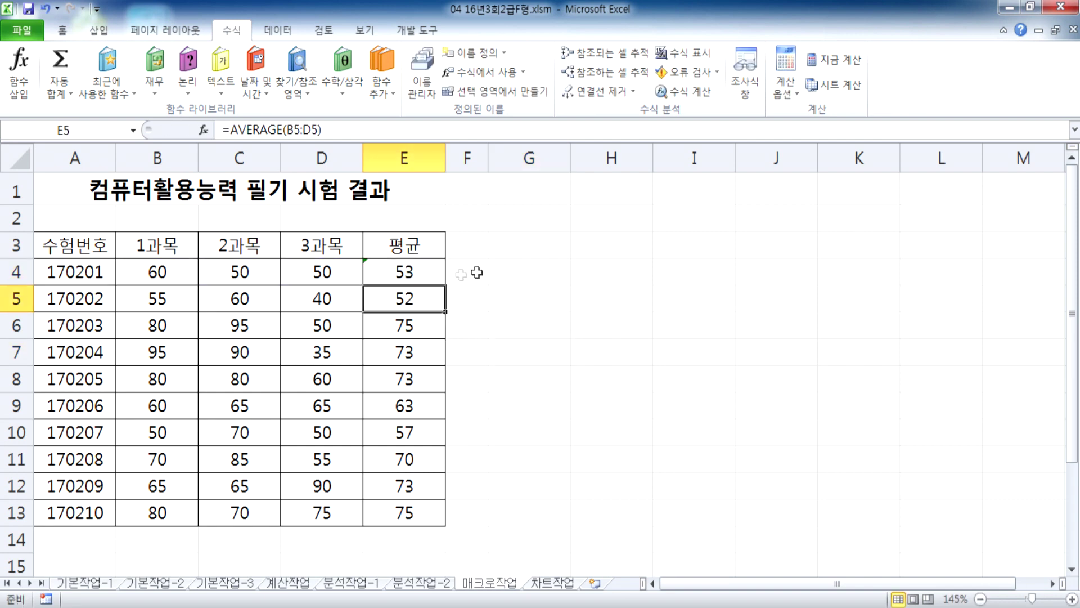
- Copy E4's average formula down the 평균 column again and dismiss the omitted-adjacent-cells error with 오류 무시
{"action": "left_click", "coordinate": [397, 274]}
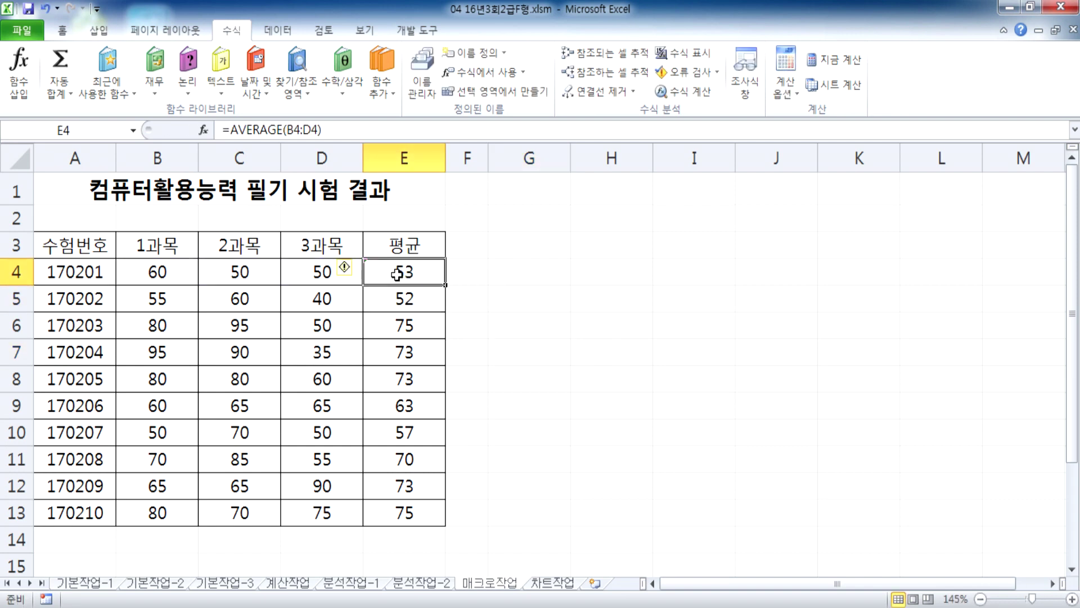
{"action": "double_click", "coordinate": [446, 286]}
{"action": "left_click", "coordinate": [345, 268]}
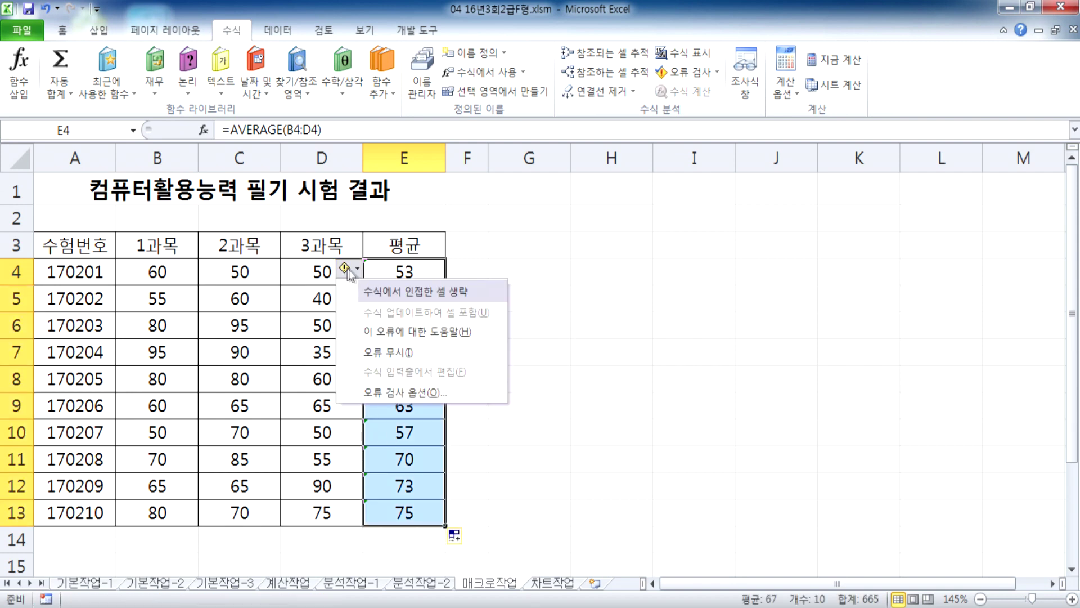
{"action": "left_click", "coordinate": [376, 356]}
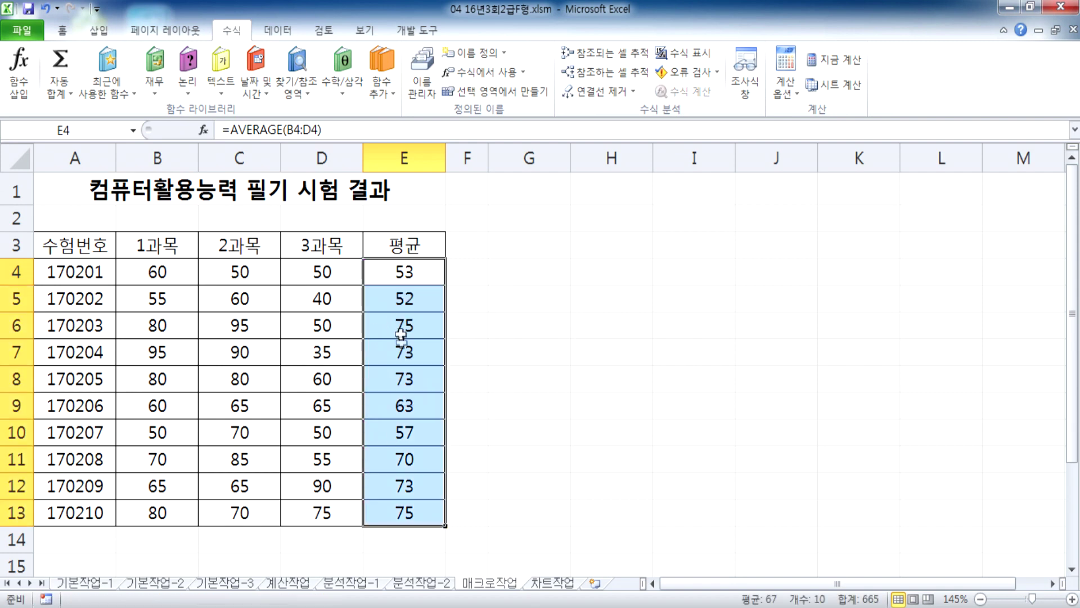
- Clear the averages from E4:E13 and select the title cell A1
{"action": "key", "text": "Delete"}
{"action": "left_click", "coordinate": [151, 199]}
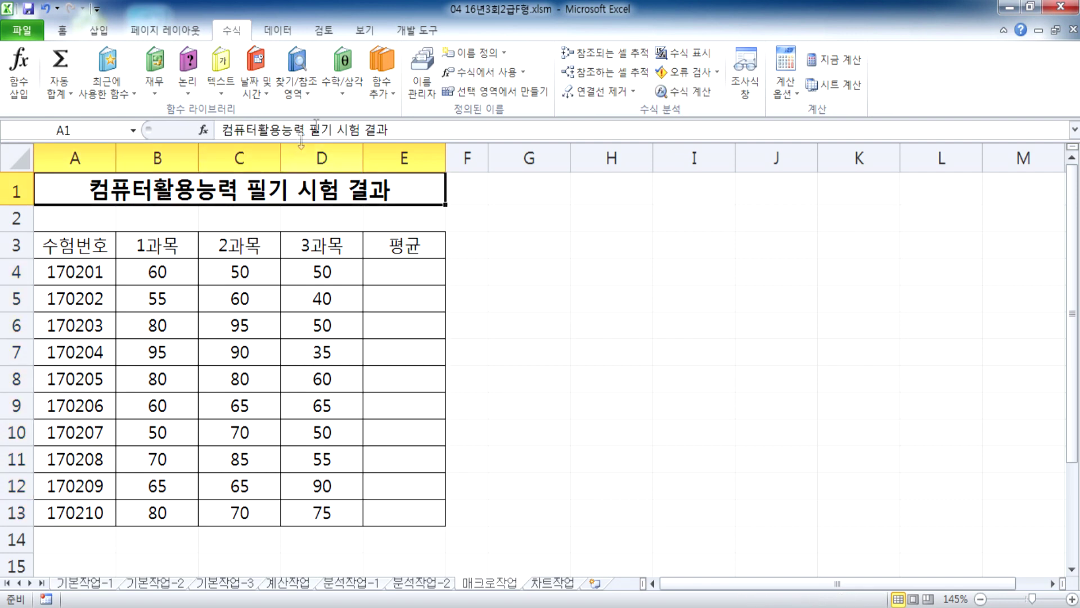
- Start recording a macro named 평균, stored in the current workbook
{"action": "left_click", "coordinate": [417, 30]}
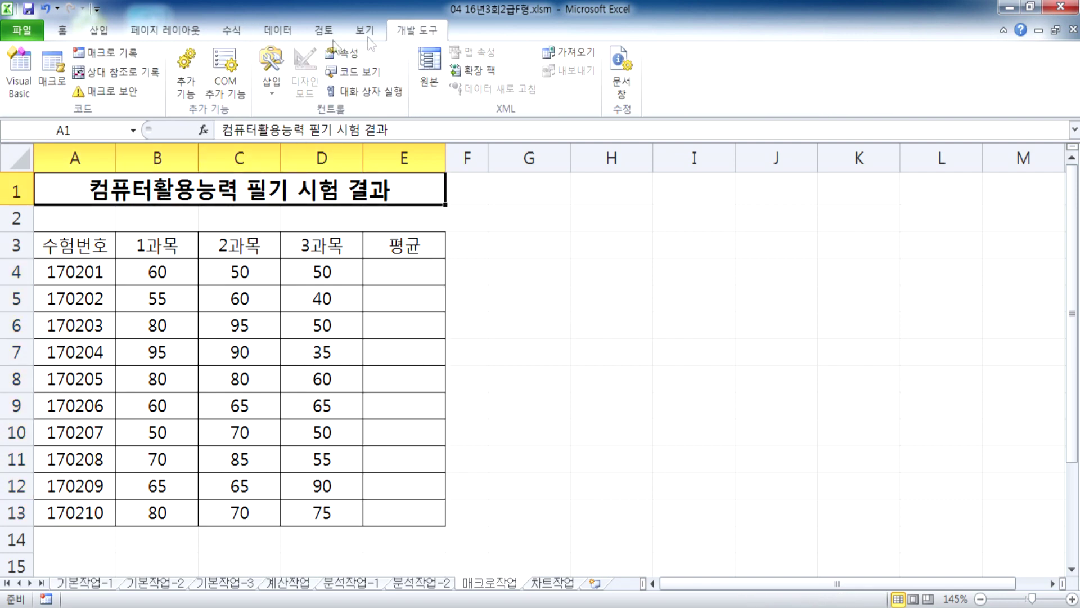
{"action": "left_click", "coordinate": [115, 56]}
{"action": "left_click_drag", "start_coordinate": [434, 156], "coordinate": [598, 157]}
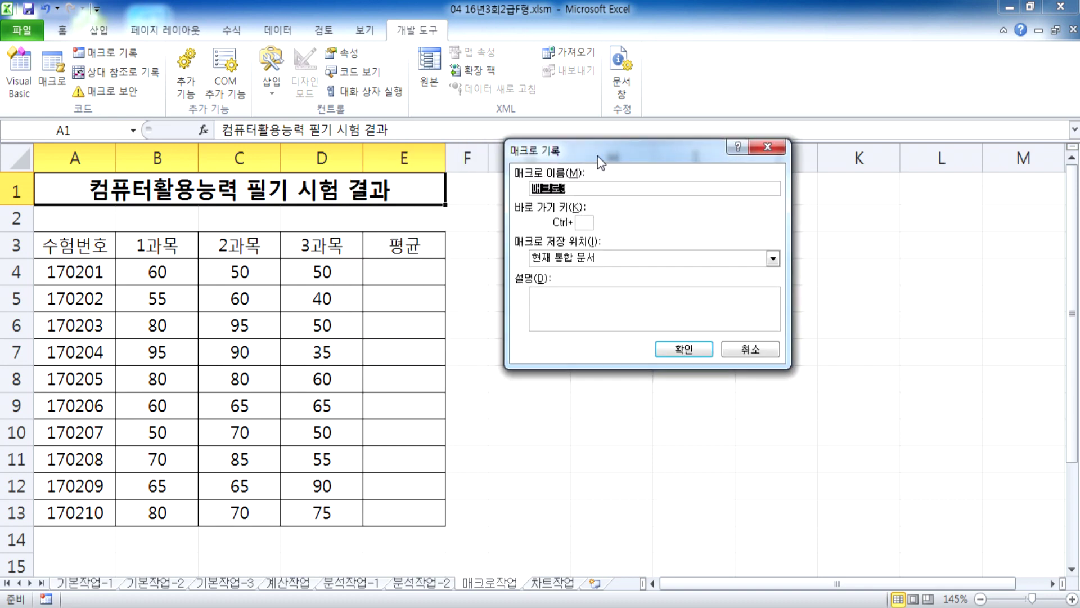
{"action": "type", "text": "평균"}
{"action": "left_click", "coordinate": [682, 350]}
- Enter the average of B4:D4 in E4 with the AVERAGE function while recording
{"action": "left_click", "coordinate": [380, 268]}
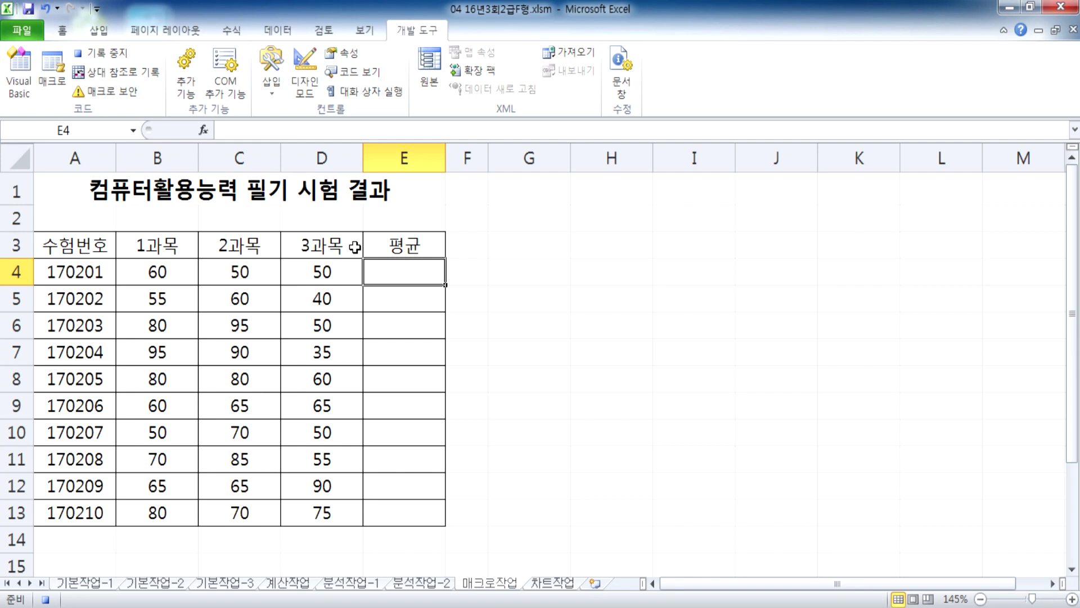
{"action": "left_click", "coordinate": [228, 43]}
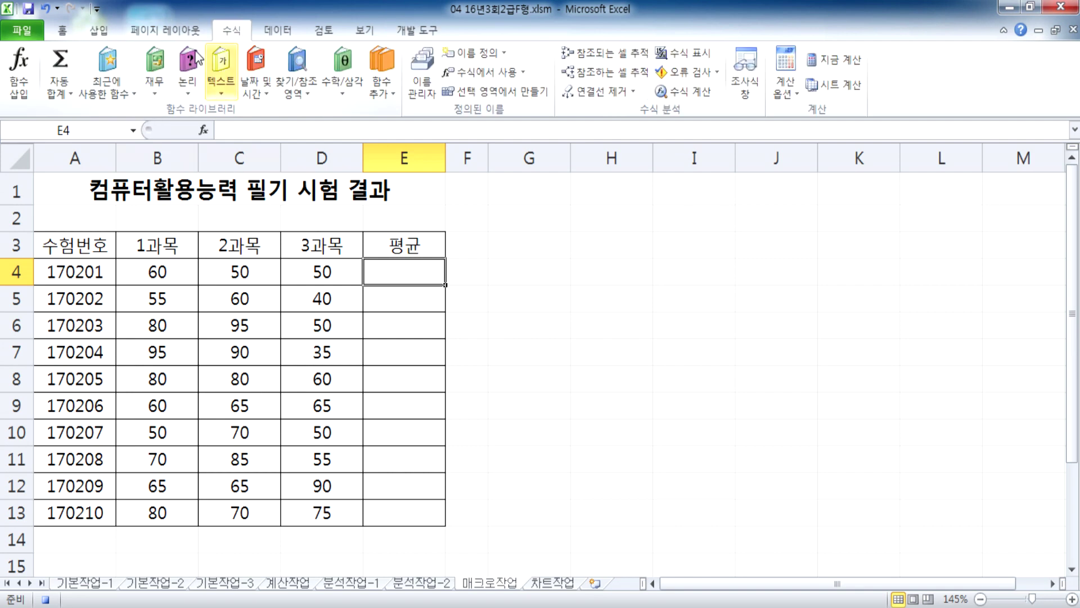
{"action": "left_click", "coordinate": [71, 94]}
{"action": "left_click", "coordinate": [88, 134]}
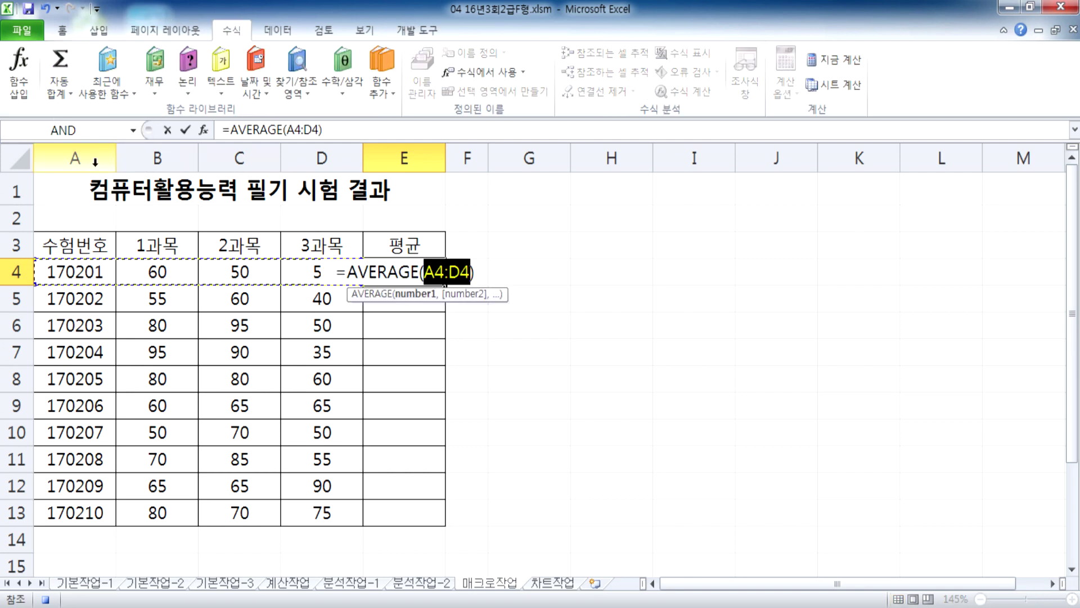
{"action": "left_click_drag", "start_coordinate": [150, 270], "coordinate": [323, 270]}
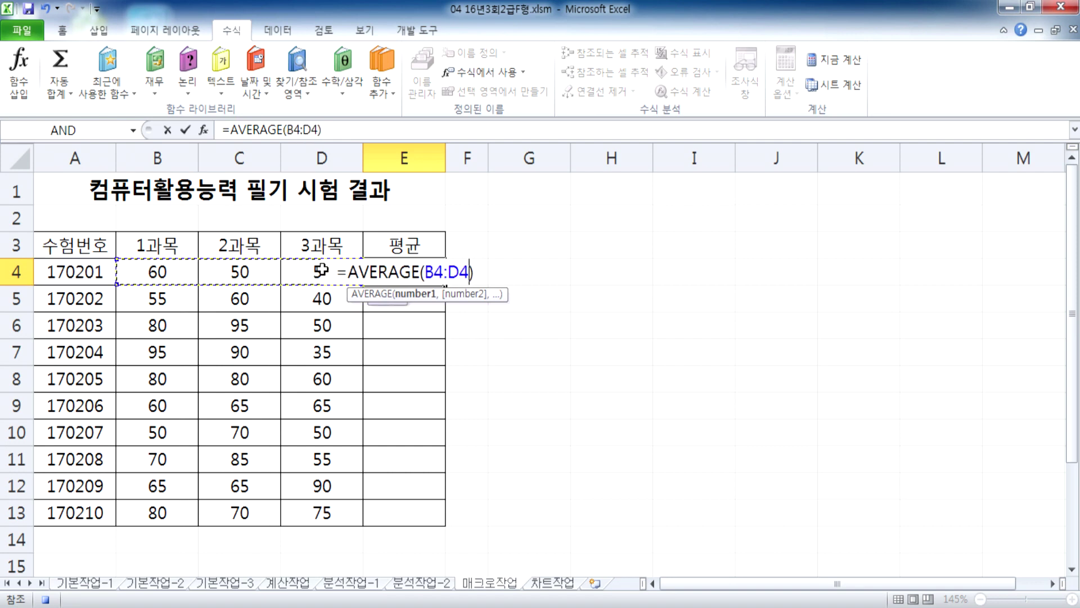
{"action": "key", "text": "Return"}
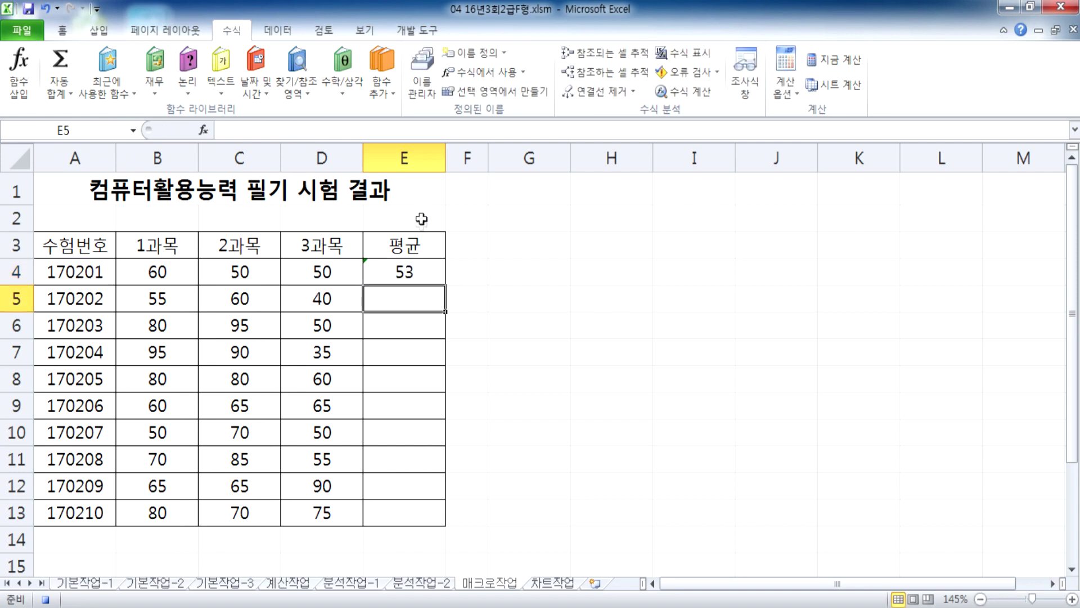
- Fill E4's average formula down to E13, select the title cell A1 and stop the macro recording
{"action": "left_click", "coordinate": [408, 274]}
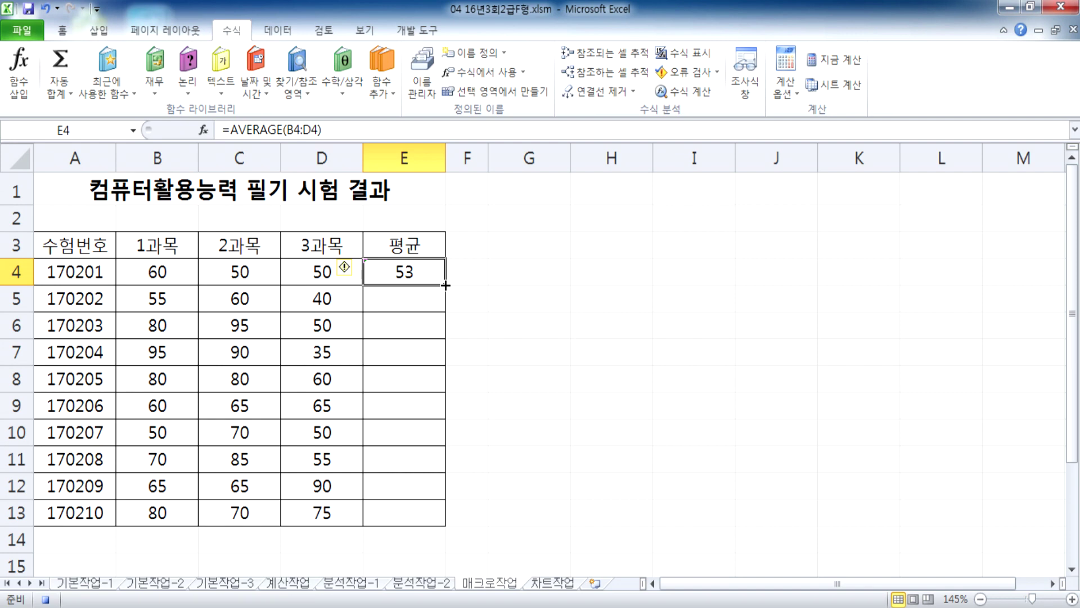
{"action": "double_click", "coordinate": [445, 286]}
{"action": "left_click", "coordinate": [359, 198]}
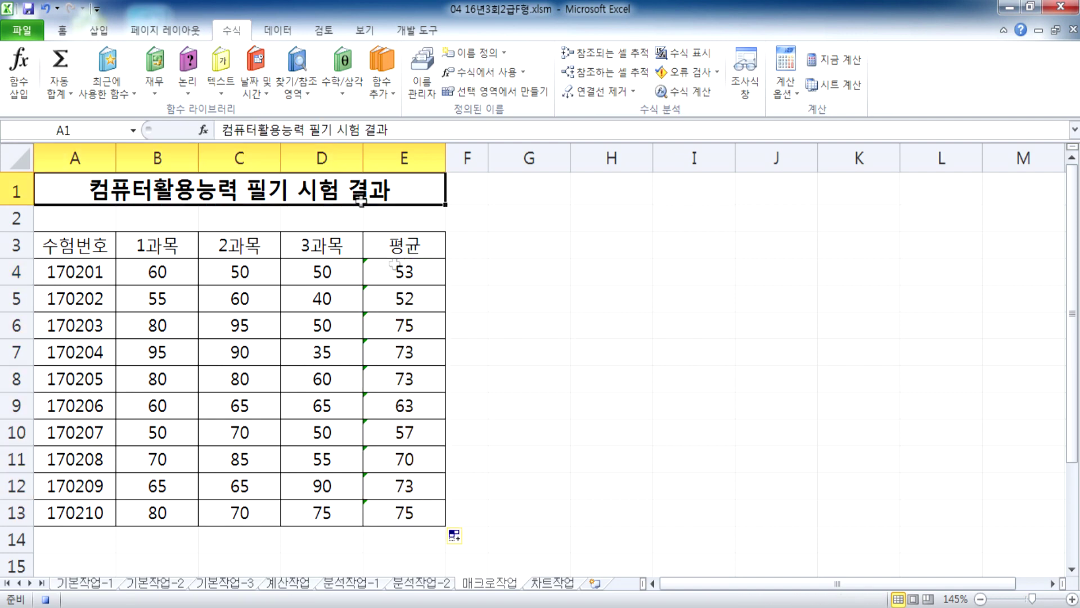
{"action": "left_click", "coordinate": [417, 30]}
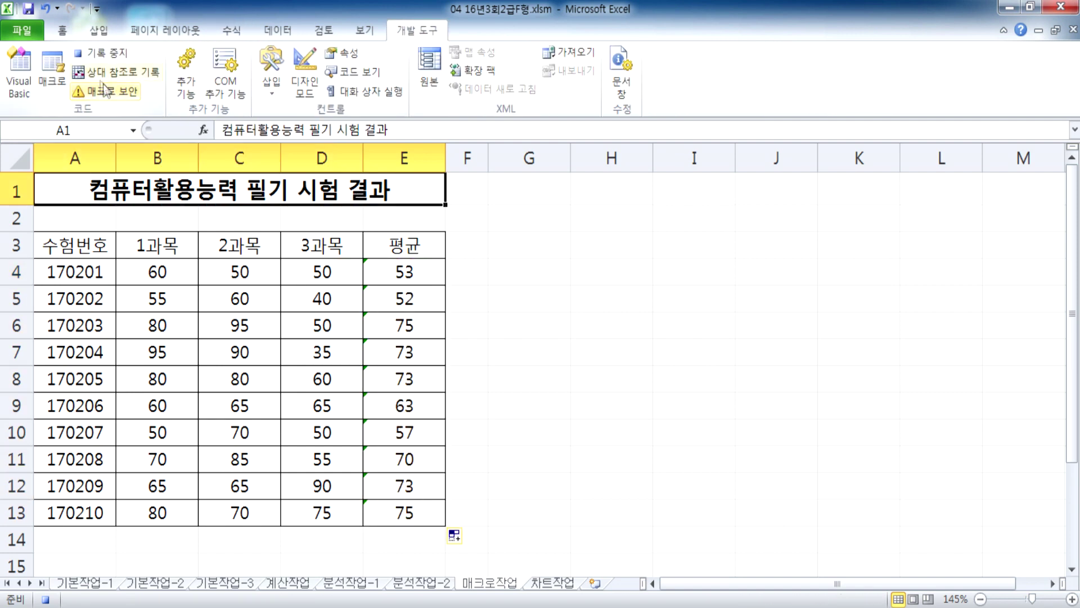
{"action": "left_click", "coordinate": [102, 53]}
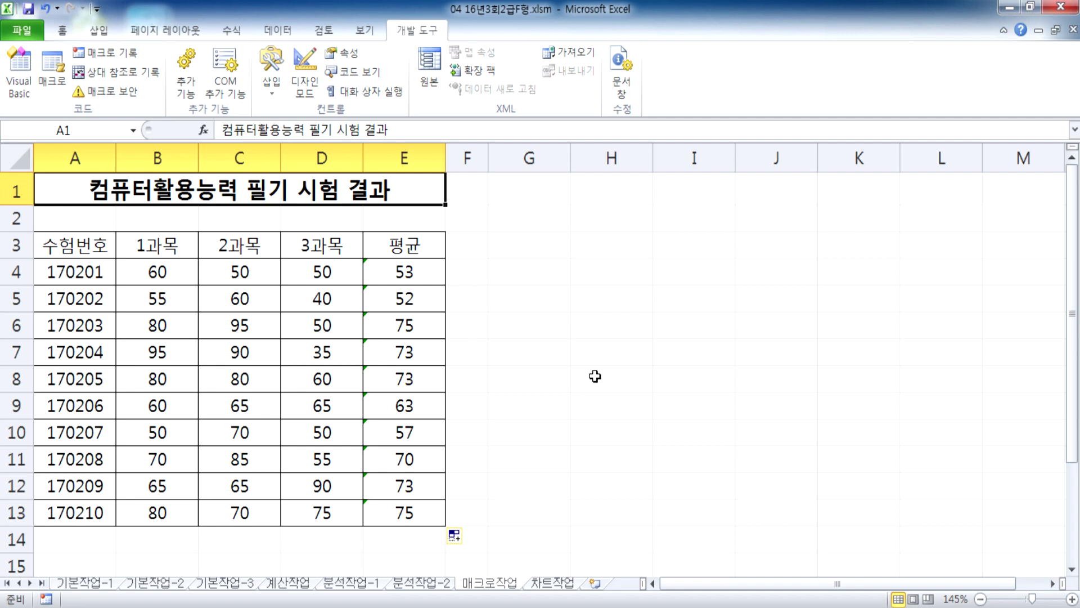
- Add a form control button over G3:H6, assign the 평균 macro to it and label it 평균
{"action": "left_click_drag", "start_coordinate": [513, 241], "coordinate": [619, 329]}
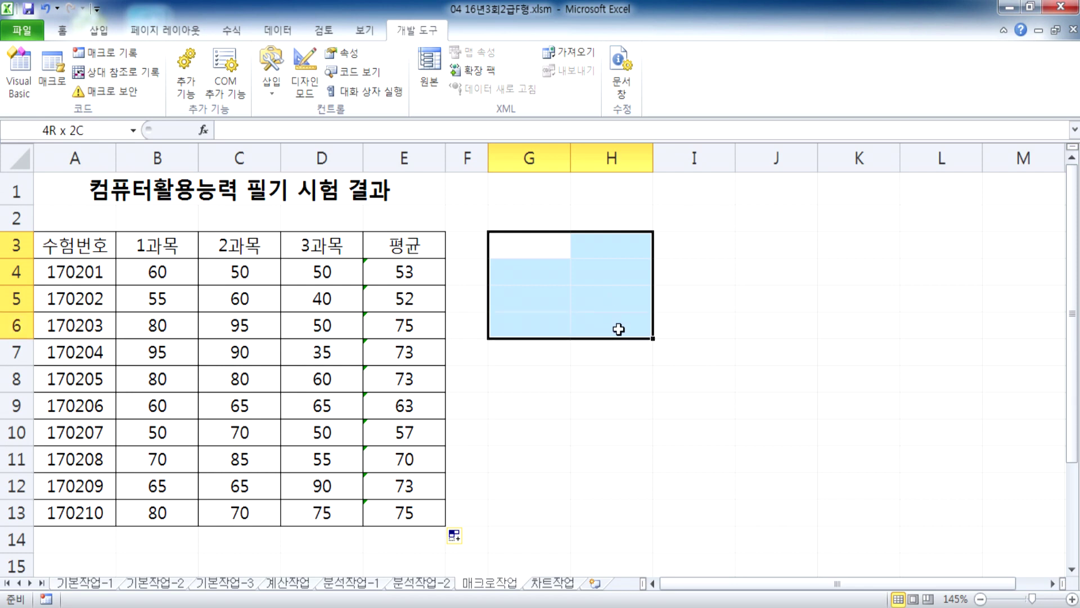
{"action": "left_click_drag", "start_coordinate": [619, 329], "coordinate": [619, 329]}
{"action": "left_click", "coordinate": [264, 84]}
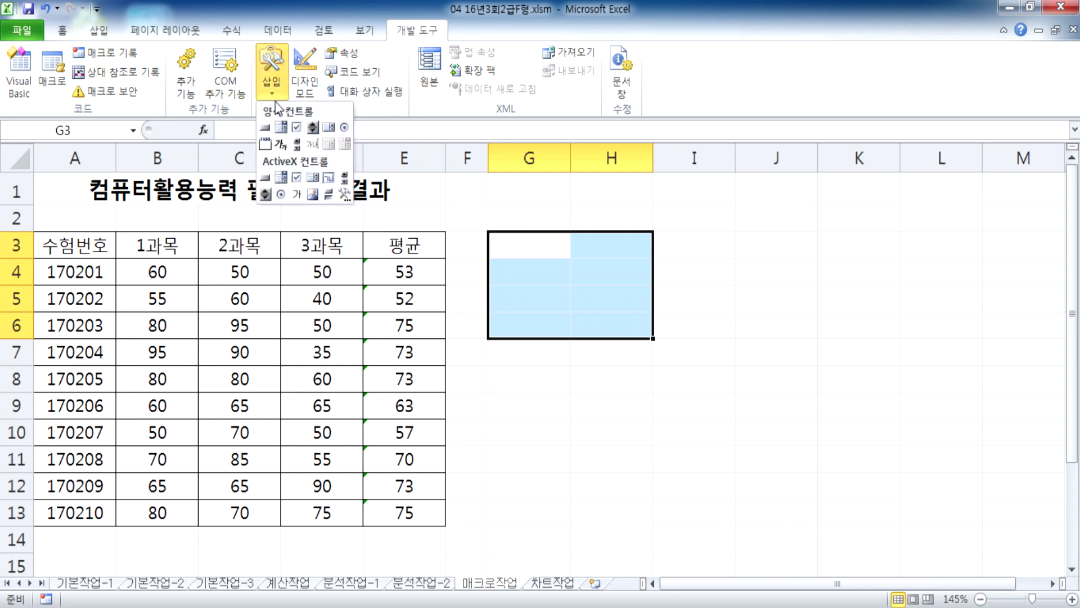
{"action": "left_click", "coordinate": [263, 125]}
{"action": "left_click_drag", "start_coordinate": [486, 228], "coordinate": [627, 345]}
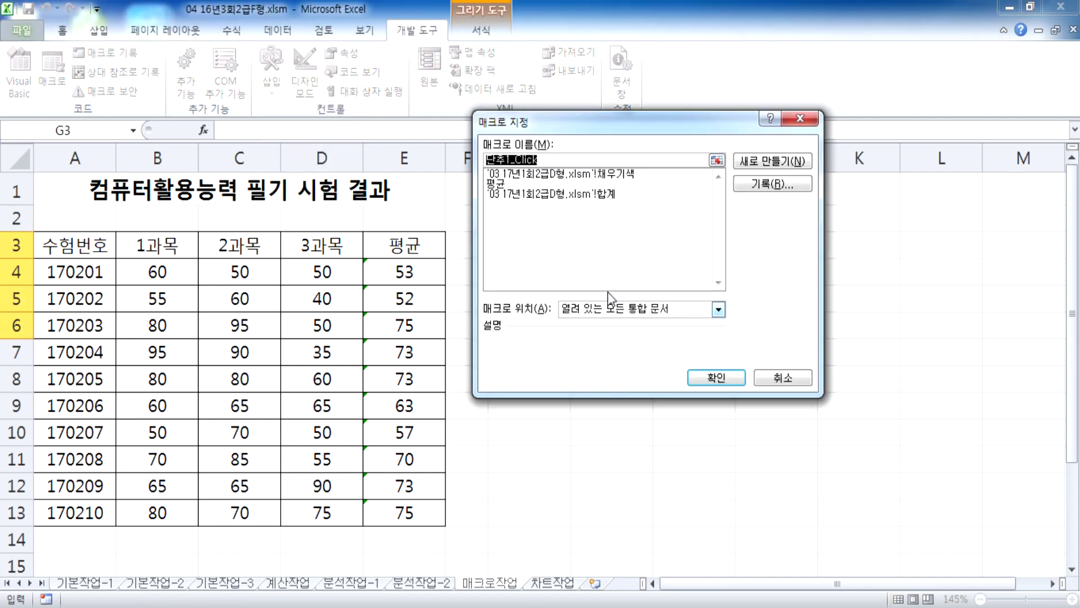
{"action": "left_click", "coordinate": [502, 184]}
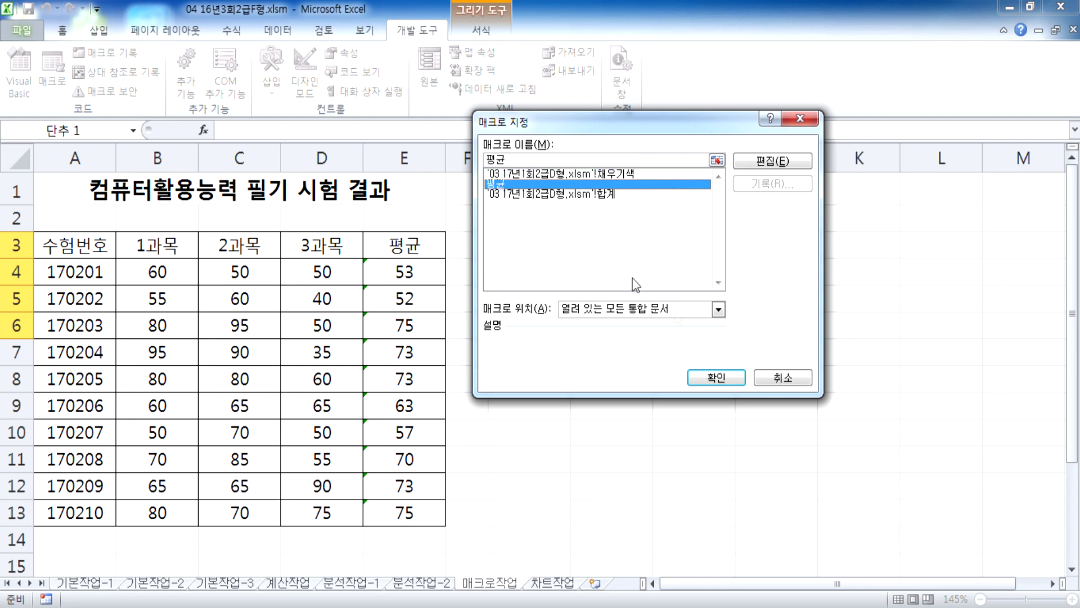
{"action": "left_click", "coordinate": [726, 379]}
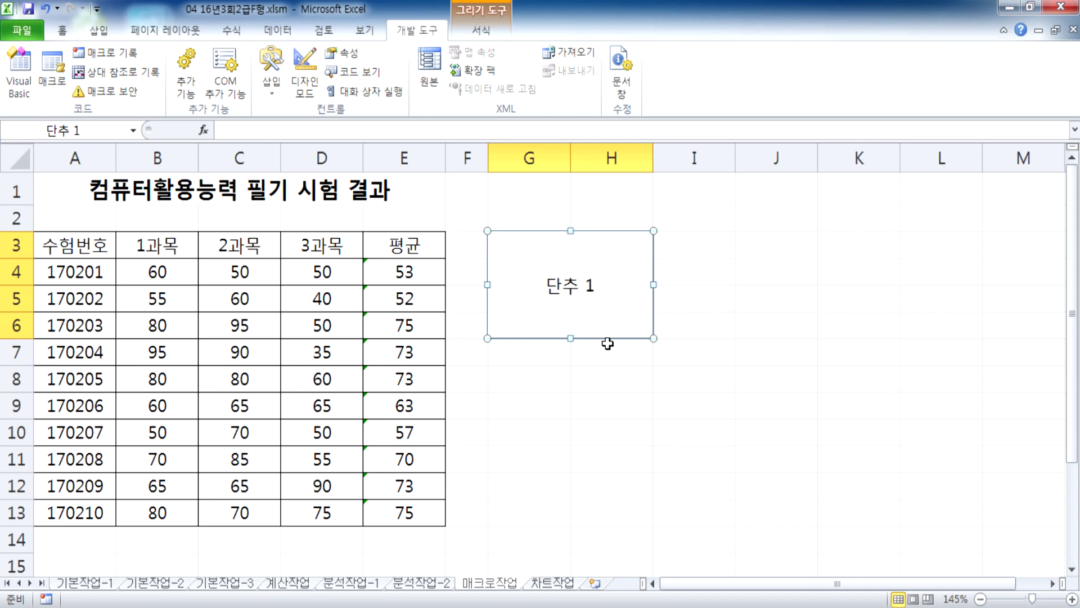
{"action": "type", "text": "평ㄱ"}
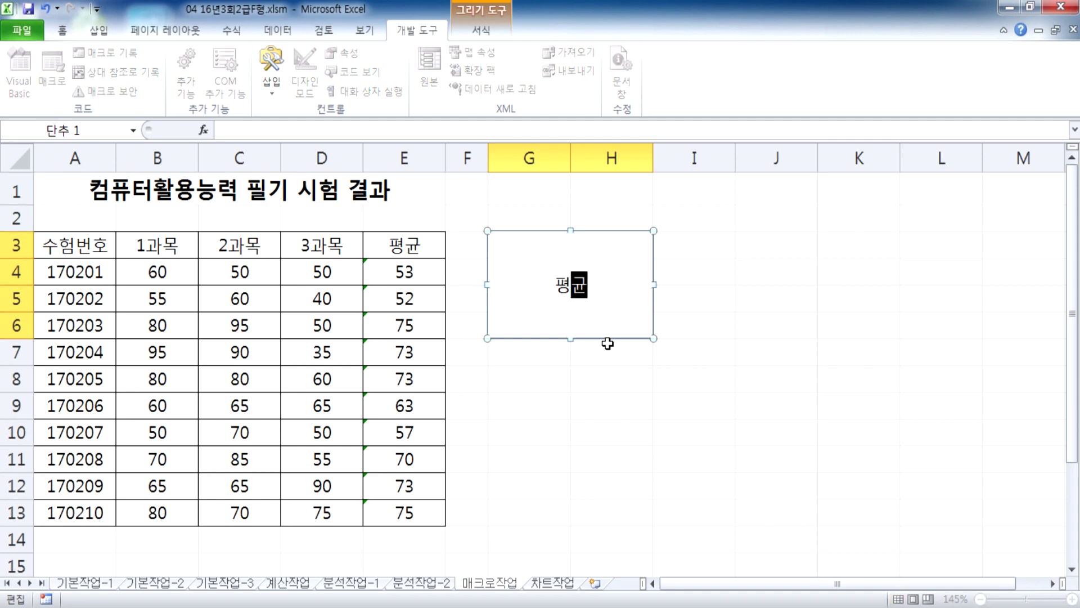
{"action": "left_click", "coordinate": [776, 406]}
- Test the 평균 button twice, clearing the averages in E4:E13 before each run of its macro
{"action": "left_click_drag", "start_coordinate": [374, 282], "coordinate": [416, 509]}
{"action": "key", "text": "Delete"}
{"action": "left_click", "coordinate": [697, 484]}
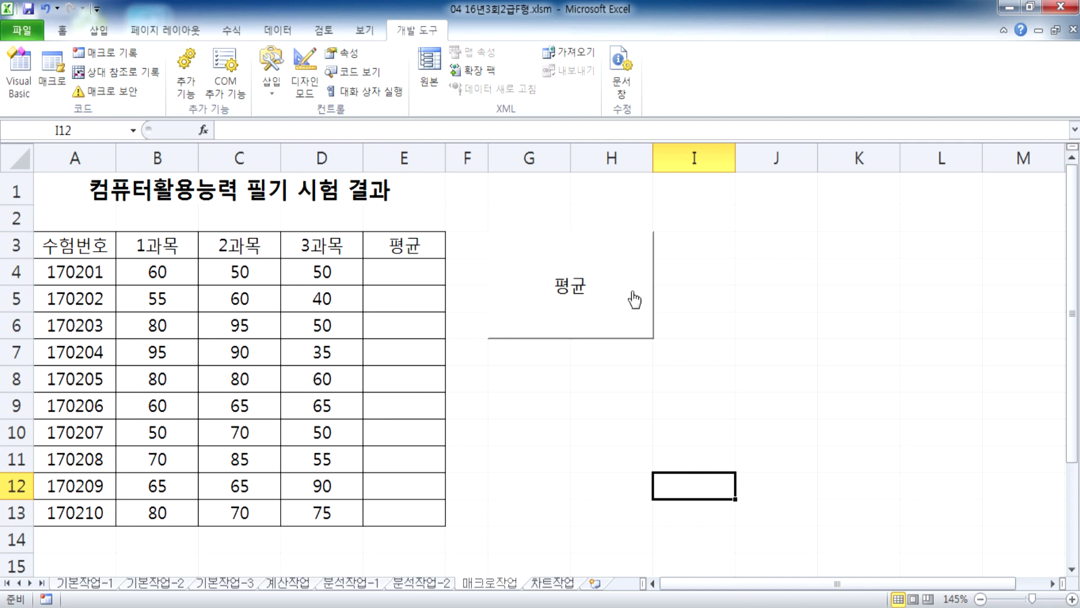
{"action": "left_click", "coordinate": [635, 300]}
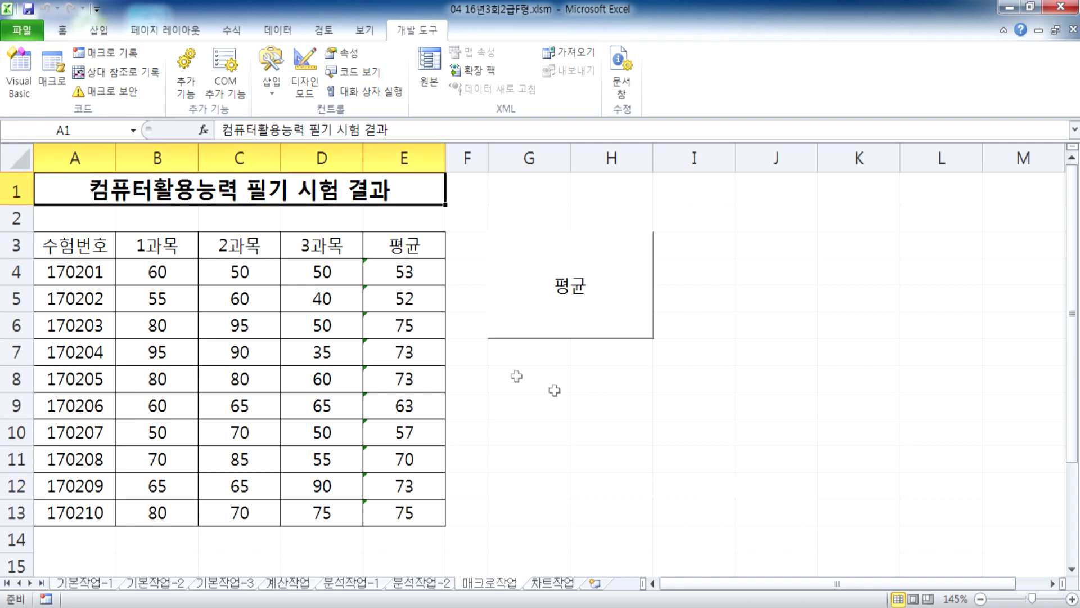
{"action": "left_click_drag", "start_coordinate": [398, 272], "coordinate": [416, 509]}
{"action": "key", "text": "Delete"}
{"action": "left_click", "coordinate": [529, 432]}
{"action": "left_click", "coordinate": [564, 306]}
{"action": "key", "text": "F9"}
{"action": "left_click", "coordinate": [534, 401]}
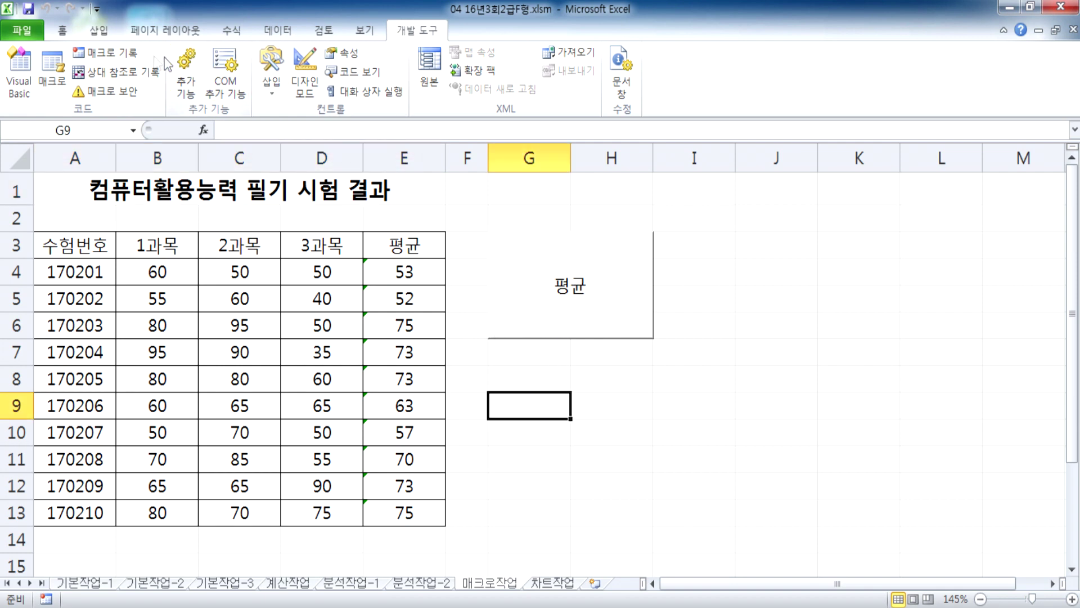
- Draw a rounded rectangle over J3:K6 and enter 평균 as its text
{"action": "left_click", "coordinate": [111, 32]}
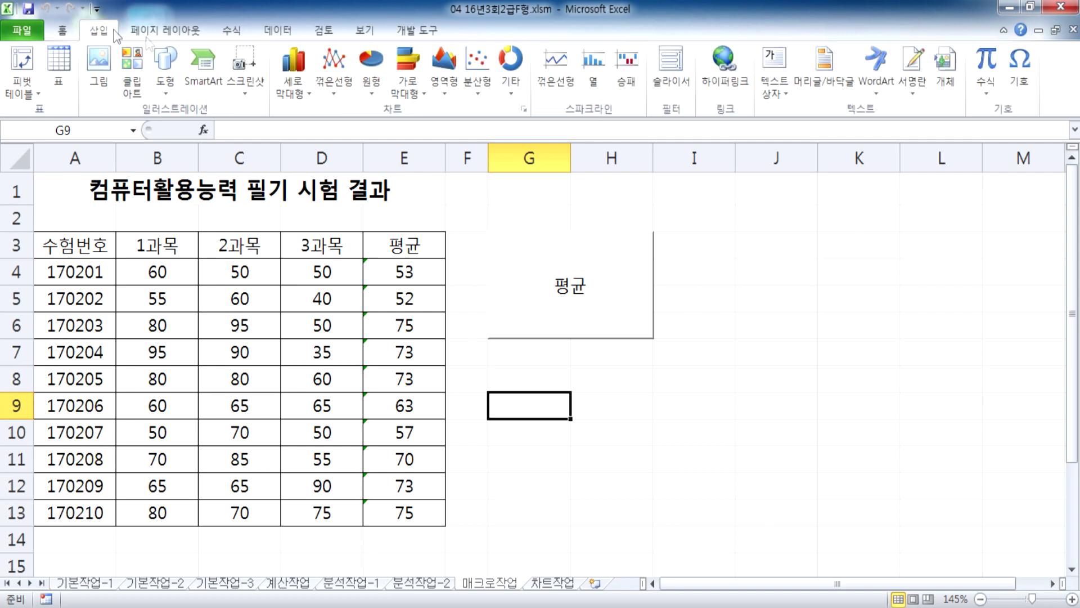
{"action": "left_click", "coordinate": [163, 70]}
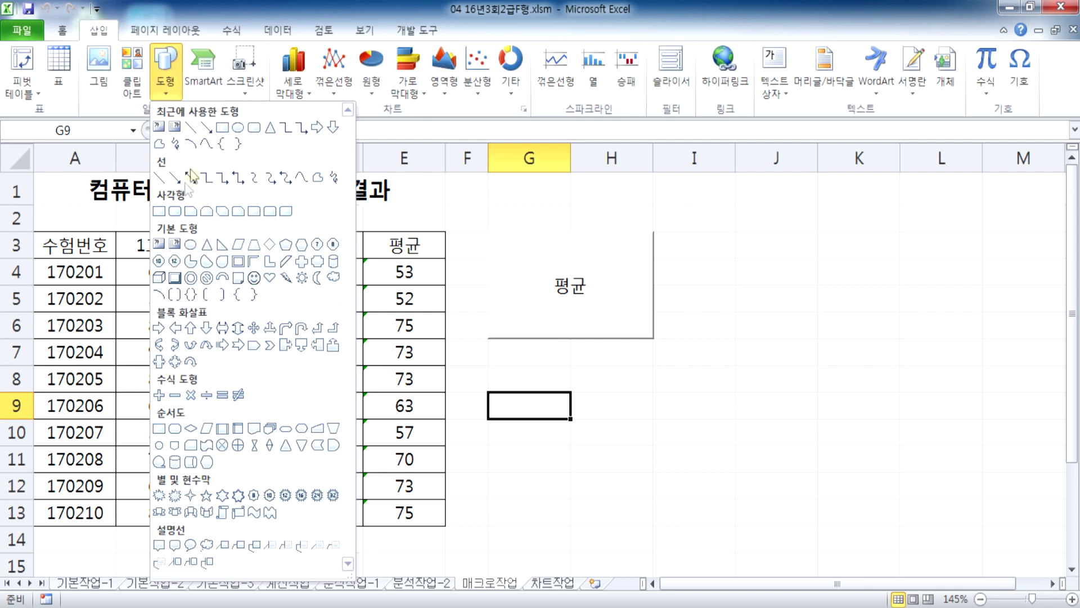
{"action": "left_click", "coordinate": [174, 212]}
{"action": "mouse_move", "coordinate": [737, 230]}
{"action": "left_mouse_down"}
{"action": "mouse_move", "coordinate": [901, 317]}
{"action": "mouse_move", "coordinate": [900, 338]}
{"action": "left_mouse_up"}
{"action": "type", "text": "평균"}
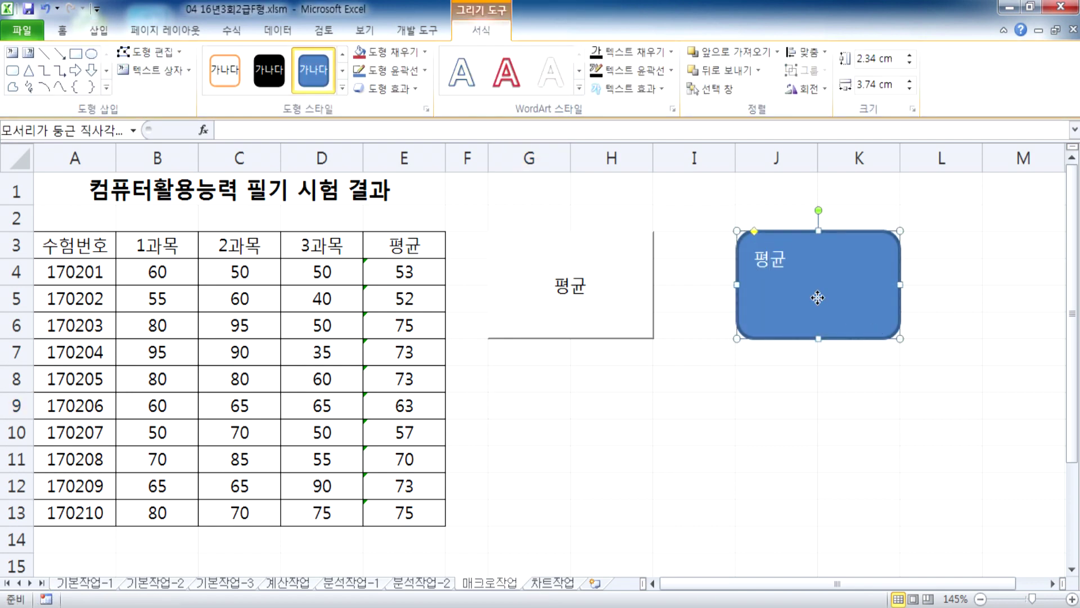
- Centre the rounded rectangle's 평균 text both vertically and horizontally
{"action": "left_click", "coordinate": [62, 30]}
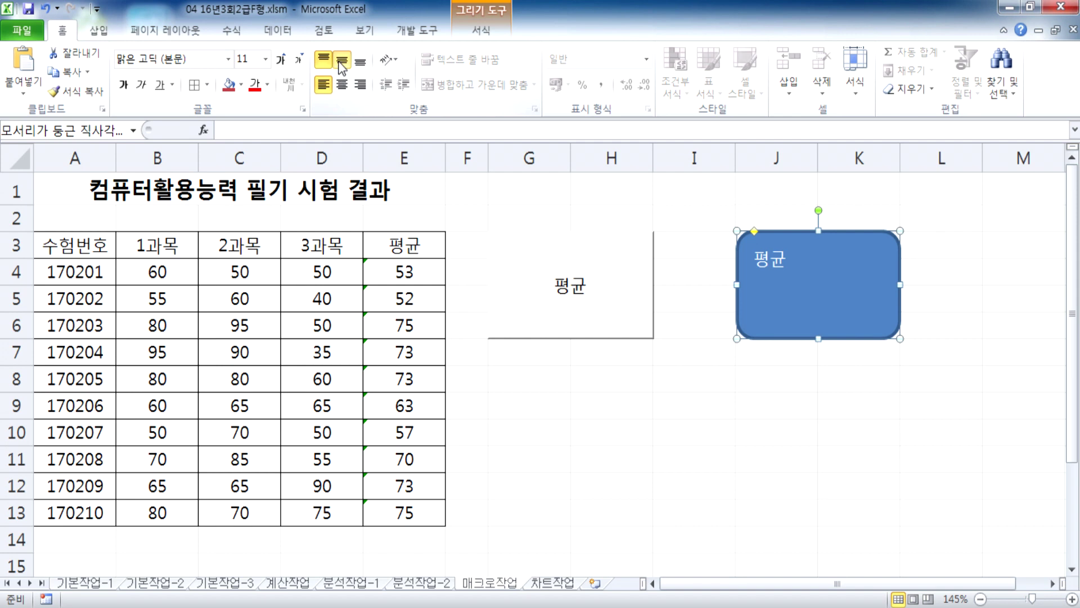
{"action": "left_click", "coordinate": [342, 59]}
{"action": "left_click", "coordinate": [341, 83]}
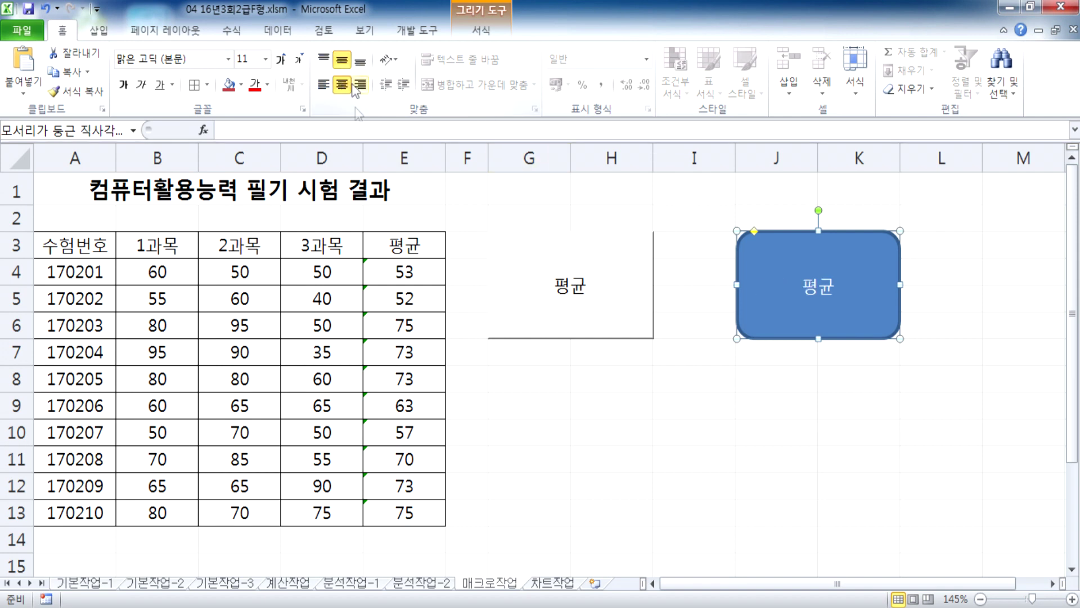
- Assign the 평균 macro to the rounded rectangle and deselect the shape
{"action": "right_click", "coordinate": [765, 254]}
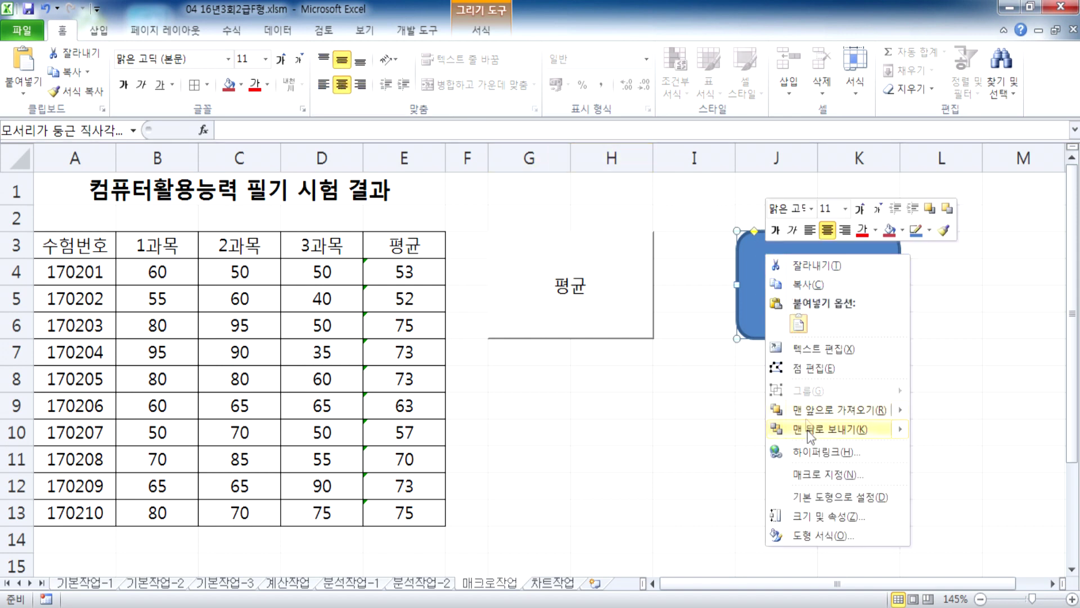
{"action": "left_click", "coordinate": [811, 474]}
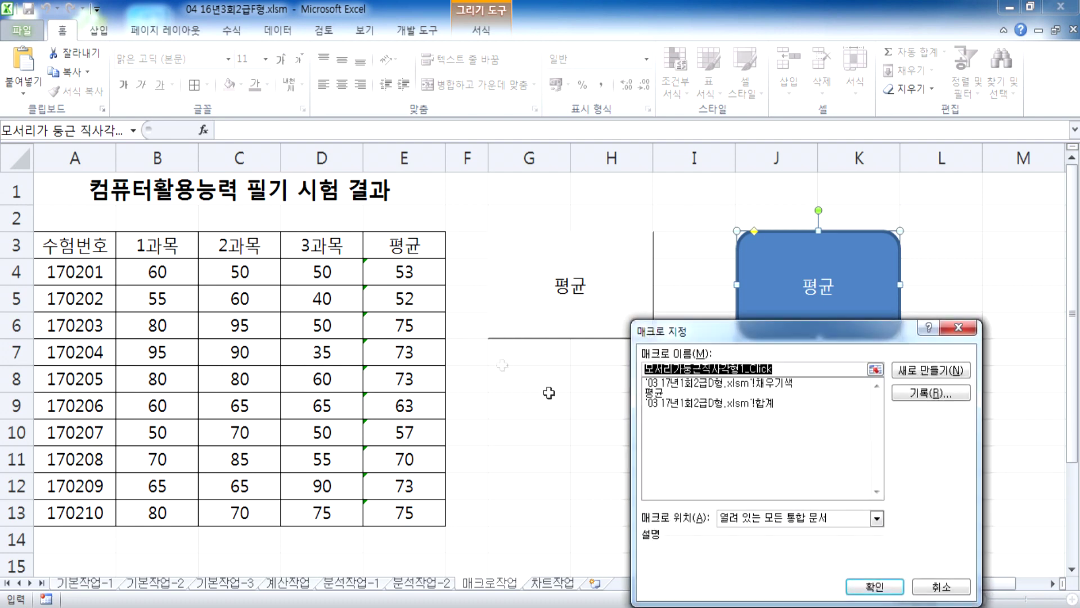
{"action": "left_click", "coordinate": [658, 393]}
{"action": "left_click", "coordinate": [852, 583]}
{"action": "left_click", "coordinate": [533, 426]}
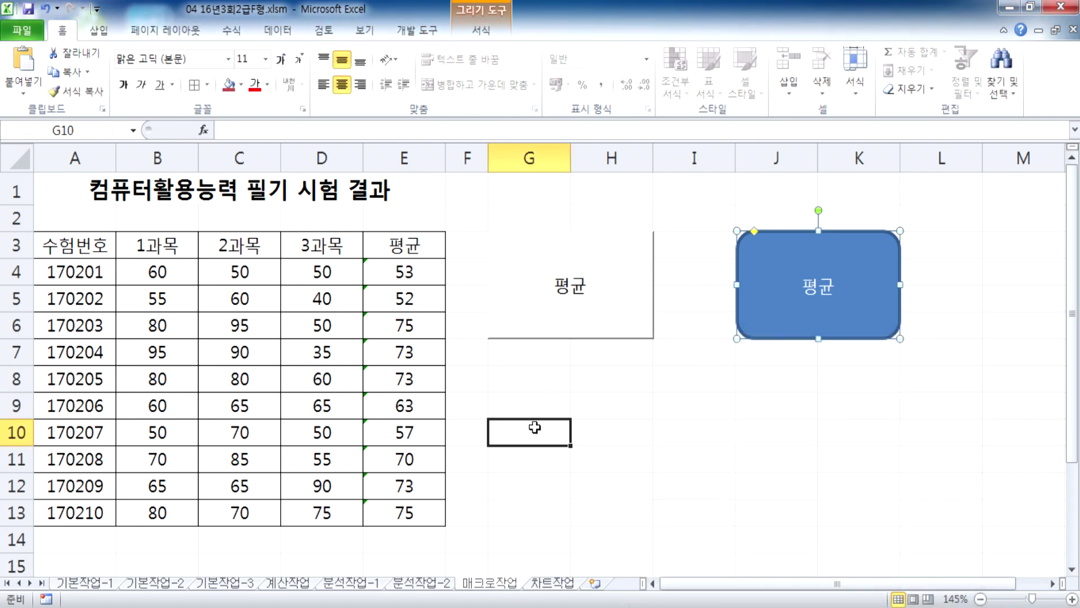
- Clear E4:E13 and run the macro from the 평균 button, and repeat the test with the rounded rectangle
{"action": "left_click_drag", "start_coordinate": [422, 265], "coordinate": [422, 513]}
{"action": "key", "text": "Delete"}
{"action": "left_click_drag", "start_coordinate": [607, 502], "coordinate": [608, 489]}
{"action": "left_click", "coordinate": [615, 333]}
{"action": "left_click_drag", "start_coordinate": [409, 270], "coordinate": [418, 514]}
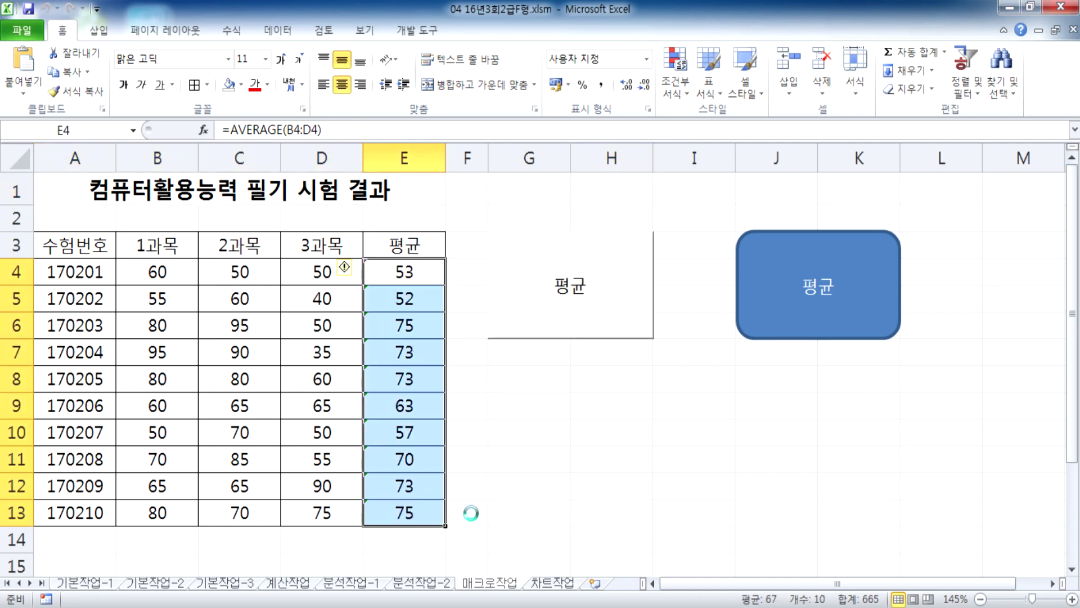
{"action": "key", "text": "Delete"}
{"action": "left_click", "coordinate": [610, 512]}
{"action": "left_click", "coordinate": [786, 320]}
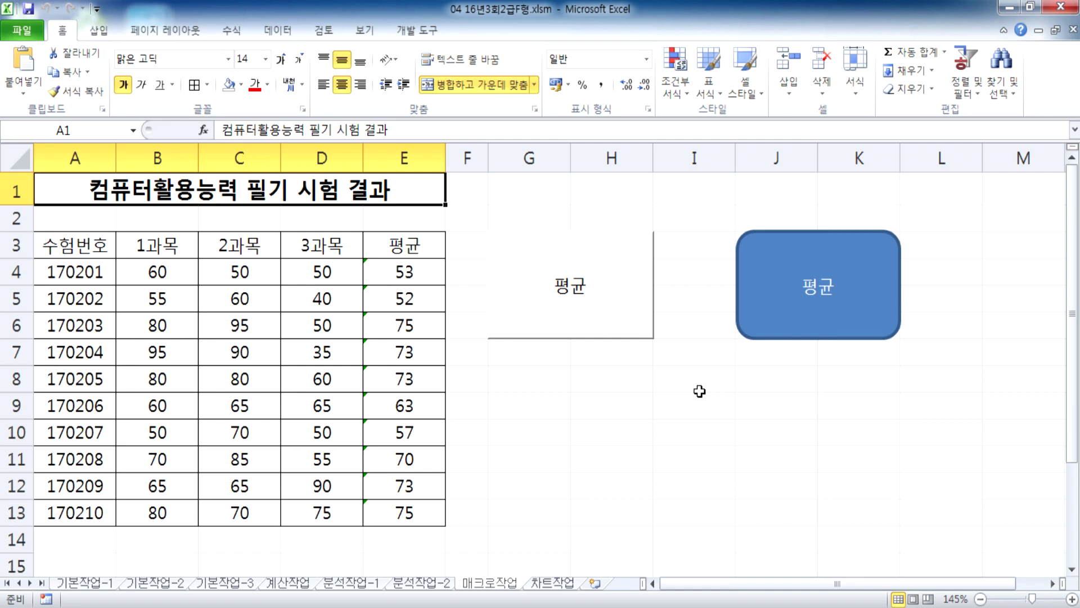
{"action": "left_click_drag", "start_coordinate": [72, 244], "coordinate": [422, 244]}
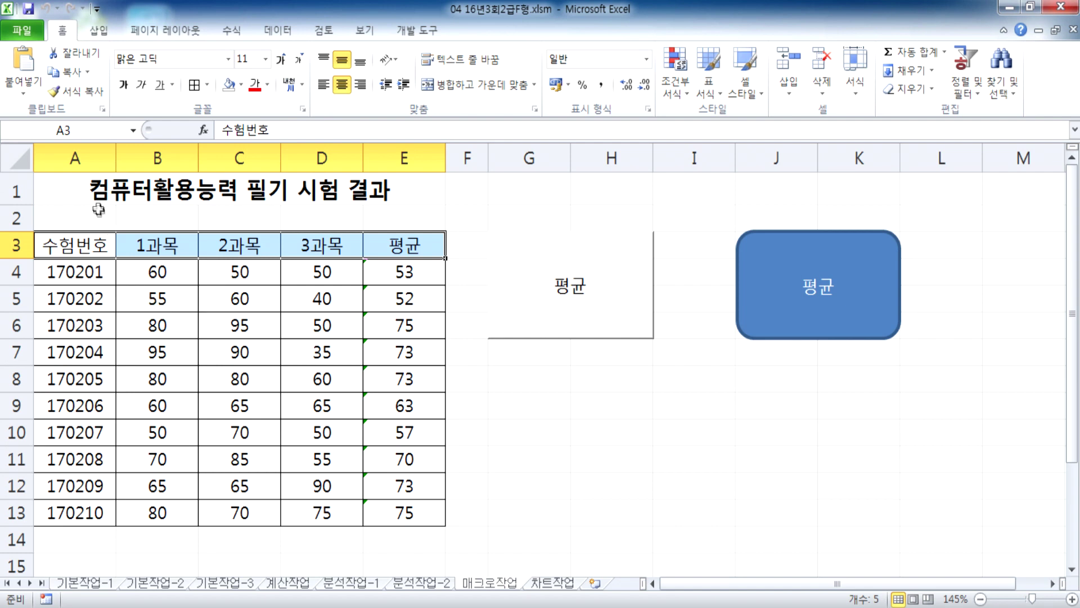
{"action": "left_click", "coordinate": [85, 192]}
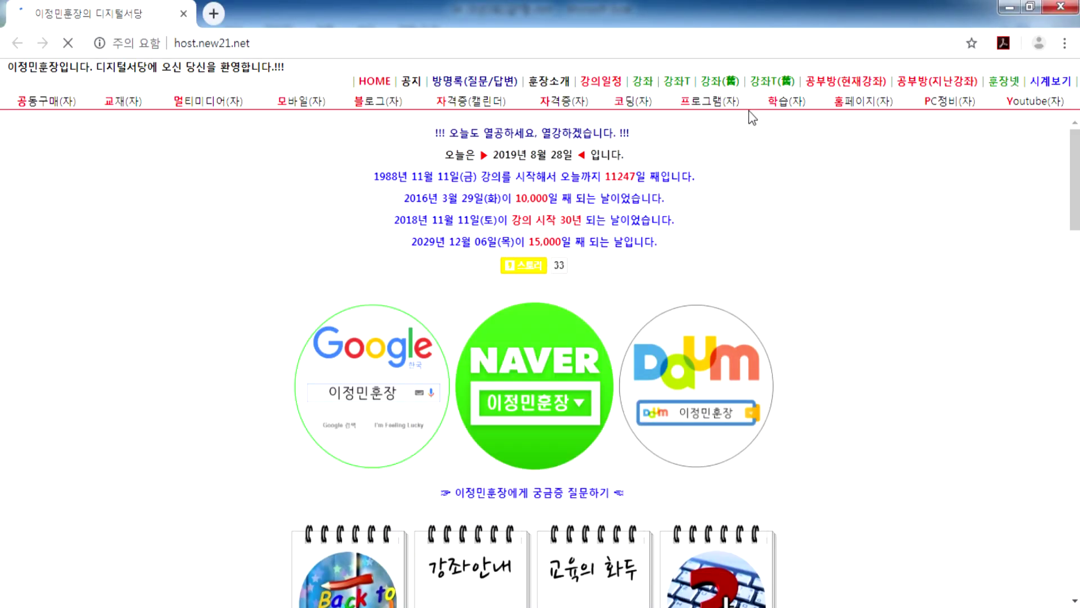
- In Chrome, browse the post lists of the 공부방(현재강좌) and 공부방(지난강좌) boards on host.new21.net
{"action": "left_click", "coordinate": [827, 82]}
{"action": "scroll", "coordinate": [491, 279], "scroll_direction": "down", "scroll_amount": 10}
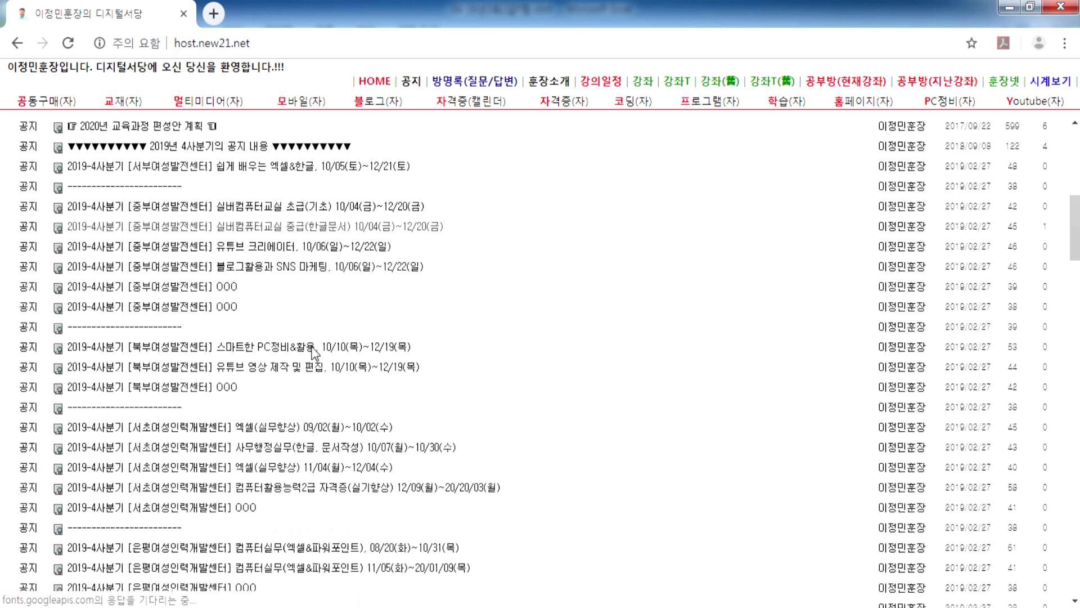
{"action": "scroll", "coordinate": [304, 366], "scroll_direction": "down", "scroll_amount": 5}
{"action": "scroll", "coordinate": [293, 344], "scroll_direction": "up", "scroll_amount": 3}
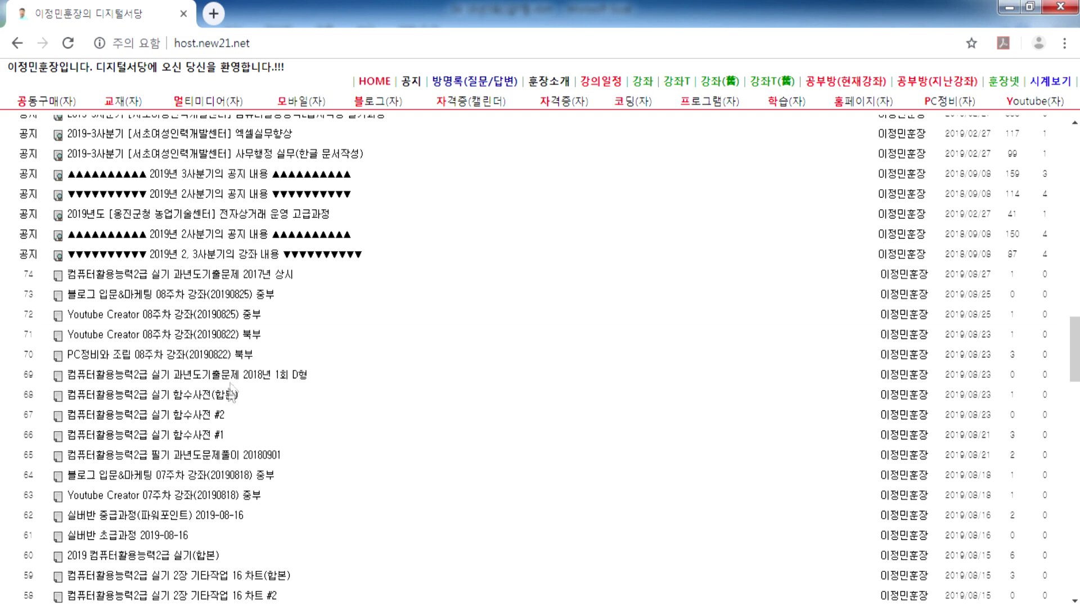
{"action": "left_click", "coordinate": [957, 85]}
{"action": "scroll", "coordinate": [567, 269], "scroll_direction": "down", "scroll_amount": 15}
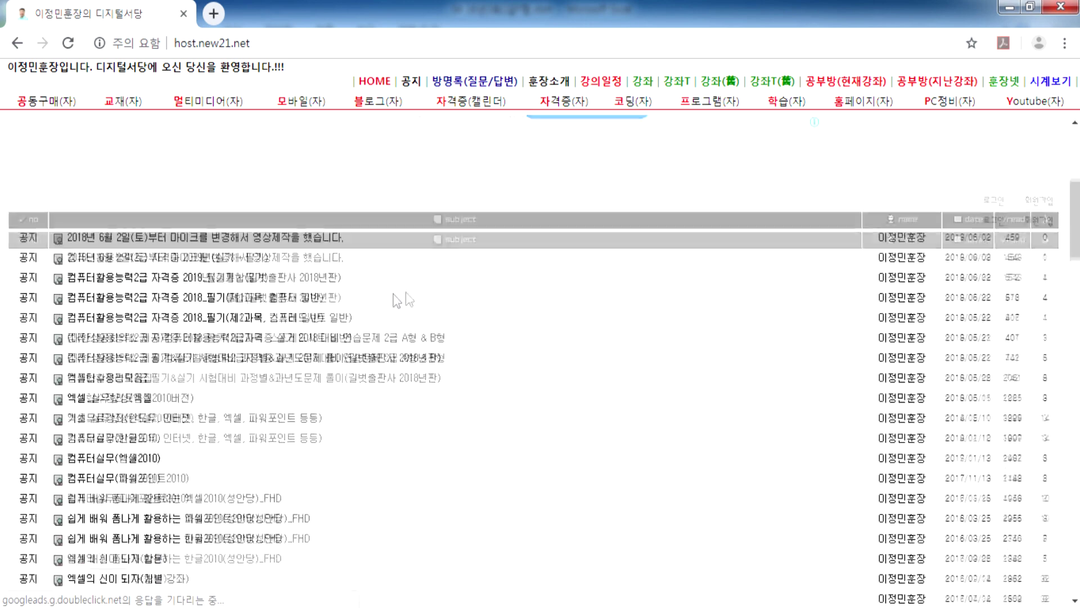
- Look through the notices of the 공부방(지난강좌) board and the lecture posts of the 공부방(현재강좌) board
{"action": "scroll", "coordinate": [259, 279], "scroll_direction": "up", "scroll_amount": 3}
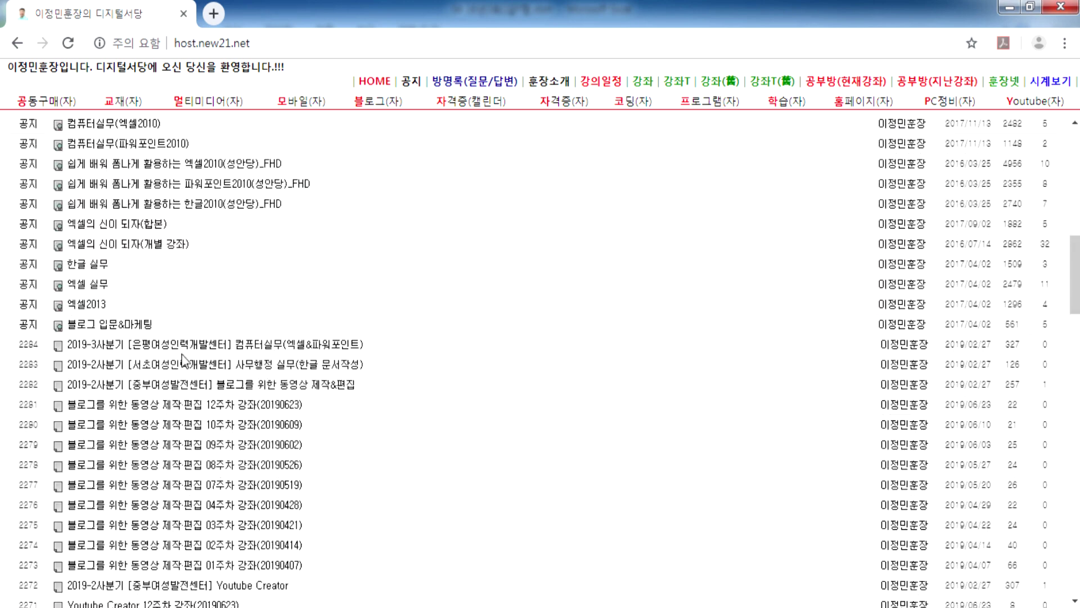
{"action": "scroll", "coordinate": [186, 360], "scroll_direction": "down", "scroll_amount": 2}
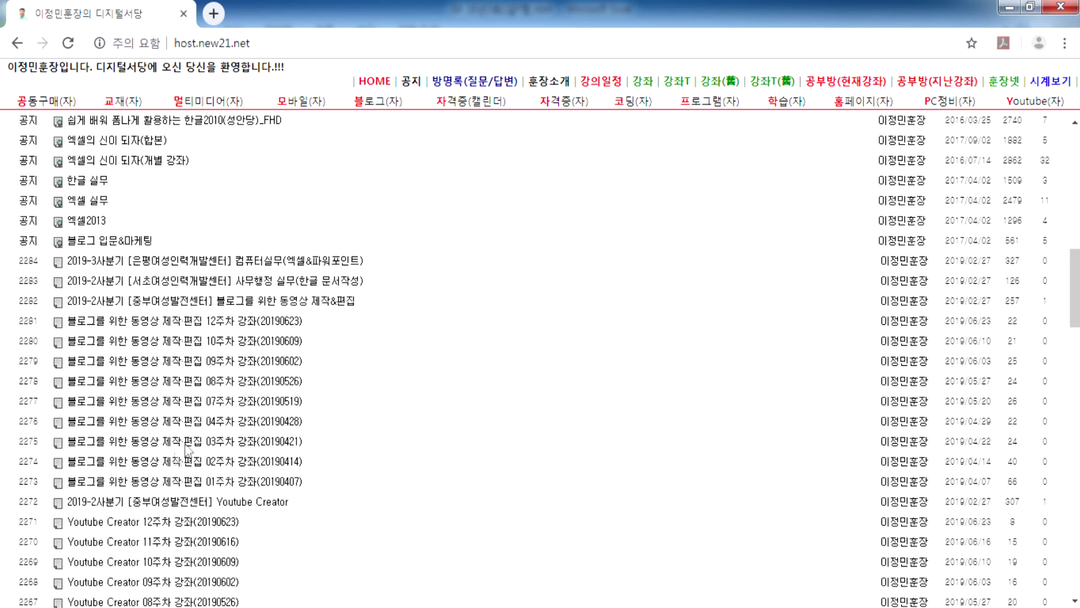
{"action": "left_click", "coordinate": [895, 101]}
{"action": "scroll", "coordinate": [180, 363], "scroll_direction": "down", "scroll_amount": 15}
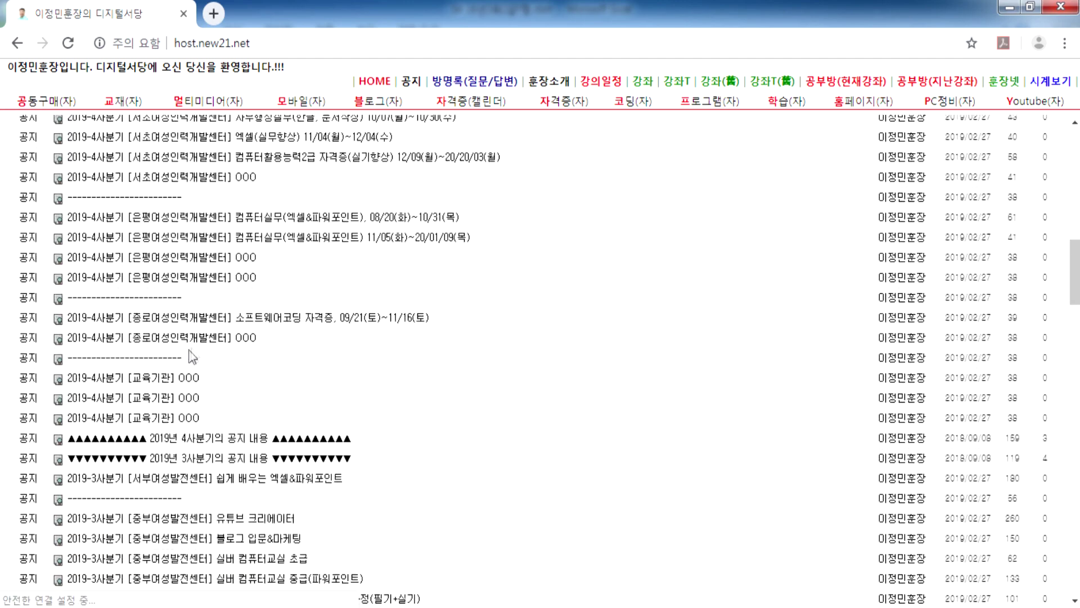
{"action": "scroll", "coordinate": [180, 363], "scroll_direction": "down", "scroll_amount": 10}
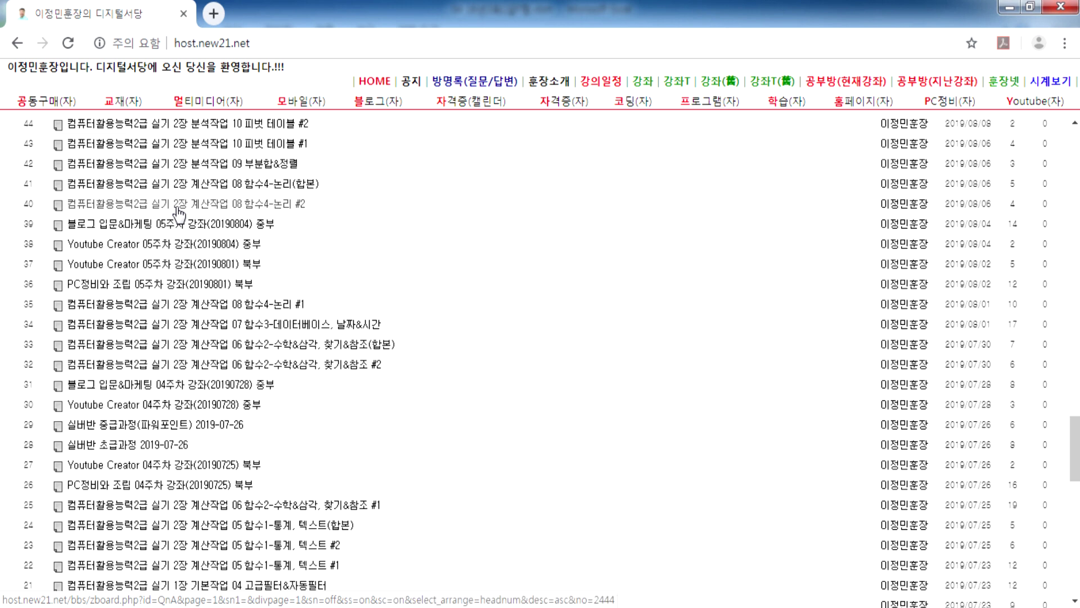
- Return to the 공부방(지난강좌) board and examine its notices and numbered weekly lecture posts
{"action": "left_click", "coordinate": [937, 81]}
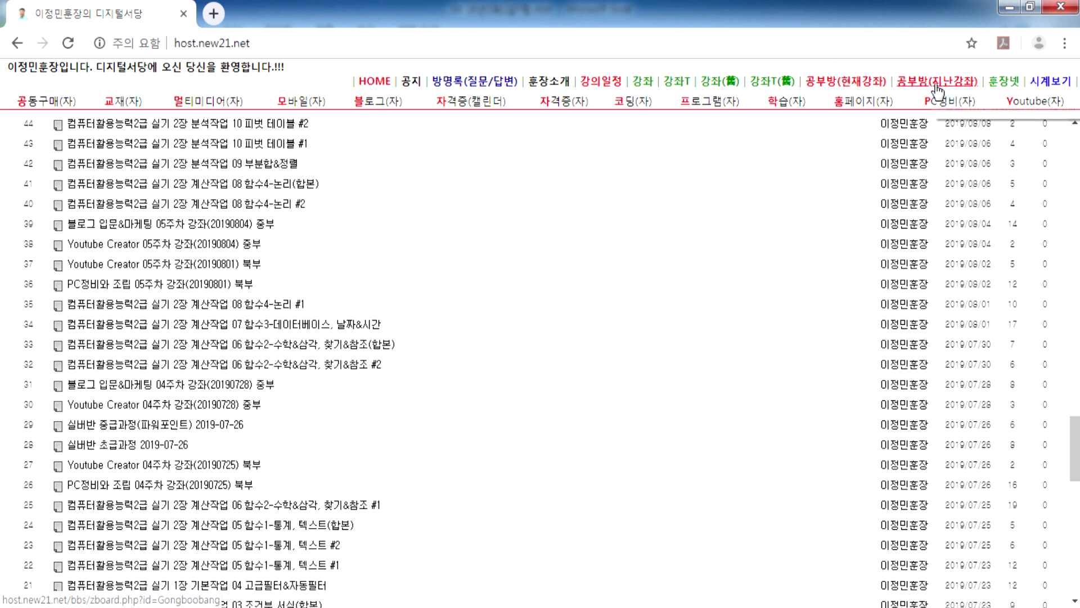
{"action": "scroll", "coordinate": [258, 318], "scroll_direction": "down", "scroll_amount": 15}
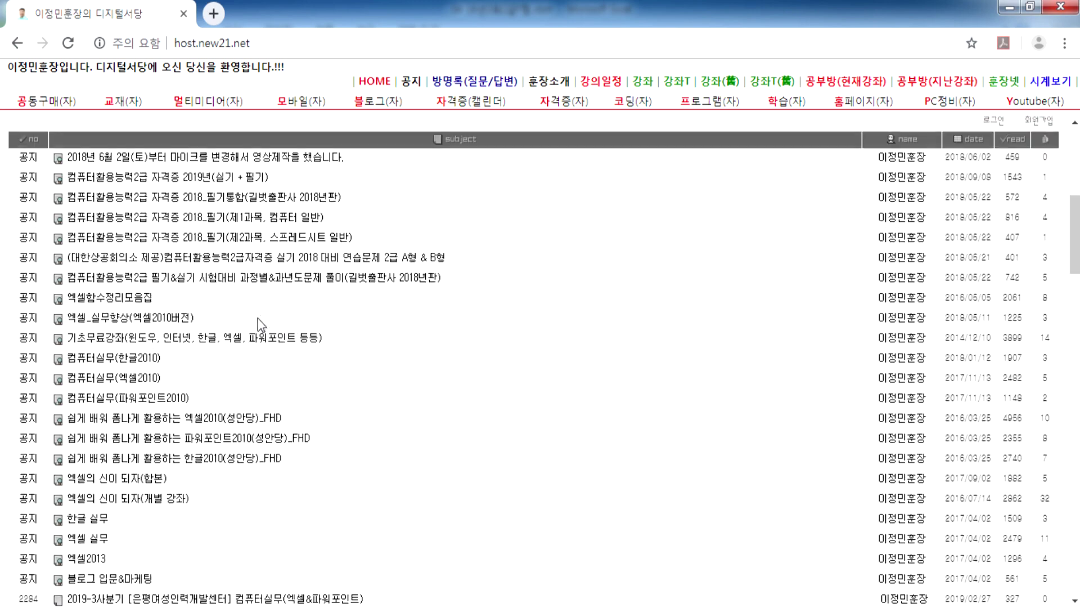
{"action": "scroll", "coordinate": [228, 342], "scroll_direction": "down", "scroll_amount": 4}
{"action": "scroll", "coordinate": [220, 325], "scroll_direction": "up", "scroll_amount": 9}
{"action": "scroll", "coordinate": [217, 323], "scroll_direction": "down", "scroll_amount": 4}
{"action": "scroll", "coordinate": [202, 298], "scroll_direction": "up", "scroll_amount": 1}
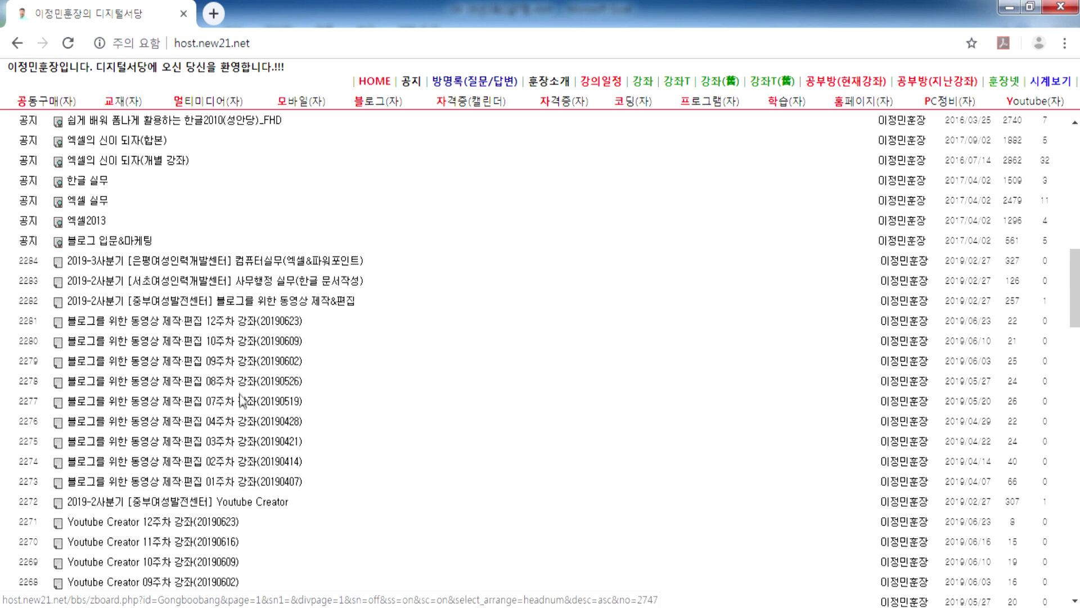
- Open the post 컴퓨터활용능력2급 실기 과년도기출문제 2017년 상시 on the 공부방(현재강좌) board
{"action": "left_click", "coordinate": [831, 91]}
{"action": "scroll", "coordinate": [268, 363], "scroll_direction": "down", "scroll_amount": 10}
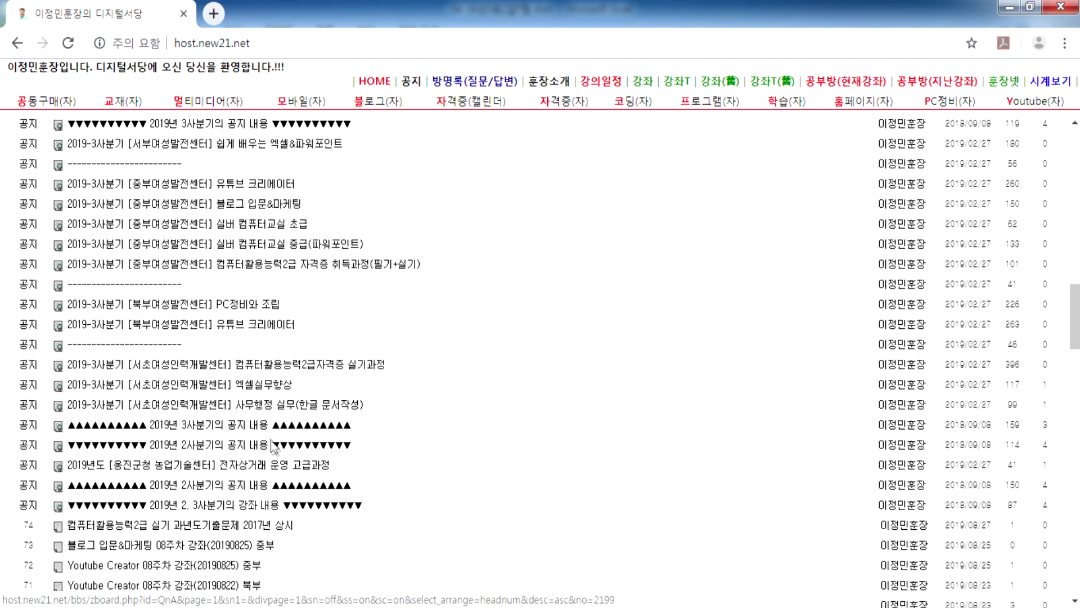
{"action": "scroll", "coordinate": [270, 394], "scroll_direction": "down", "scroll_amount": 5}
{"action": "left_click", "coordinate": [260, 280]}
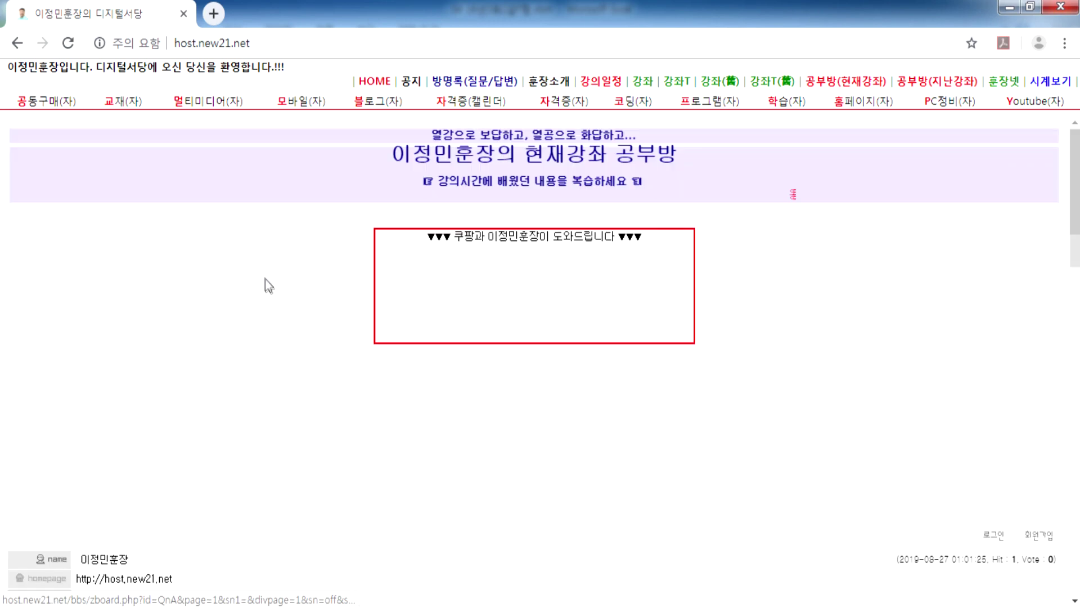
- Read the post's function problems and their formulas down to the lecture link, highlighting passages of the text
{"action": "scroll", "coordinate": [273, 313], "scroll_direction": "down", "scroll_amount": 5}
{"action": "left_click_drag", "start_coordinate": [68, 276], "coordinate": [214, 437]}
{"action": "scroll", "coordinate": [269, 421], "scroll_direction": "down", "scroll_amount": 5}
{"action": "left_click_drag", "start_coordinate": [106, 249], "coordinate": [338, 398]}
{"action": "left_click", "coordinate": [338, 398]}
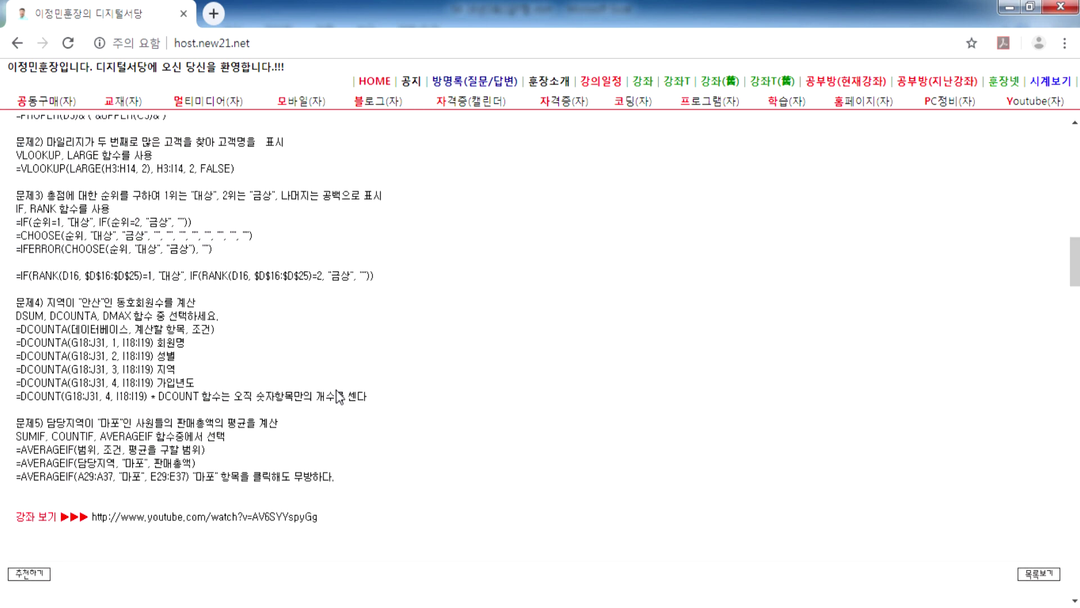